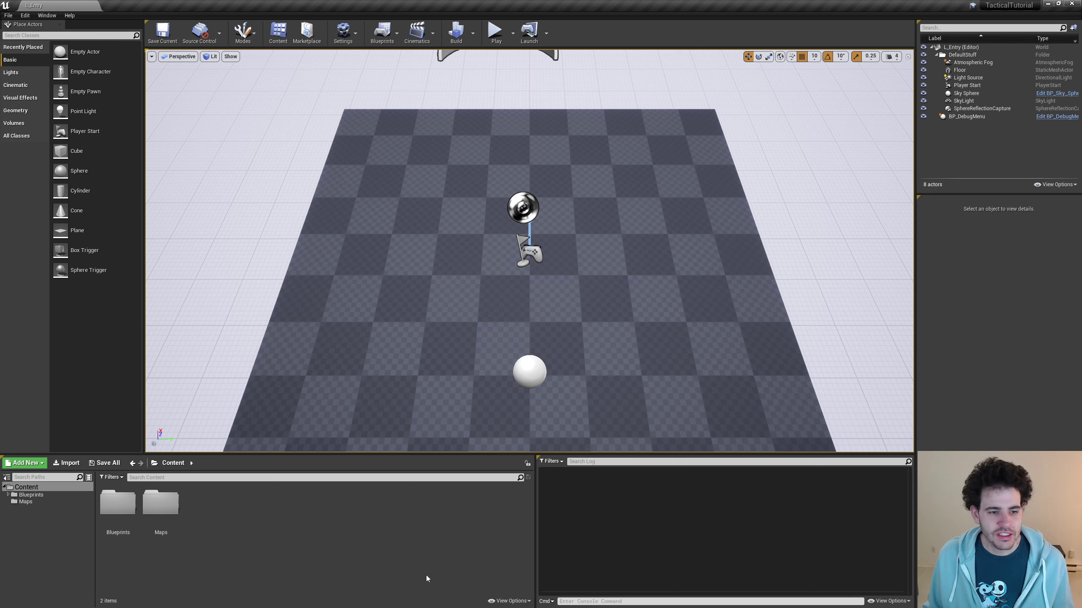
# Create a folder named Art in the Content root and open it
pyautogui.rightClick(240, 505)
pyautogui.click(264, 213)
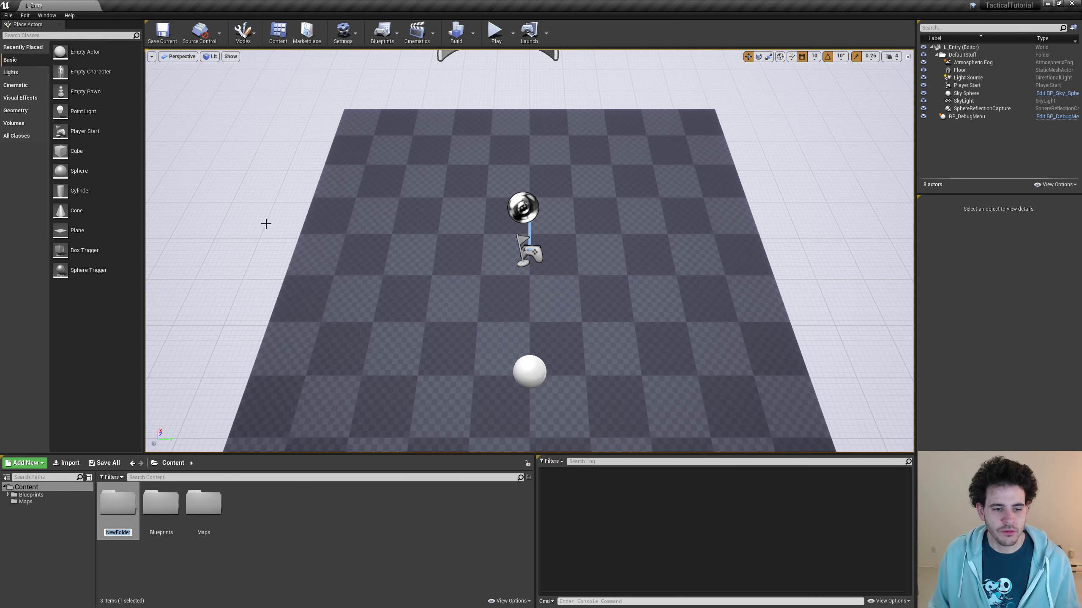
pyautogui.press('Return')
pyautogui.press('Return')
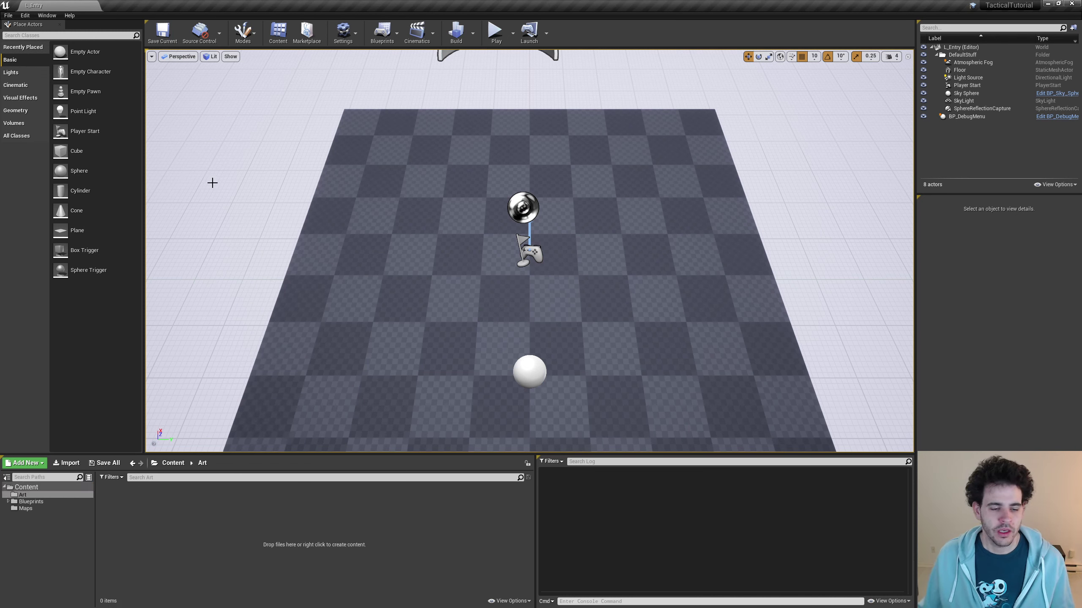
# Create a subfolder named Meshes inside the Art folder
pyautogui.rightClick(233, 502)
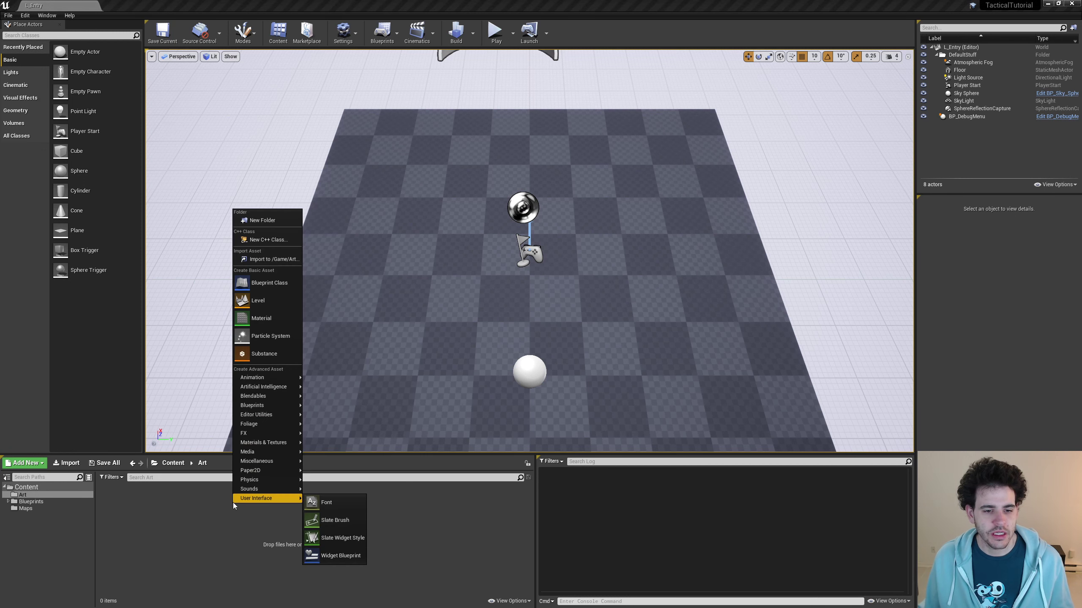
pyautogui.click(262, 220)
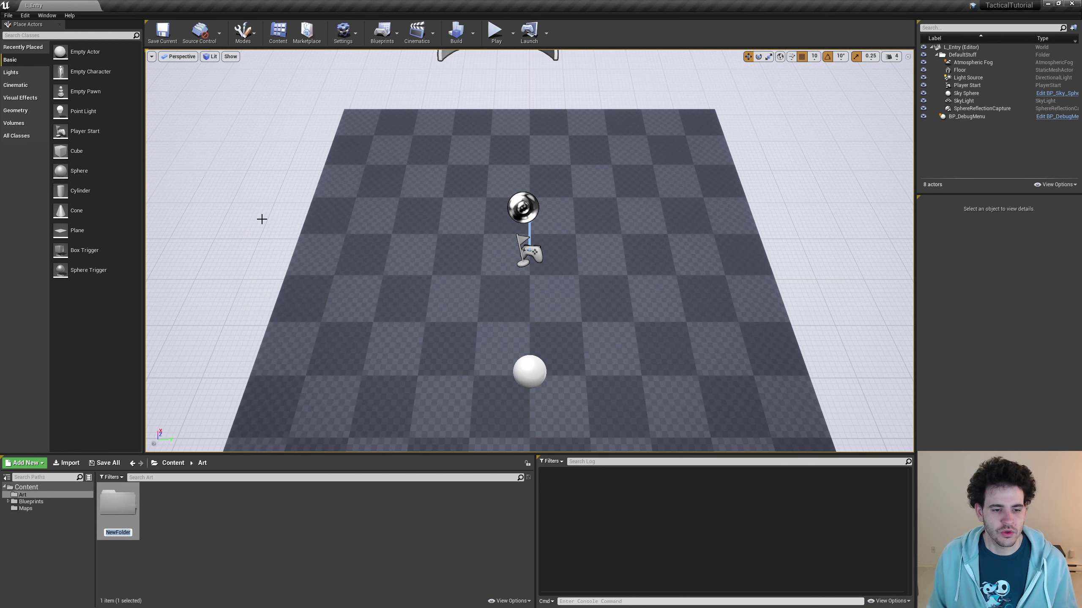
pyautogui.write('Meshes')
pyautogui.press('Return')
# Create a second subfolder named Textures inside the Art folder
pyautogui.rightClick(147, 554)
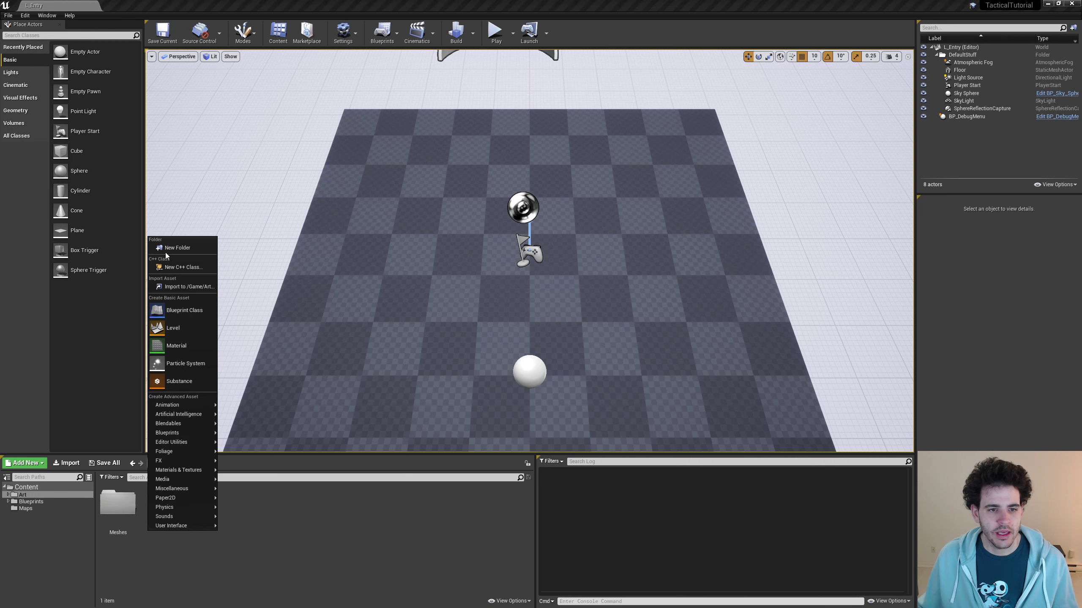
pyautogui.click(182, 244)
pyautogui.write('Texture')
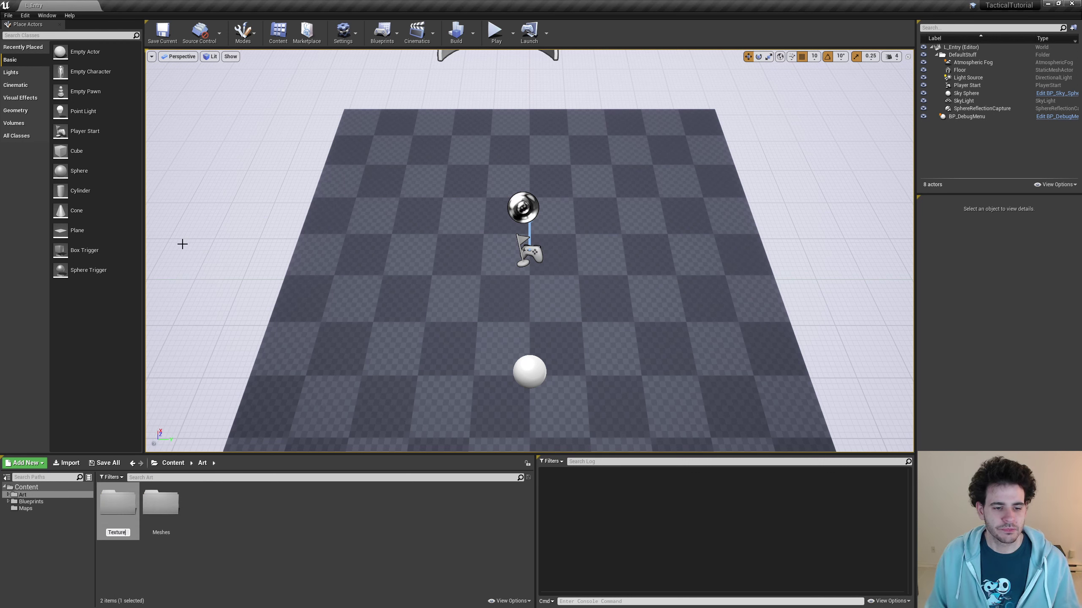
pyautogui.write('s')
pyautogui.press('Return')
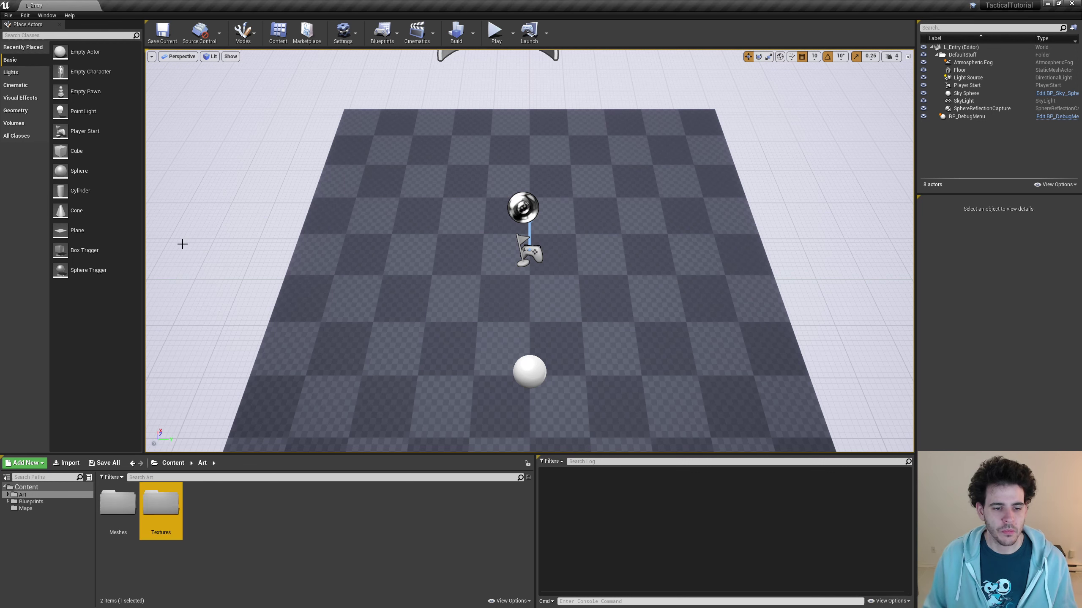
# Create a folder named Grids inside the Textures folder and open it
pyautogui.doubleClick(172, 521)
pyautogui.rightClick(166, 514)
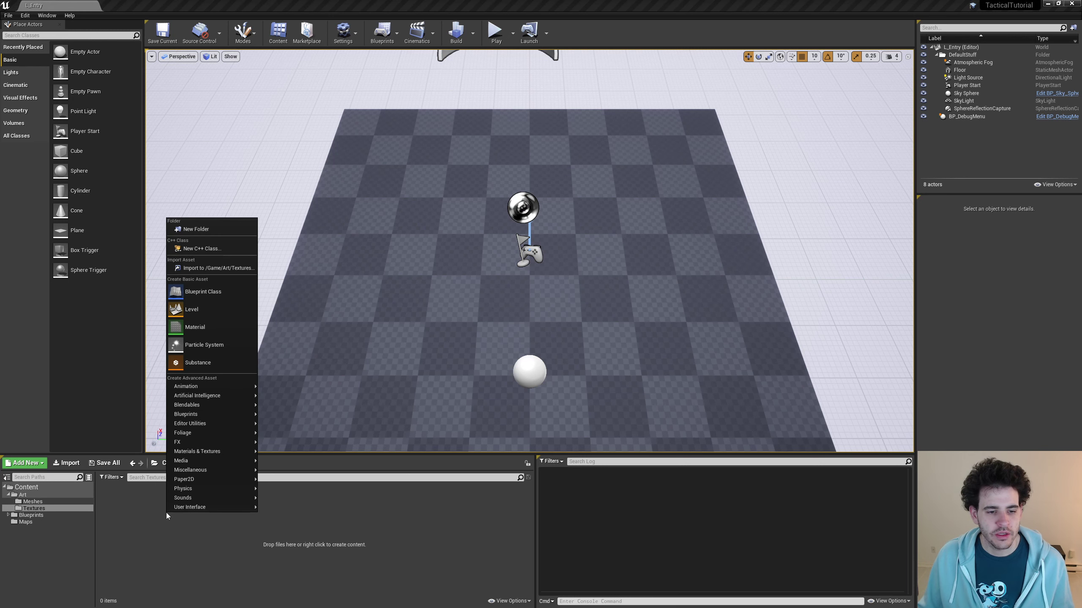
pyautogui.click(199, 230)
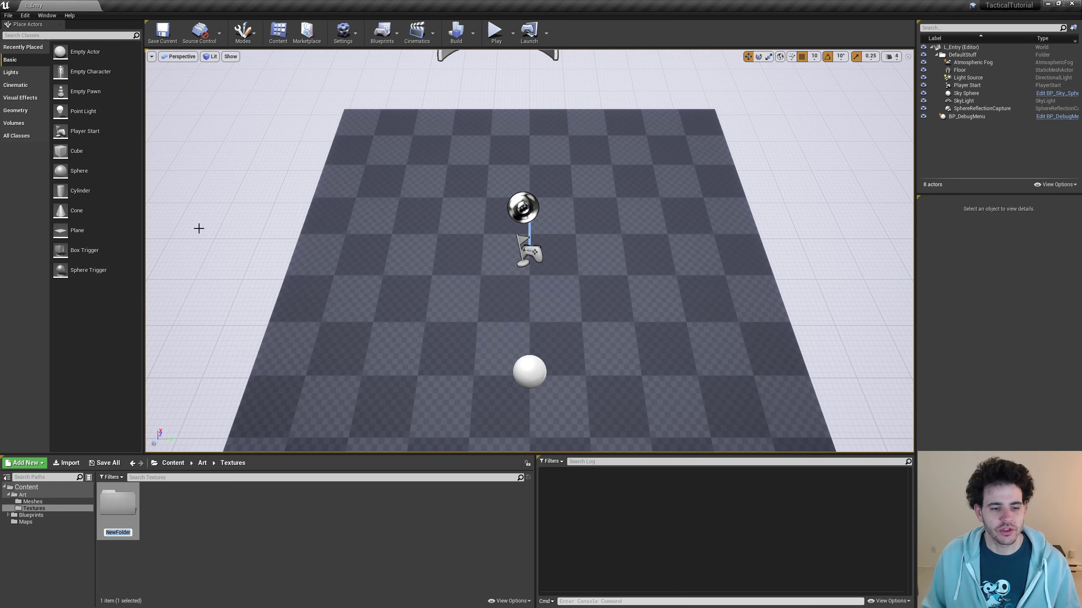
pyautogui.write('Gridas')
pyautogui.press('Return')
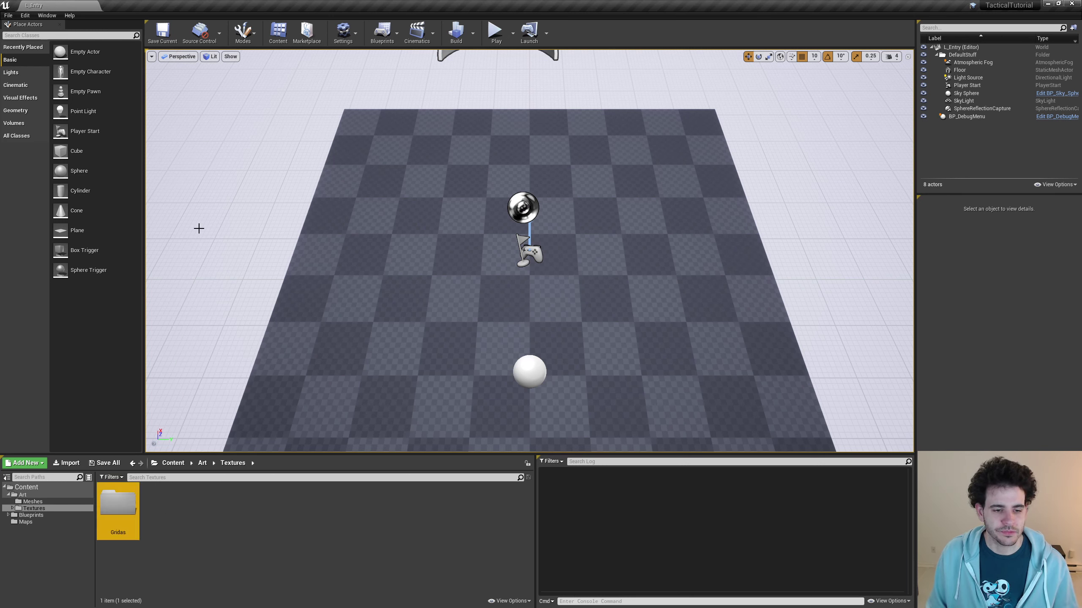
pyautogui.doubleClick(122, 512)
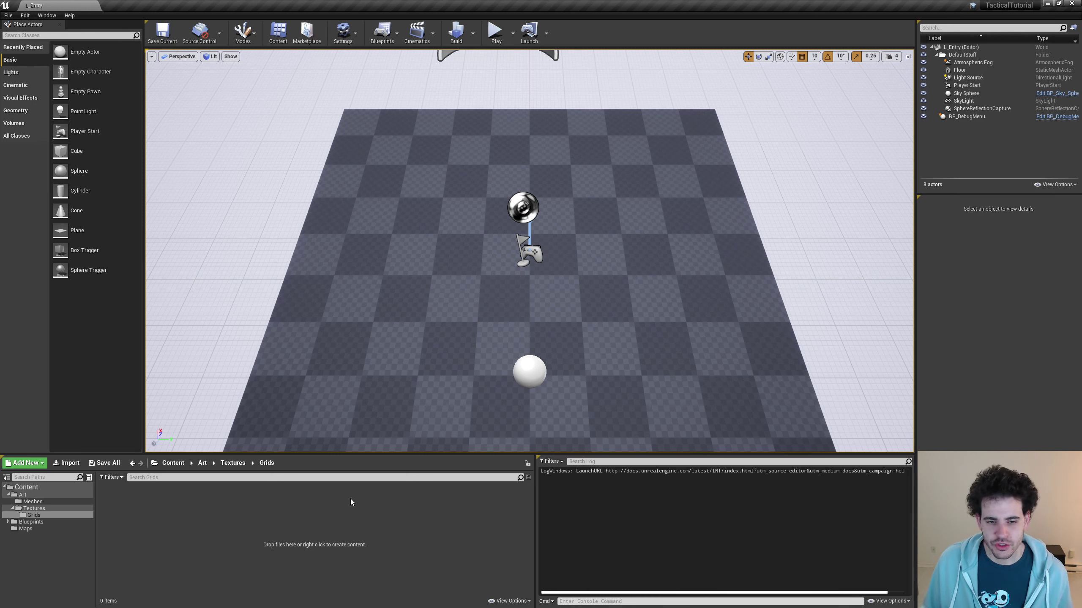
# Import the TX_Hexagon_Line, TX_Square_Line and TX_Triangle_Line TGA files from the Assets folder into Textures/Grids and save them
pyautogui.hotkey('alt', 'Tab')
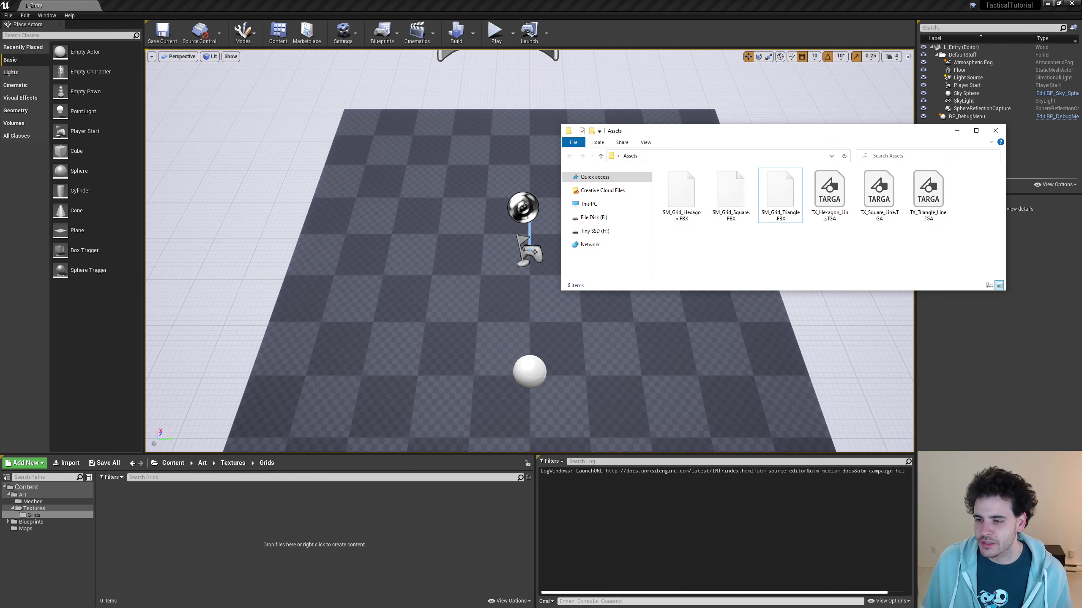
pyautogui.moveTo(826, 251); pyautogui.dragTo(981, 201)
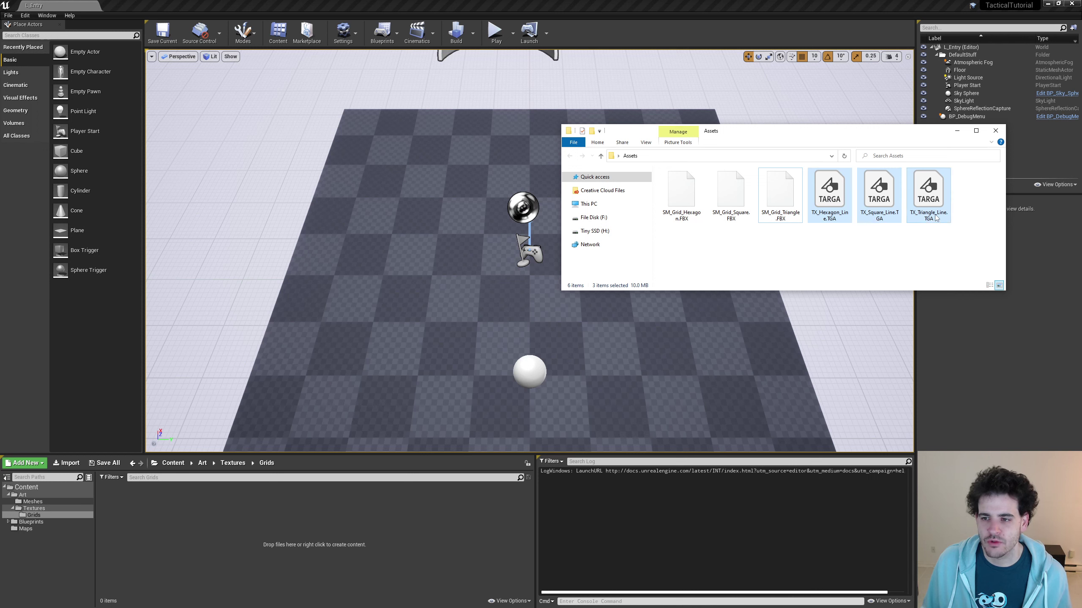
pyautogui.moveTo(834, 188); pyautogui.dragTo(208, 549)
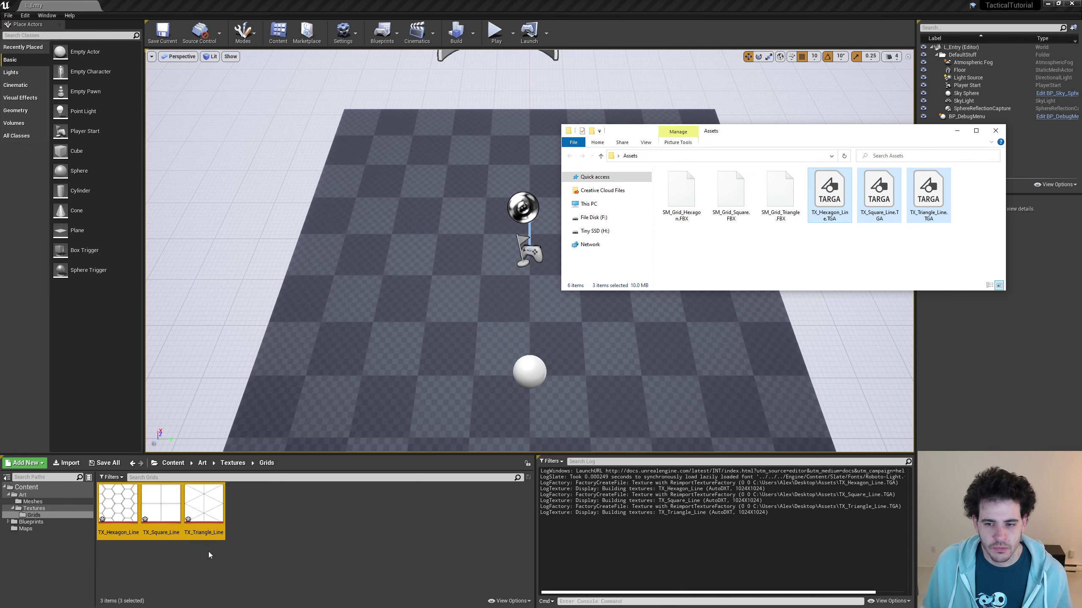
pyautogui.click(208, 552)
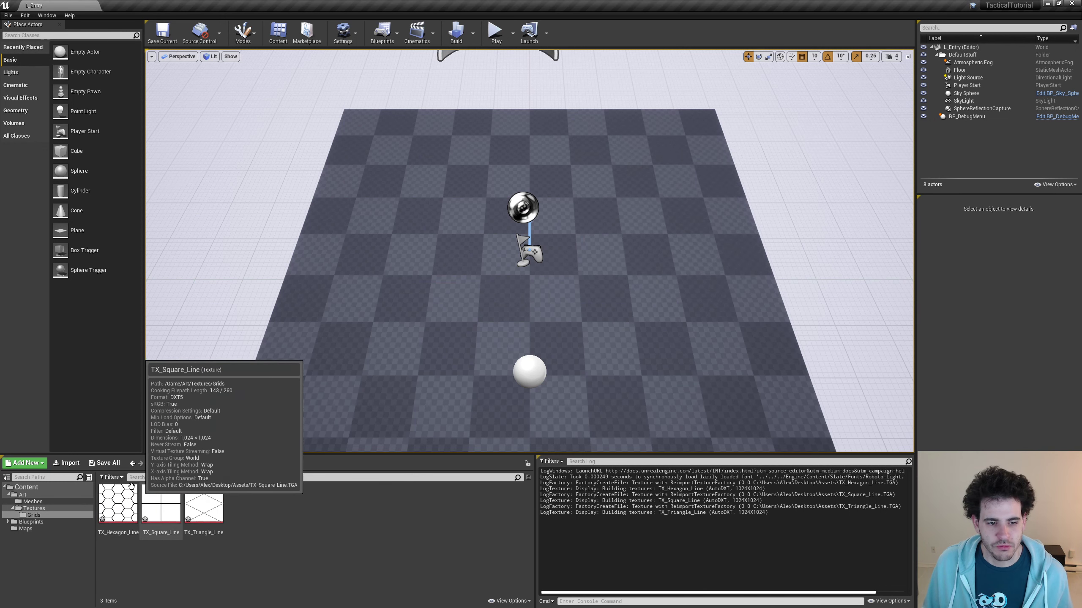
pyautogui.click(107, 464)
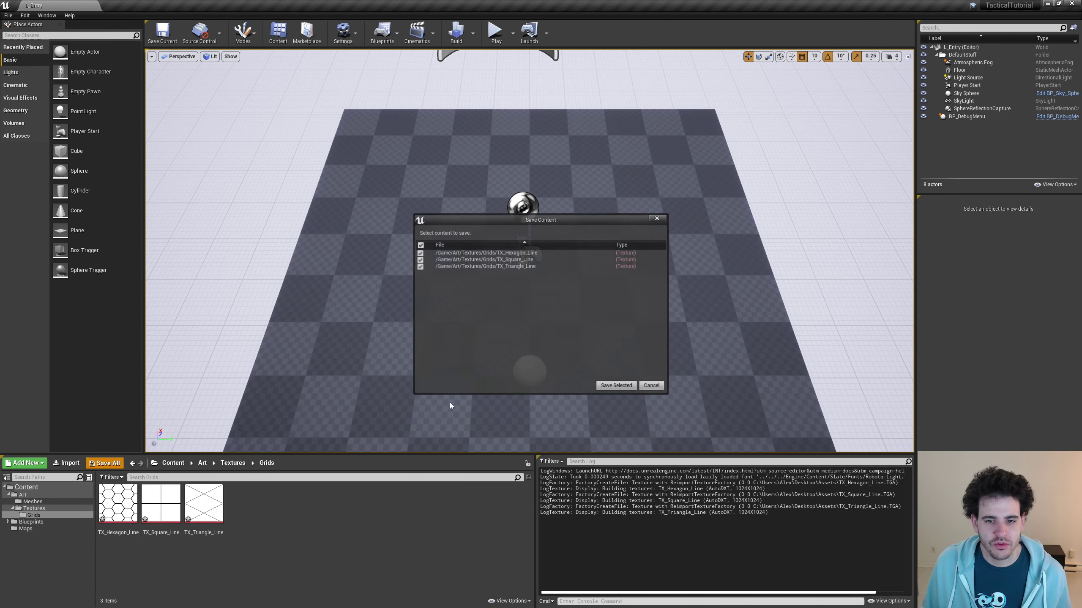
pyautogui.click(604, 385)
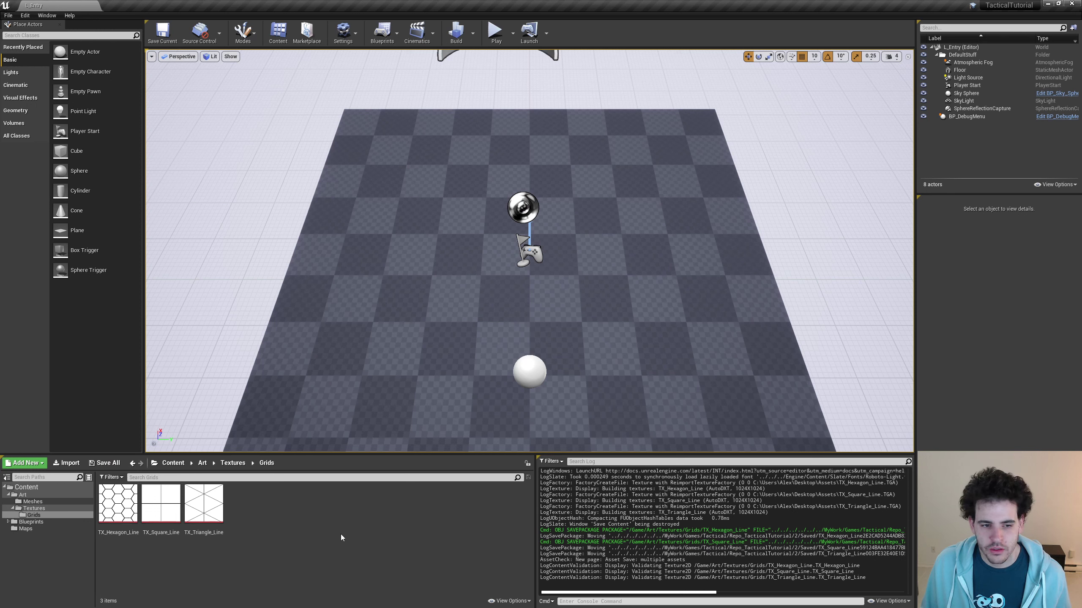
# Create a folder named Grids inside Art/Meshes and open it
pyautogui.click(48, 502)
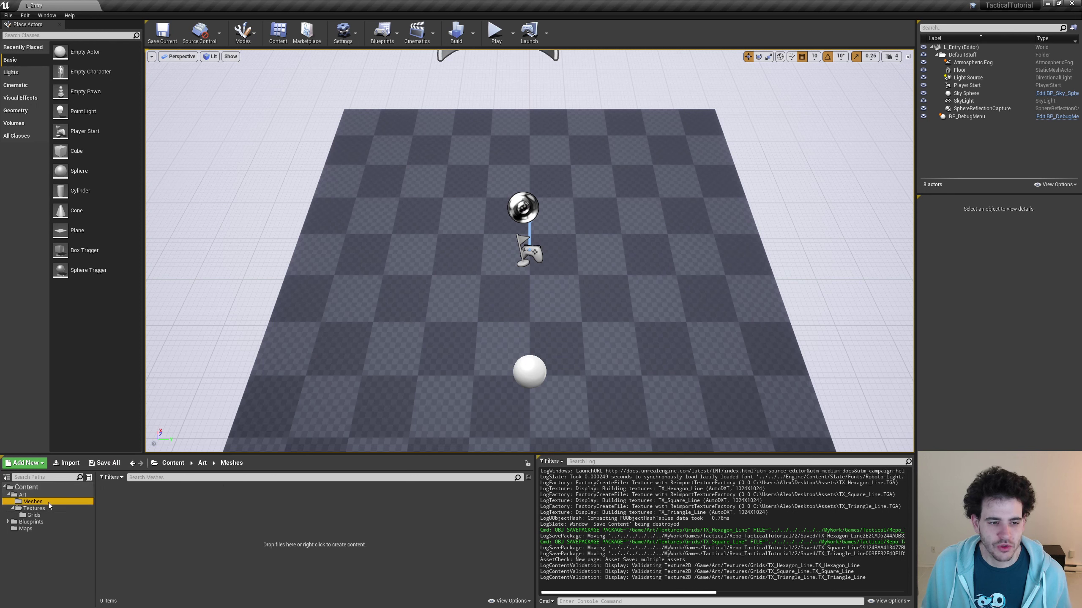
pyautogui.rightClick(235, 518)
pyautogui.click(260, 242)
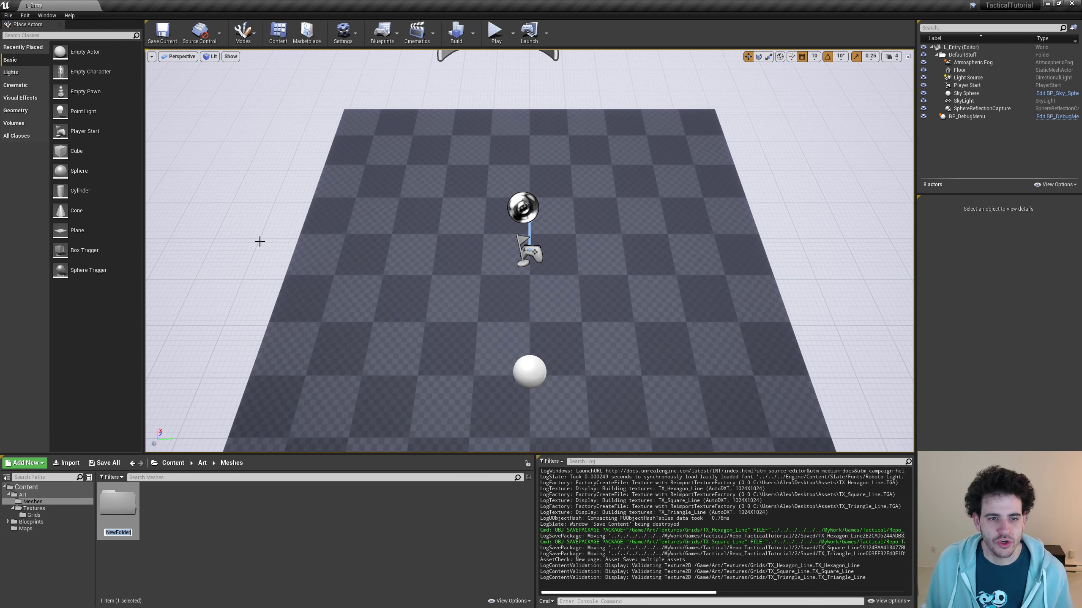
pyautogui.write('Grids')
pyautogui.press('Return')
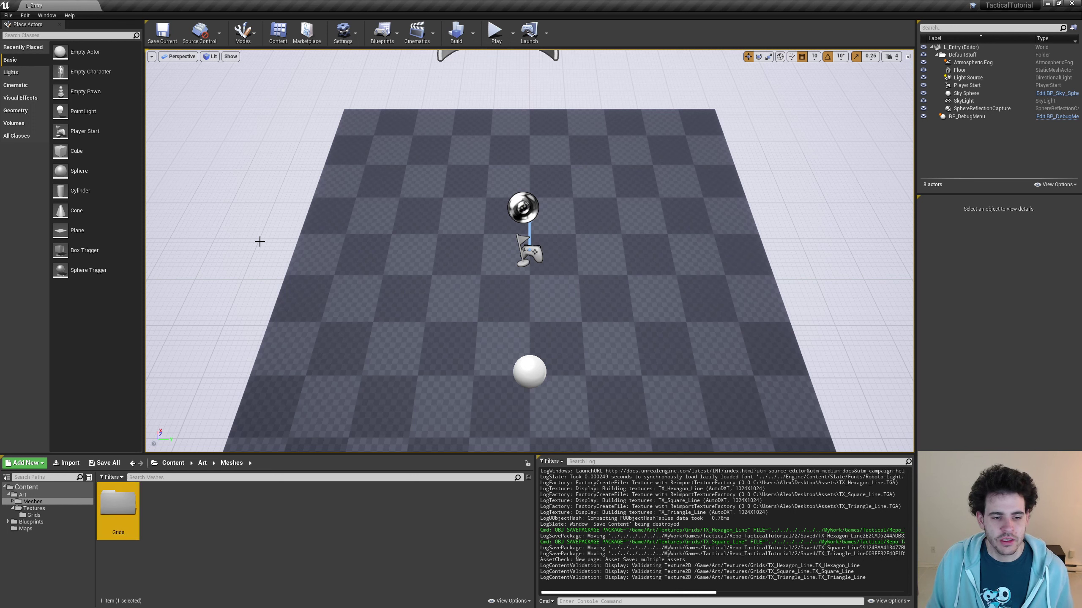
pyautogui.press('Return')
# Bring the SM_Grid_Hexagon, SM_Grid_Square and SM_Grid_Triangle FBX files into Meshes/Grids for import and review the advanced mesh options
pyautogui.hotkey('alt', 'Tab')
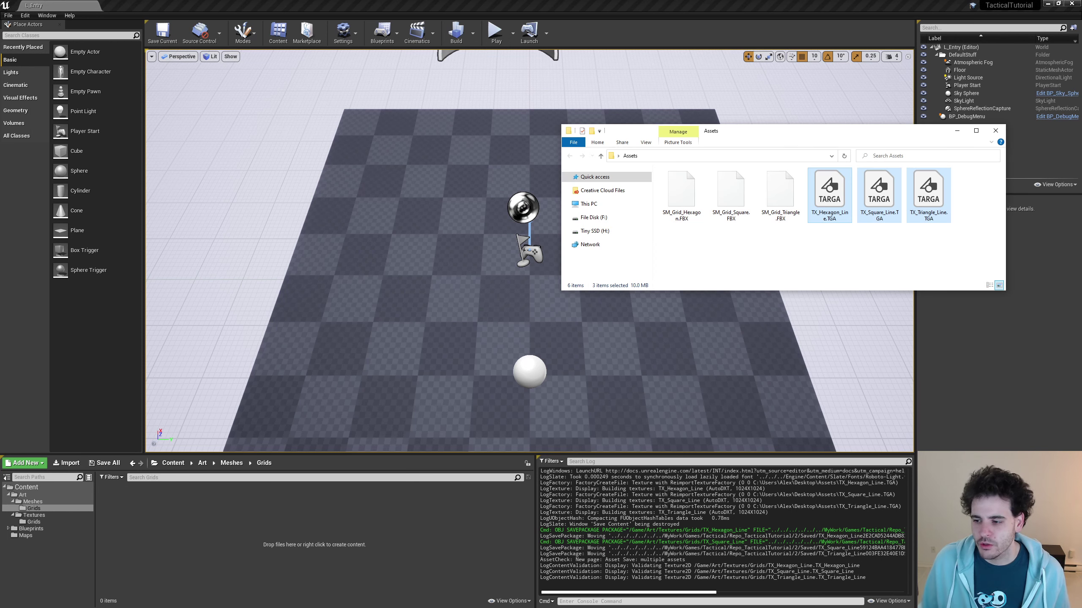
pyautogui.moveTo(804, 262); pyautogui.dragTo(660, 169)
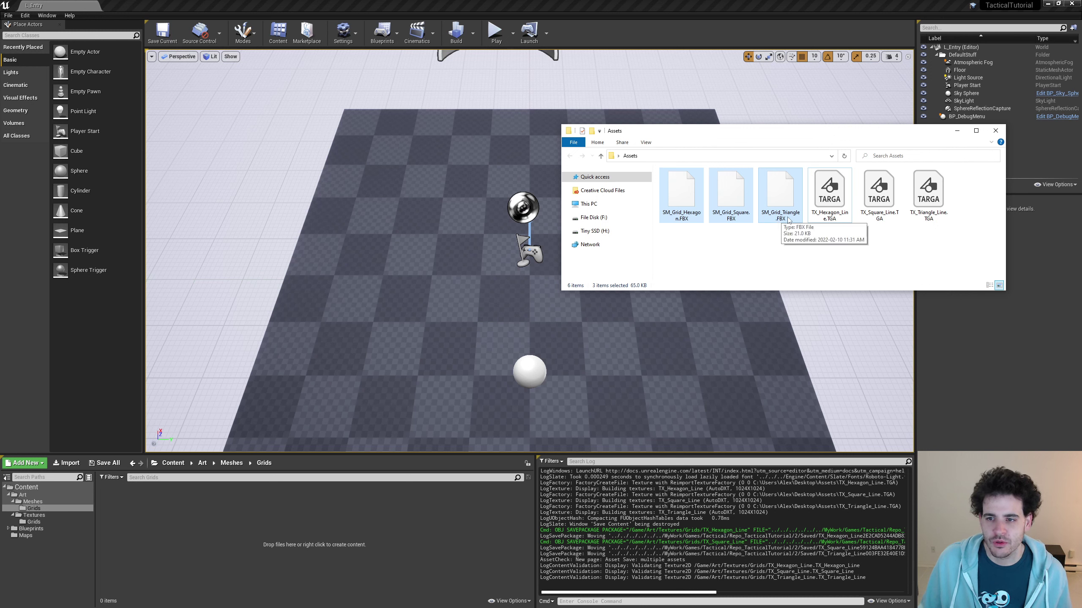
pyautogui.moveTo(788, 219); pyautogui.dragTo(349, 523)
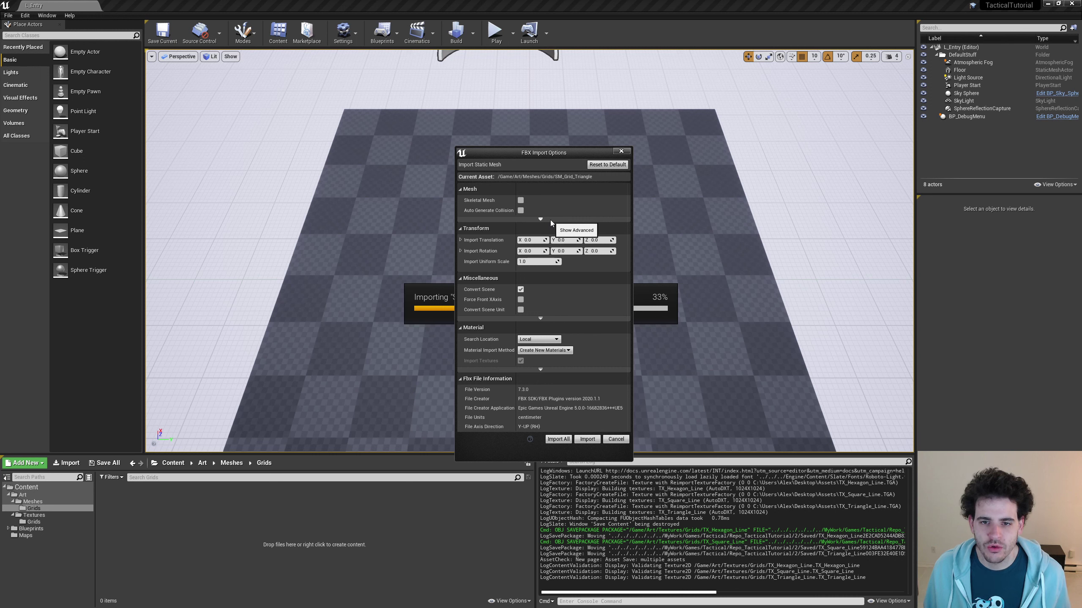
pyautogui.click(540, 219)
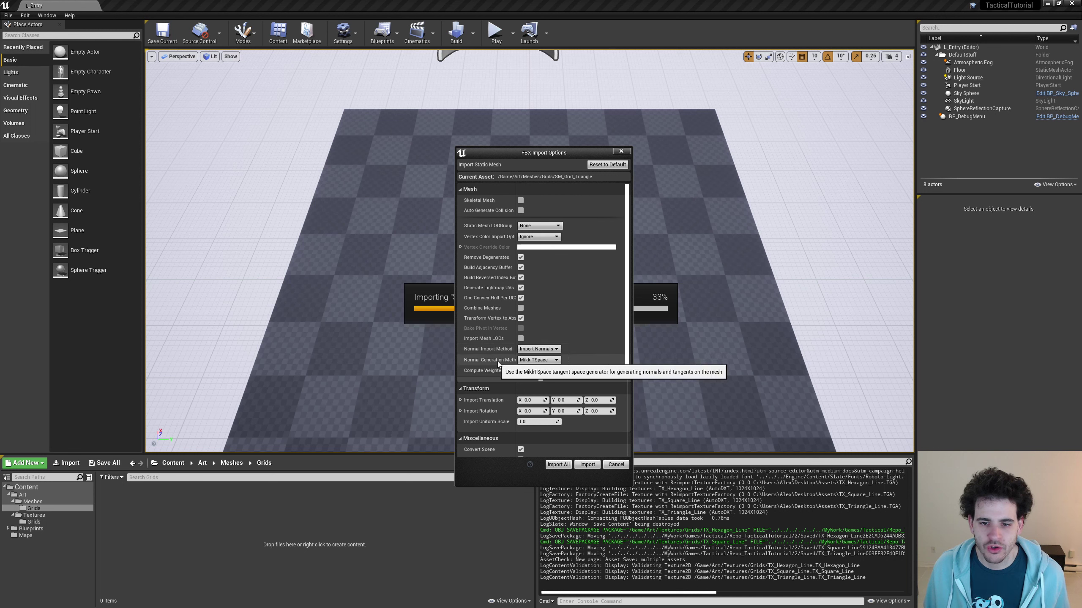
pyautogui.click(542, 380)
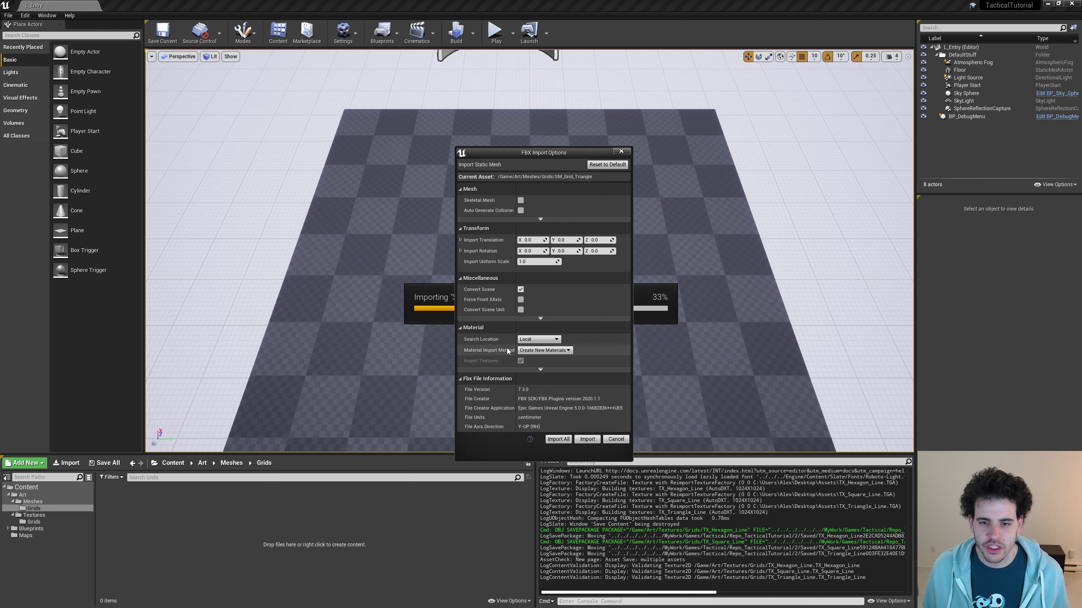
# Import all three grid meshes with Material Import Method set to Do Not Create Material and Import Textures off, and save them
pyautogui.click(553, 350)
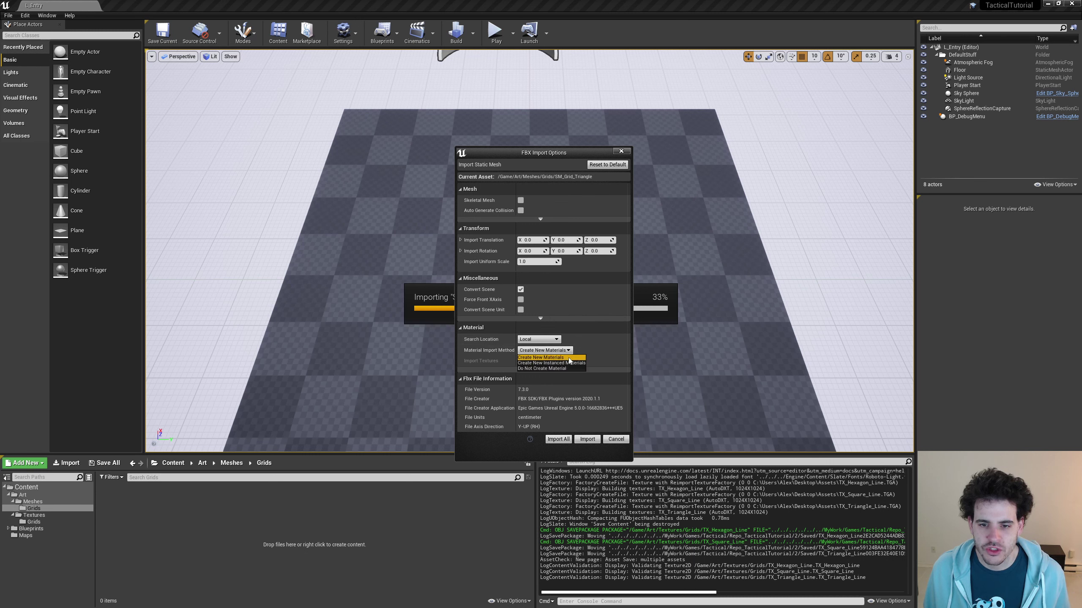
pyautogui.click(548, 369)
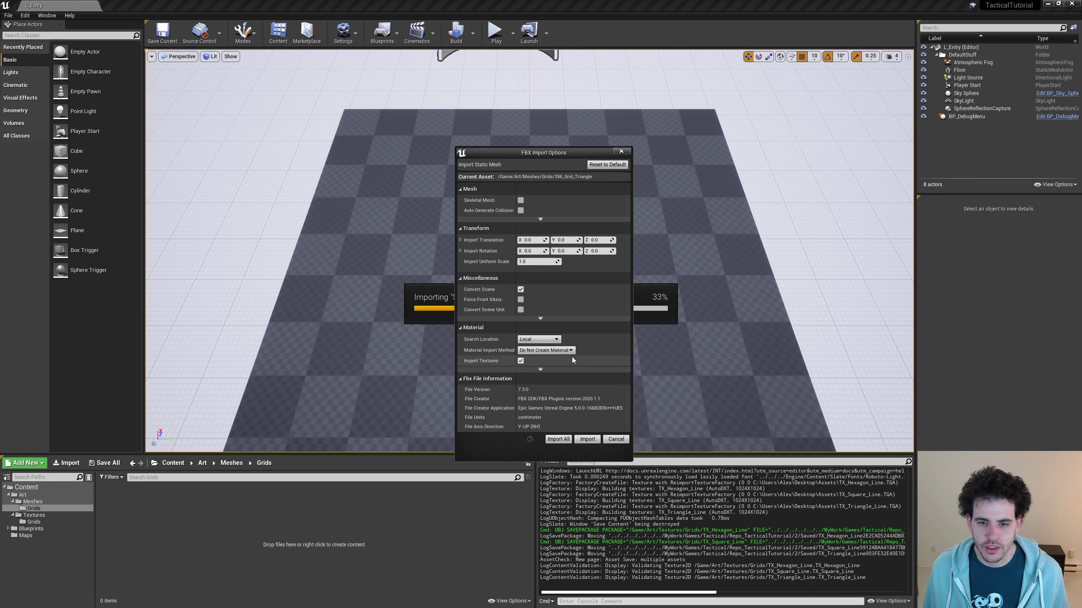
pyautogui.click(520, 361)
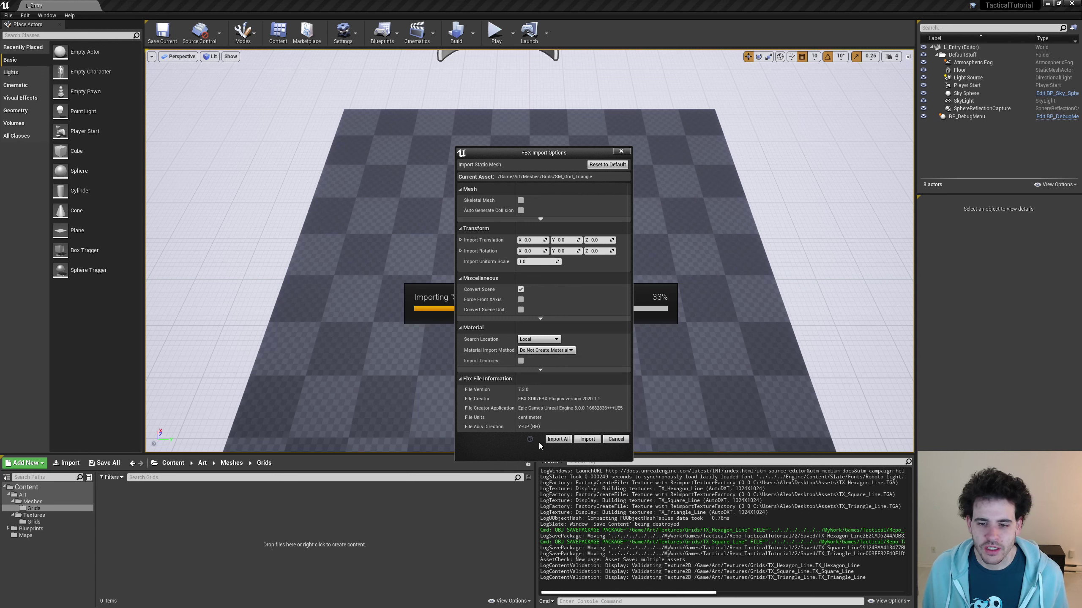
pyautogui.click(558, 439)
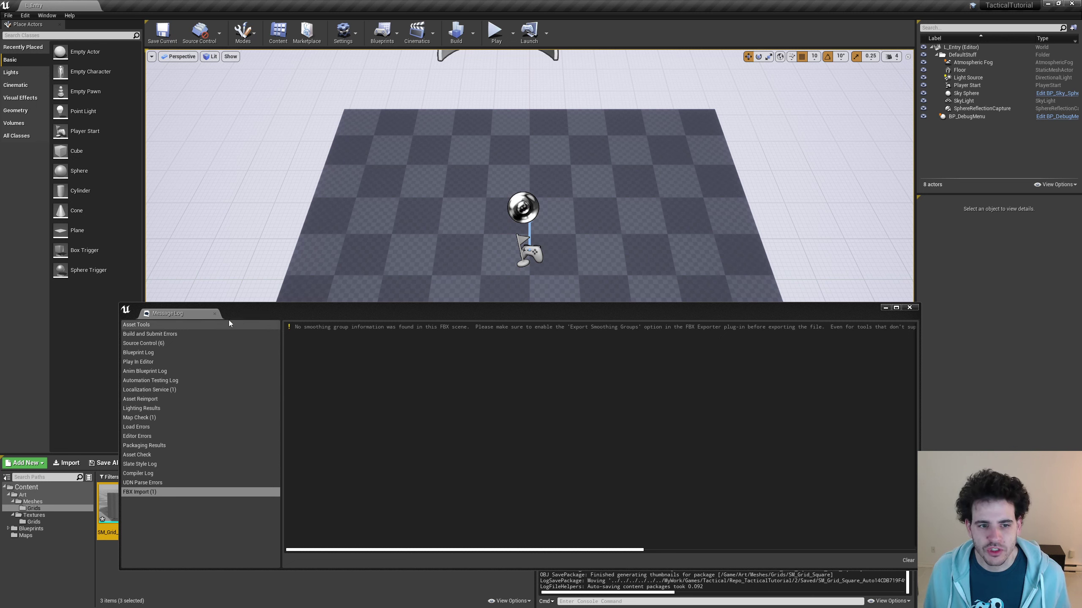
pyautogui.click(214, 313)
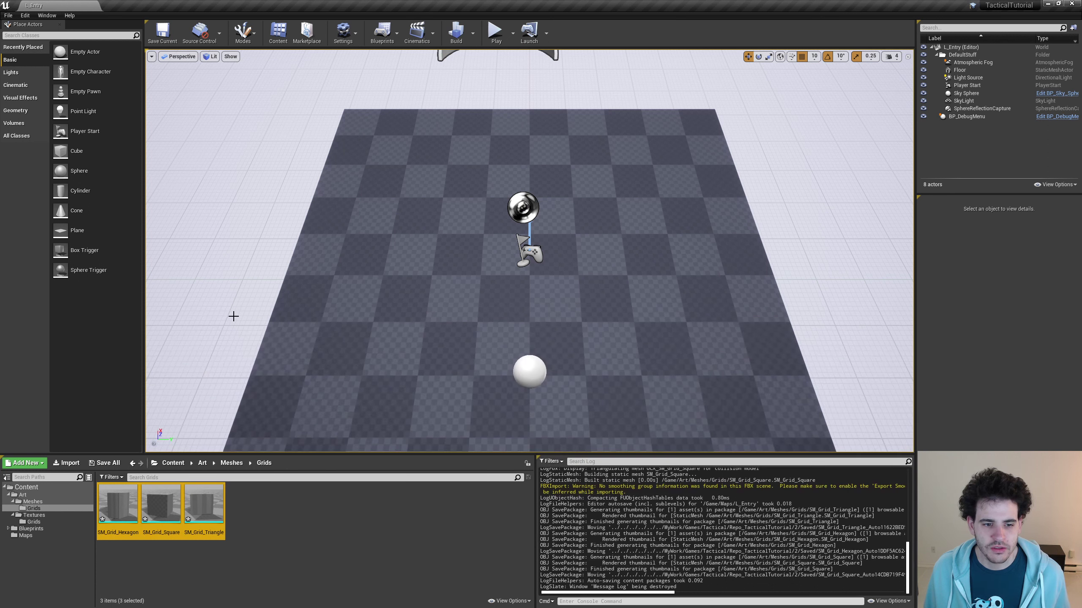
pyautogui.click(104, 463)
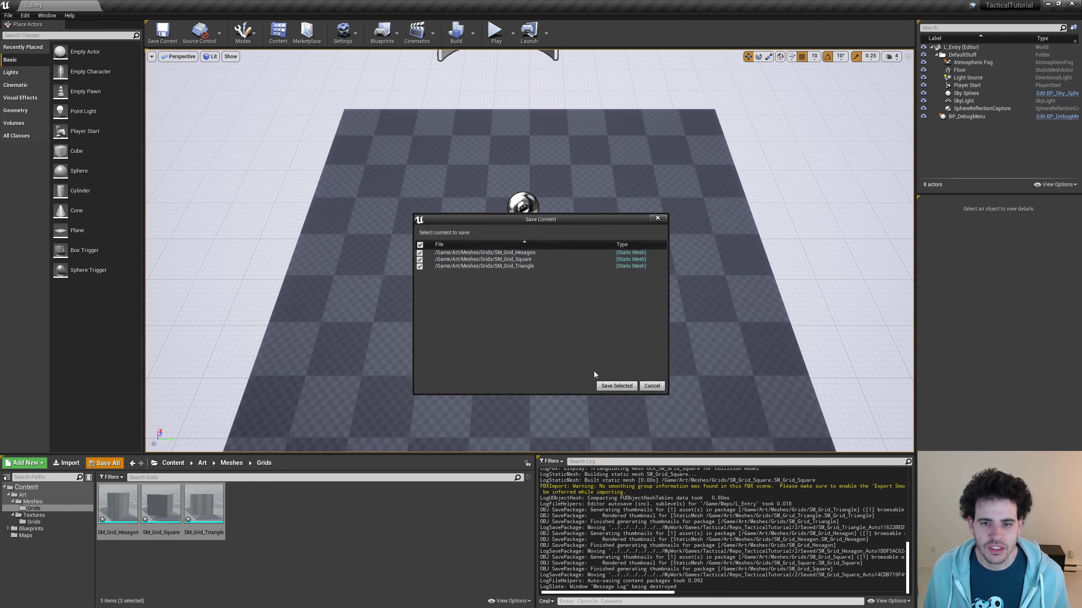
pyautogui.click(615, 386)
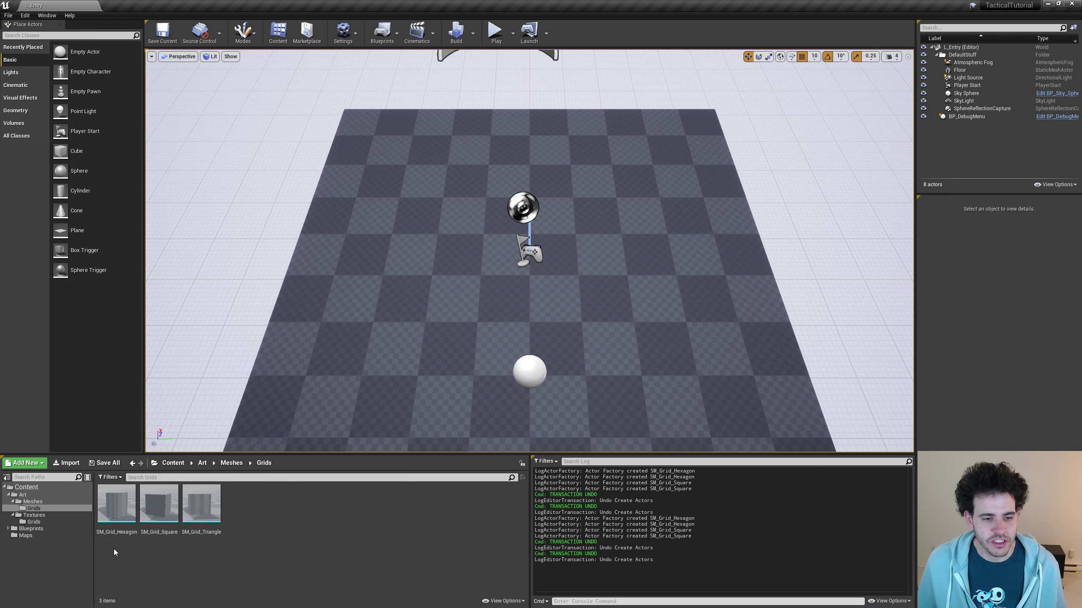
# Place the SM_Grid_Hexagon, SM_Grid_Square and SM_Grid_Triangle meshes in the level beside the floor, and save the level
pyautogui.moveTo(116, 505); pyautogui.dragTo(204, 265)
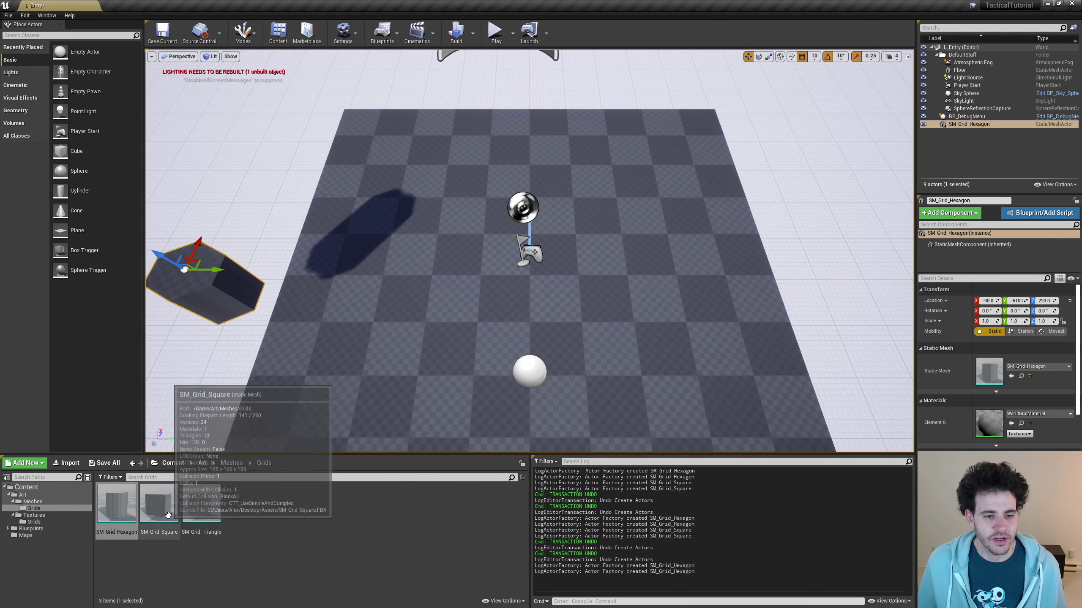
pyautogui.moveTo(159, 505); pyautogui.dragTo(194, 194)
pyautogui.moveTo(202, 504); pyautogui.dragTo(232, 104)
pyautogui.press('f')
pyautogui.press('s')
pyautogui.moveTo(232, 104); pyautogui.dragTo(251, 130, button='right')
pyautogui.hotkey('ctrl', 's')
# Create a folder named Materials inside the Art folder and open it
pyautogui.click(45, 507)
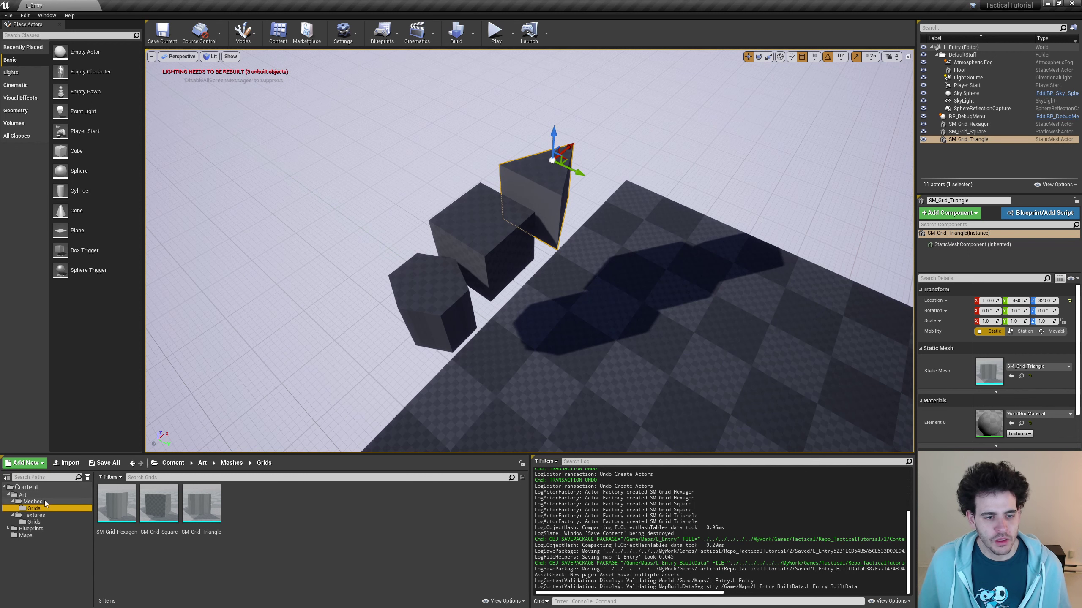
pyautogui.click(23, 495)
pyautogui.rightClick(229, 512)
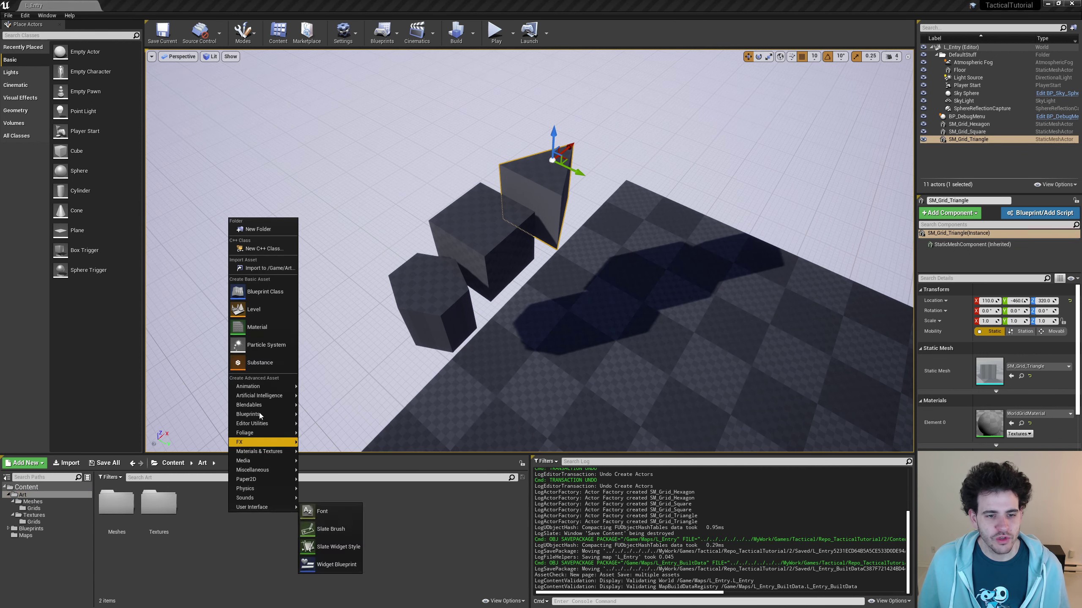
pyautogui.click(262, 230)
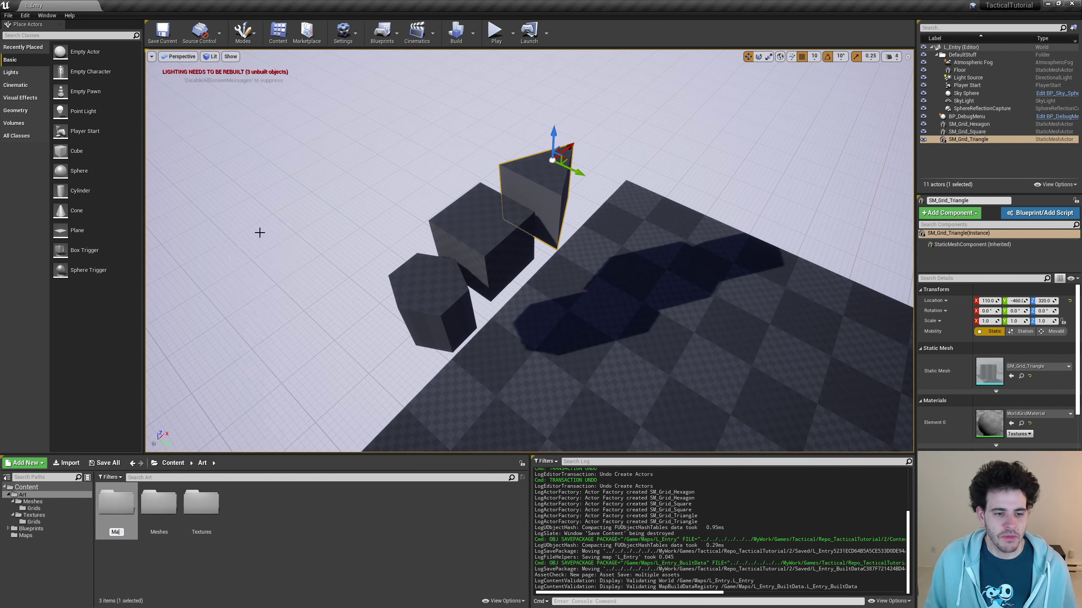
pyautogui.write('Materials')
pyautogui.press('Return')
pyautogui.doubleClick(116, 511)
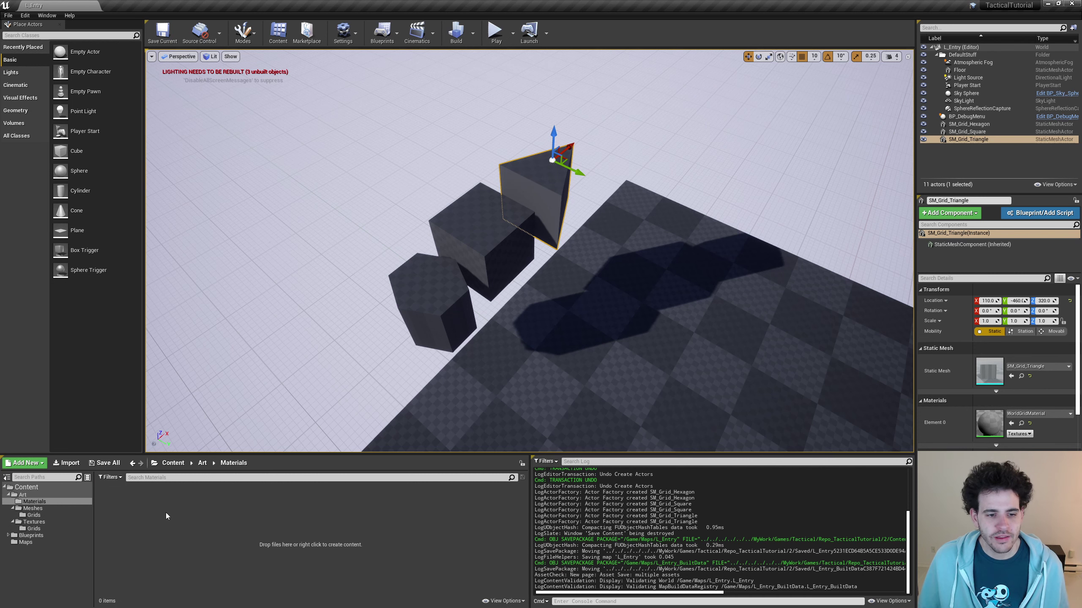
# Create a new material named M_Color in Art/Materials and open it for editing
pyautogui.rightClick(165, 513)
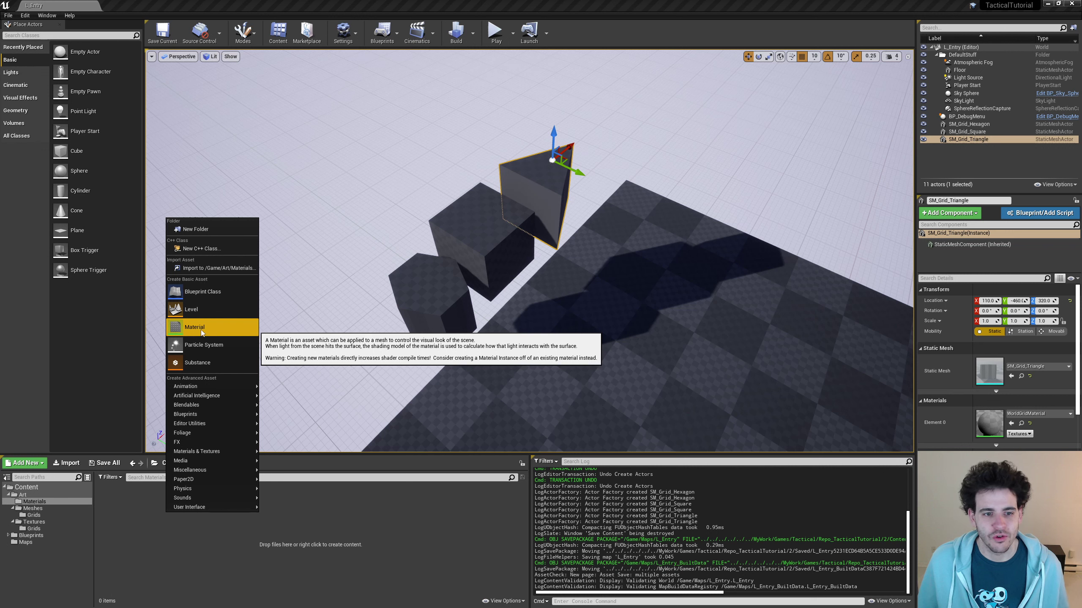
pyautogui.click(226, 326)
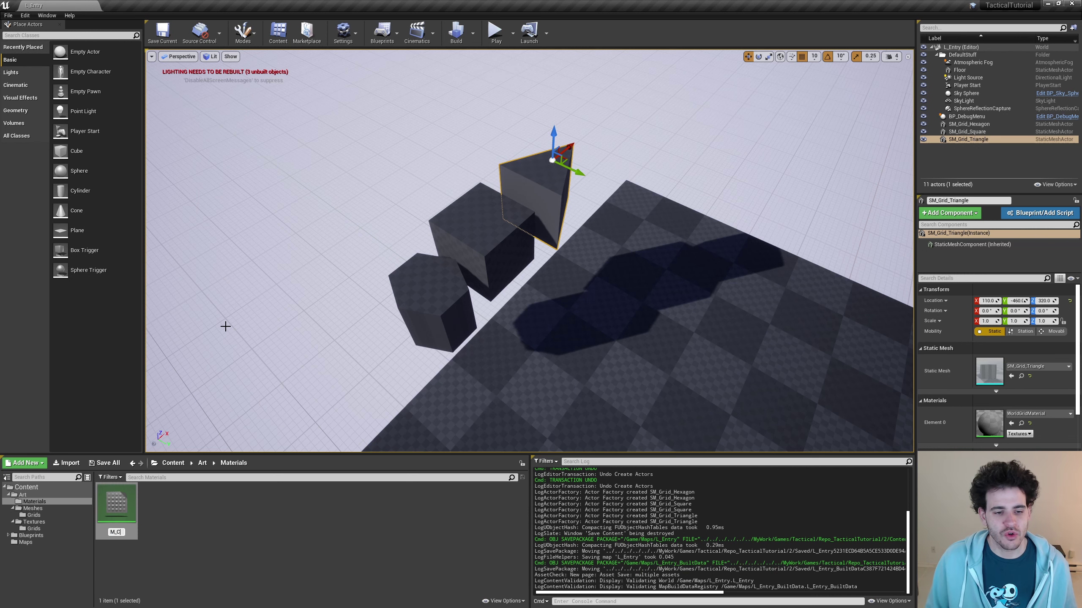
pyautogui.press('Return')
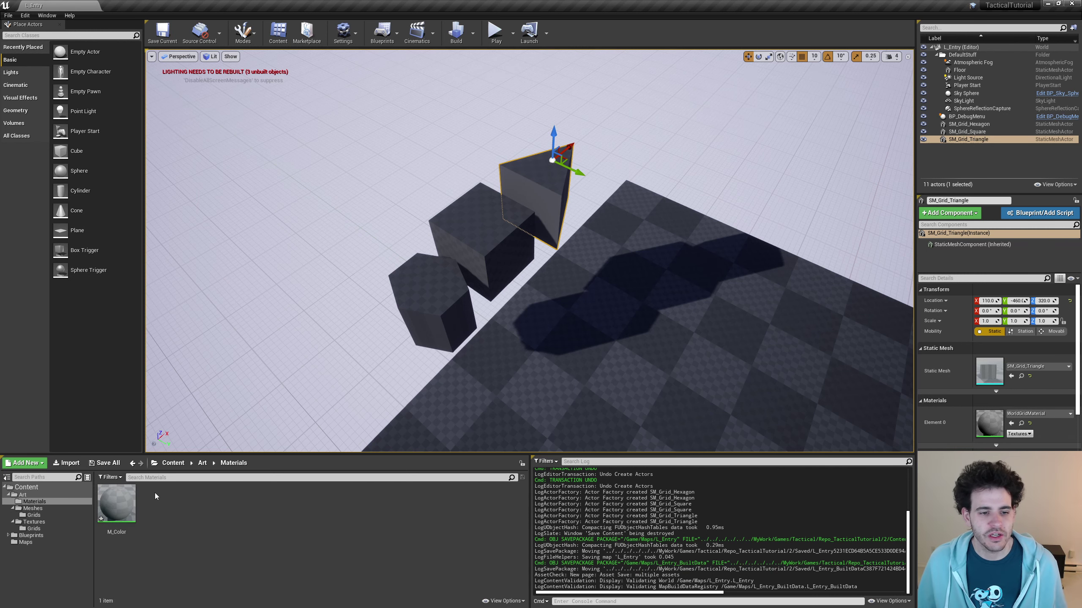
pyautogui.doubleClick(119, 506)
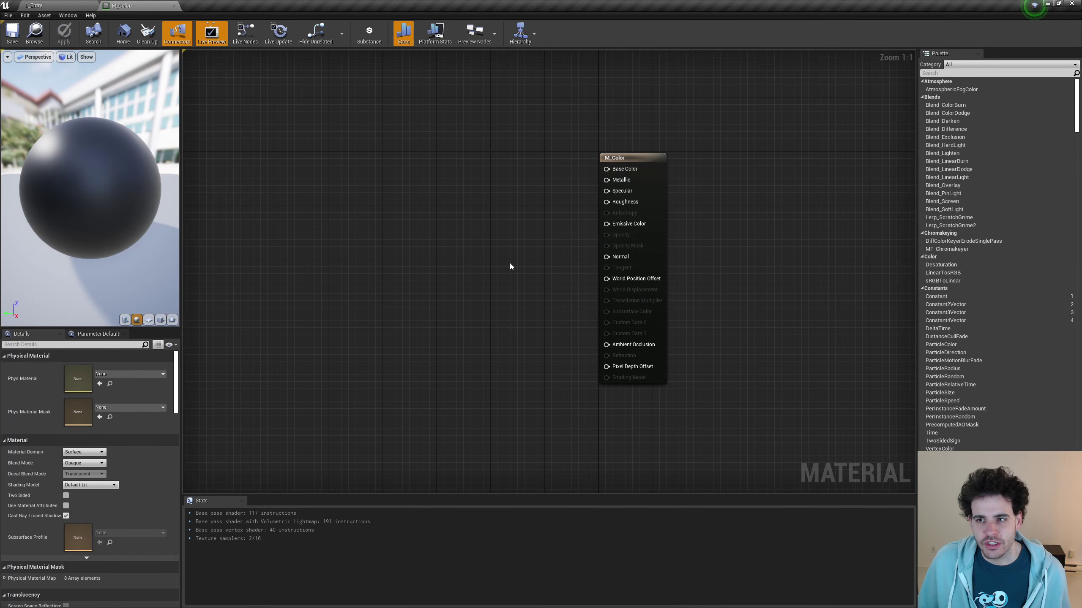
pyautogui.scroll(-5, 1075, 89)
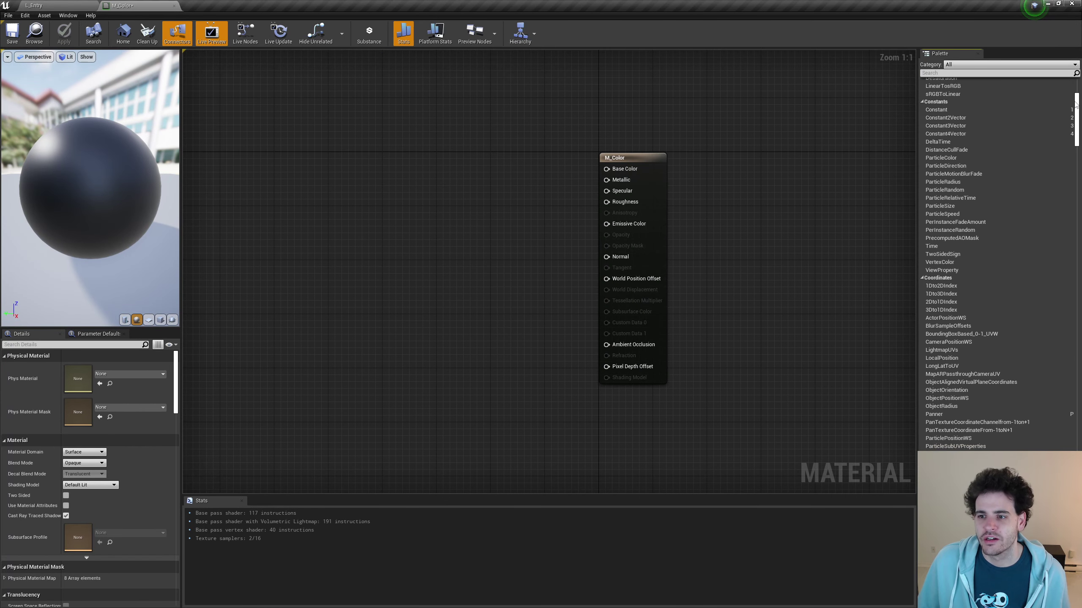
pyautogui.scroll(5, 1075, 90)
pyautogui.moveTo(1075, 90)
pyautogui.mouseDown()
pyautogui.moveTo(1066, 279)
pyautogui.moveTo(1047, 358)
pyautogui.moveTo(1079, 106)
pyautogui.mouseUp()
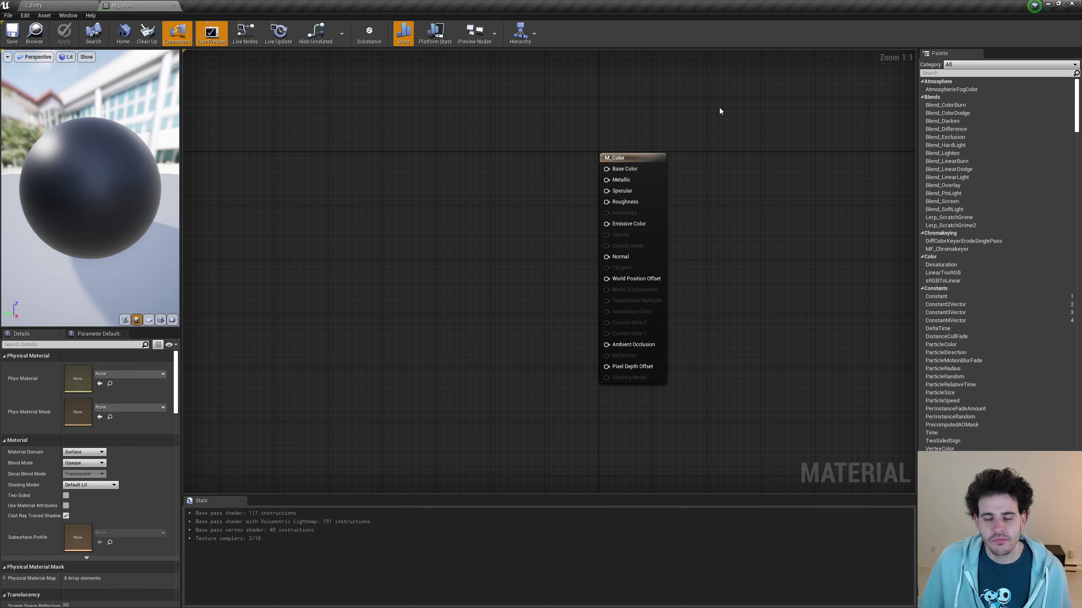
pyautogui.moveTo(684, 122); pyautogui.dragTo(531, 389)
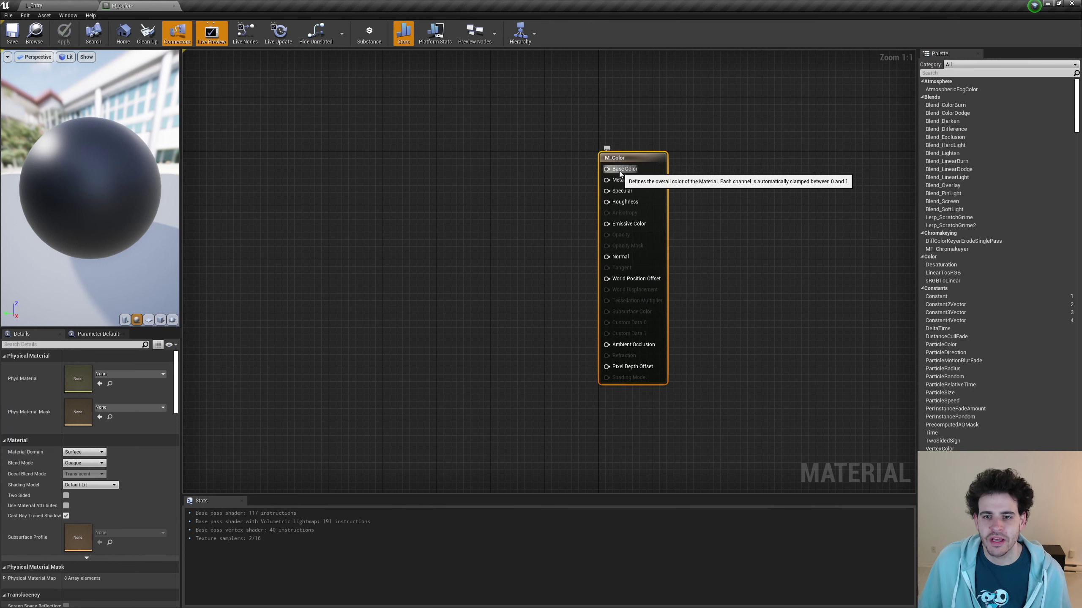
pyautogui.moveTo(100, 160); pyautogui.dragTo(147, 163)
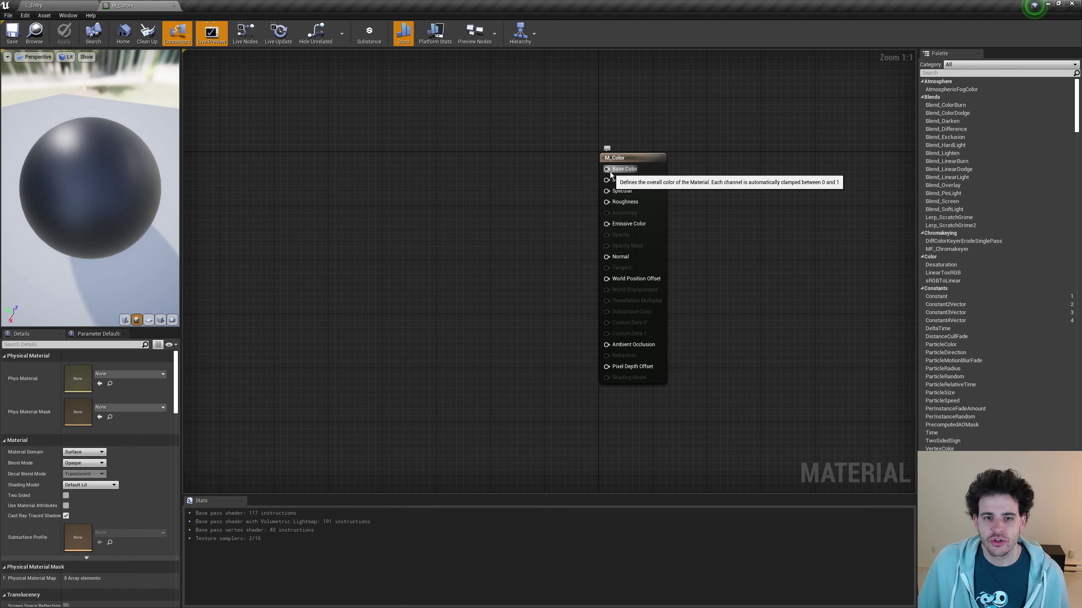
# Add a Constant3Vector node to the M_Color graph and place it to the left of the Base Color input
pyautogui.rightClick(480, 180)
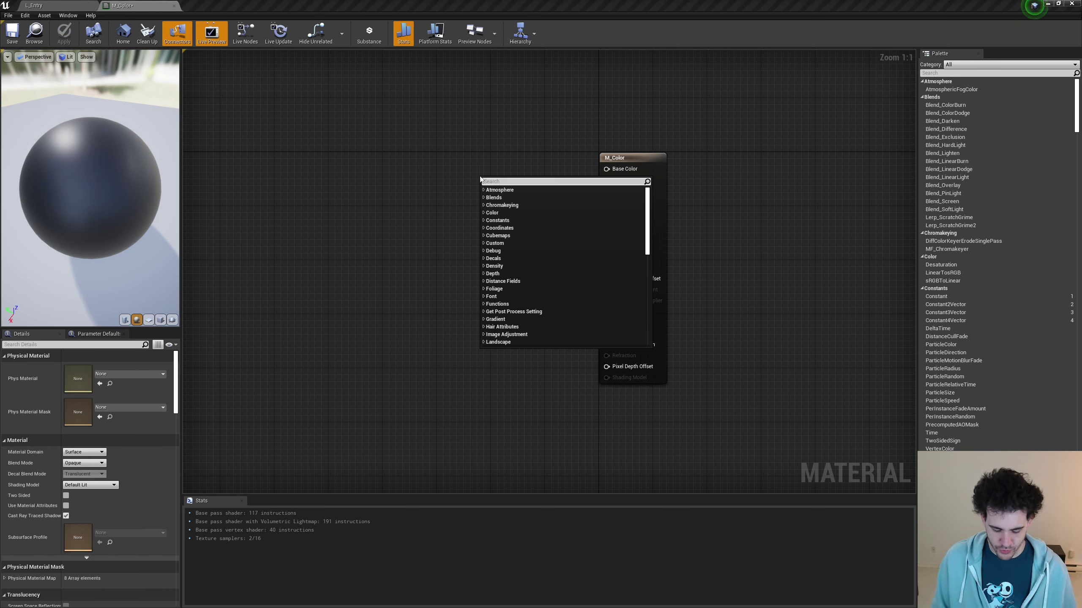
pyautogui.write('vector 2')
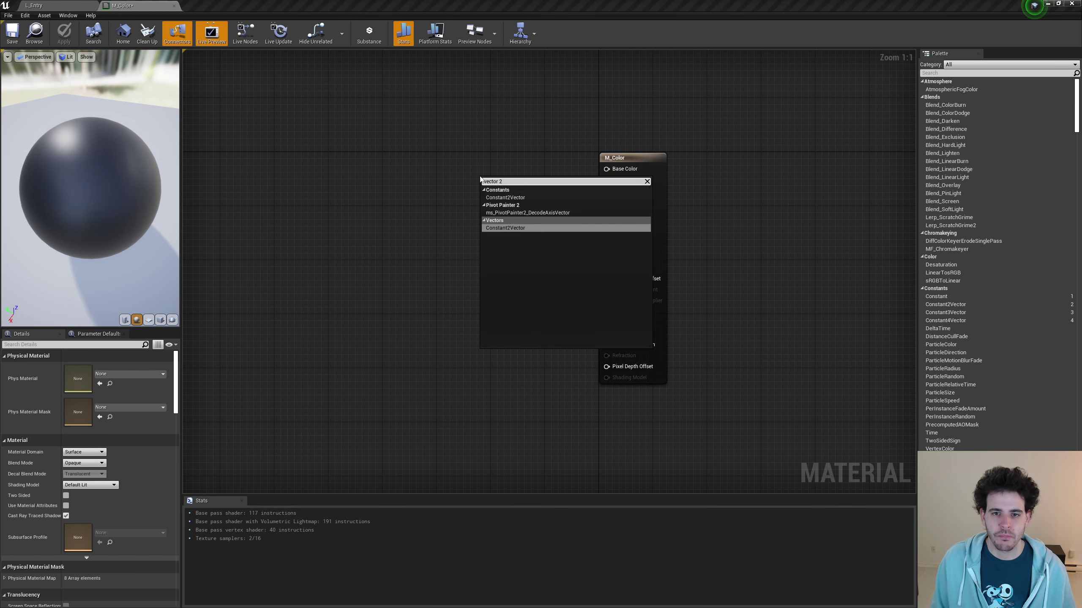
pyautogui.press('BackSpace')
pyautogui.write('3')
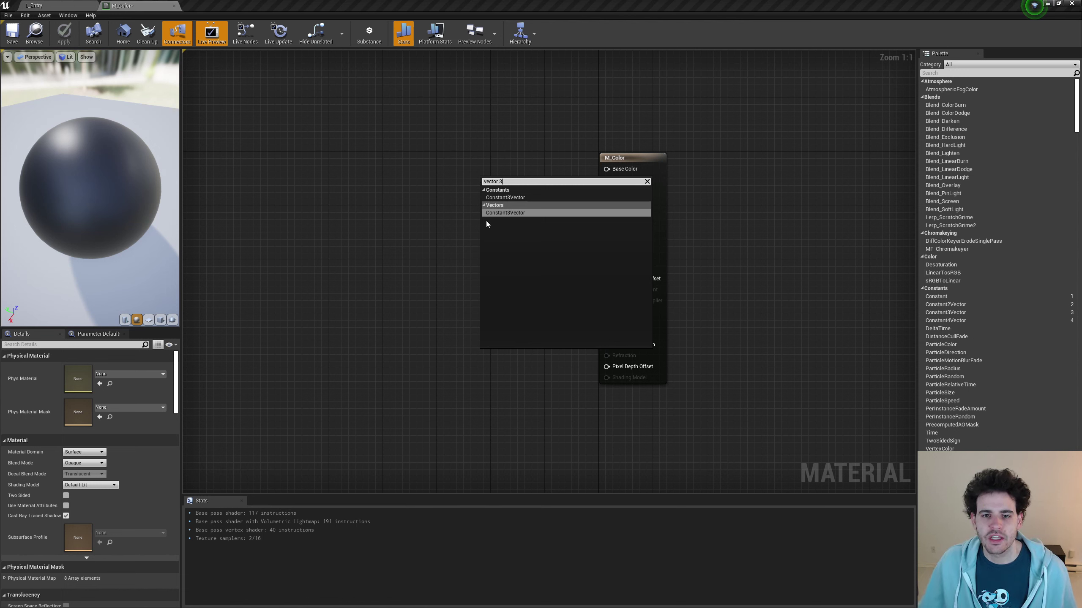
pyautogui.click(513, 214)
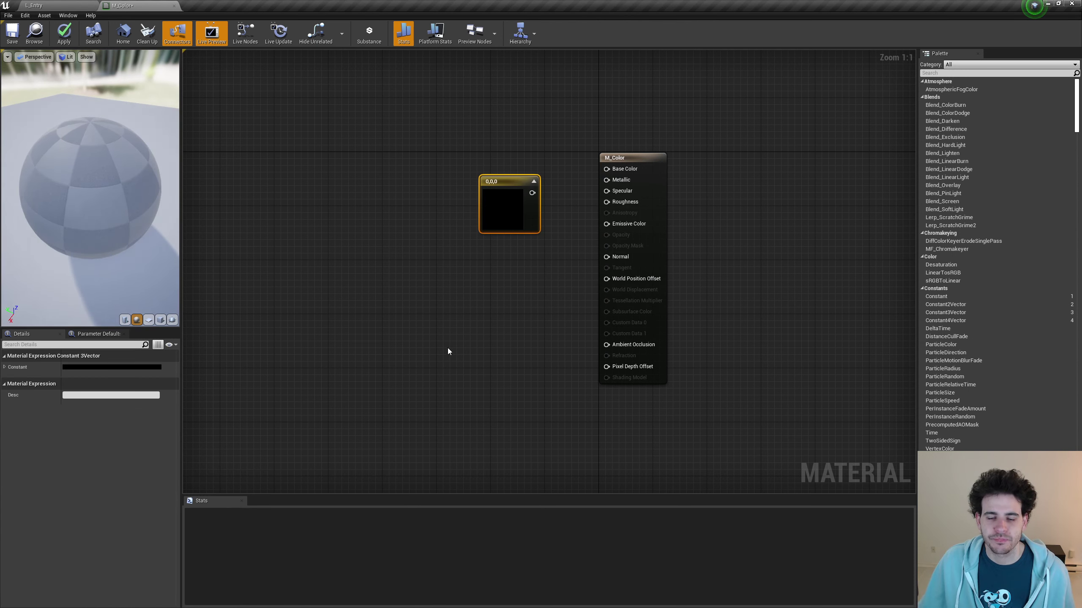
pyautogui.moveTo(518, 196); pyautogui.dragTo(487, 179)
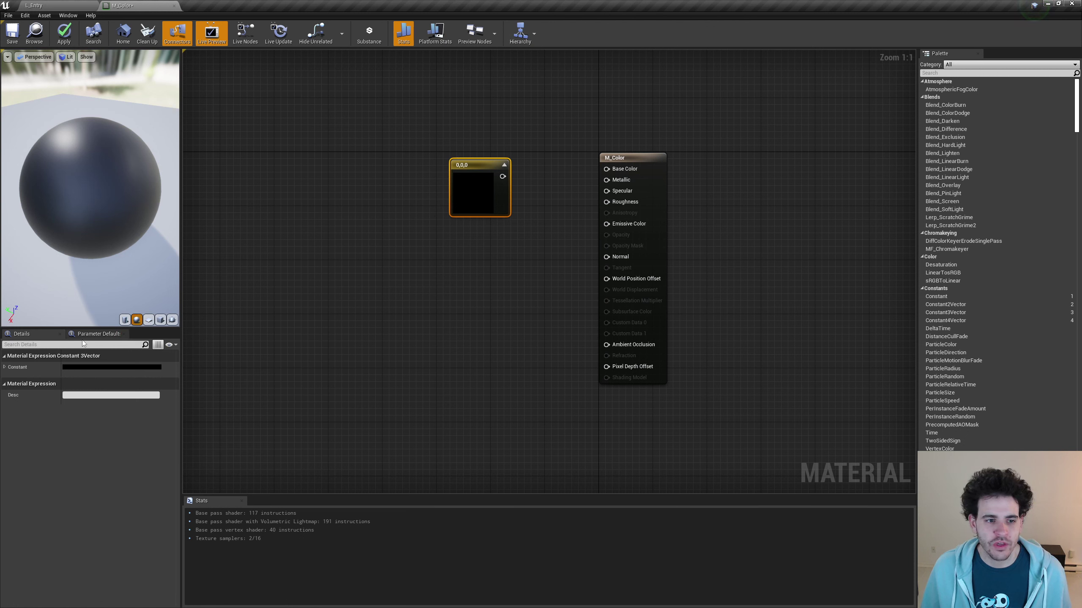
# Set the Constant3Vector to magenta (R 0.823, G 0, B 0.561), connect it to Base Color and inspect the preview sphere
pyautogui.click(75, 368)
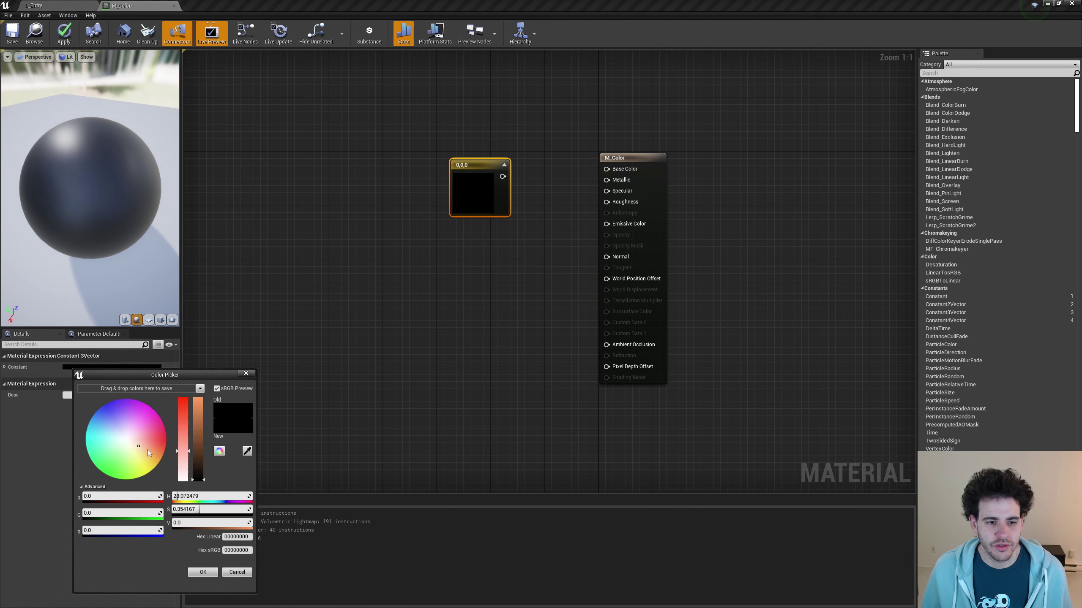
pyautogui.moveTo(149, 453); pyautogui.dragTo(157, 413)
pyautogui.moveTo(198, 479); pyautogui.dragTo(198, 413)
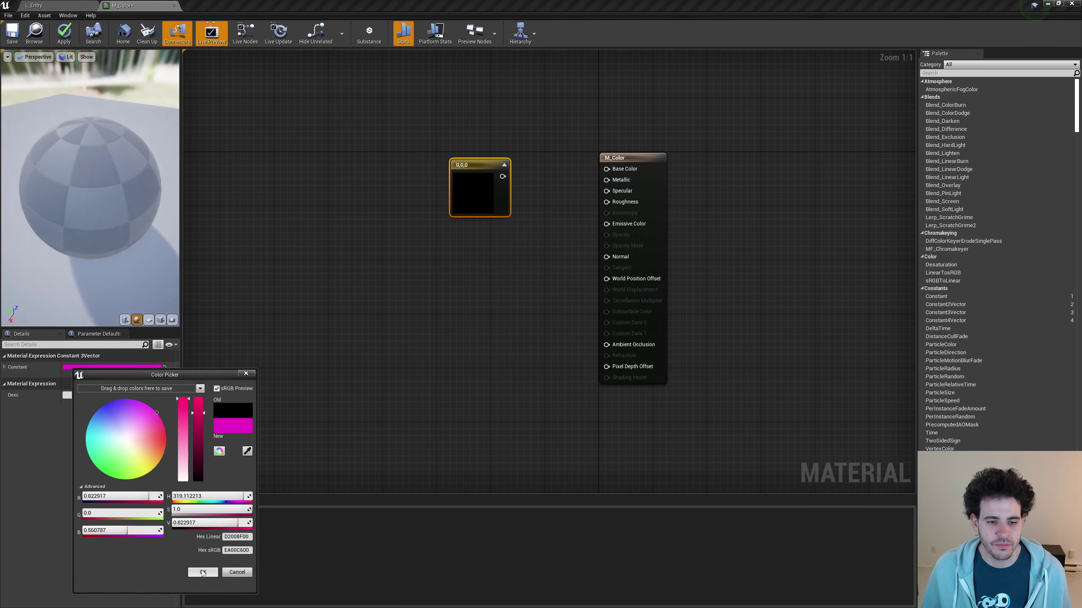
pyautogui.click(203, 573)
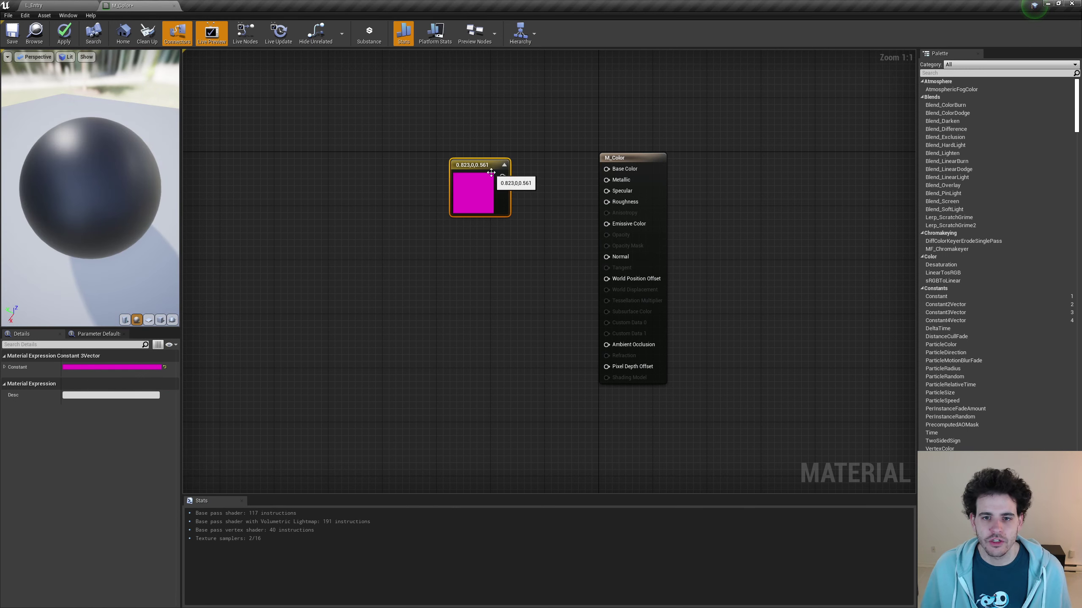
pyautogui.moveTo(503, 176); pyautogui.dragTo(625, 170)
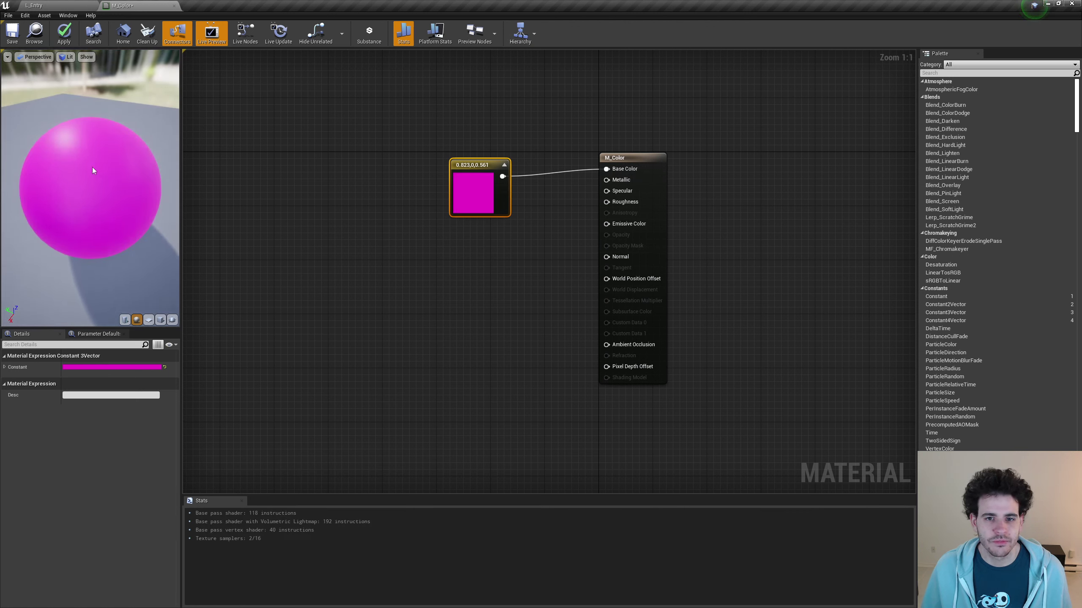
pyautogui.moveTo(92, 167); pyautogui.dragTo(179, 176)
pyautogui.click(502, 253)
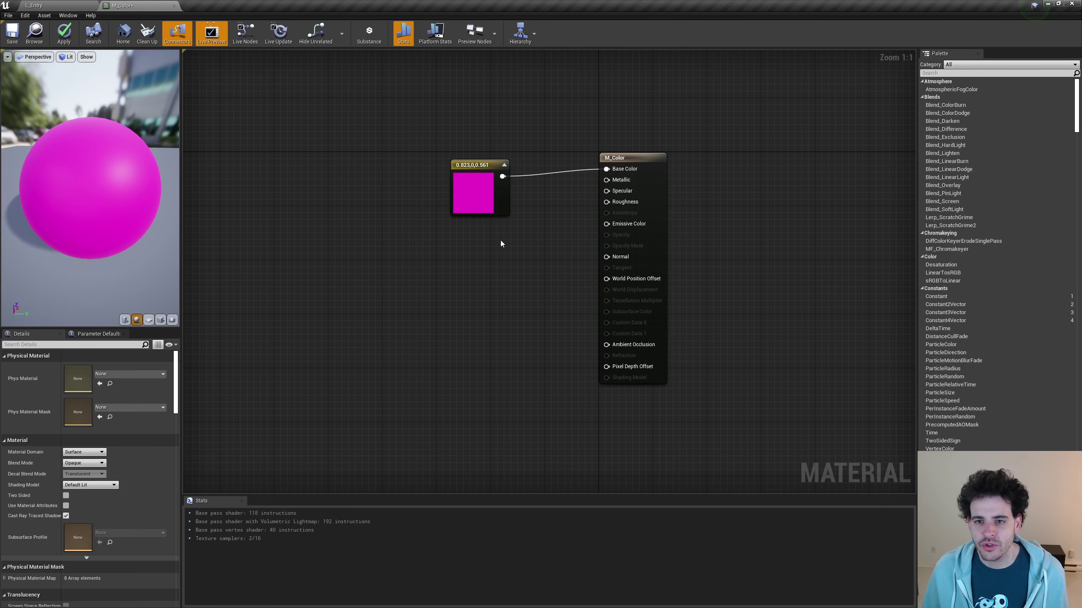
pyautogui.moveTo(565, 124); pyautogui.dragTo(700, 394)
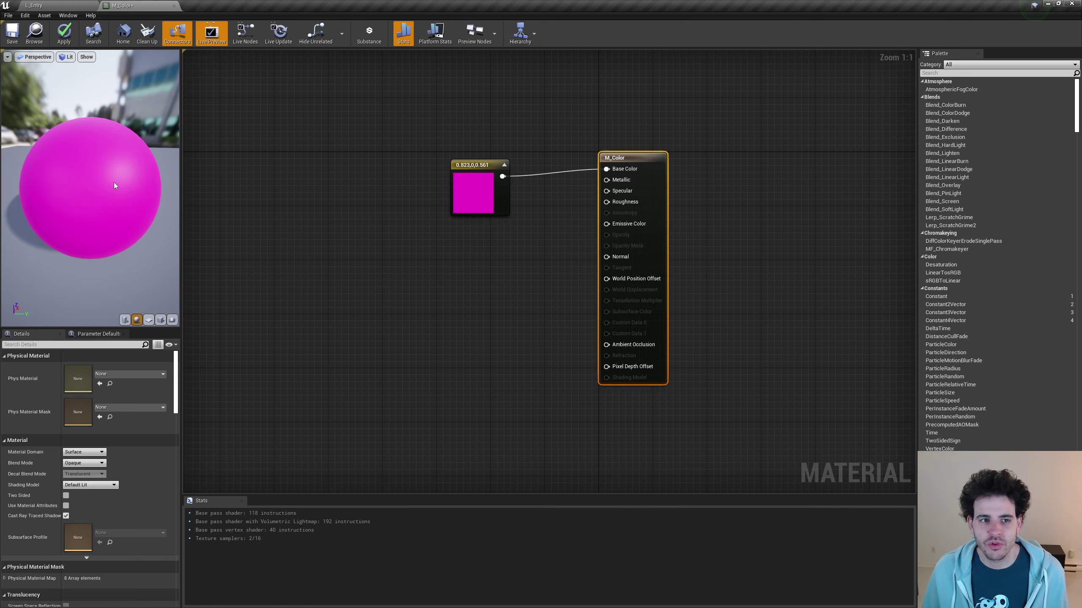
pyautogui.moveTo(123, 165)
pyautogui.mouseDown()
pyautogui.moveTo(145, 166)
pyautogui.moveTo(123, 164)
pyautogui.mouseUp()
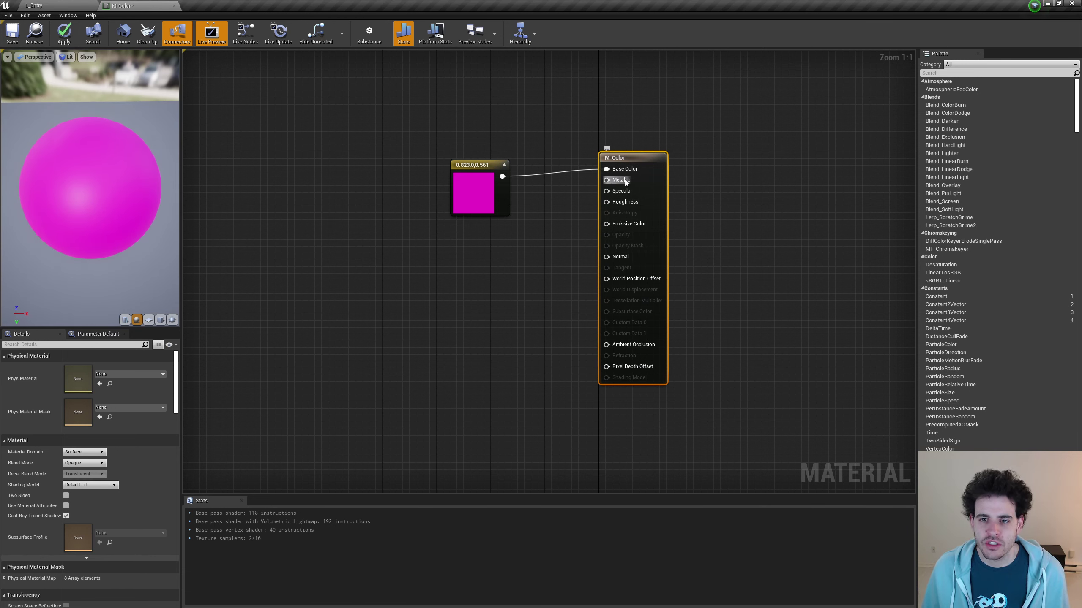
pyautogui.moveTo(637, 207)
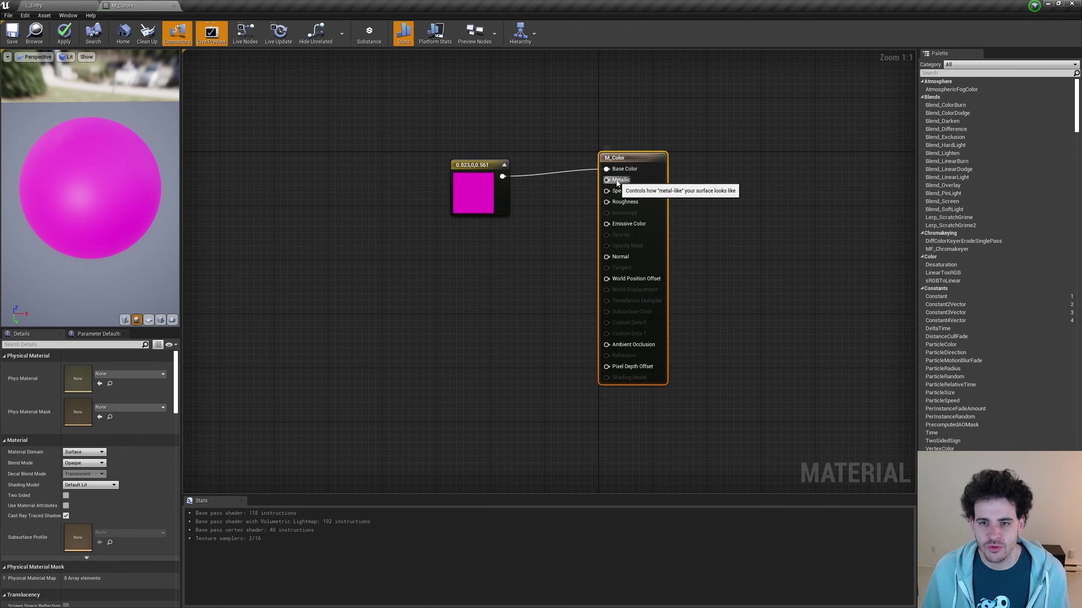
pyautogui.rightClick(474, 240)
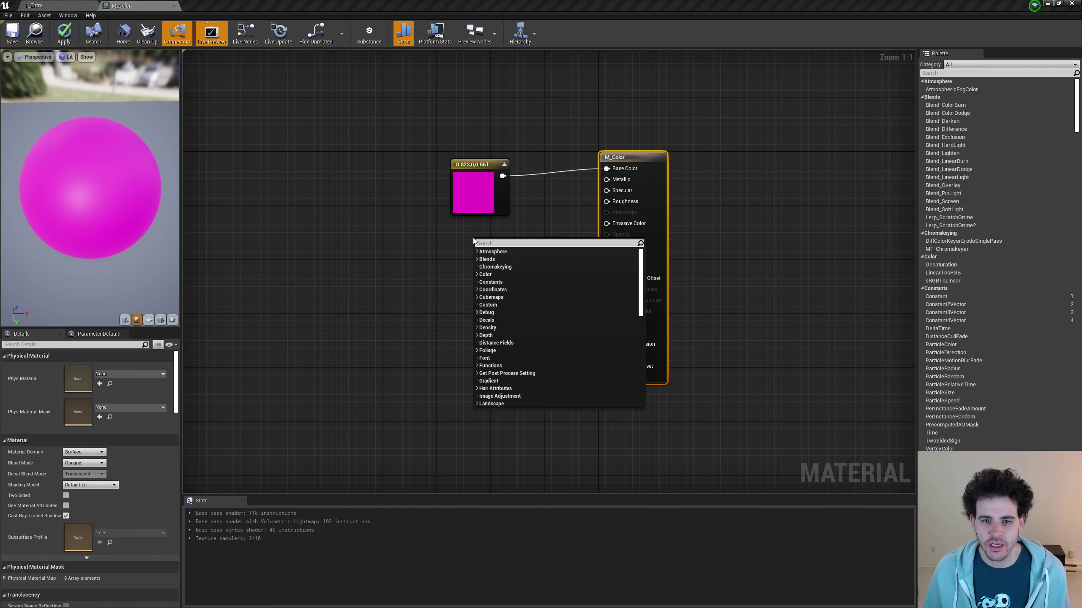
pyautogui.write('const')
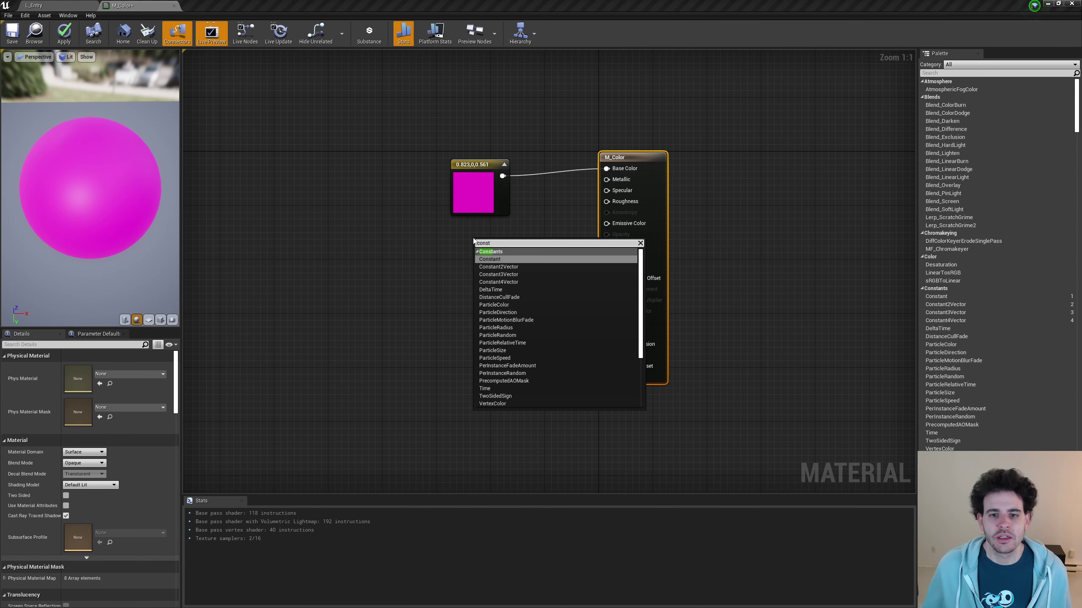
pyautogui.click(494, 259)
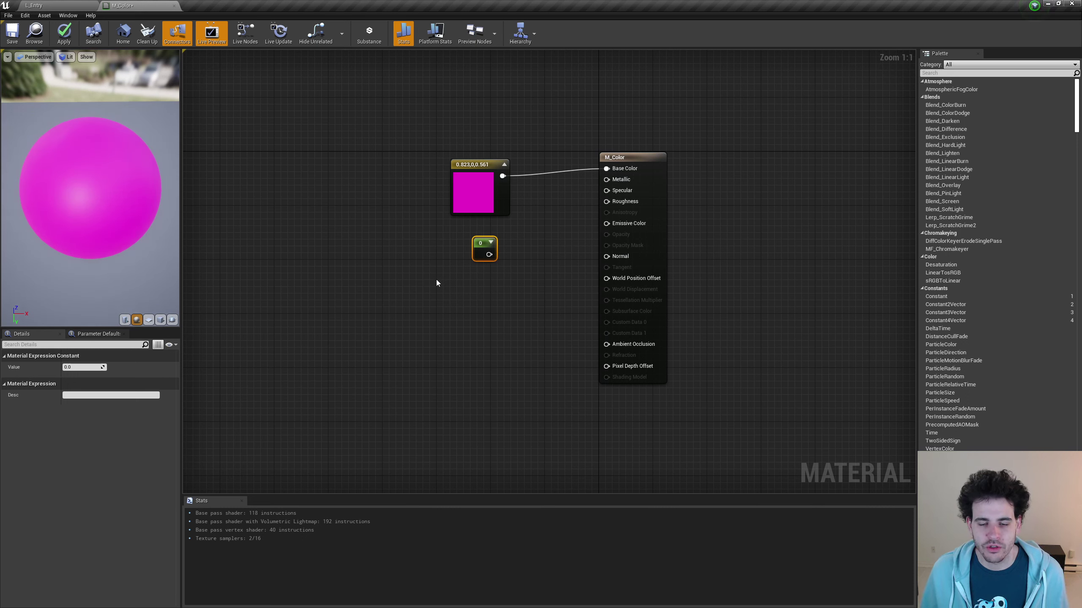
pyautogui.press('Delete')
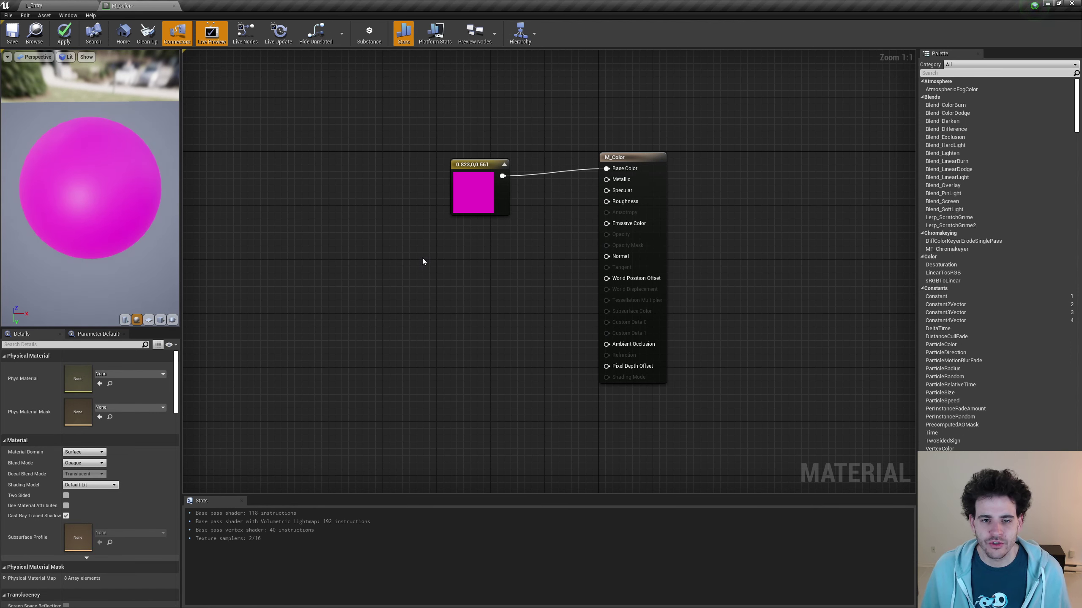
# Scatter seven Constant nodes in the empty graph area to the left of the magenta node
pyautogui.click(342, 166)
pyautogui.click(332, 218)
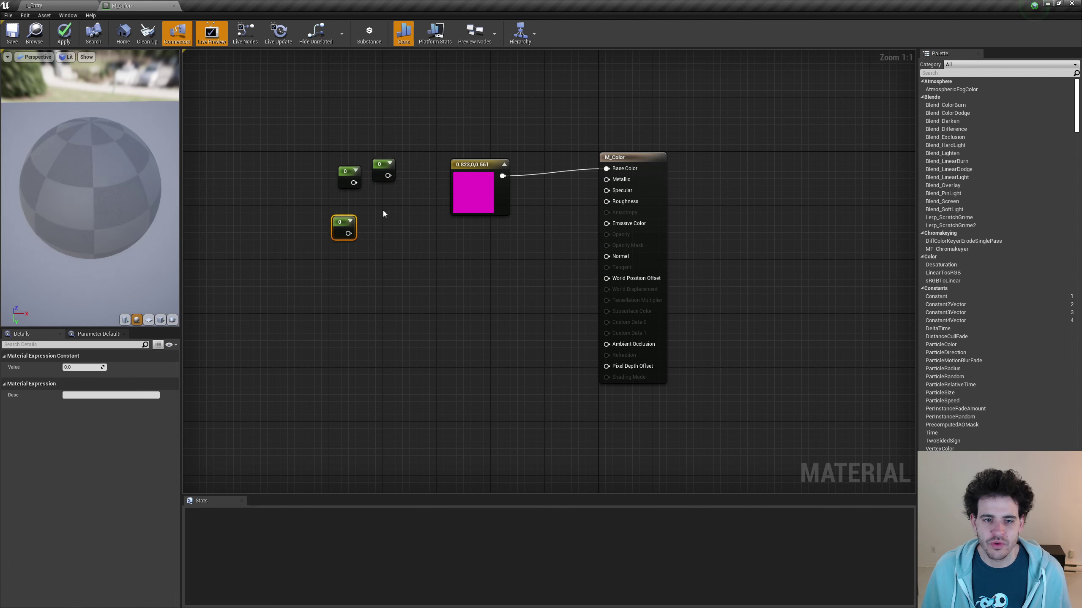
pyautogui.click(382, 210)
pyautogui.click(333, 254)
pyautogui.click(395, 266)
pyautogui.click(359, 297)
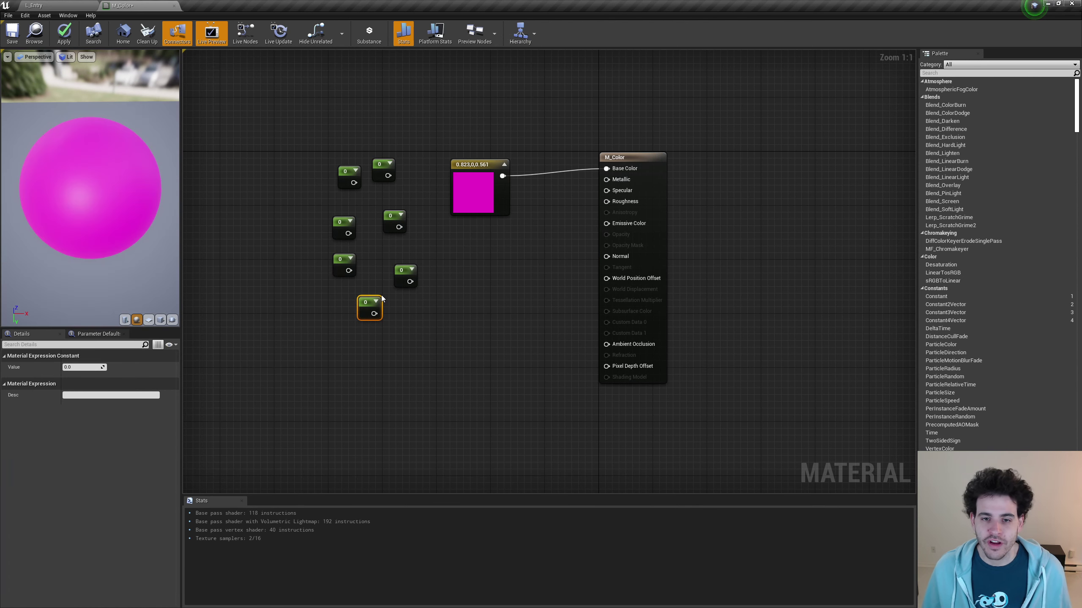
# Add five Constant2Vector nodes to the left of and below the single-value Constant nodes
pyautogui.click(280, 184)
pyautogui.click(285, 237)
pyautogui.click(281, 294)
pyautogui.click(292, 338)
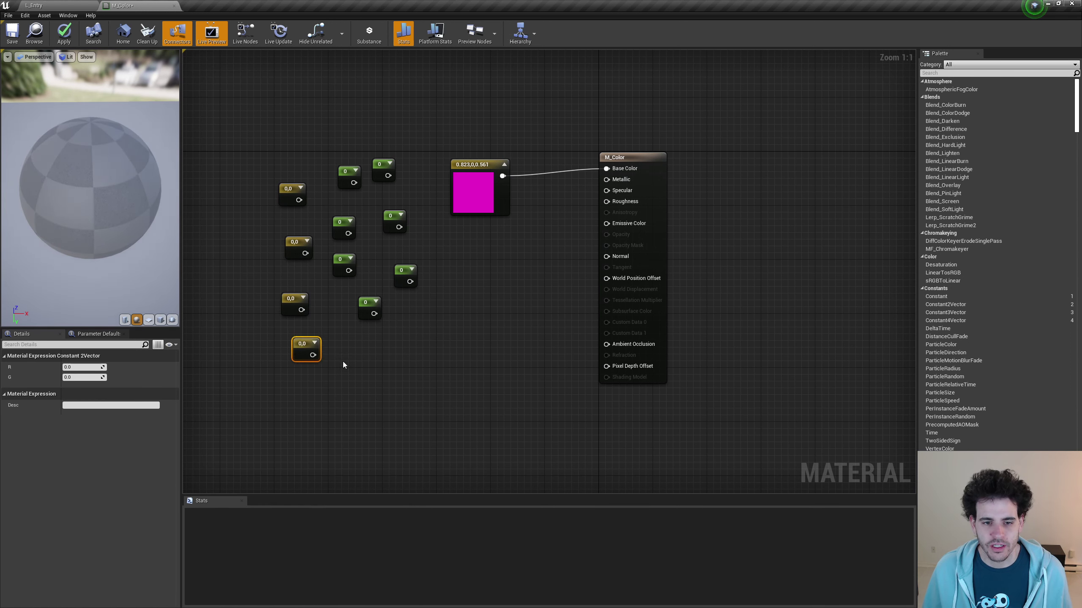
pyautogui.click(343, 361)
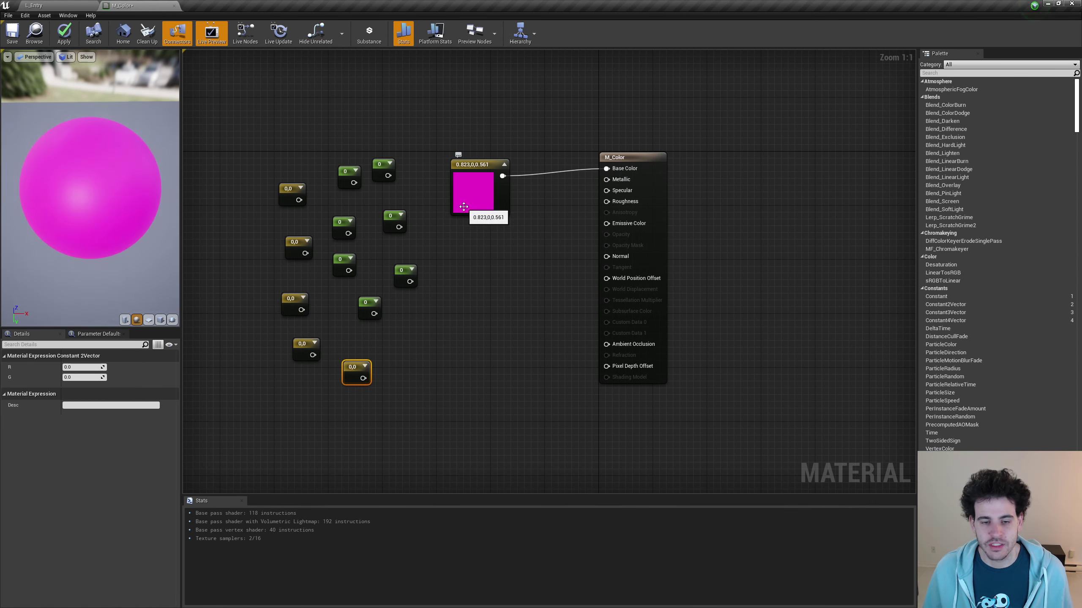
# Add six Constant3Vector nodes in the lower part of the graph and select the upper two of them
pyautogui.click(412, 316)
pyautogui.click(486, 293)
pyautogui.click(507, 378)
pyautogui.click(411, 407)
pyautogui.click(296, 427)
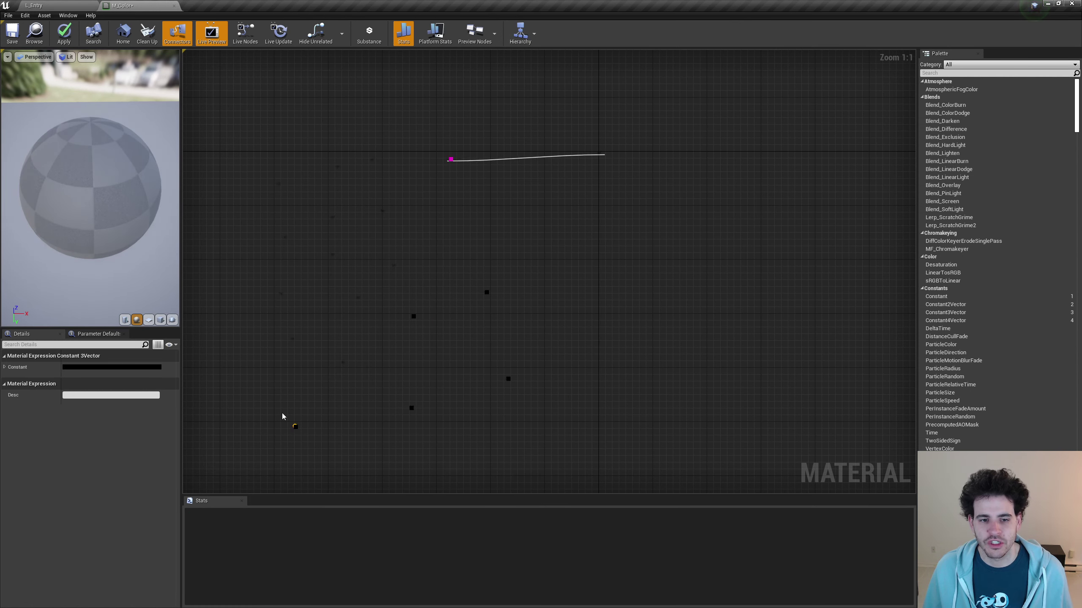
pyautogui.click(252, 352)
pyautogui.click(265, 434)
pyautogui.moveTo(554, 253); pyautogui.dragTo(458, 342)
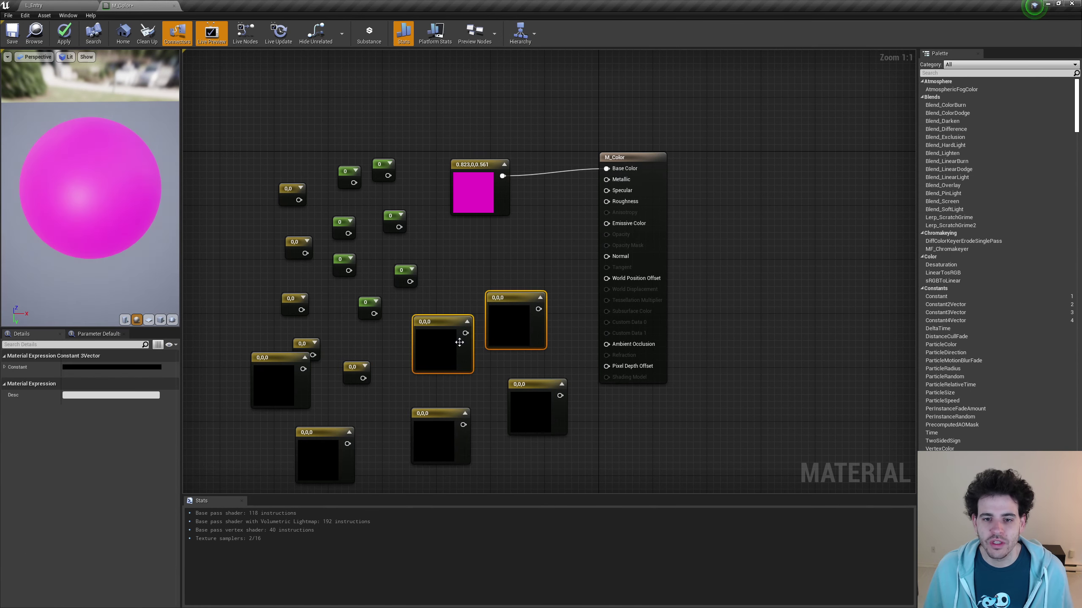
# Add one Constant, one Constant2Vector and one Constant3Vector node in a row above the scattered nodes
pyautogui.click(431, 300)
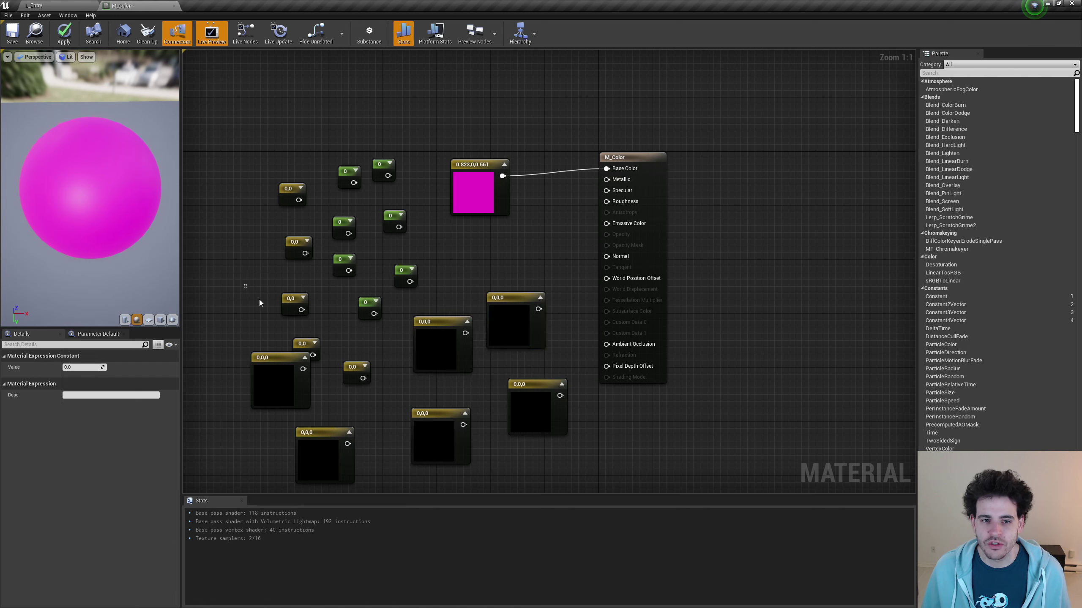
pyautogui.click(295, 304)
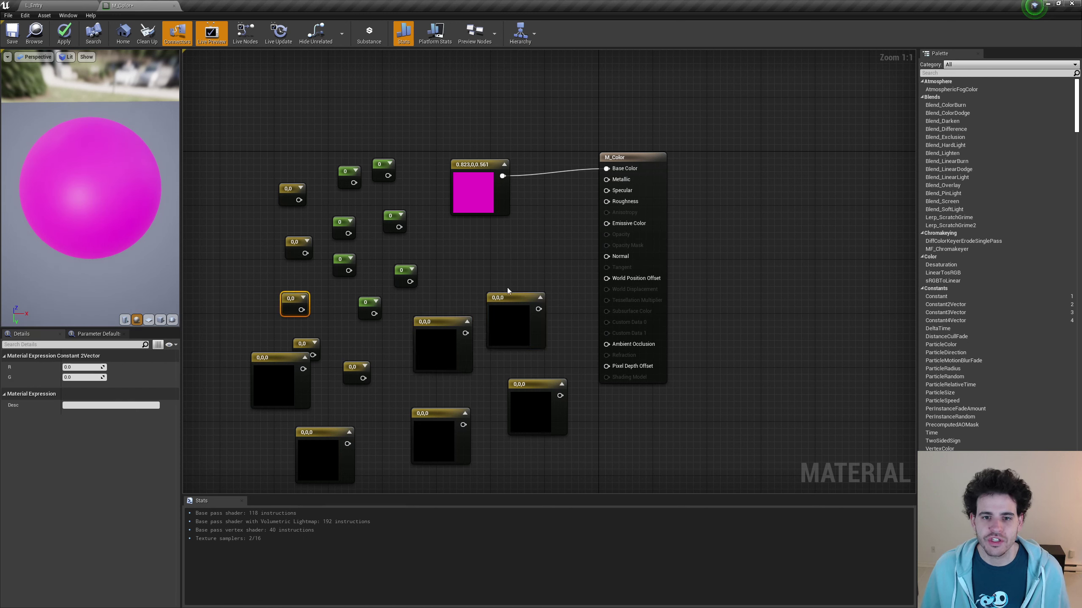
pyautogui.click(277, 101)
pyautogui.click(336, 102)
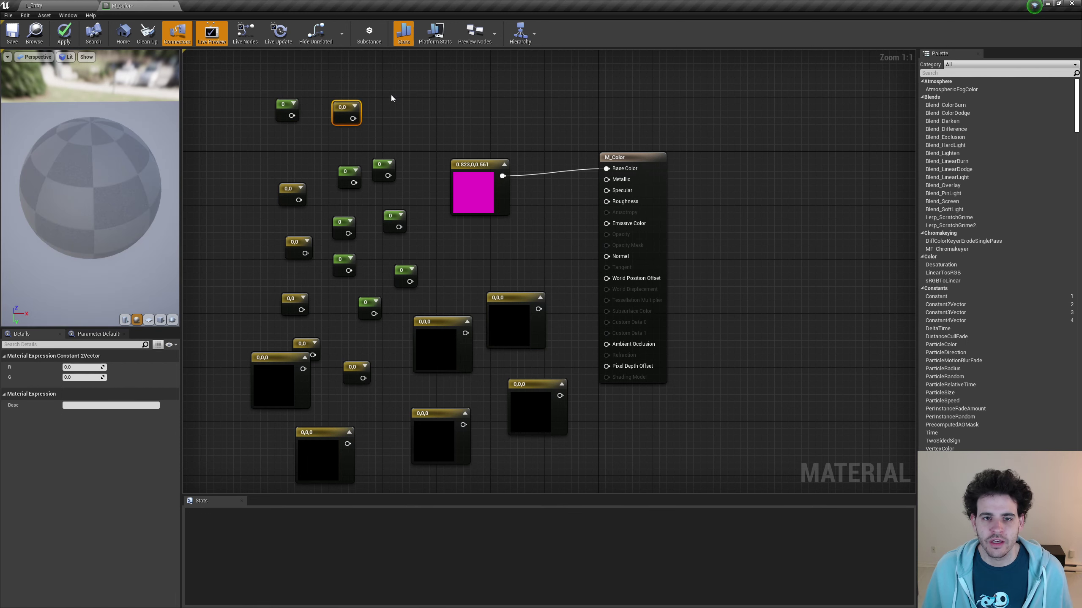
pyautogui.click(391, 96)
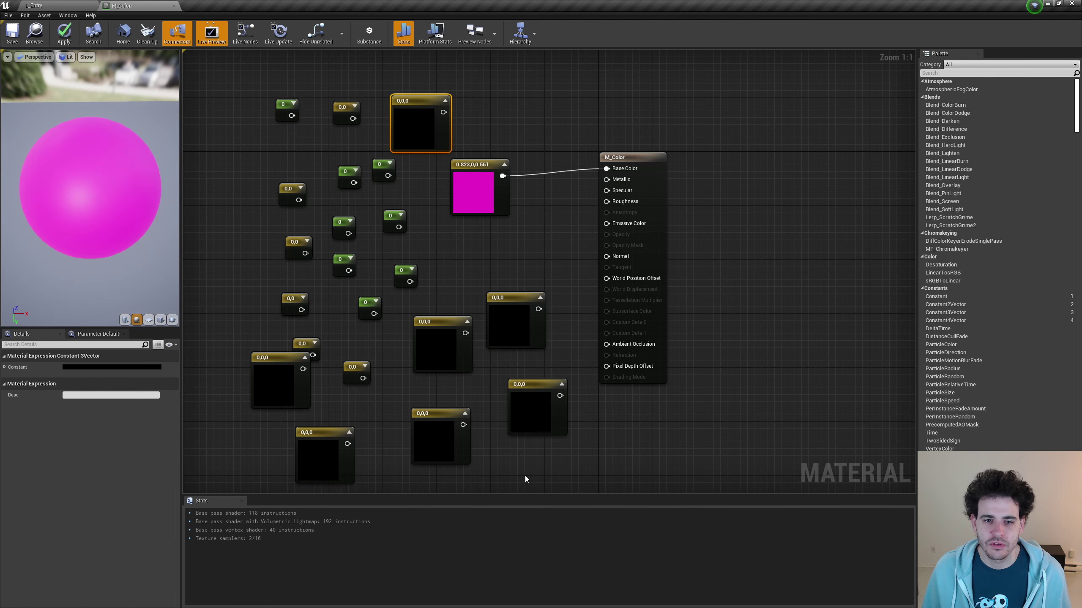
# Delete all the unconnected constant nodes, keeping only the magenta Constant3Vector and the M_Color result node
pyautogui.moveTo(526, 475); pyautogui.dragTo(258, 252)
pyautogui.keyDown('shift'); pyautogui.moveTo(271, 92); pyautogui.dragTo(412, 222); pyautogui.keyUp('shift')
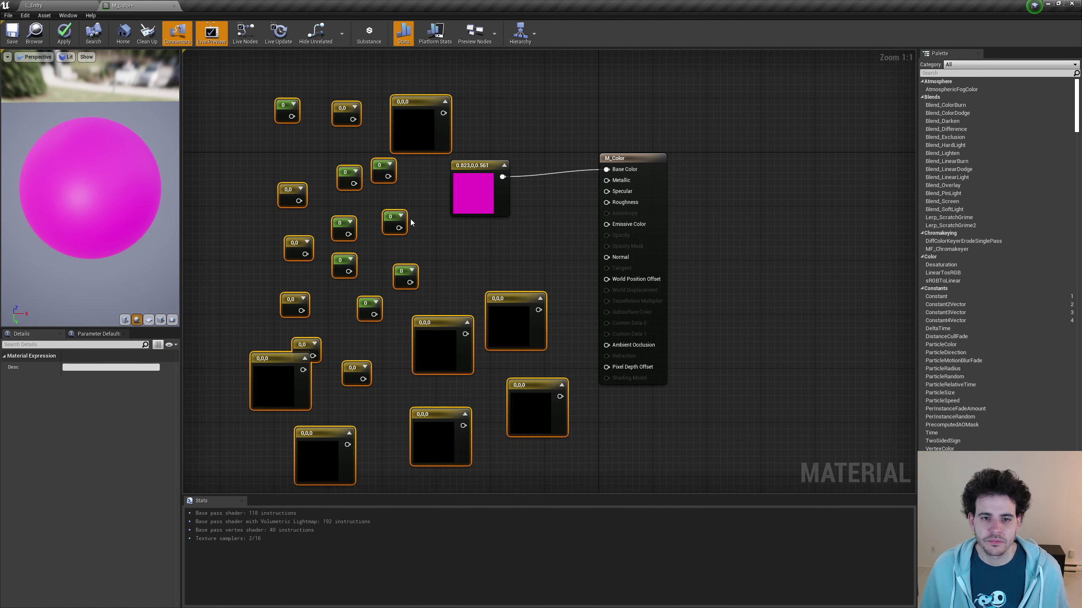
pyautogui.press('Delete')
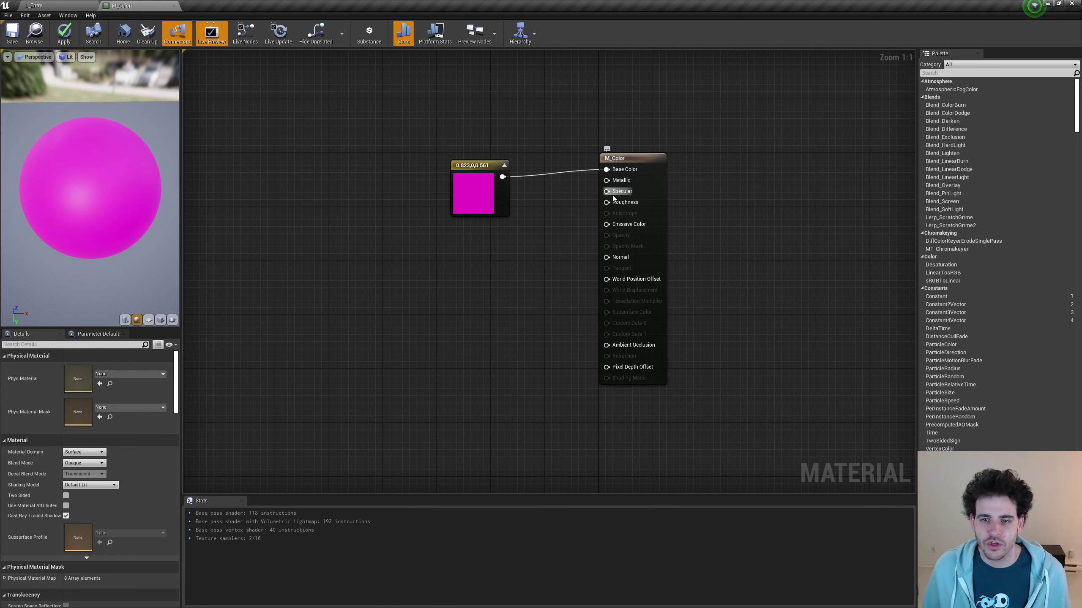
# Add three Constant nodes below the magenta color node and connect them to Metallic, Specular and Roughness
pyautogui.click(491, 232)
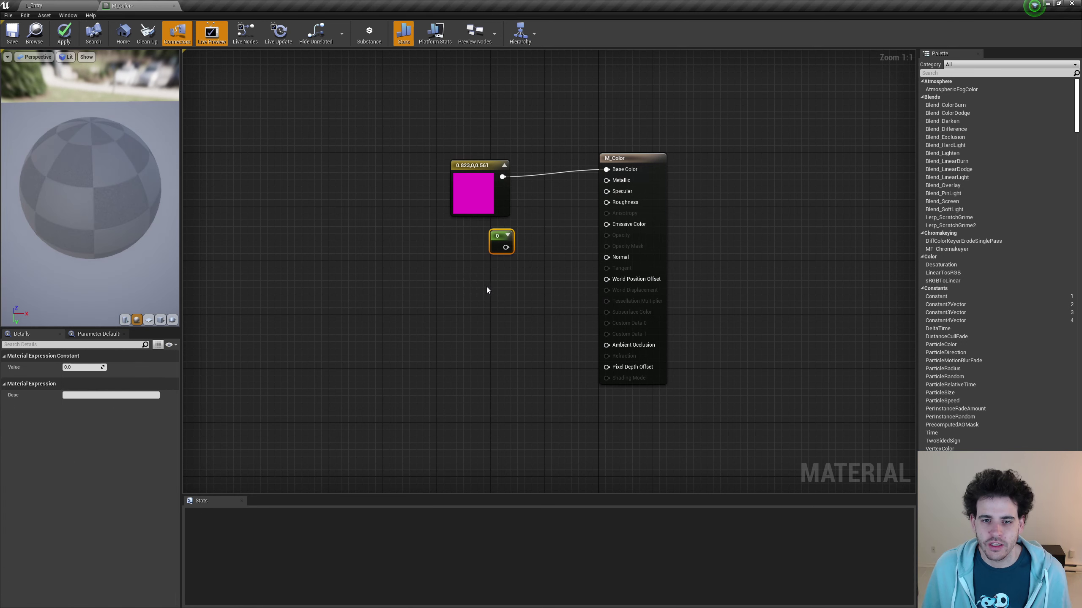
pyautogui.click(488, 272)
pyautogui.moveTo(506, 247); pyautogui.dragTo(606, 181)
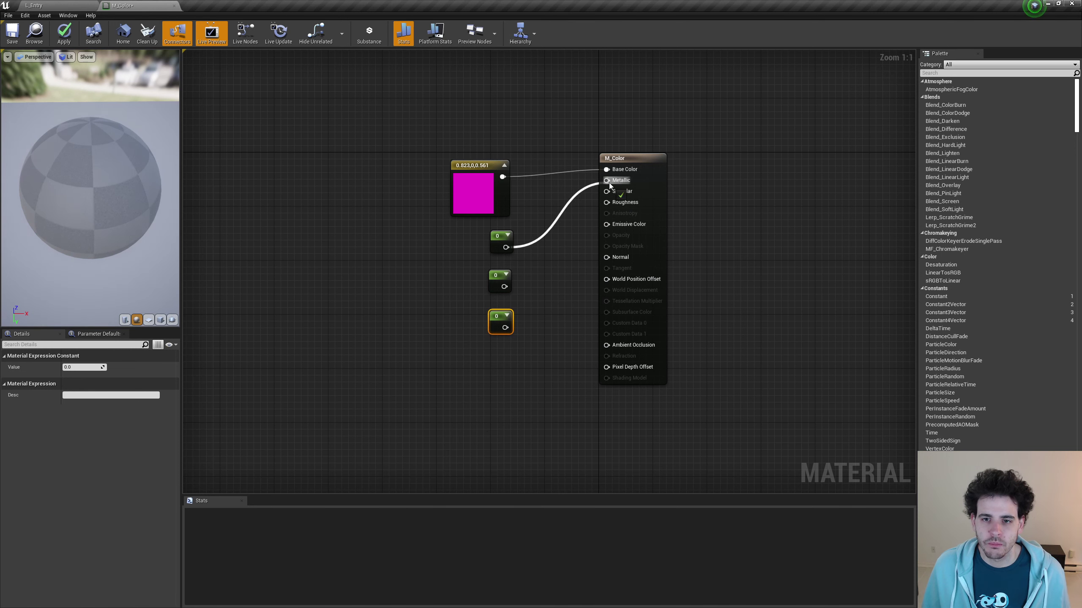
pyautogui.moveTo(504, 287); pyautogui.dragTo(606, 191)
pyautogui.moveTo(504, 327); pyautogui.dragTo(606, 203)
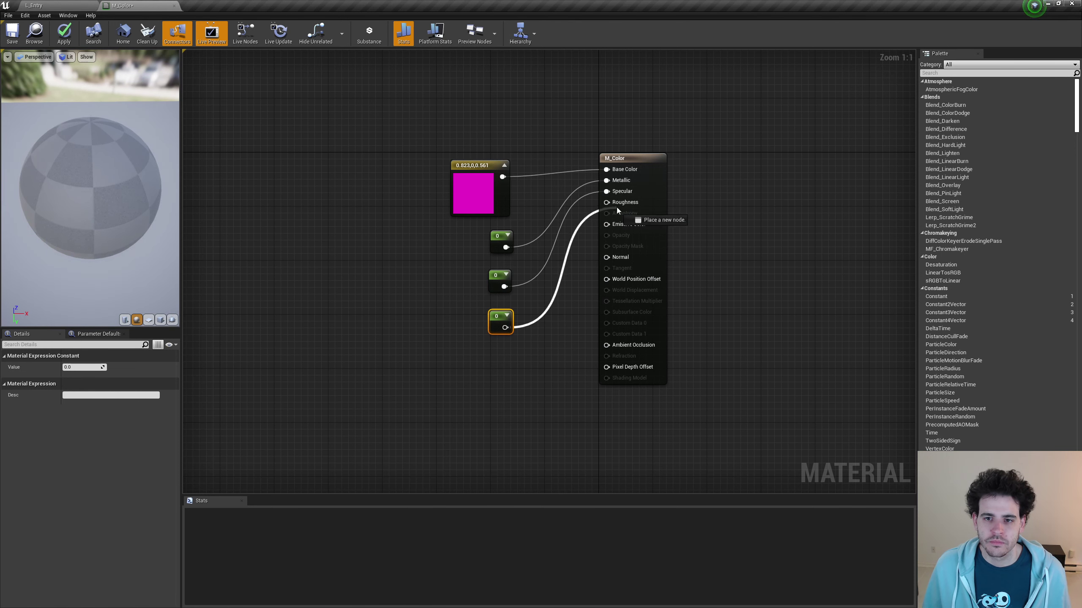
pyautogui.click(498, 318)
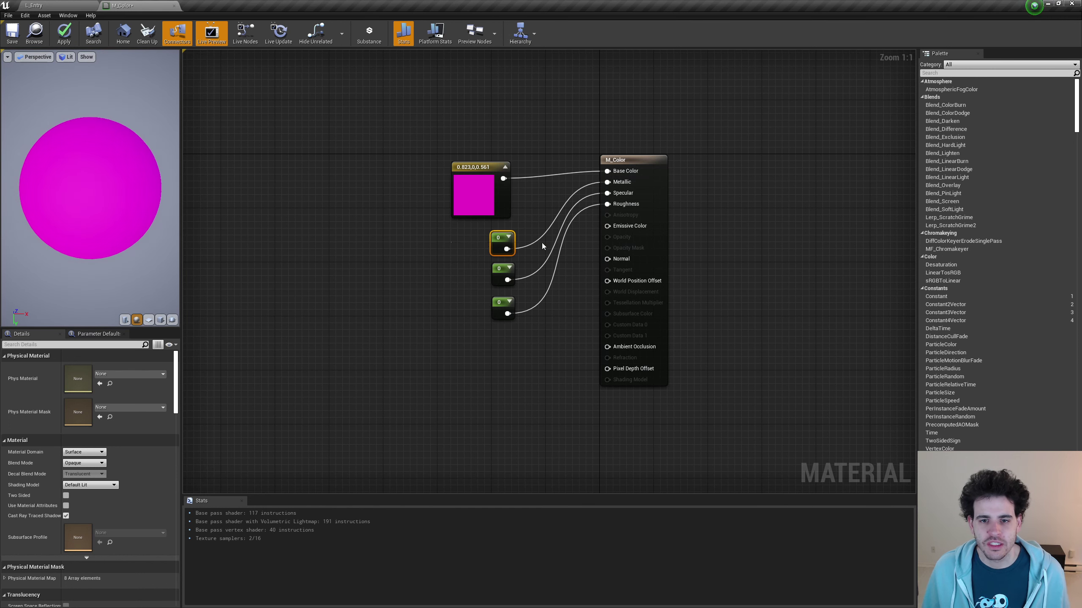
# Set the Constant feeding Metallic to 1 and rotate the preview sphere to inspect its reflections
pyautogui.click(86, 367)
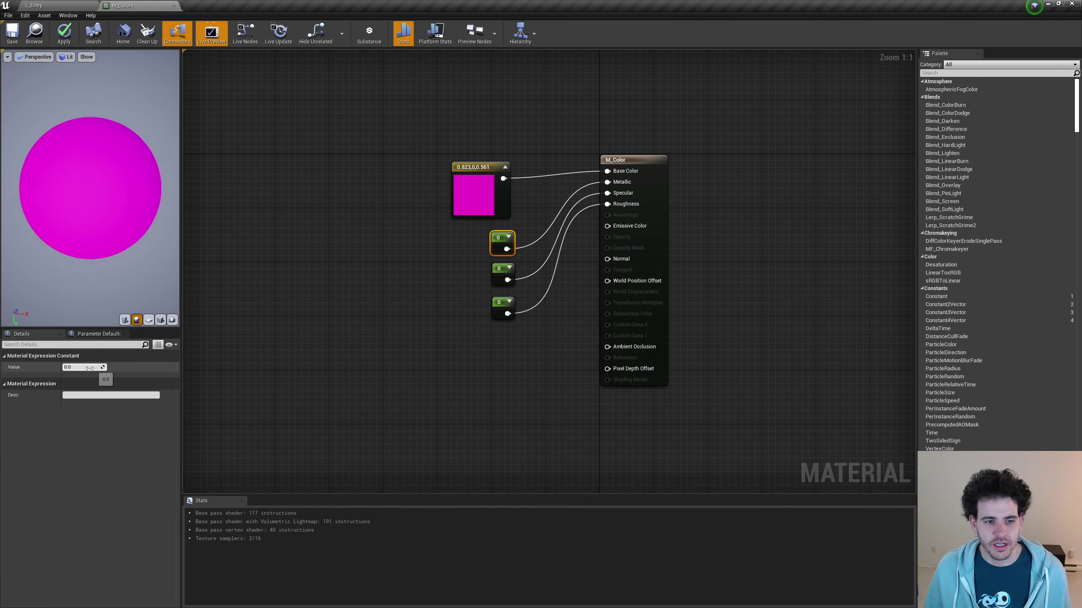
pyautogui.write('1')
pyautogui.press('Return')
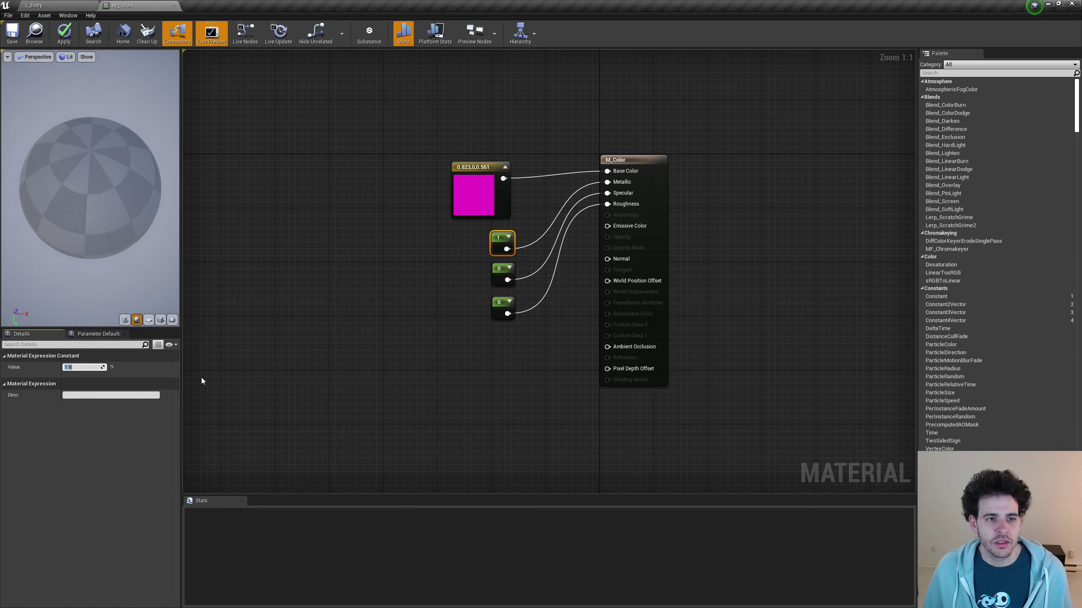
pyautogui.moveTo(89, 187); pyautogui.dragTo(130, 265)
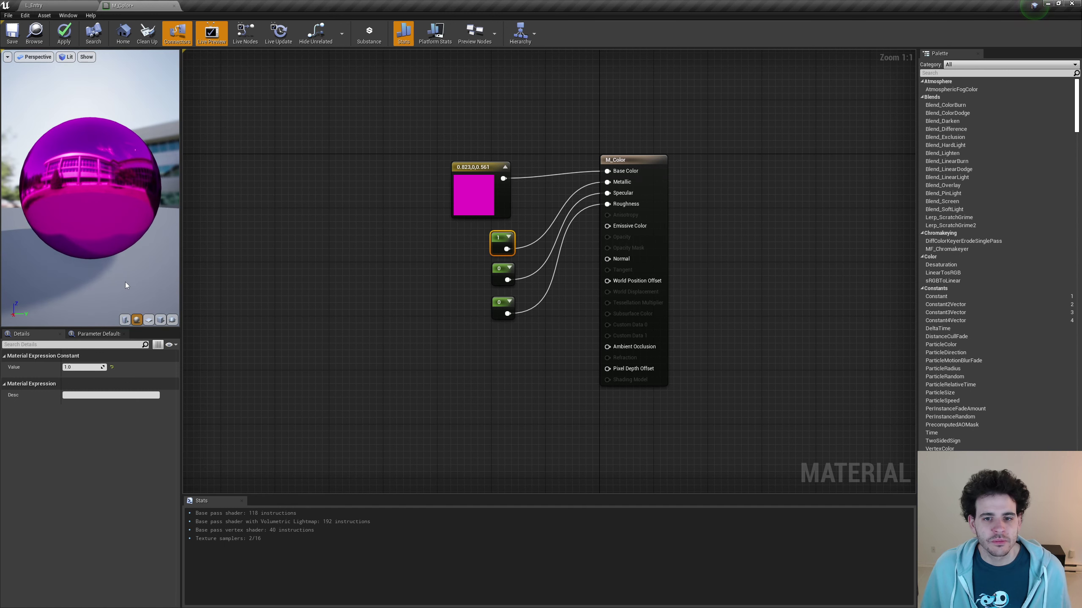
# Set the Constant feeding Metallic back to 0
pyautogui.moveTo(483, 255); pyautogui.dragTo(529, 335)
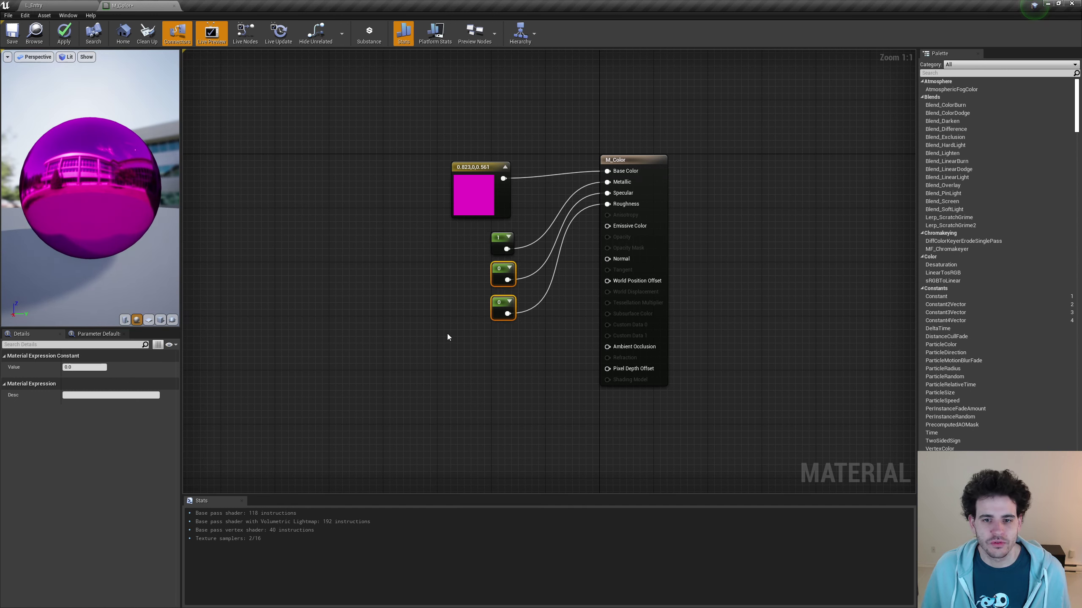
pyautogui.click(474, 245)
pyautogui.click(500, 242)
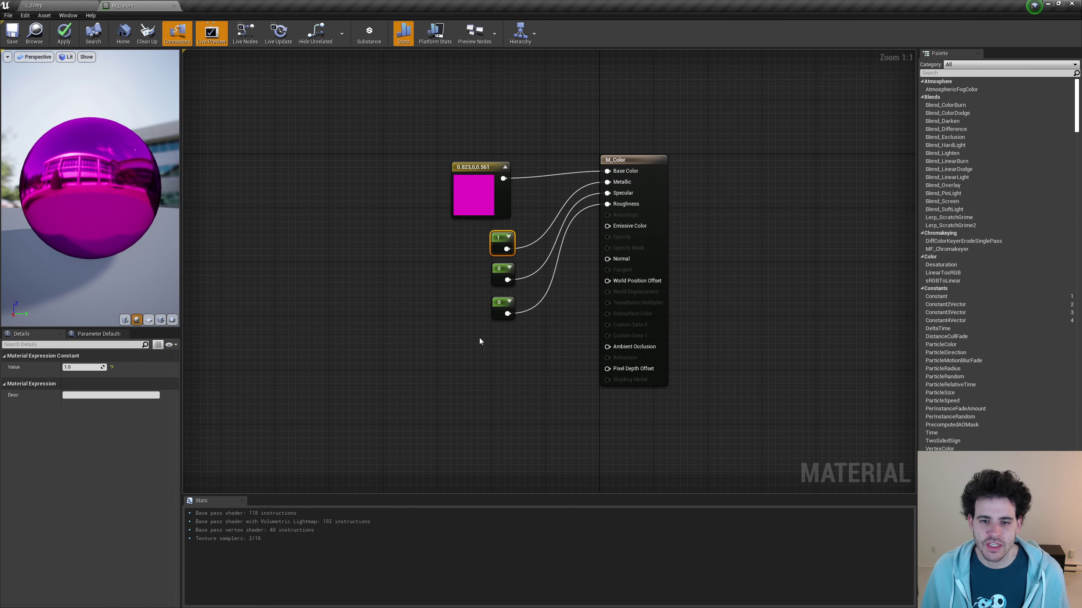
pyautogui.write('0')
pyautogui.press('Return')
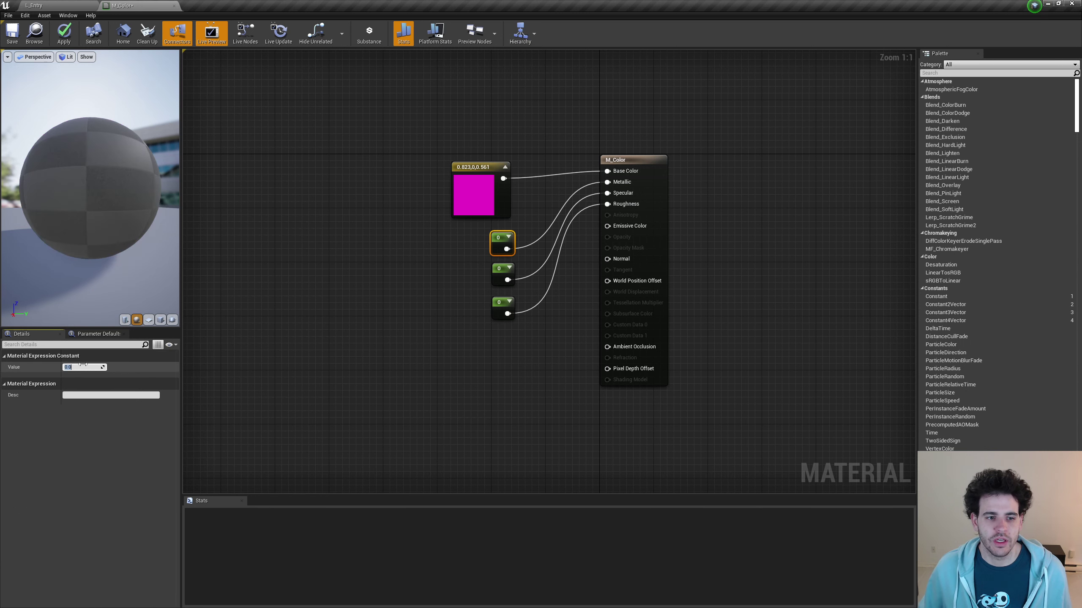
# Tidy the position of the Constant feeding Roughness beneath the other two and save the material
pyautogui.click(374, 379)
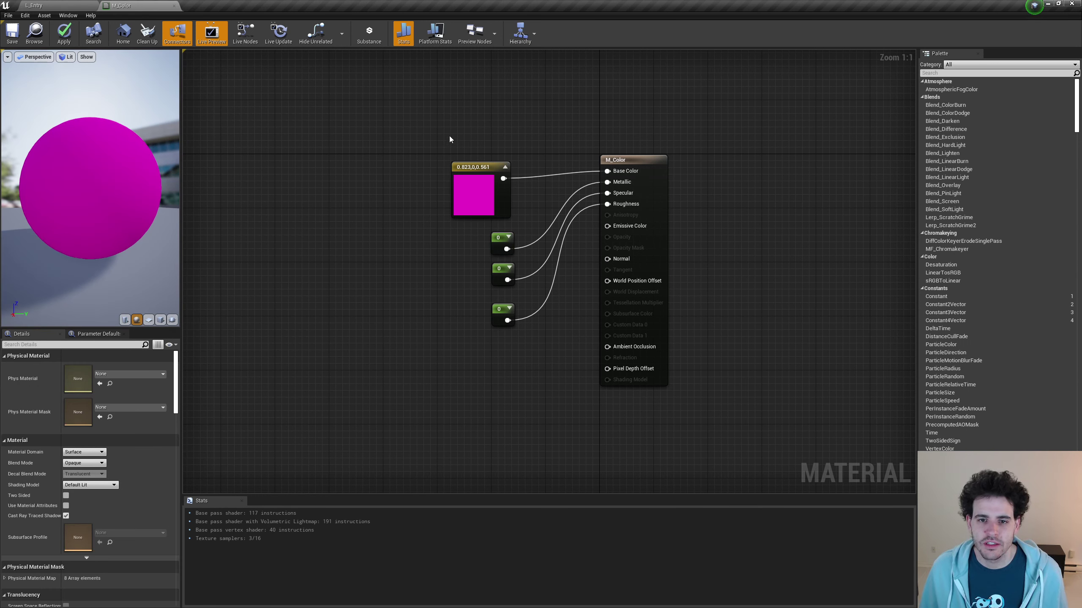
pyautogui.moveTo(503, 316); pyautogui.dragTo(502, 310)
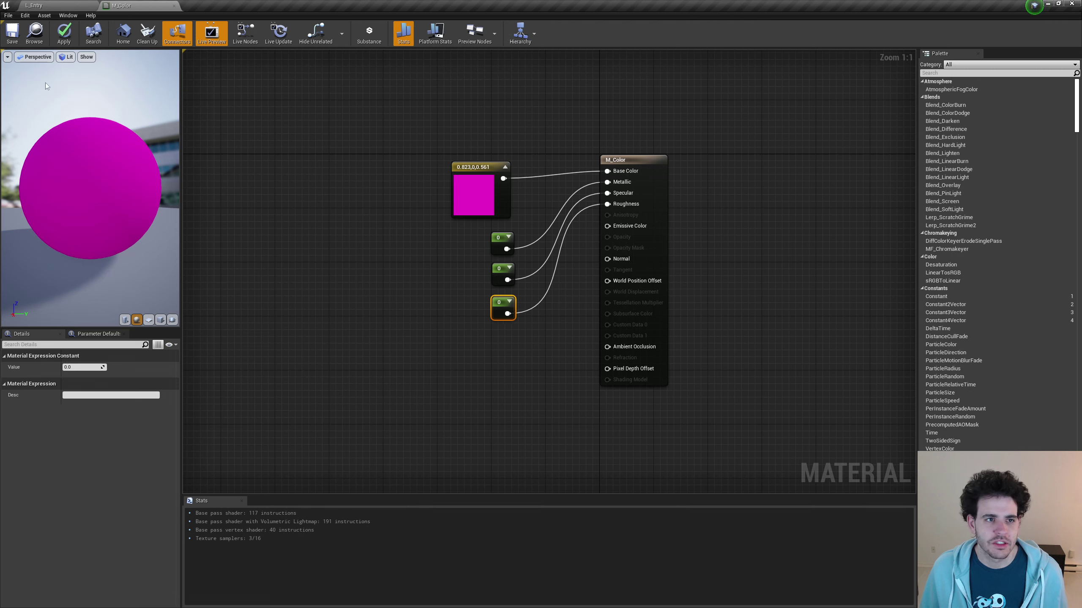
pyautogui.click(11, 32)
pyautogui.click(314, 333)
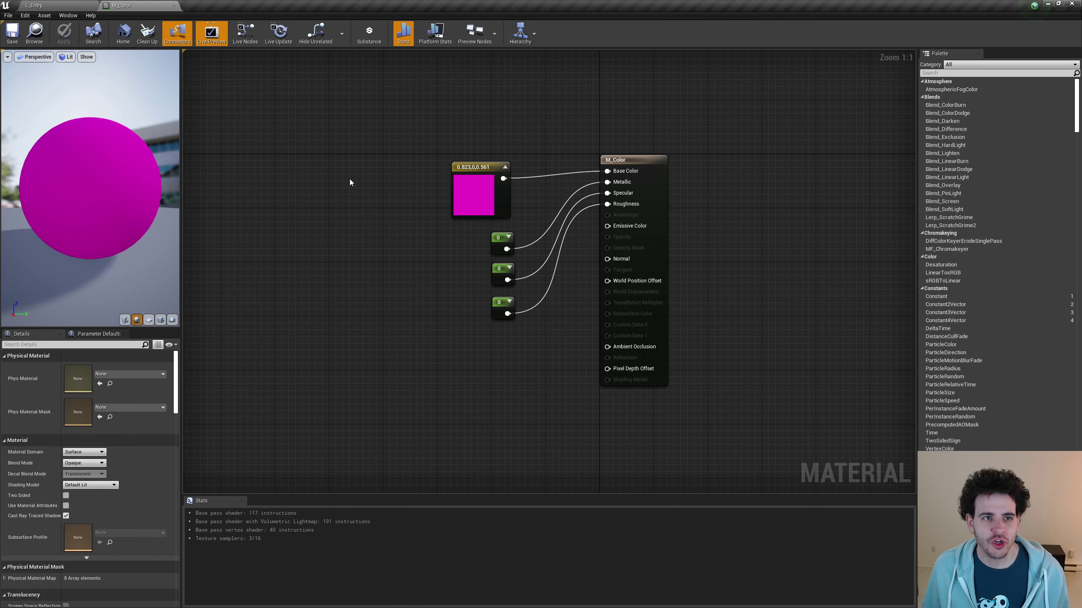
# Return to the L_Entry level and apply M_Color to the hexagon, square and triangle grid meshes
pyautogui.click(67, 6)
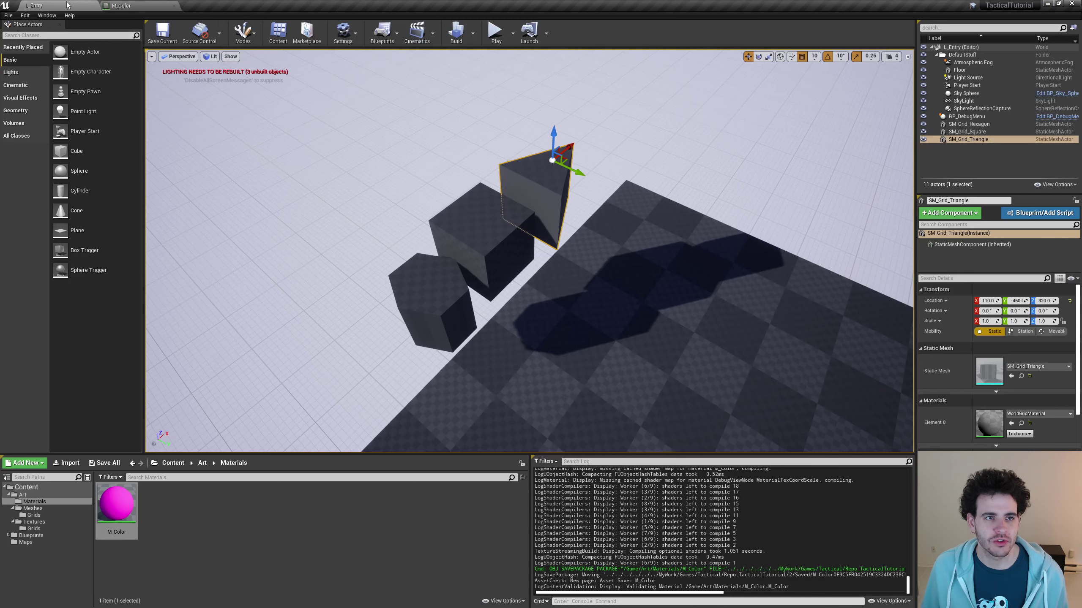
pyautogui.click(118, 506)
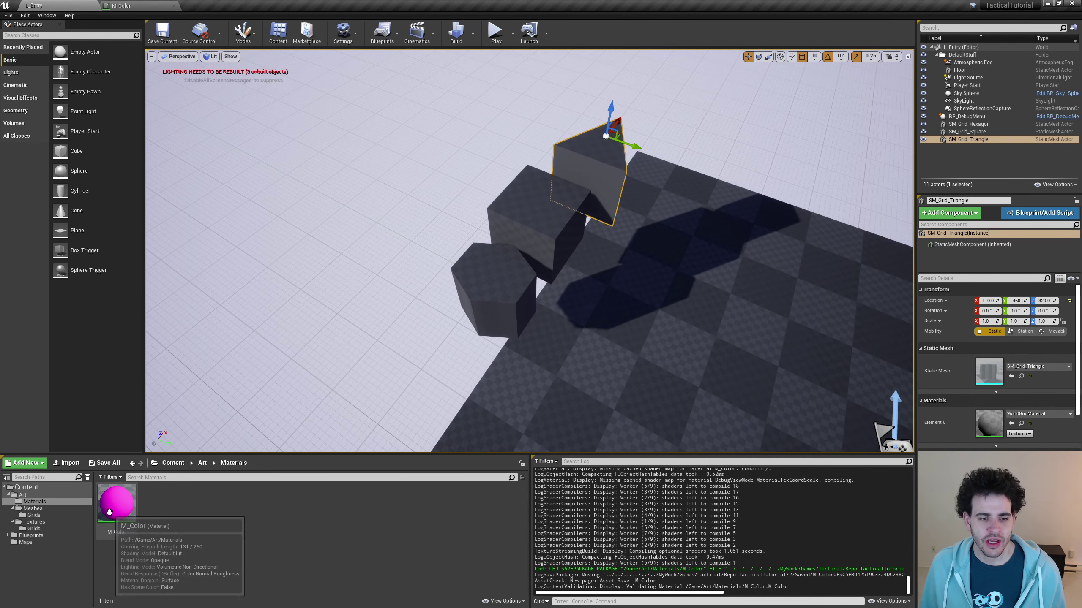
pyautogui.moveTo(113, 504); pyautogui.dragTo(486, 299)
pyautogui.moveTo(110, 502); pyautogui.dragTo(572, 214)
pyautogui.moveTo(572, 214); pyautogui.dragTo(534, 236, button='right')
# Select the grid meshes in the level in turn to examine their assigned material, ending on the square
pyautogui.click(490, 225)
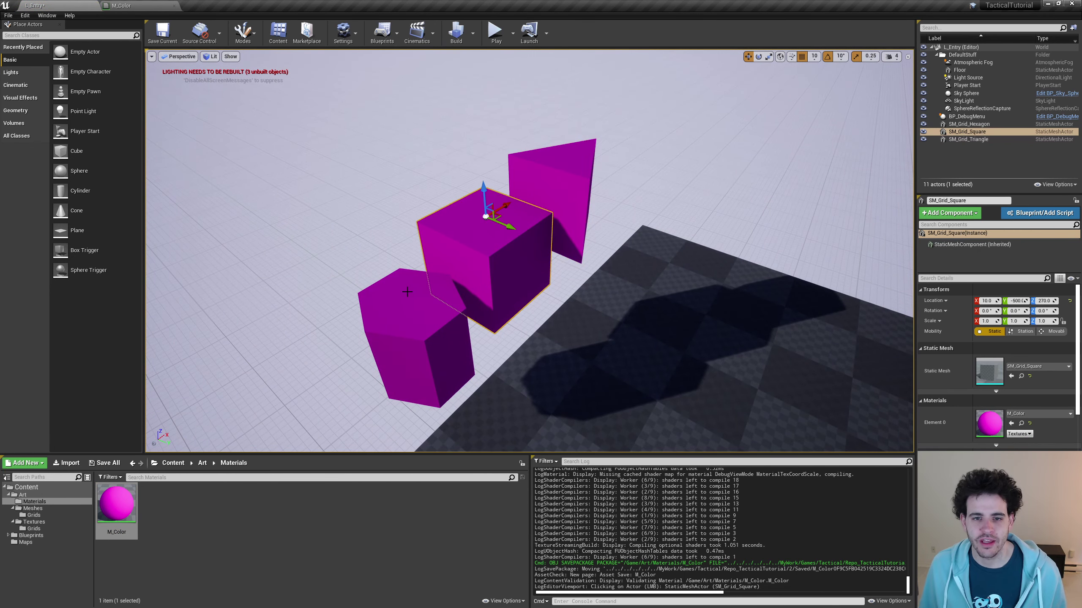
pyautogui.click(407, 292)
pyautogui.click(474, 257)
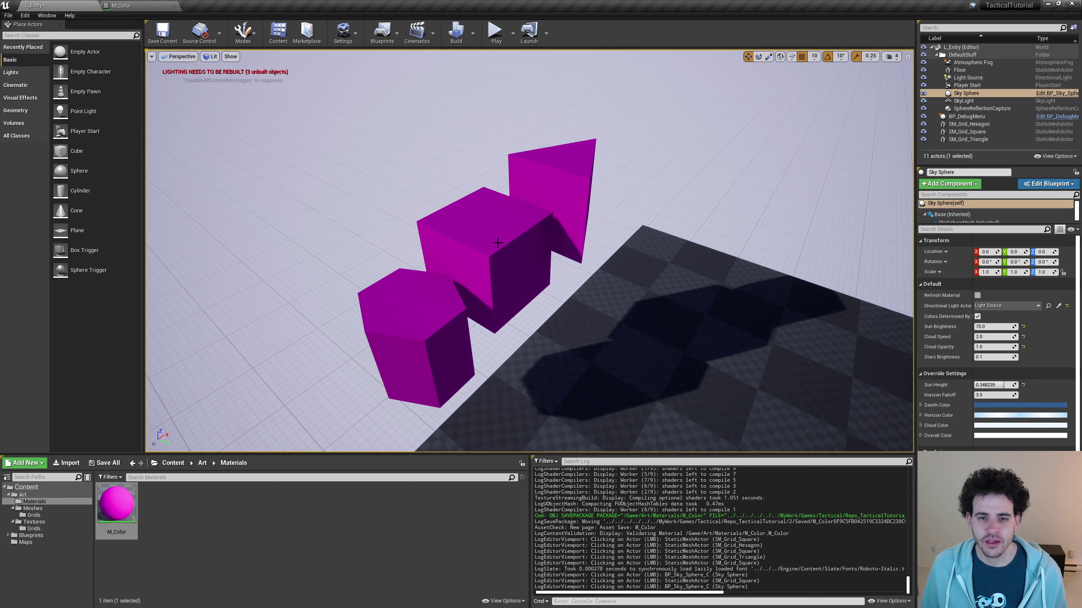
pyautogui.click(496, 243)
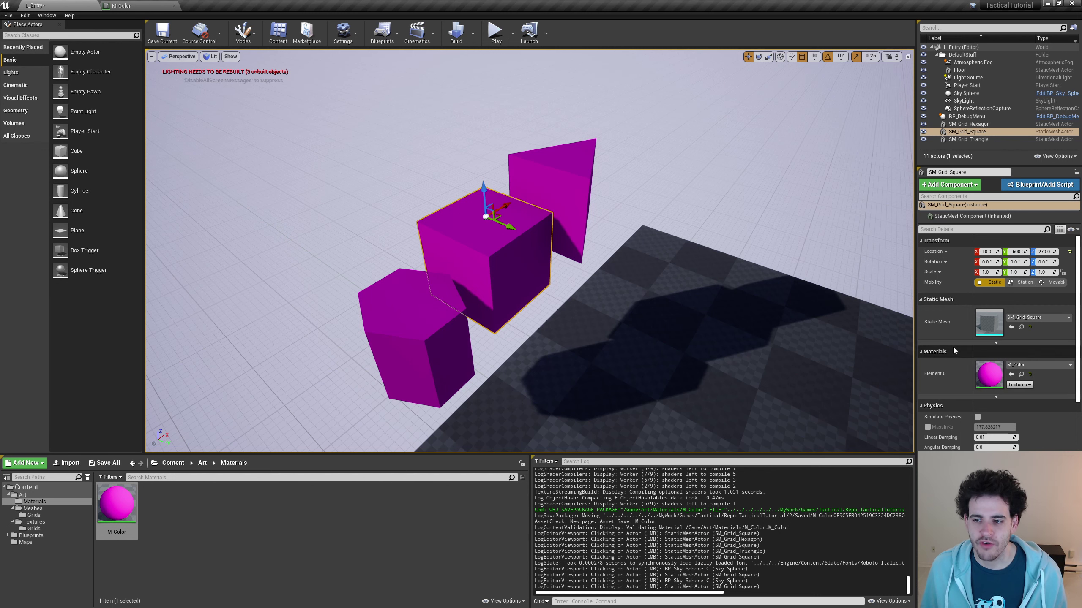
pyautogui.click(576, 183)
pyautogui.click(477, 255)
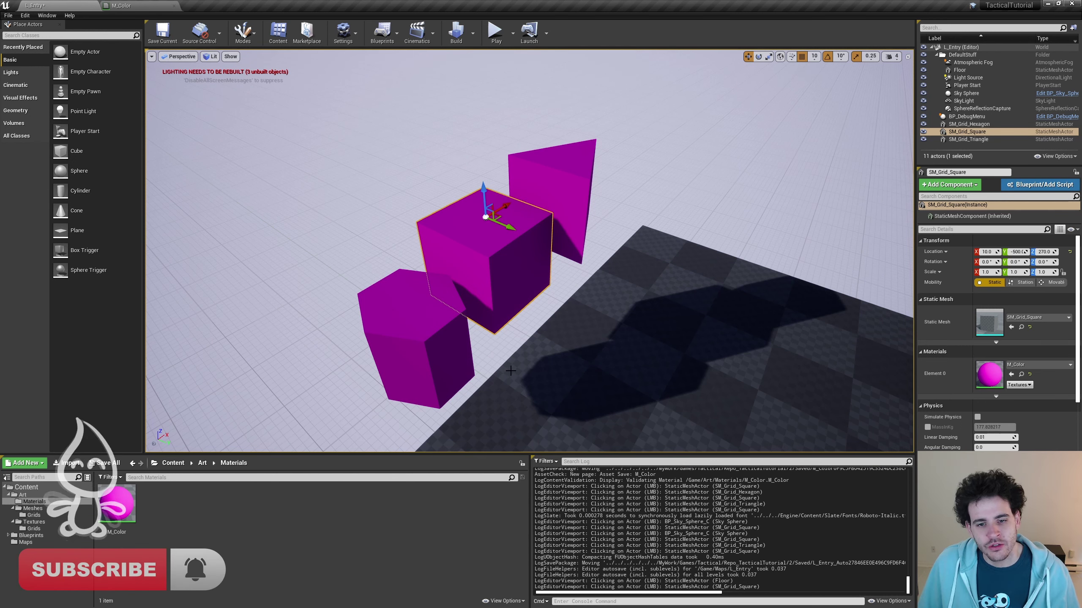
# Create a material instance from M_Color and name it MI_Red_01
pyautogui.click(127, 513)
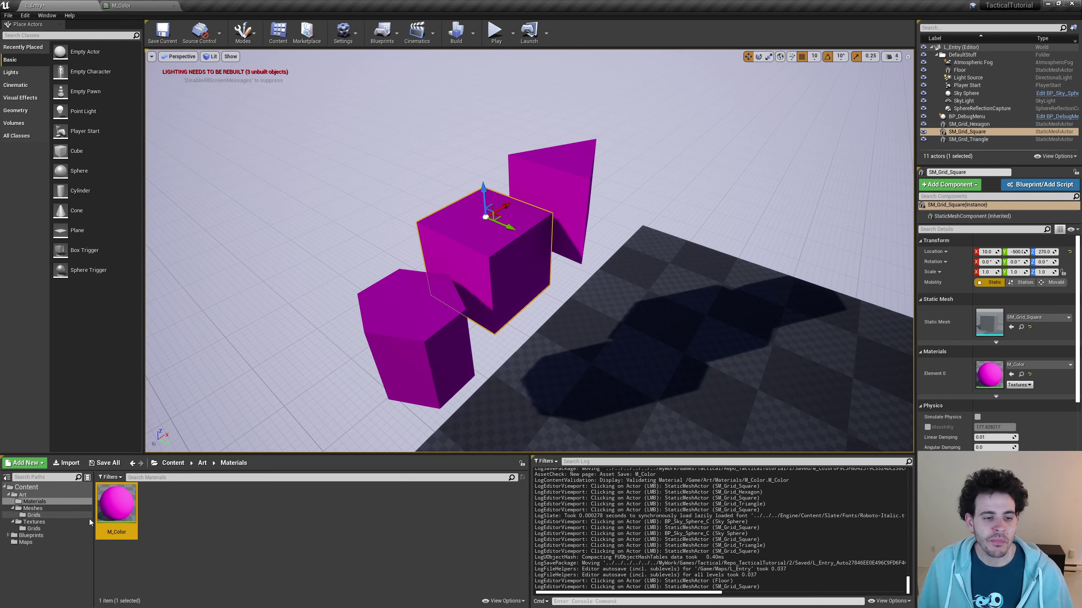
pyautogui.rightClick(120, 514)
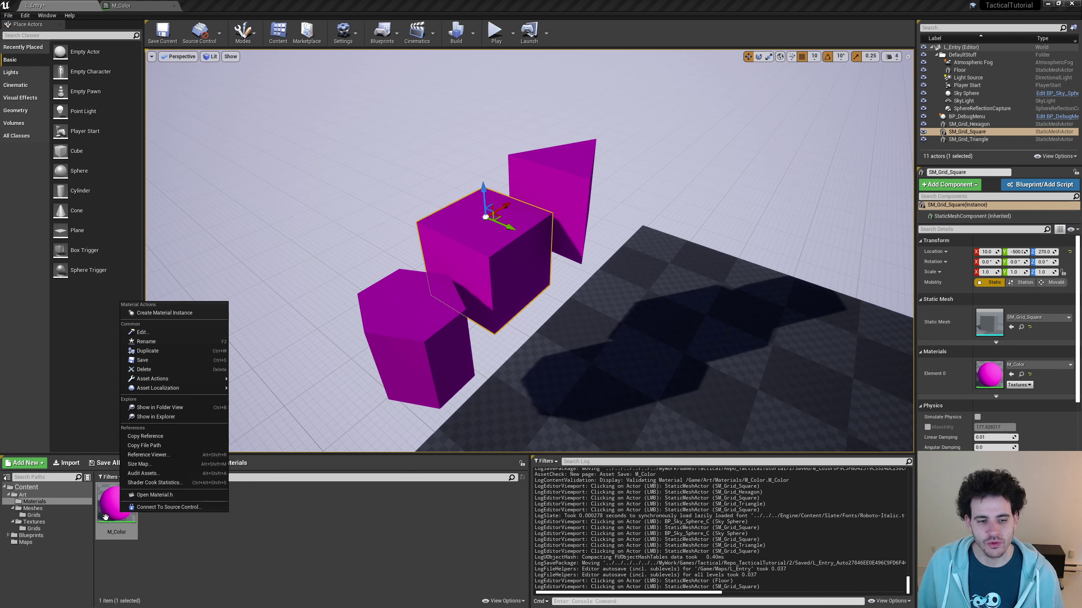
pyautogui.click(179, 314)
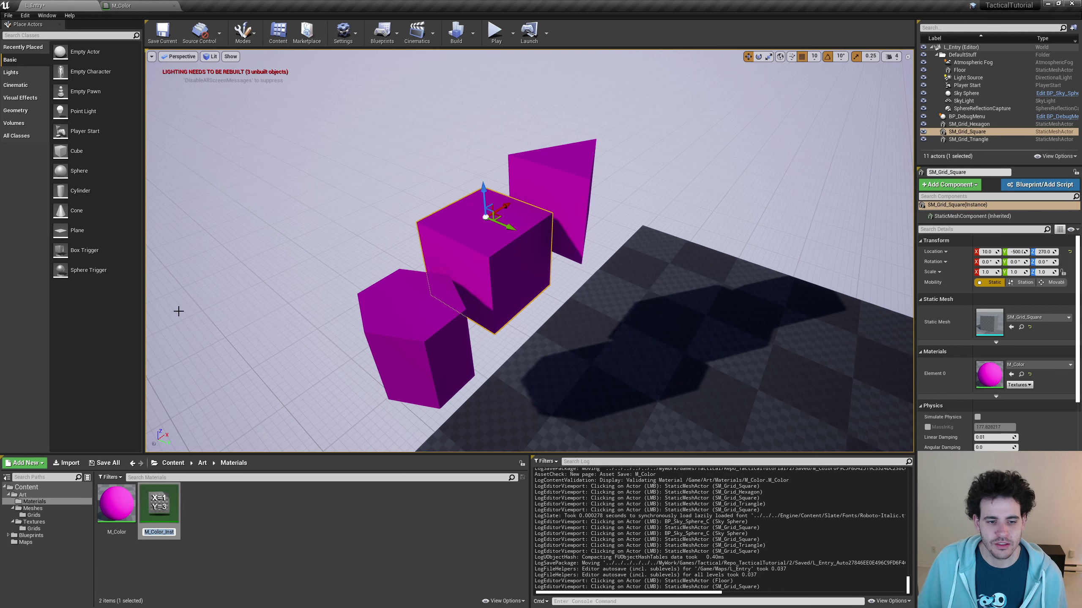
pyautogui.write('MI_Red_')
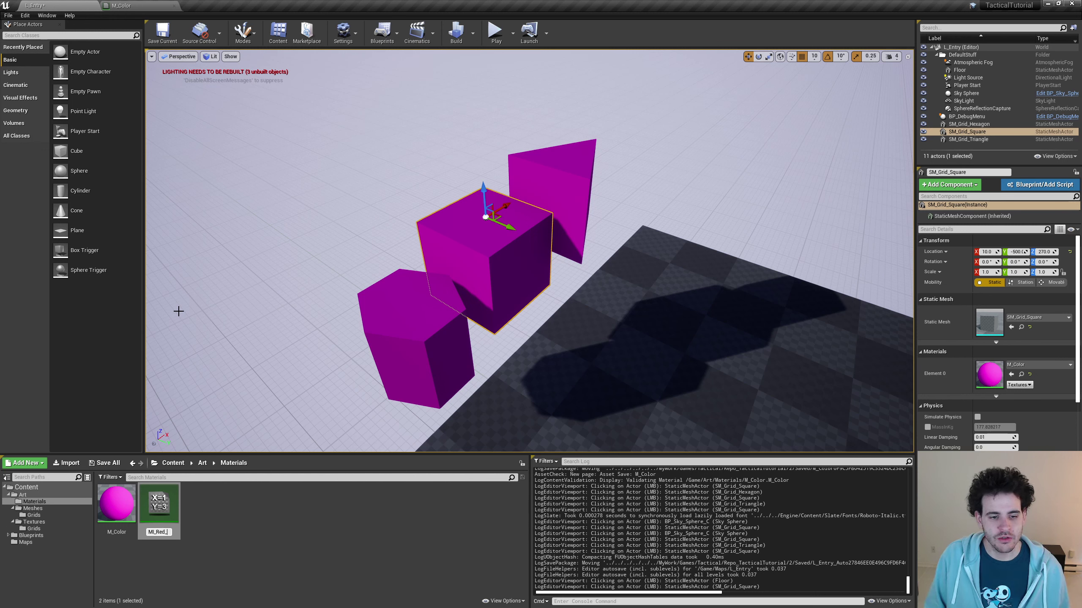
pyautogui.write('01')
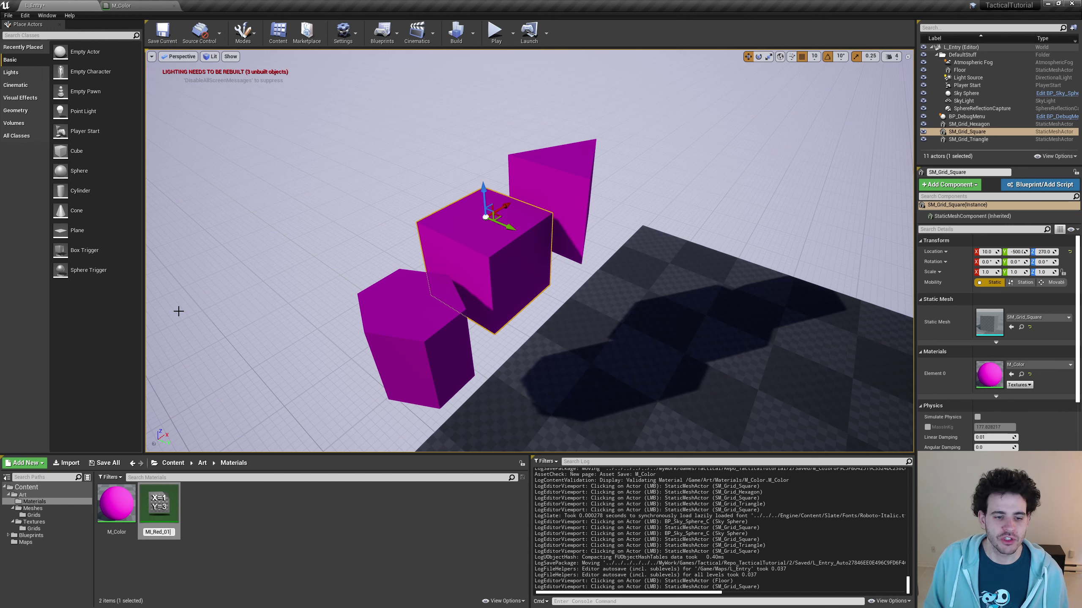
pyautogui.press('Return')
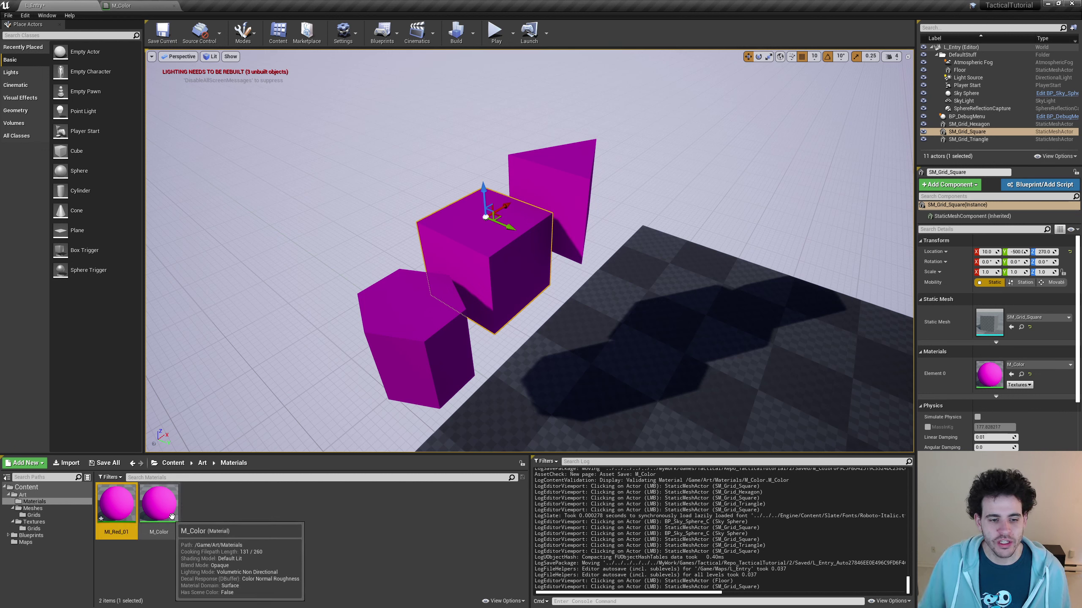
# Create a second material instance from M_Color and name it MI_Green_01
pyautogui.rightClick(168, 512)
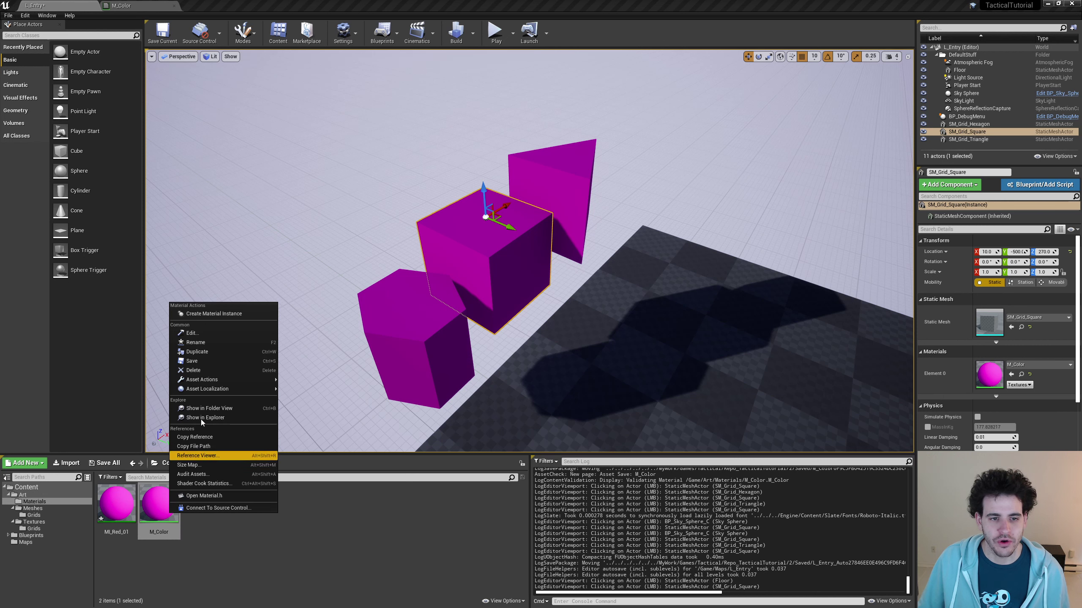
pyautogui.click(210, 314)
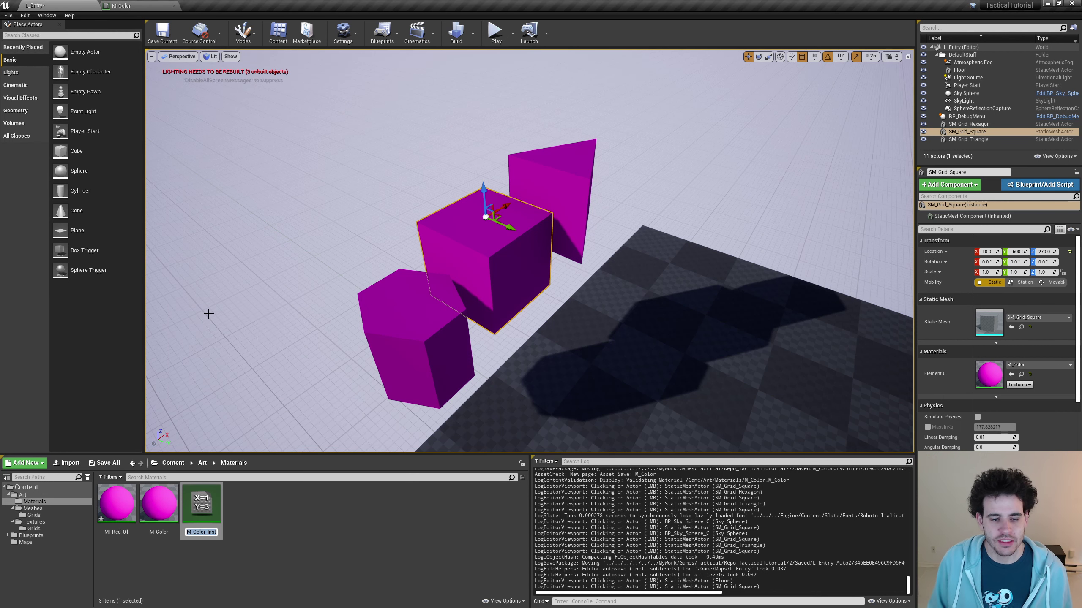
pyautogui.write('C')
pyautogui.press('BackSpace')
pyautogui.write('MI_Gree')
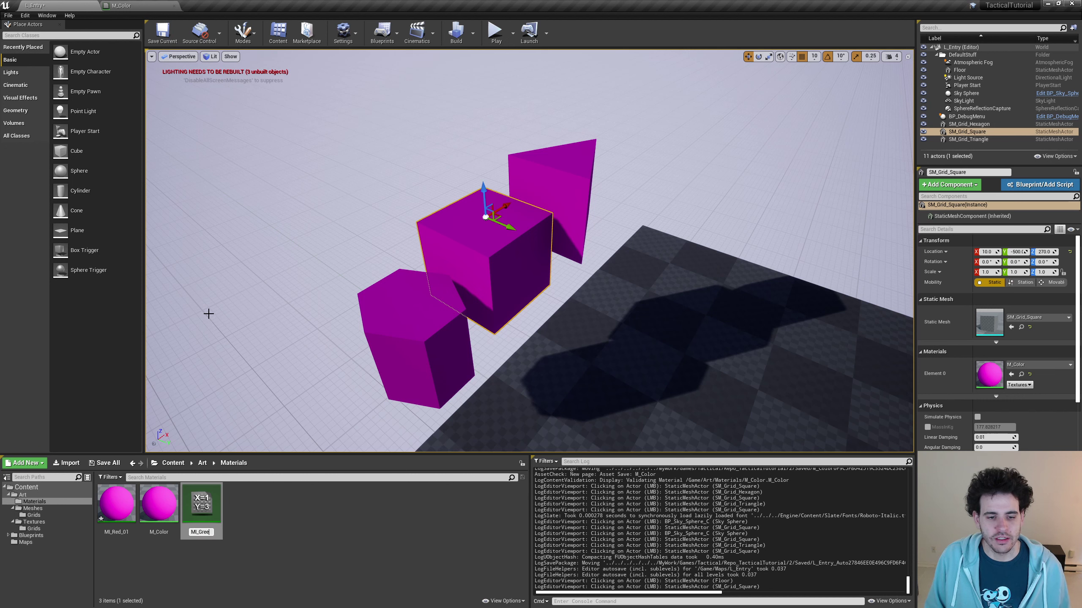
pyautogui.write('n_01')
pyautogui.press('Return')
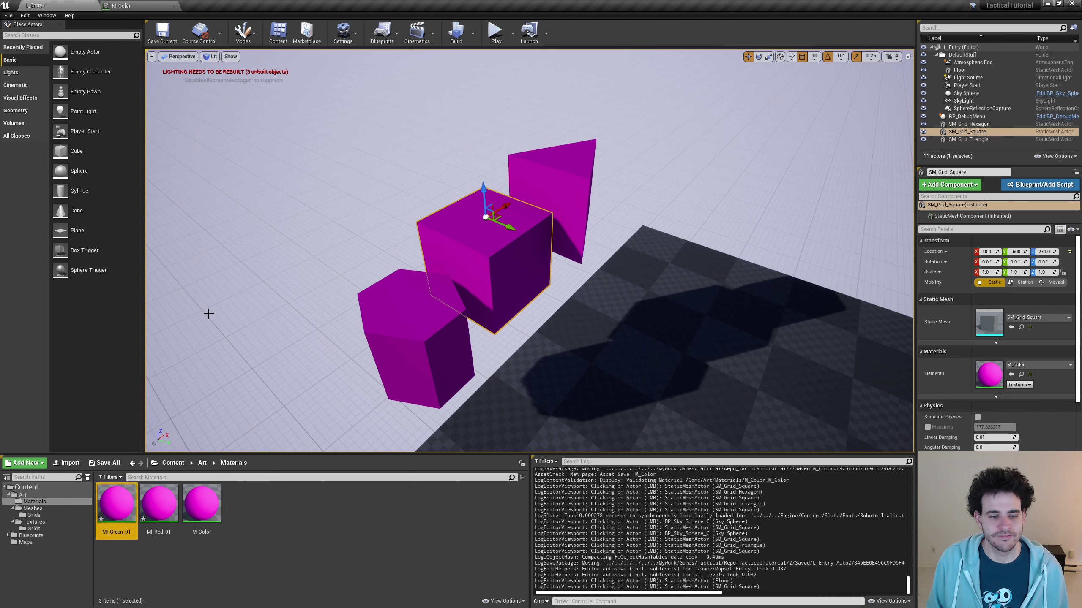
# Create a third material instance from M_Color, name it MI_Blue_01, and save all modified content
pyautogui.rightClick(200, 528)
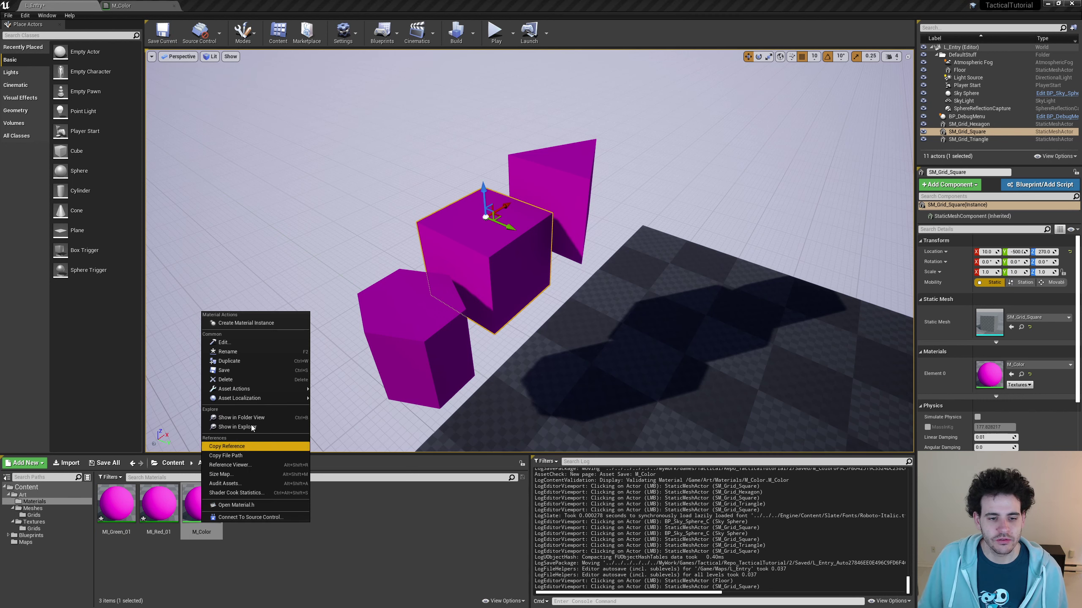
pyautogui.click(271, 324)
pyautogui.write('MI_')
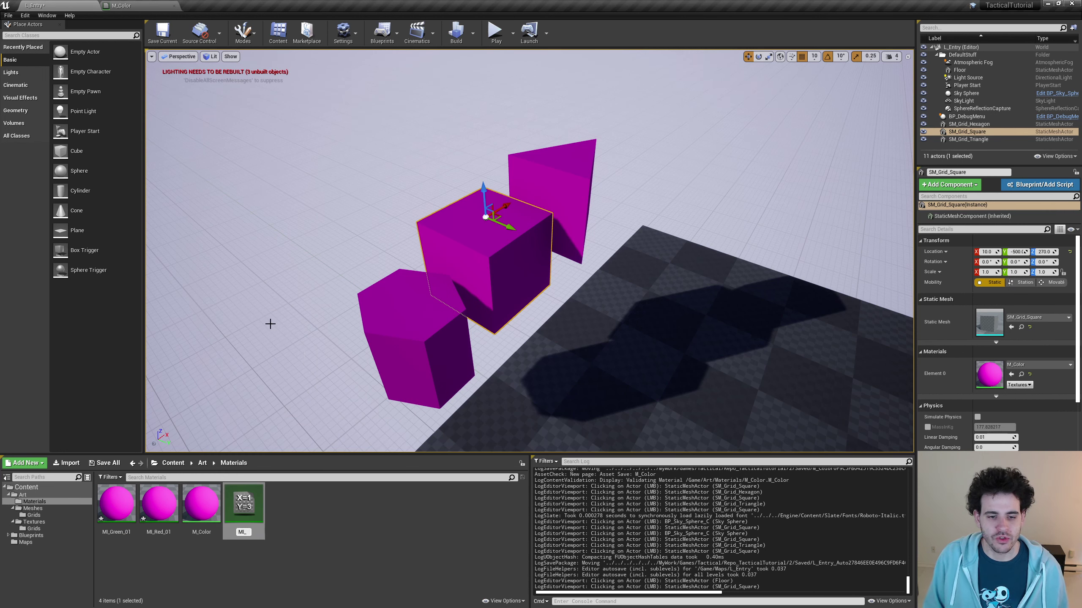
pyautogui.write('Blue_01')
pyautogui.press('Return')
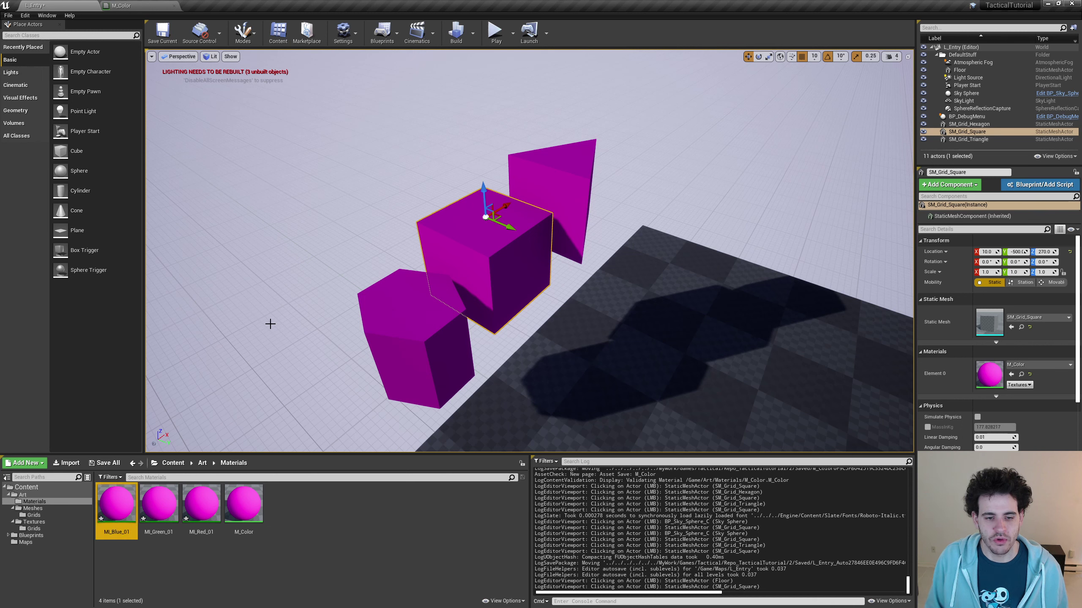
pyautogui.click(105, 462)
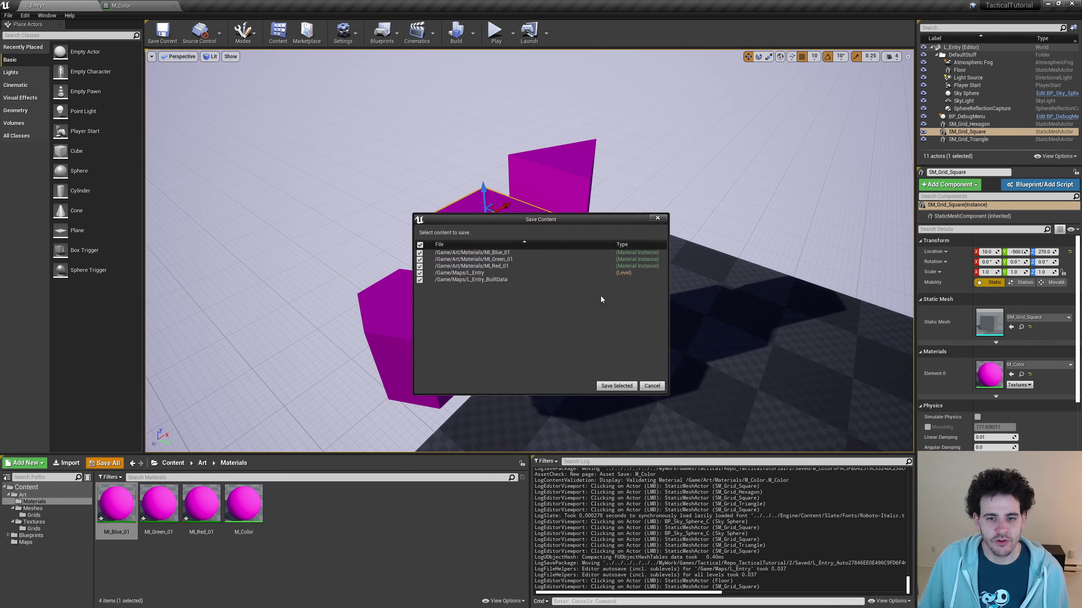
pyautogui.click(631, 384)
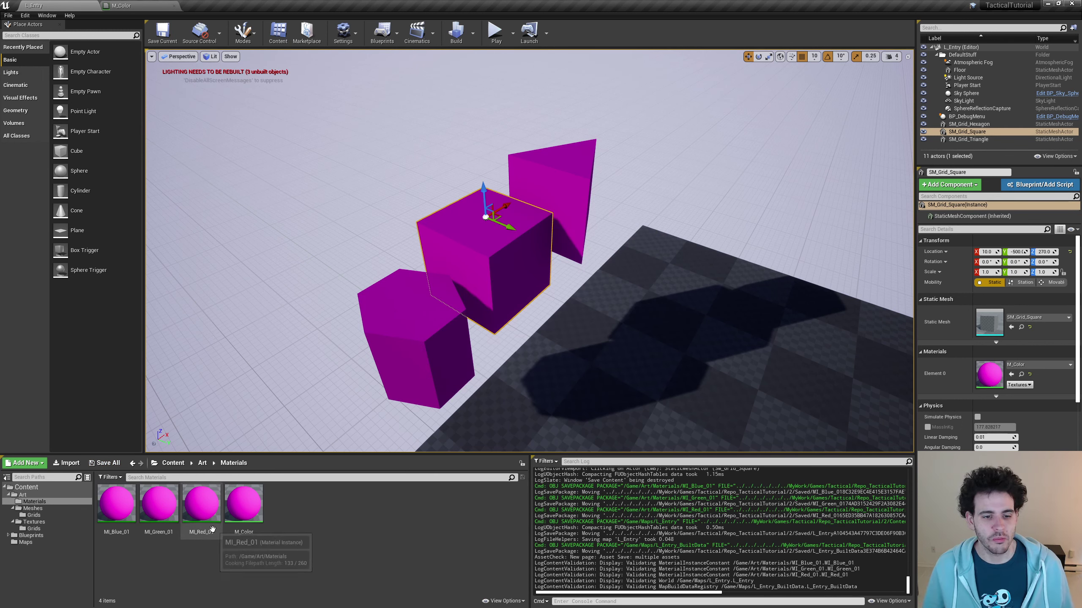
# Open the material instances MI_Blue_01, MI_Green_01 and MI_Red_01 for editing
pyautogui.doubleClick(120, 517)
pyautogui.click(34, 5)
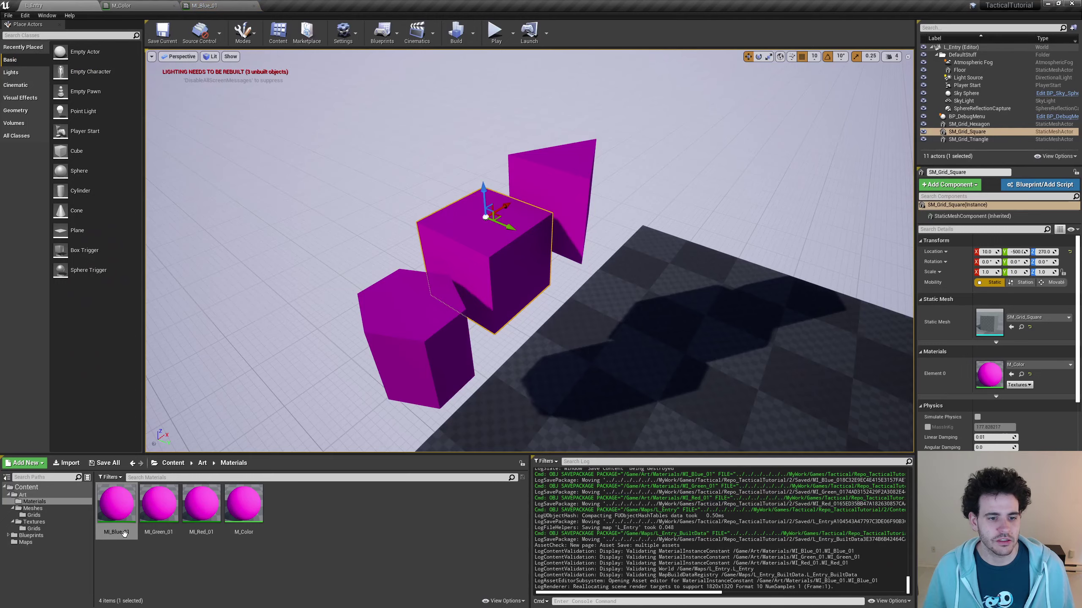
pyautogui.doubleClick(158, 505)
pyautogui.click(33, 5)
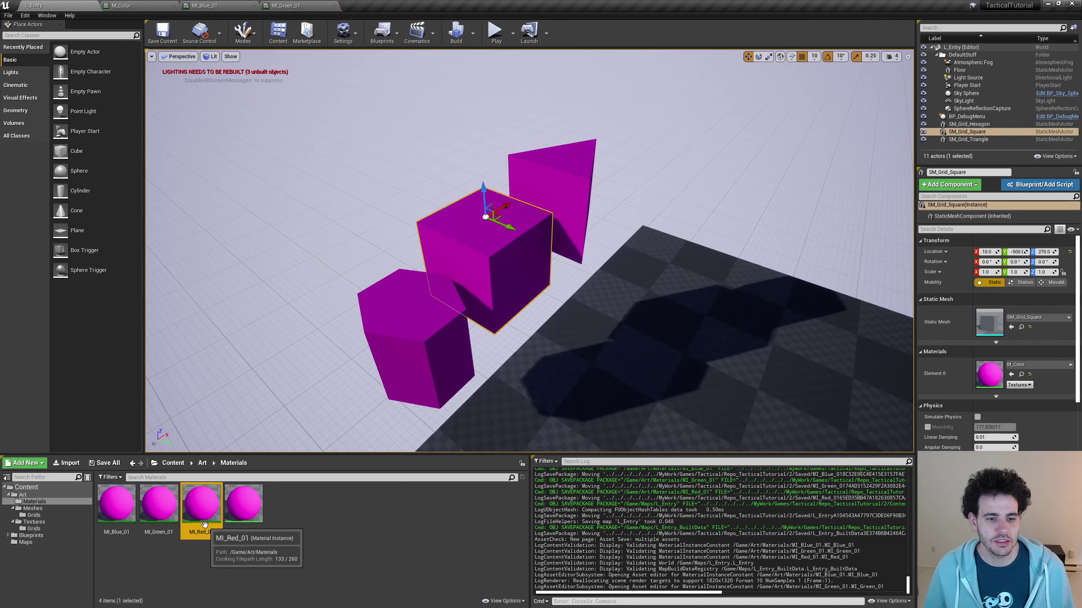
pyautogui.doubleClick(201, 507)
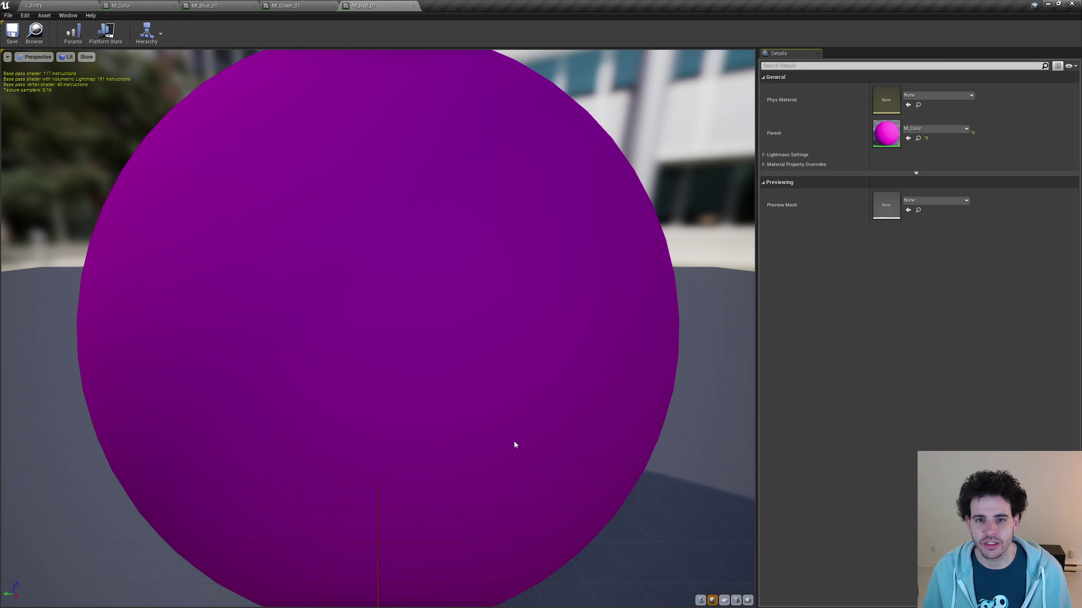
# Examine MI_Red_01's Lightmass Settings and Material Property Overrides, and compare the instance with the M_Color node graph
pyautogui.scroll(-5, 513, 441)
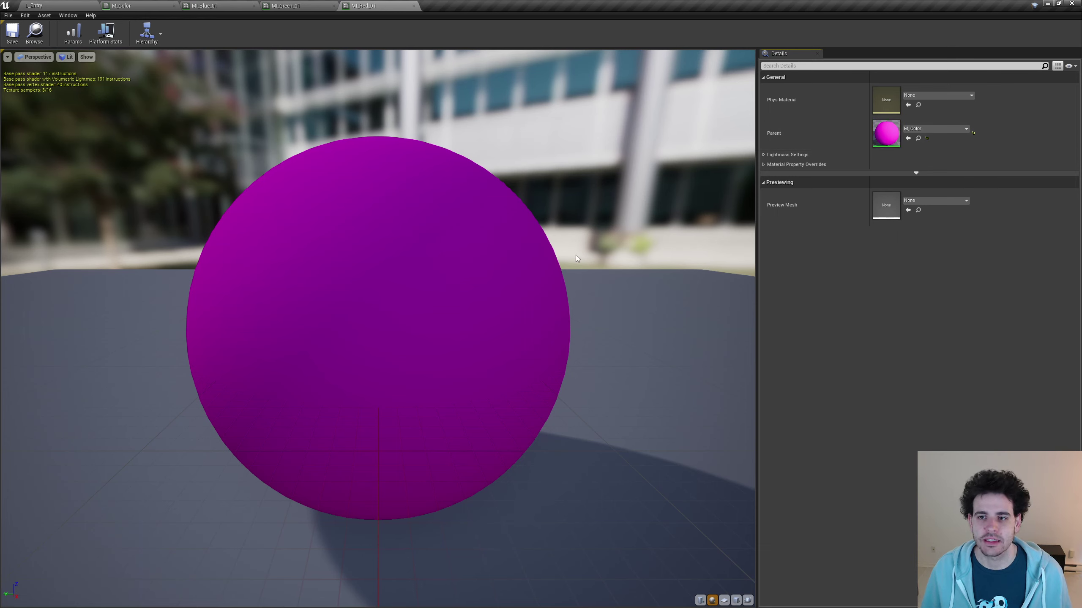
pyautogui.click(763, 155)
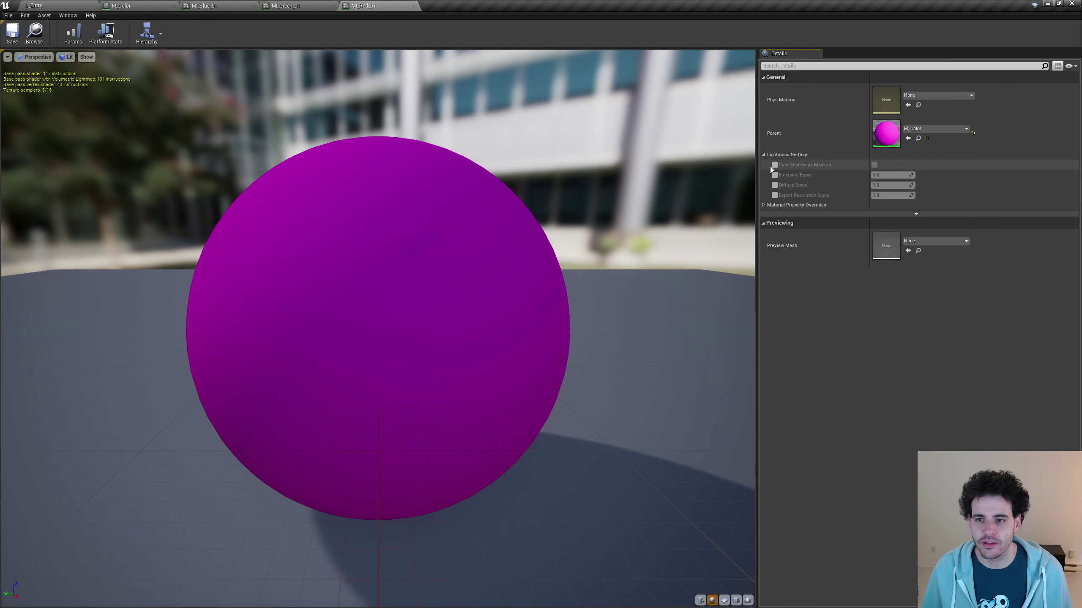
pyautogui.click(761, 206)
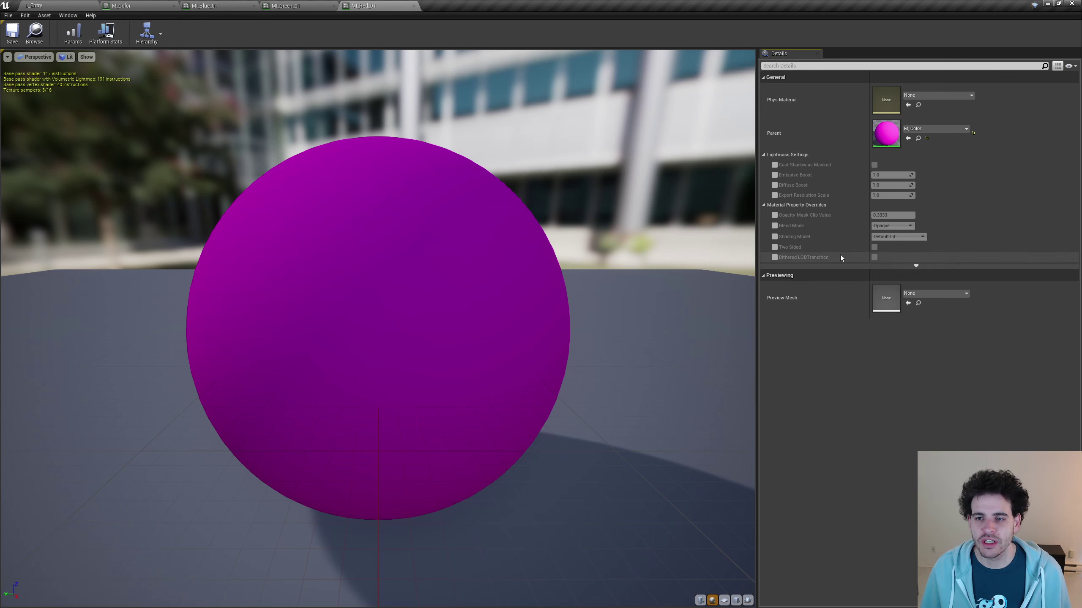
pyautogui.click(764, 207)
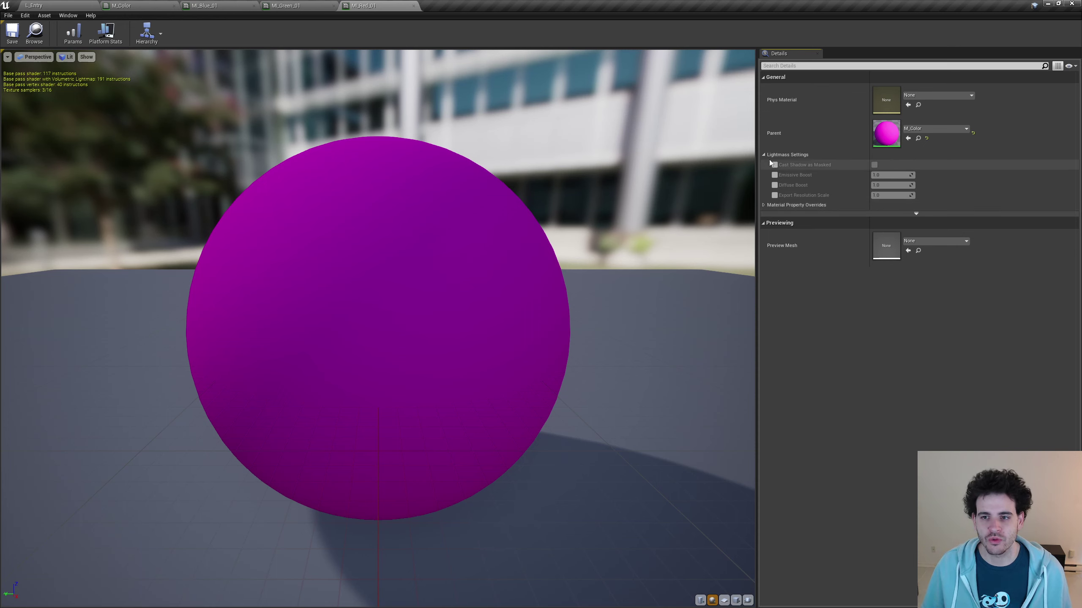
pyautogui.click(765, 153)
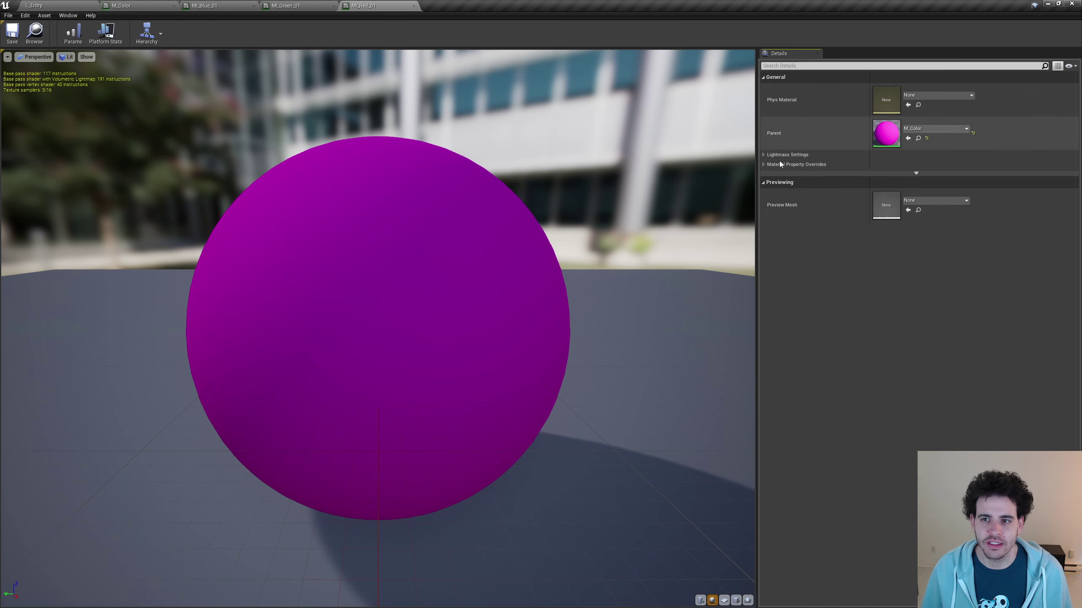
pyautogui.click(150, 5)
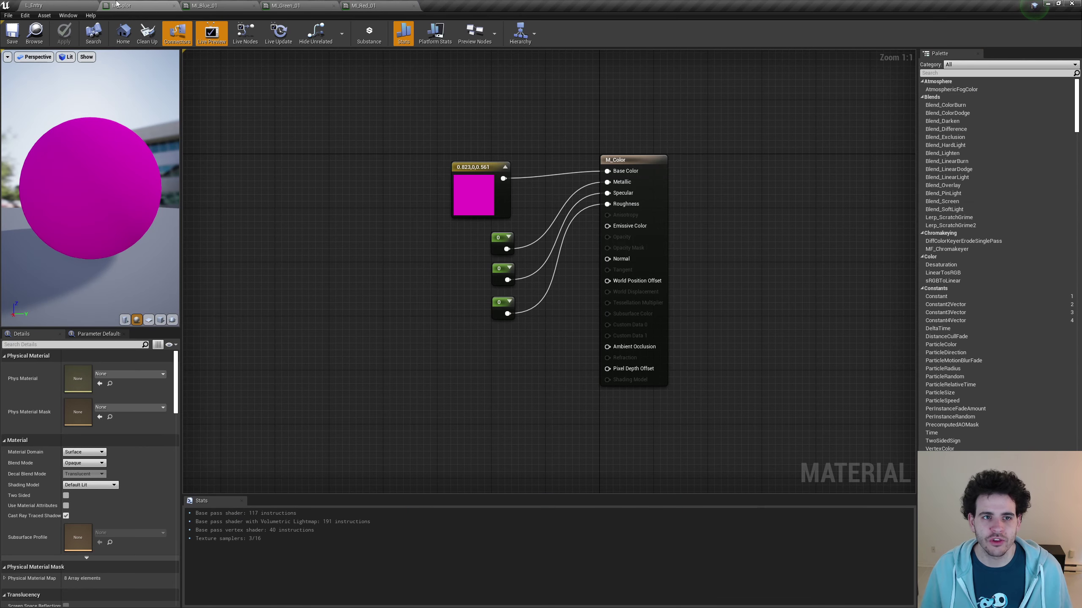
pyautogui.click(378, 7)
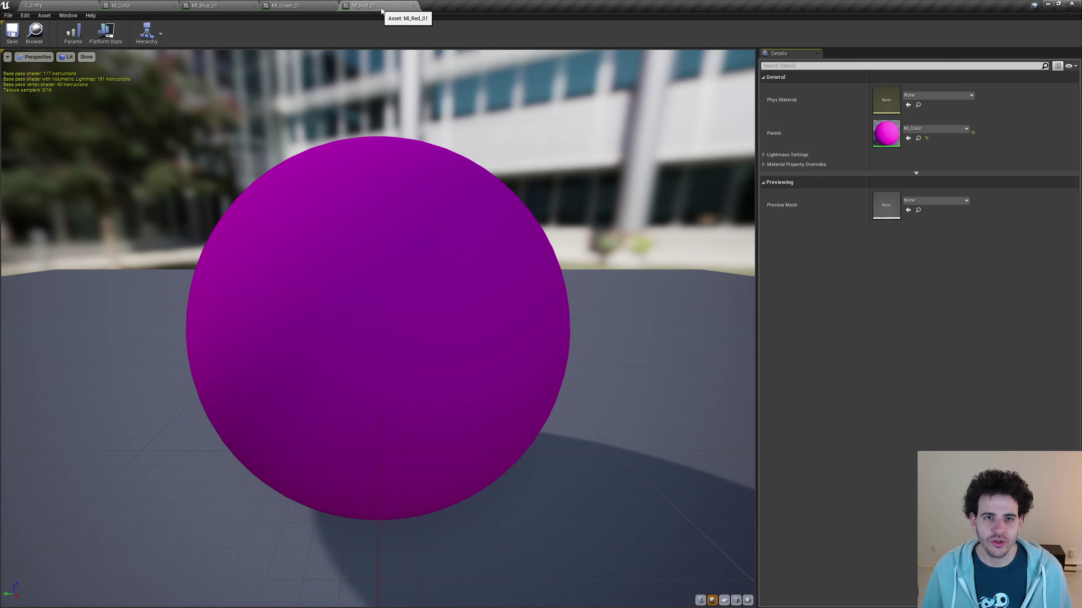
# Open the parent material M_Color, convert its magenta base color constant to a parameter named Color, and place that node higher
pyautogui.doubleClick(887, 138)
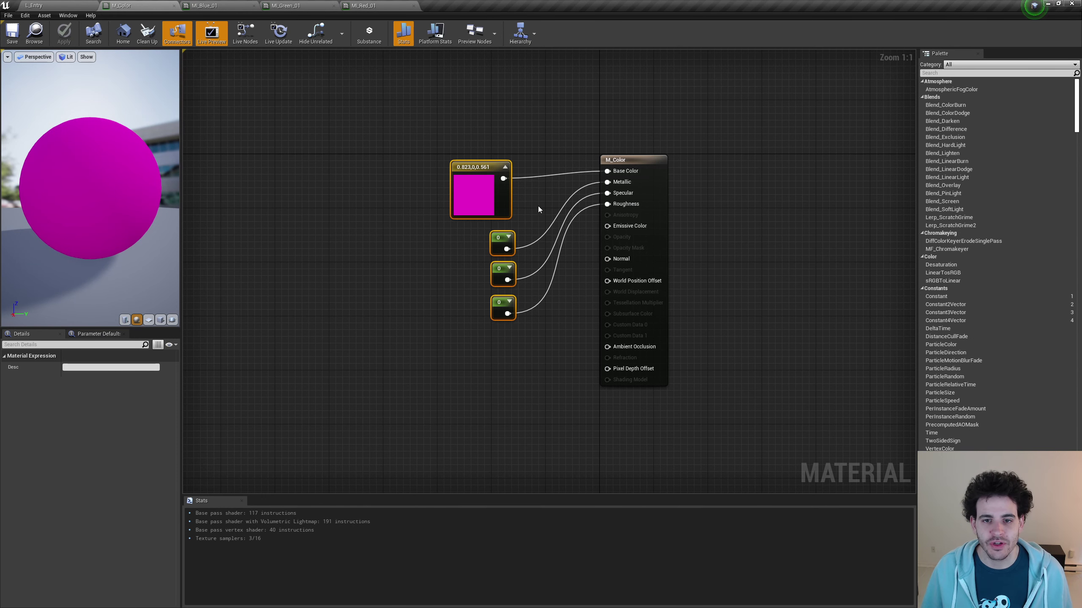
pyautogui.click(473, 189)
pyautogui.rightClick(452, 193)
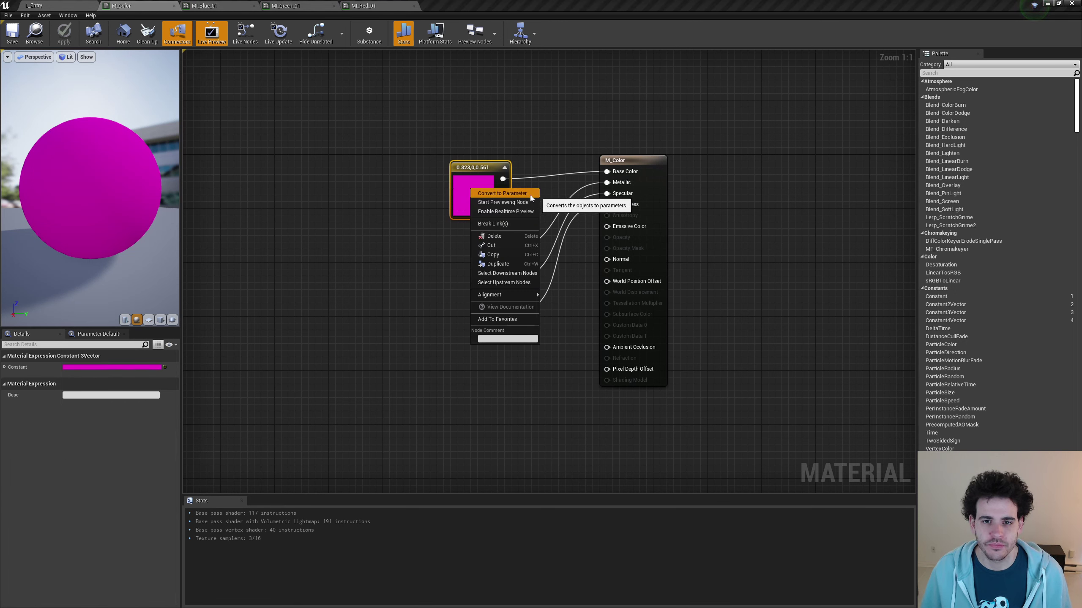
pyautogui.click(502, 193)
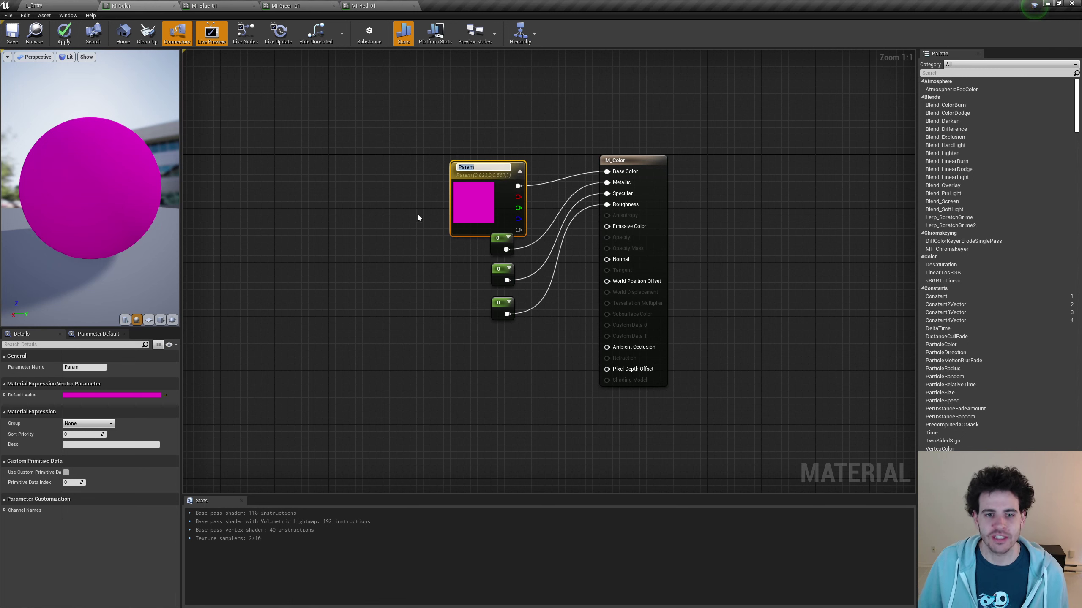
pyautogui.write('Color')
pyautogui.press('Return')
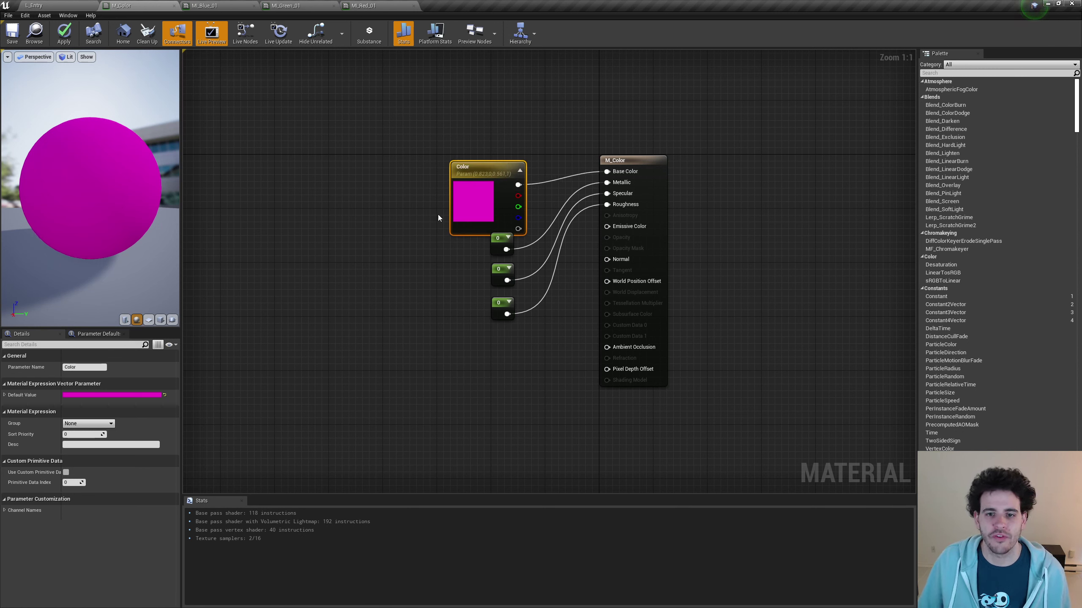
pyautogui.moveTo(477, 215); pyautogui.dragTo(476, 182)
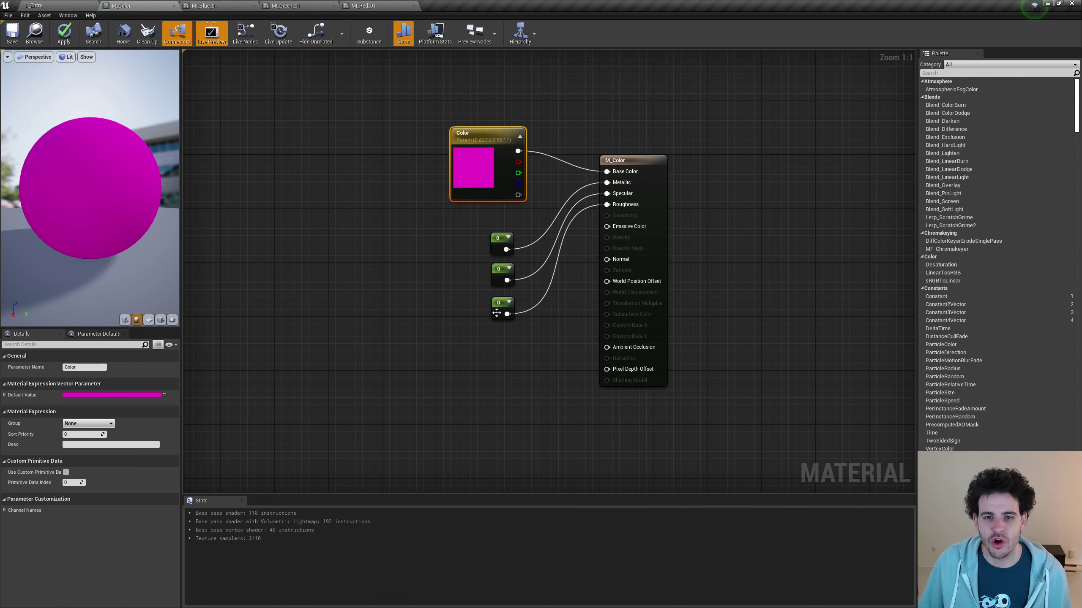
# Convert the constant feeding Metallic to a parameter named Metallic and move its node clear of the one below
pyautogui.rightClick(499, 249)
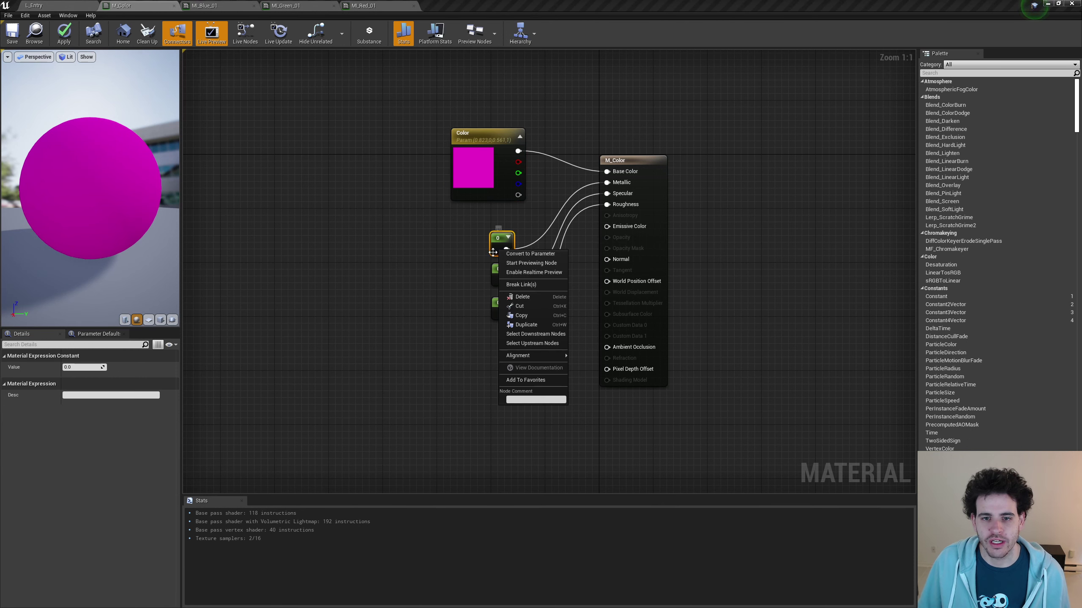
pyautogui.click(526, 256)
pyautogui.write('Me')
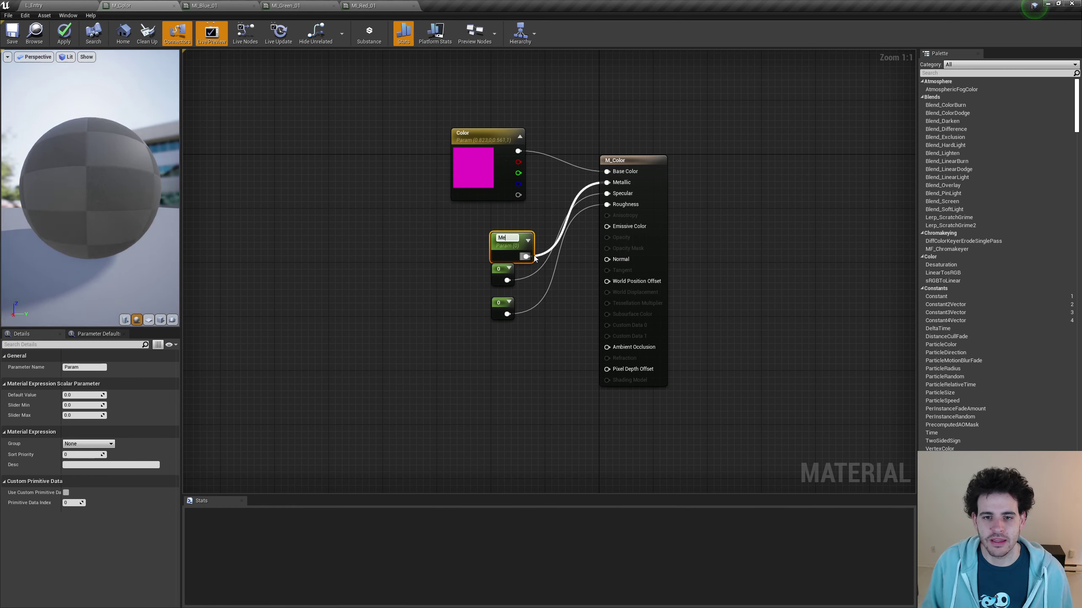
pyautogui.write('tallic')
pyautogui.press('Return')
pyautogui.moveTo(502, 249); pyautogui.dragTo(495, 232)
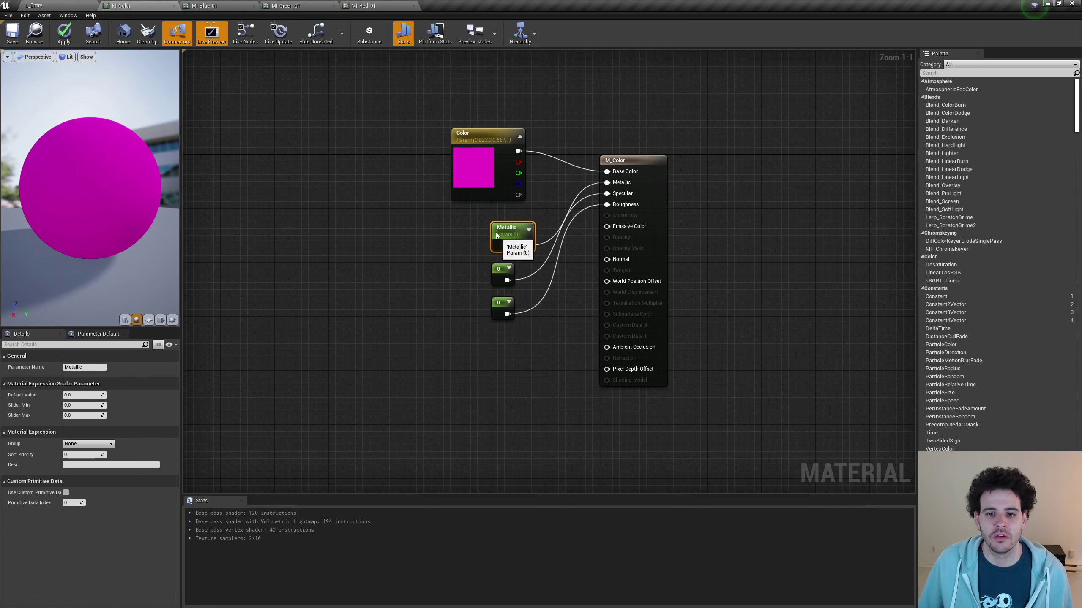
# Convert the constant feeding Specular to a parameter named Specular and position its node below Metallic
pyautogui.rightClick(499, 271)
pyautogui.click(515, 278)
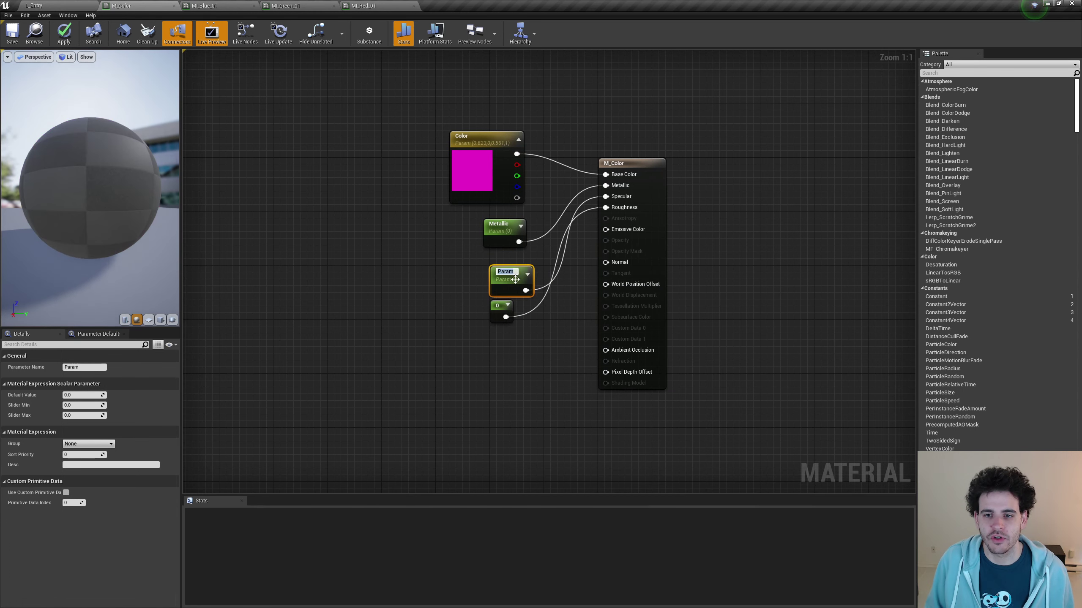
pyautogui.write('Specular')
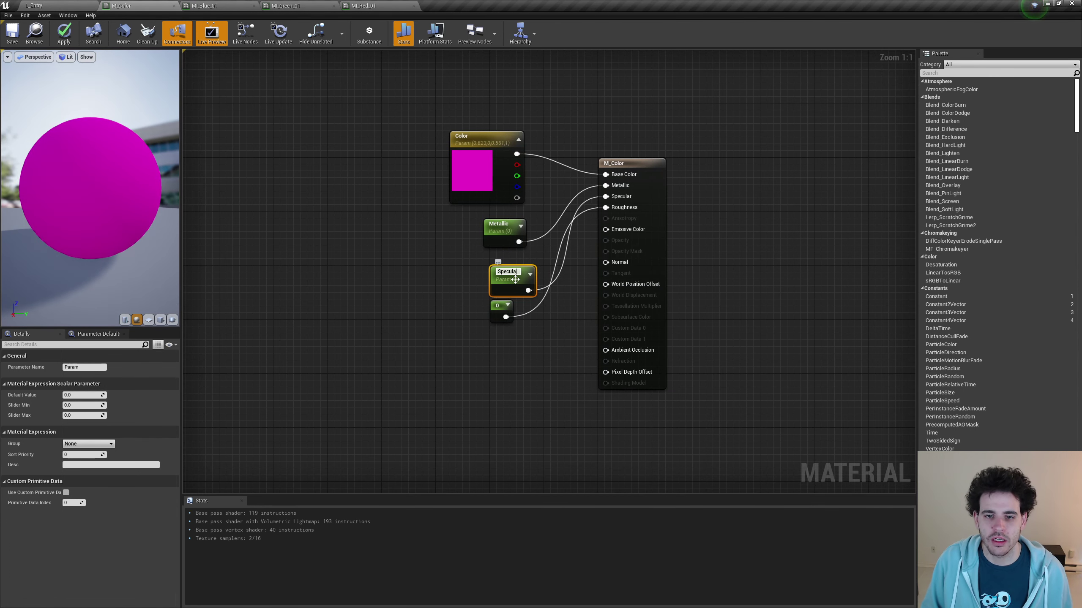
pyautogui.press('Return')
pyautogui.moveTo(510, 284); pyautogui.dragTo(496, 271)
# Convert the constant feeding Roughness to a parameter named Roughness and tidy the parameter nodes' layout
pyautogui.rightClick(501, 310)
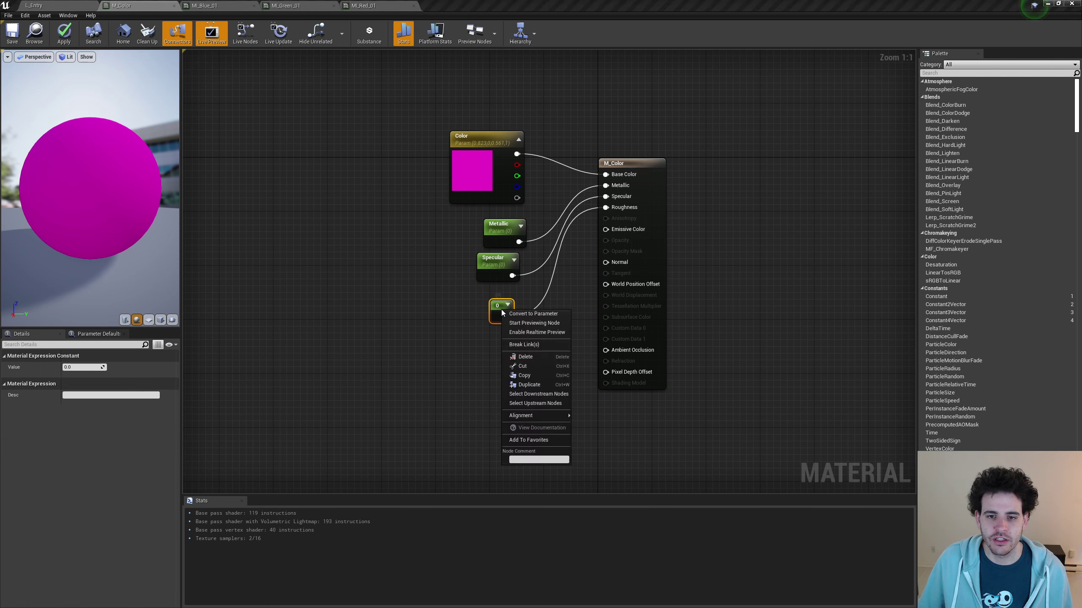
pyautogui.click(519, 317)
pyautogui.write('Roughness')
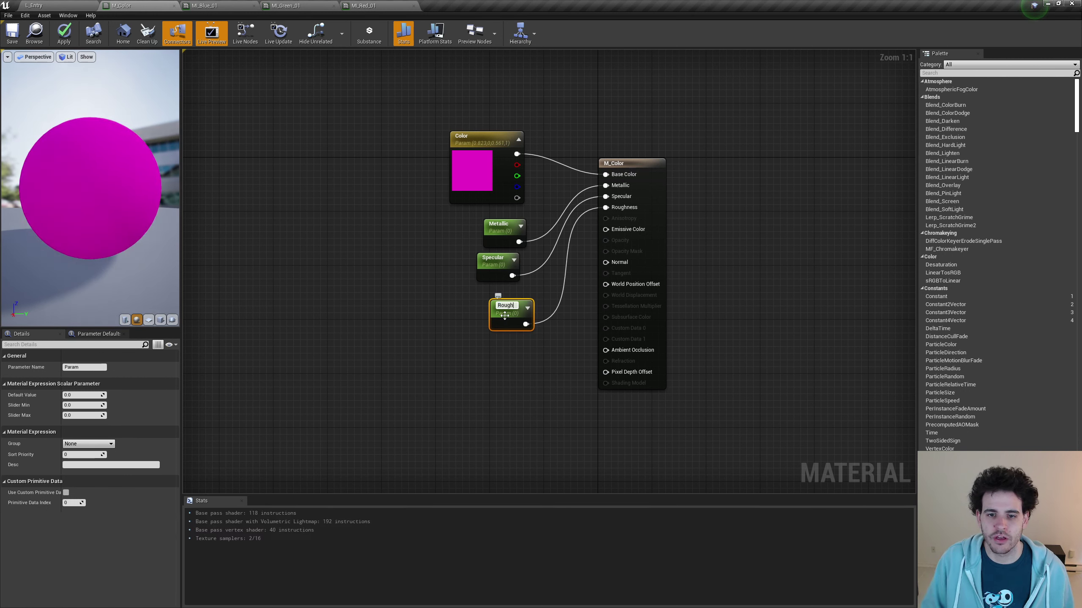
pyautogui.press('Return')
pyautogui.moveTo(501, 317); pyautogui.dragTo(495, 318)
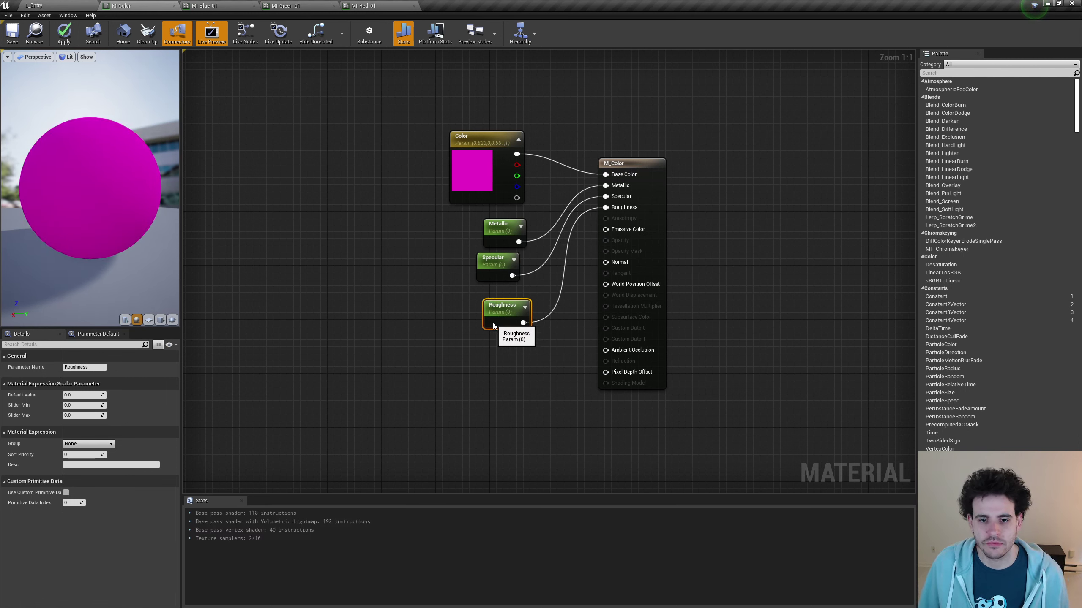
pyautogui.moveTo(496, 245); pyautogui.dragTo(488, 239)
pyautogui.moveTo(423, 161); pyautogui.dragTo(544, 360)
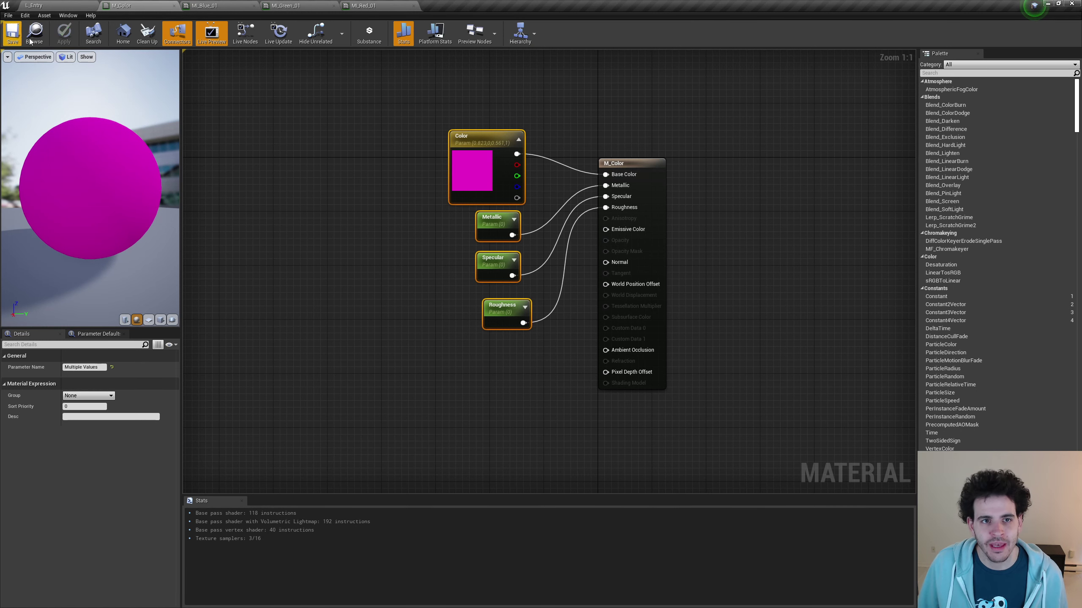
# Override the Color parameter of MI_Blue_01 with a light blue, about R 0.35, G 0.54, B 0.82, and save the instance
pyautogui.click(220, 9)
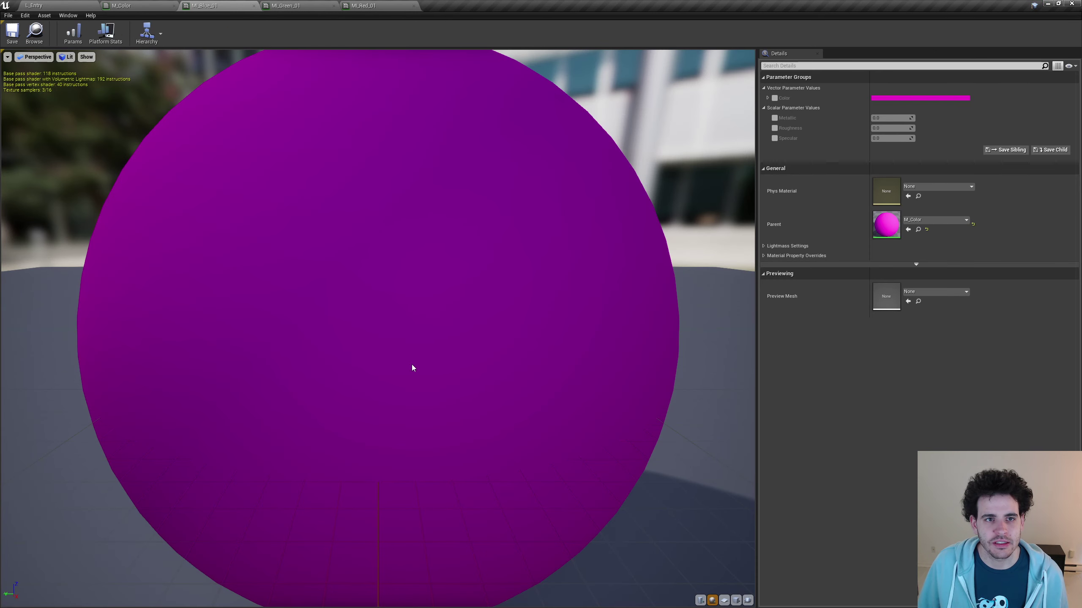
pyautogui.scroll(-5, 412, 367)
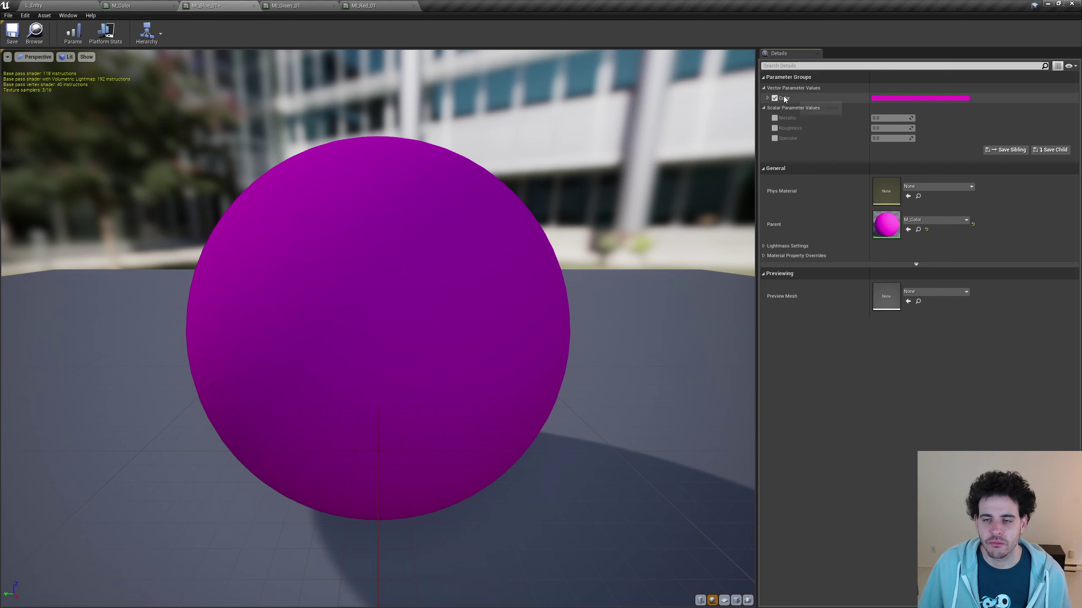
pyautogui.click(883, 99)
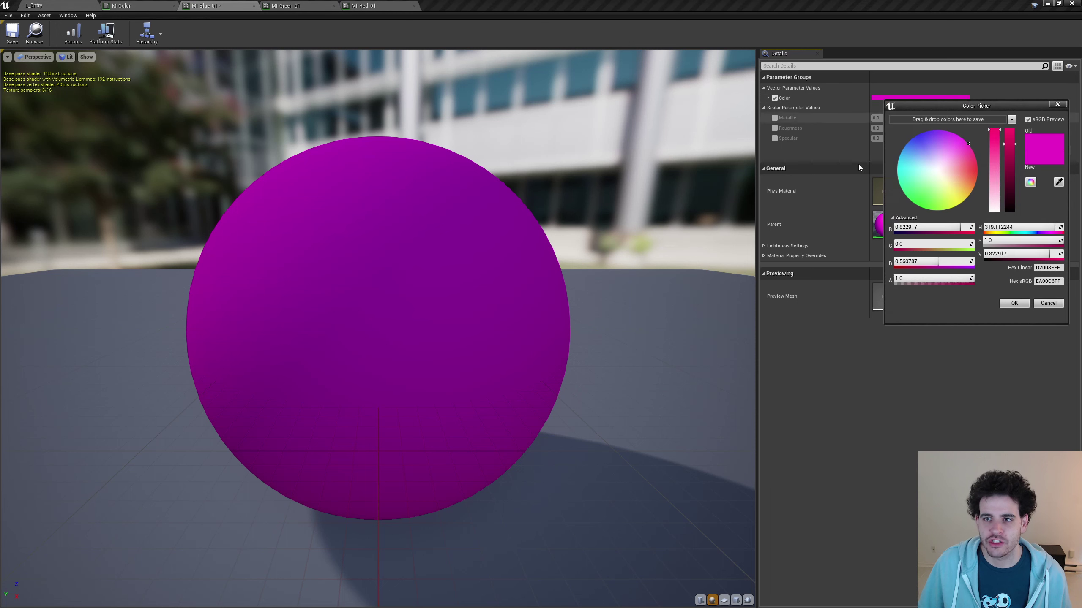
pyautogui.click(920, 159)
pyautogui.moveTo(917, 163); pyautogui.dragTo(918, 157)
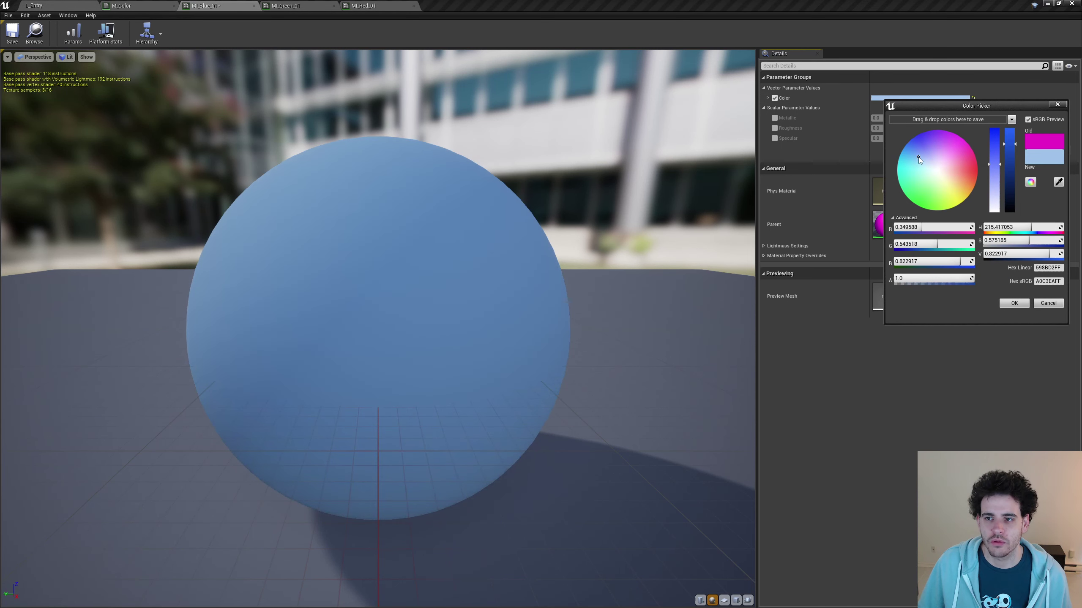
pyautogui.click(1014, 303)
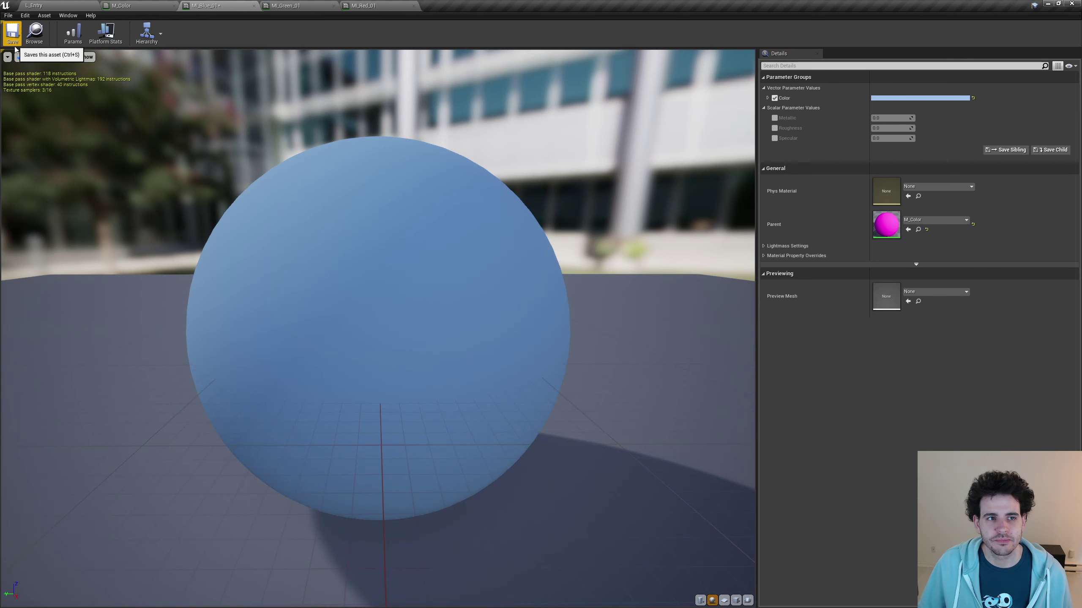
pyautogui.click(12, 34)
# Override the Color parameter of MI_Green_01 with a light green and save the instance
pyautogui.click(286, 6)
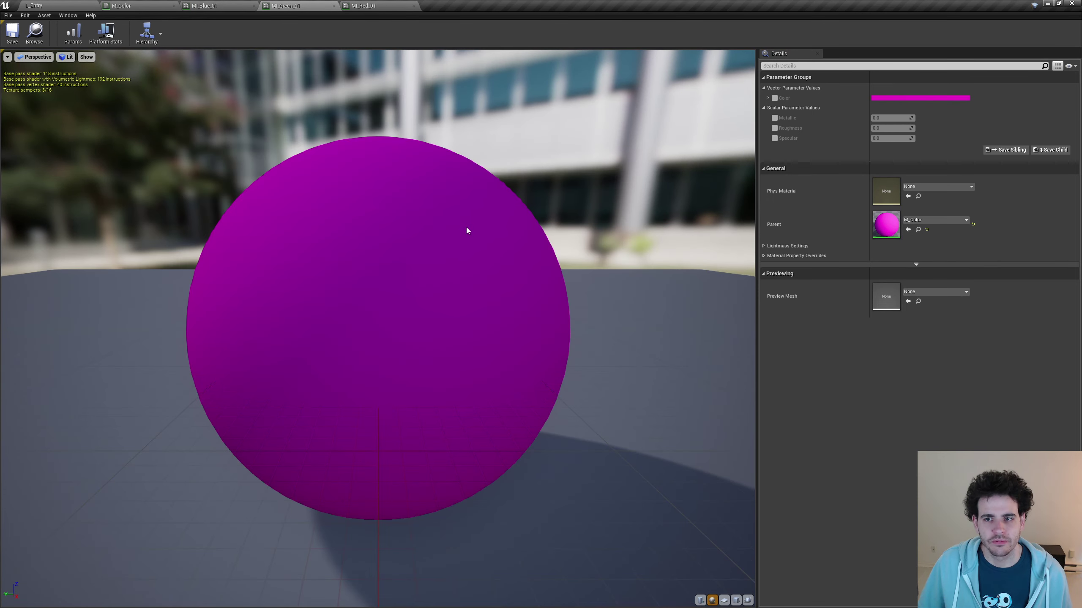
pyautogui.click(774, 98)
pyautogui.click(890, 99)
pyautogui.click(932, 196)
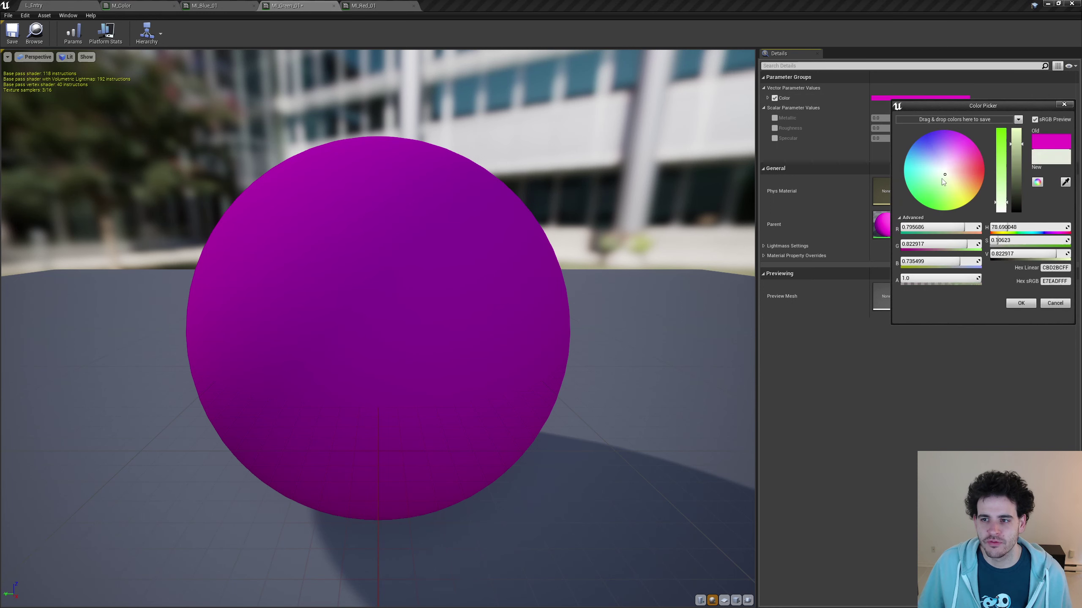
pyautogui.click(1020, 303)
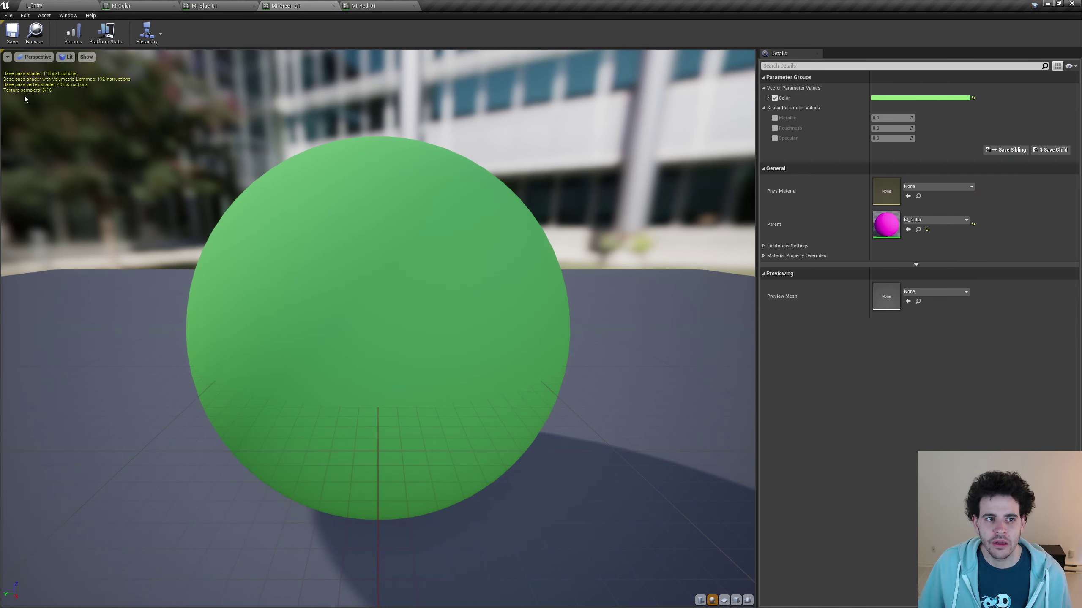
pyautogui.click(13, 43)
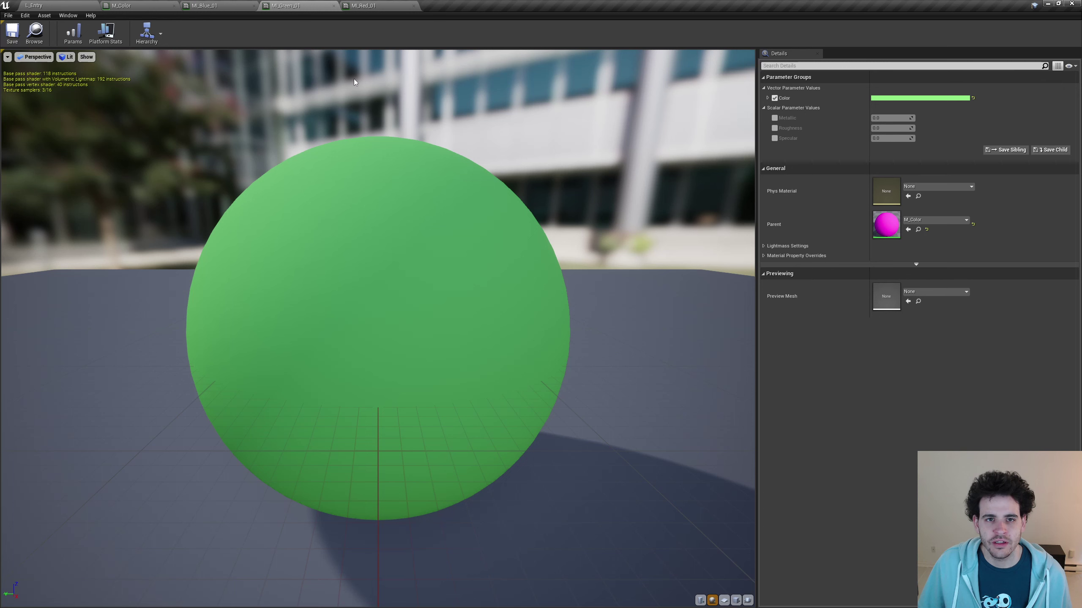
# Override the Color parameter of MI_Red_01 with a light red and save the instance
pyautogui.click(383, 13)
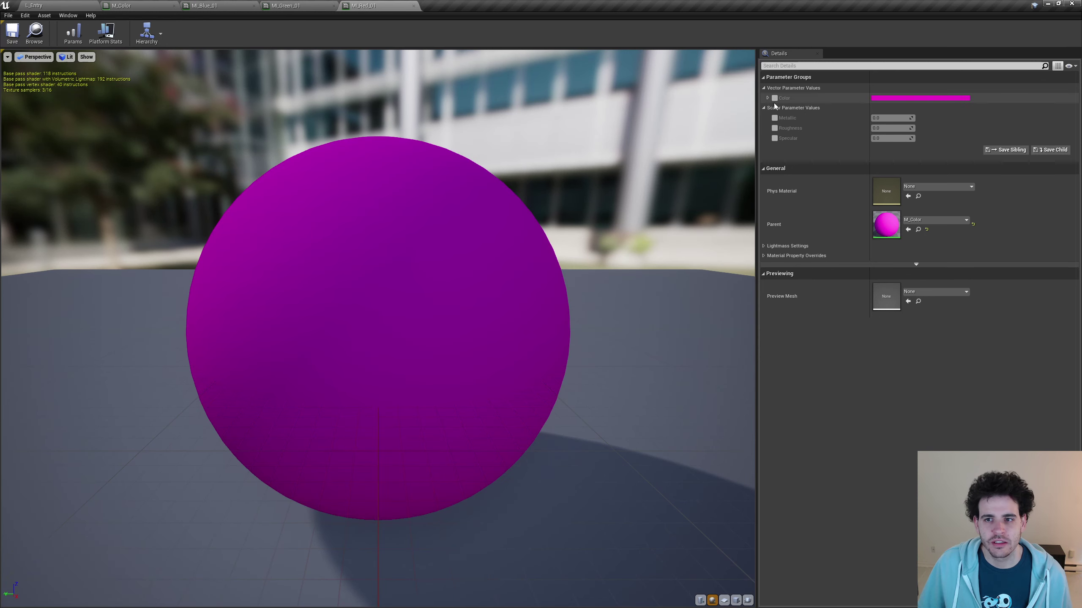
pyautogui.click(887, 98)
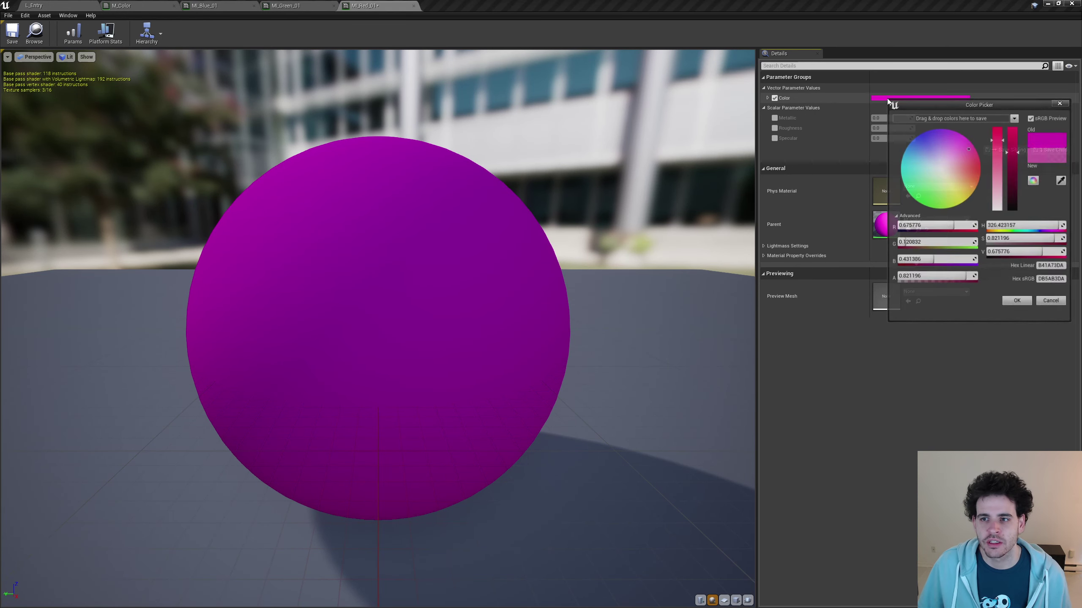
pyautogui.click(967, 174)
pyautogui.moveTo(969, 172); pyautogui.dragTo(969, 171)
pyautogui.click(1017, 302)
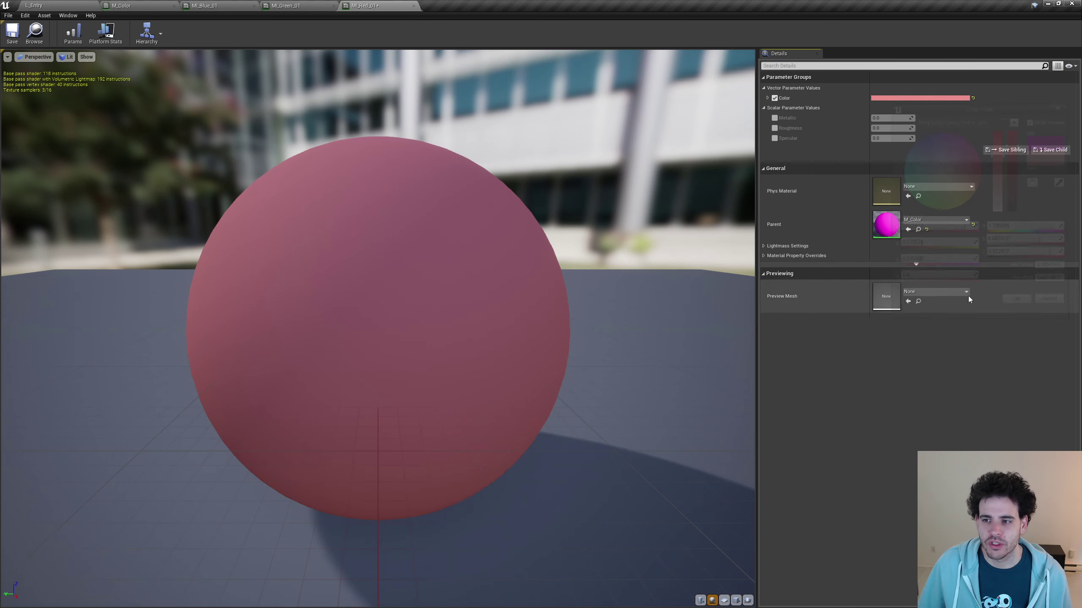
pyautogui.click(13, 35)
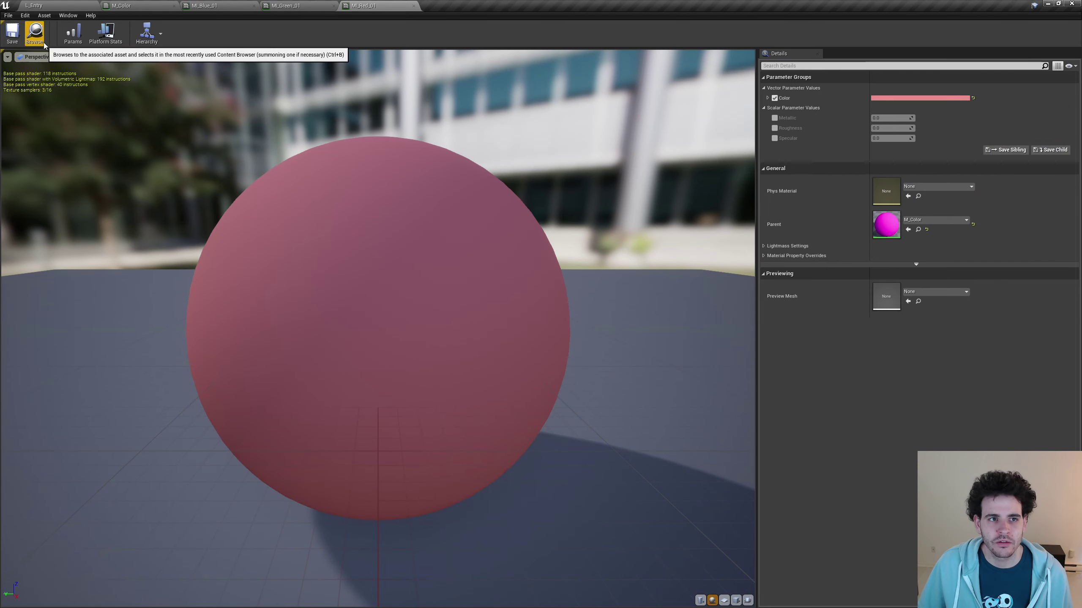
# In L_Entry, apply MI_Blue_01 to the hexagon, MI_Green_01 to the square and MI_Red_01 to the triangle, and save the level
pyautogui.click(42, 7)
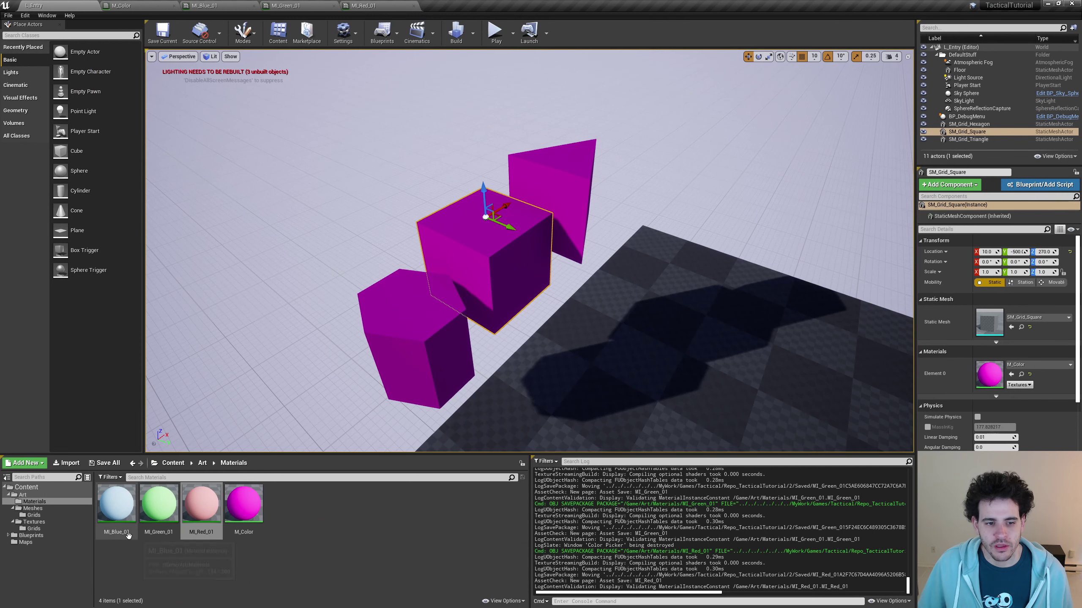
pyautogui.click(159, 528)
pyautogui.click(201, 520)
pyautogui.click(158, 520)
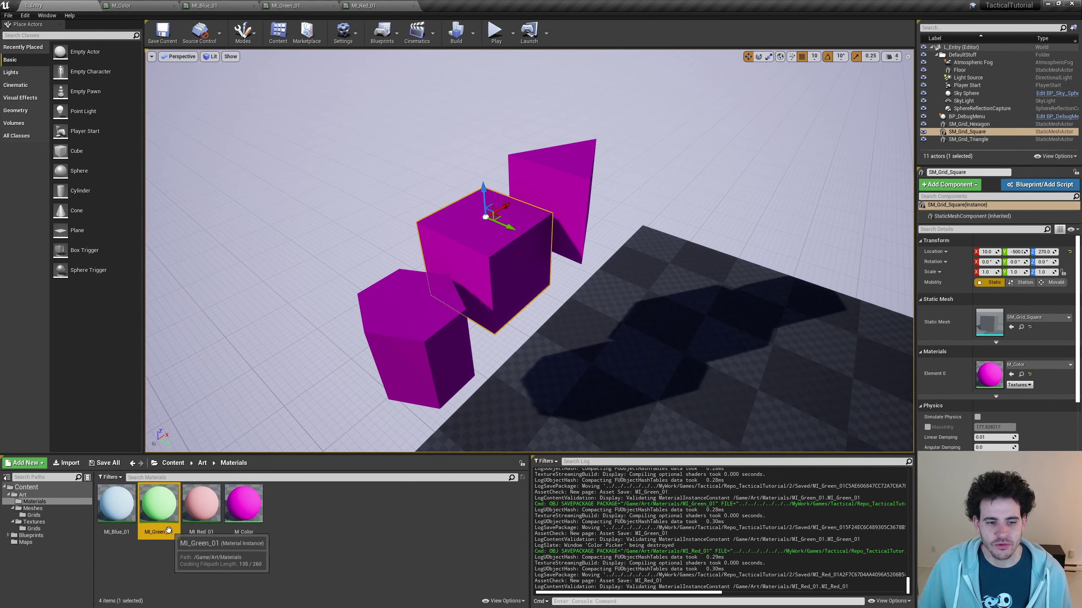
pyautogui.click(201, 519)
pyautogui.moveTo(116, 505); pyautogui.dragTo(408, 336)
pyautogui.moveTo(159, 507); pyautogui.dragTo(475, 224)
pyautogui.moveTo(201, 505); pyautogui.dragTo(557, 202)
pyautogui.hotkey('ctrl', 's')
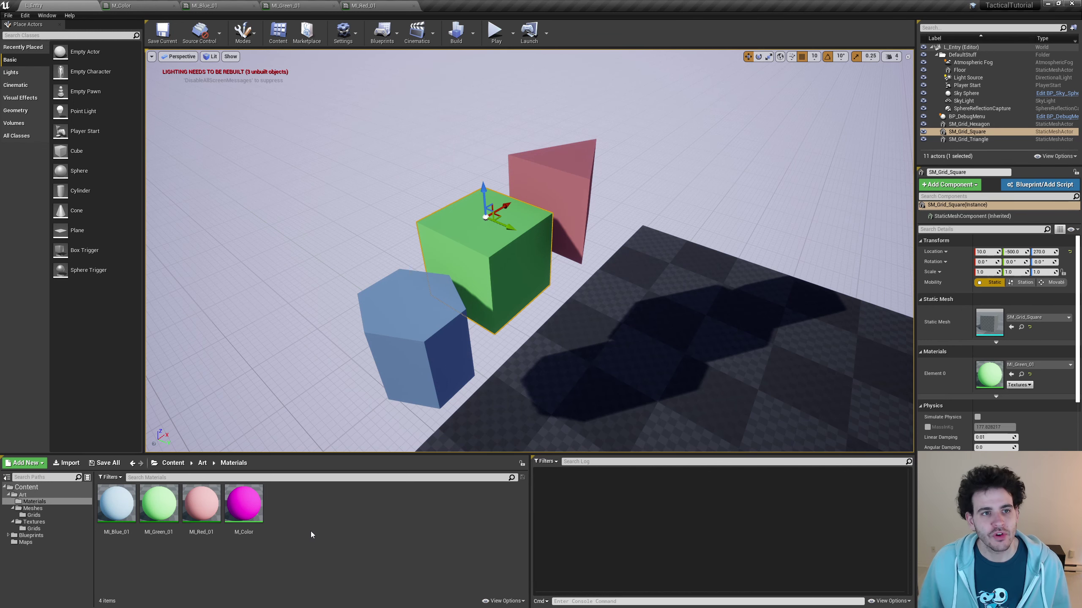
# In M_Color, add a Multiply node fed by the Color parameter and connect its output to Emissive Color
pyautogui.click(143, 6)
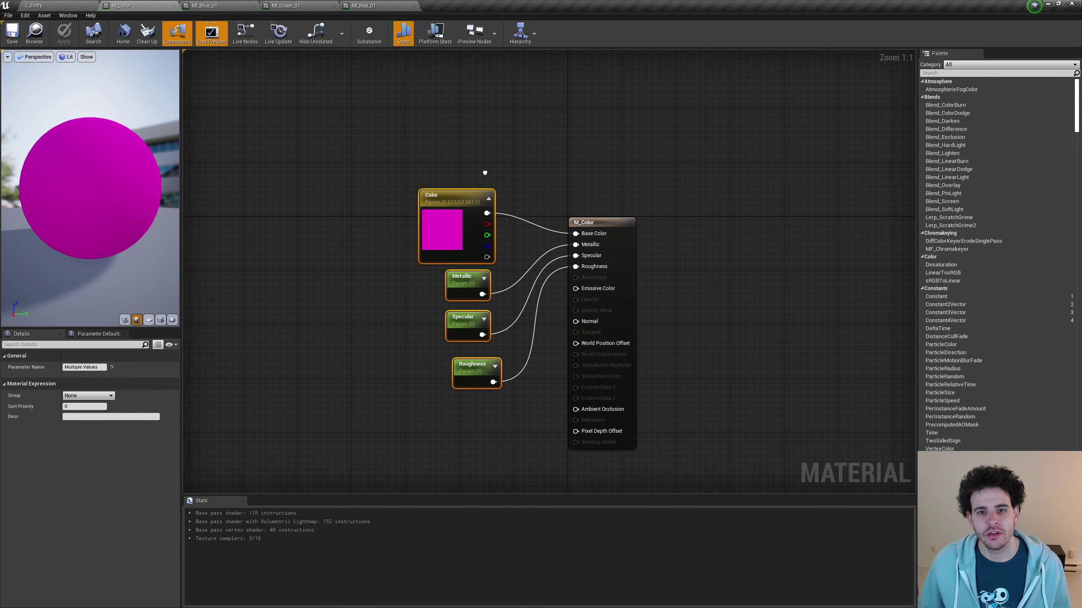
pyautogui.moveTo(479, 231); pyautogui.dragTo(499, 167)
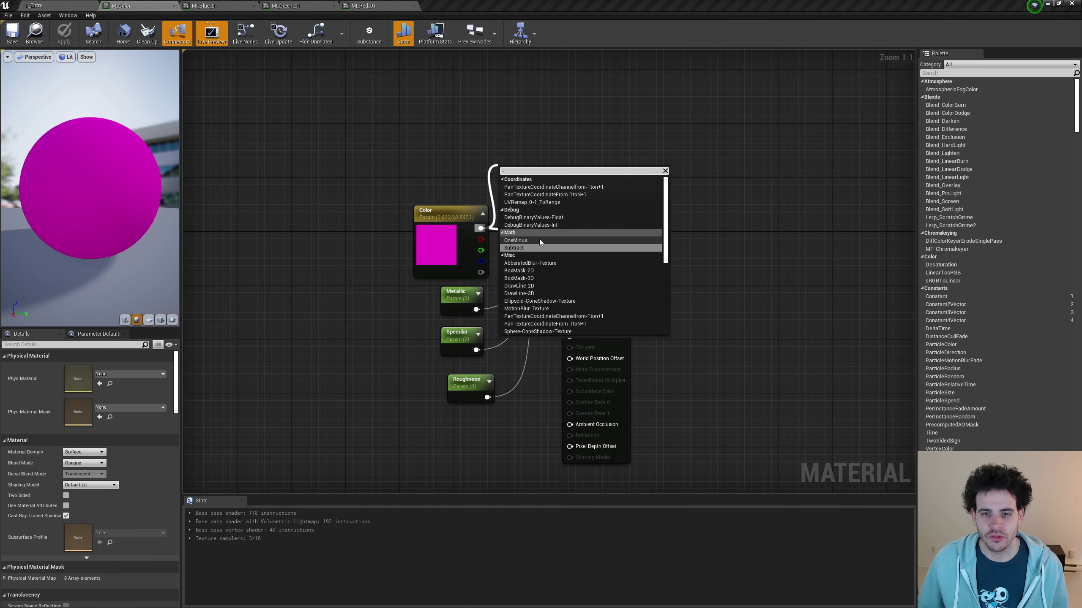
pyautogui.write('*')
pyautogui.click(538, 187)
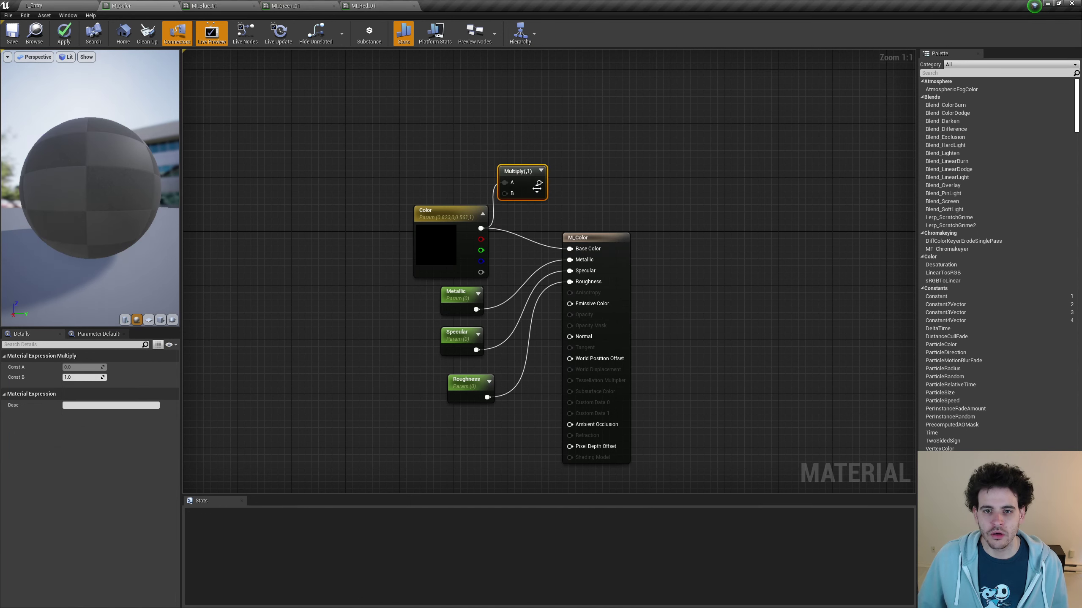
pyautogui.moveTo(548, 184); pyautogui.dragTo(569, 304)
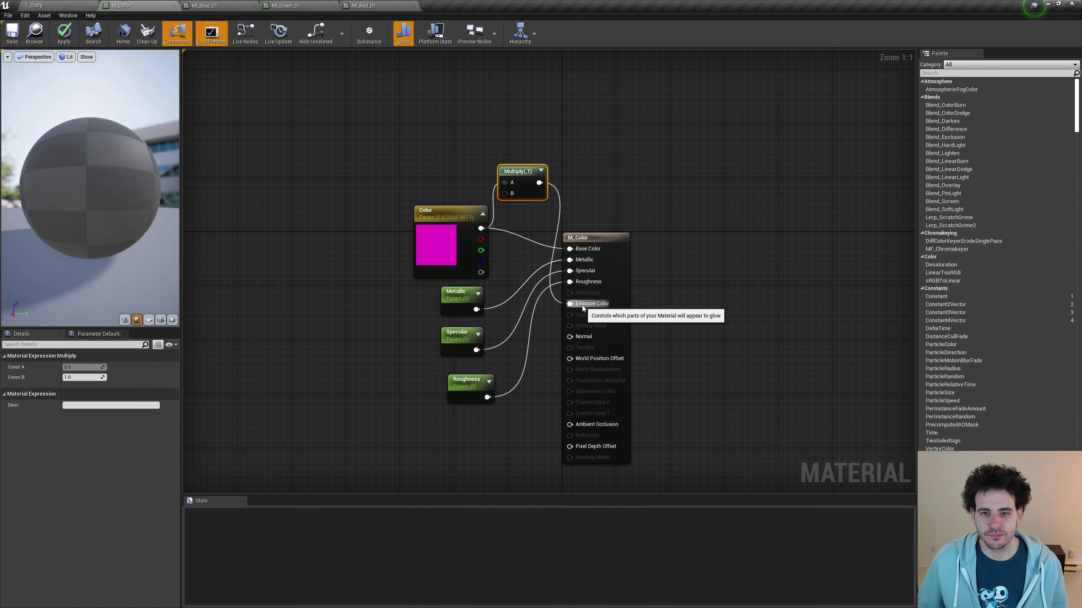
# Set the Multiply node's Const B to 100 and apply the change to the material
pyautogui.click(97, 376)
pyautogui.write('100')
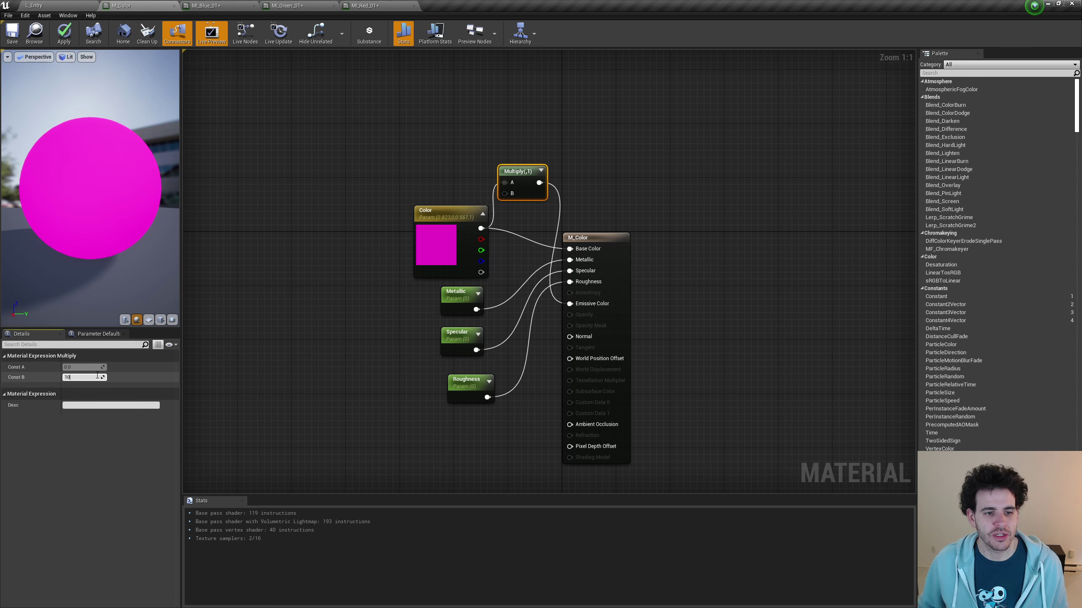
pyautogui.press('Return')
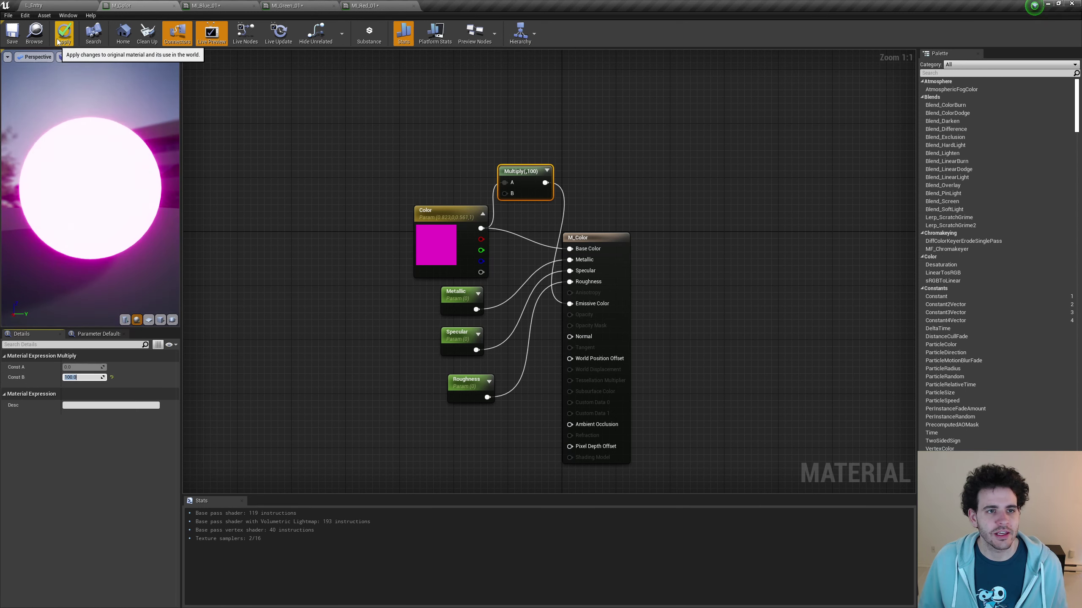
pyautogui.click(60, 31)
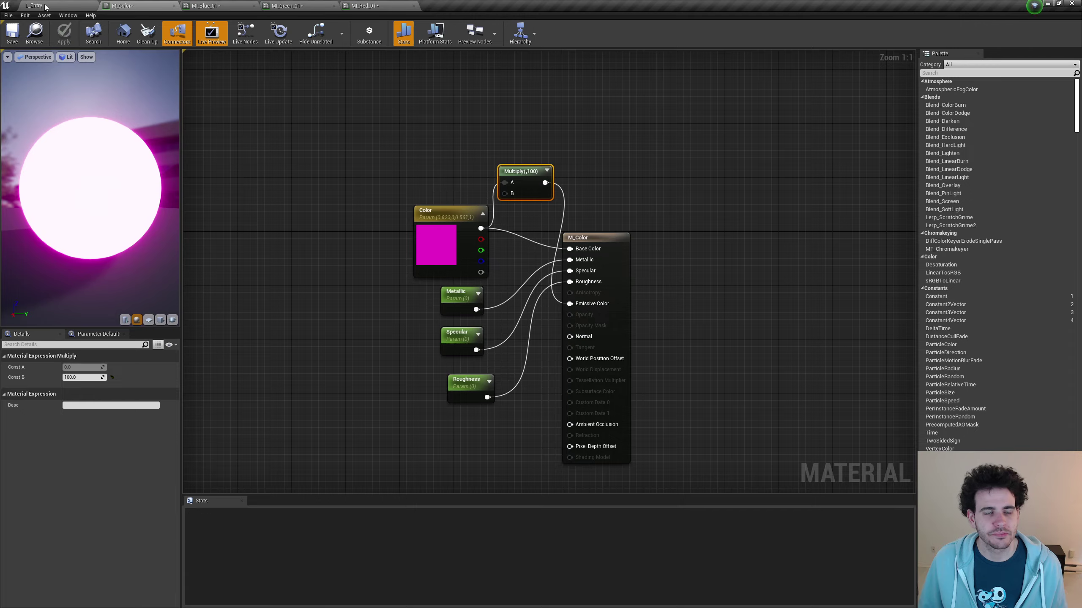
# Inspect the emissive effect on the triangle, square and hexagon meshes in the L_Entry level
pyautogui.click(47, 6)
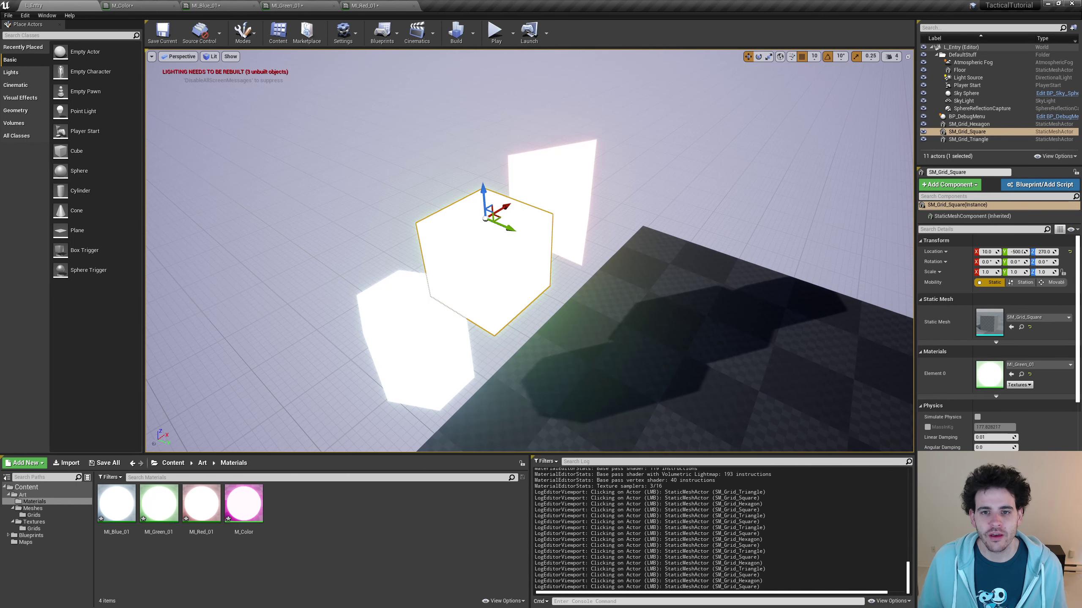
pyautogui.click(562, 196)
pyautogui.click(477, 276)
pyautogui.click(409, 306)
pyautogui.click(485, 298)
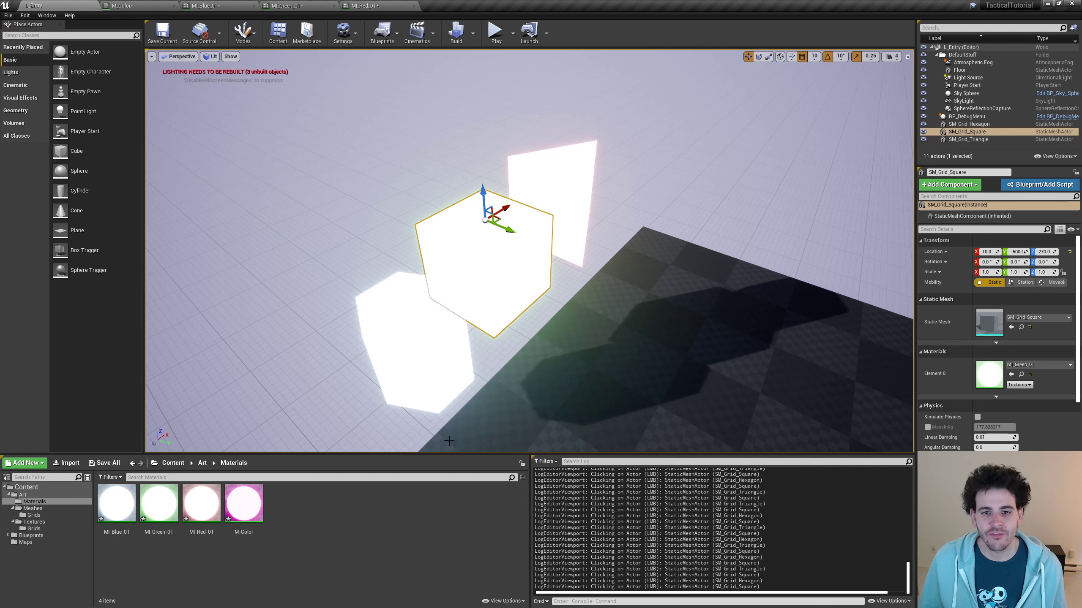
pyautogui.click(244, 505)
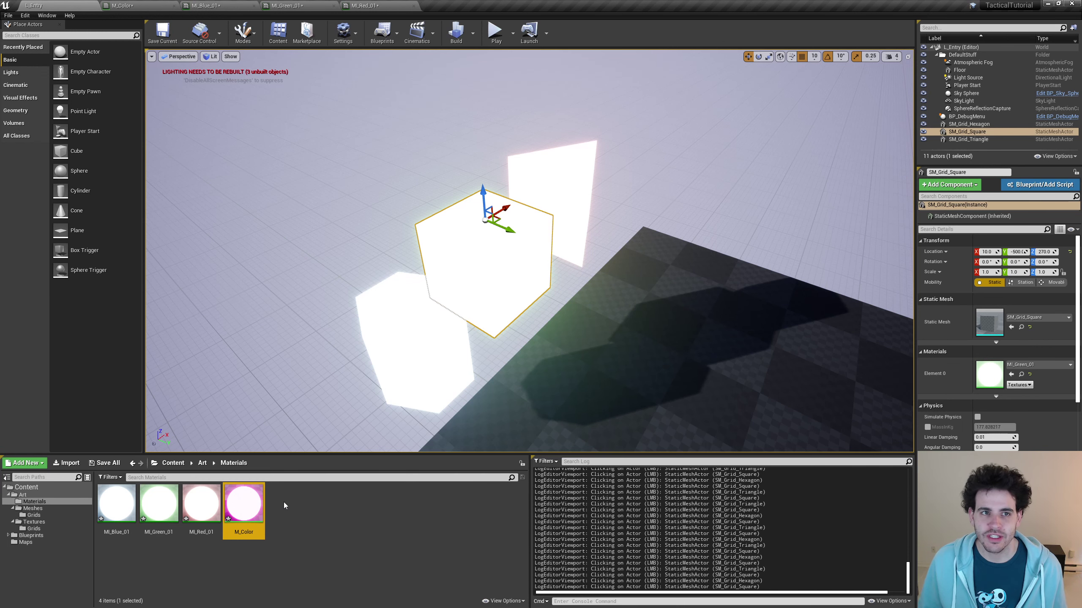
# Delete the Multiply node from M_Color, save the material and save all modified material instances
pyautogui.click(147, 4)
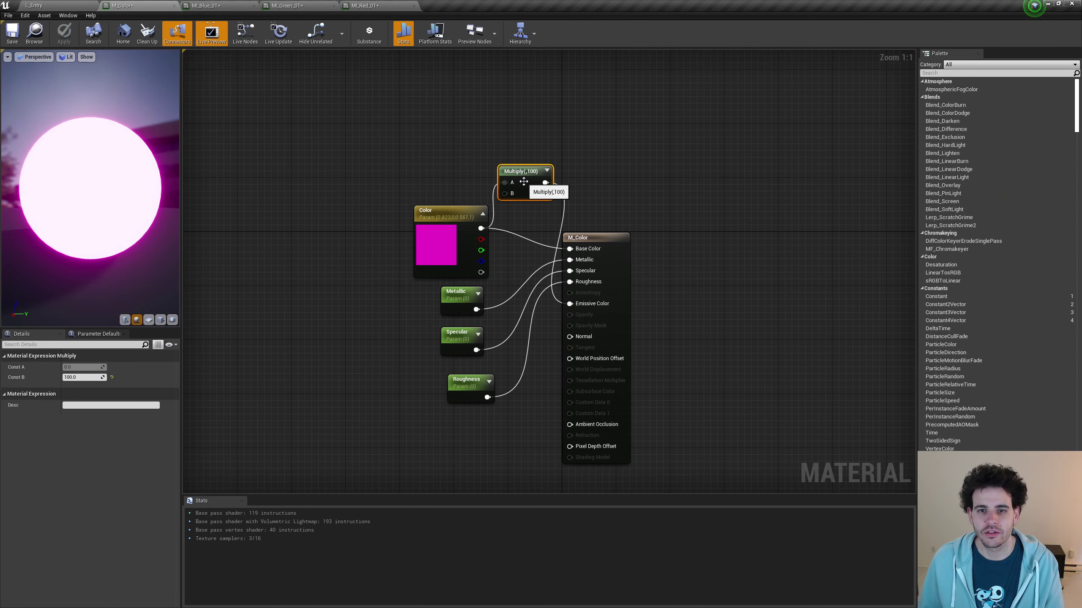
pyautogui.press('Delete')
pyautogui.click(23, 43)
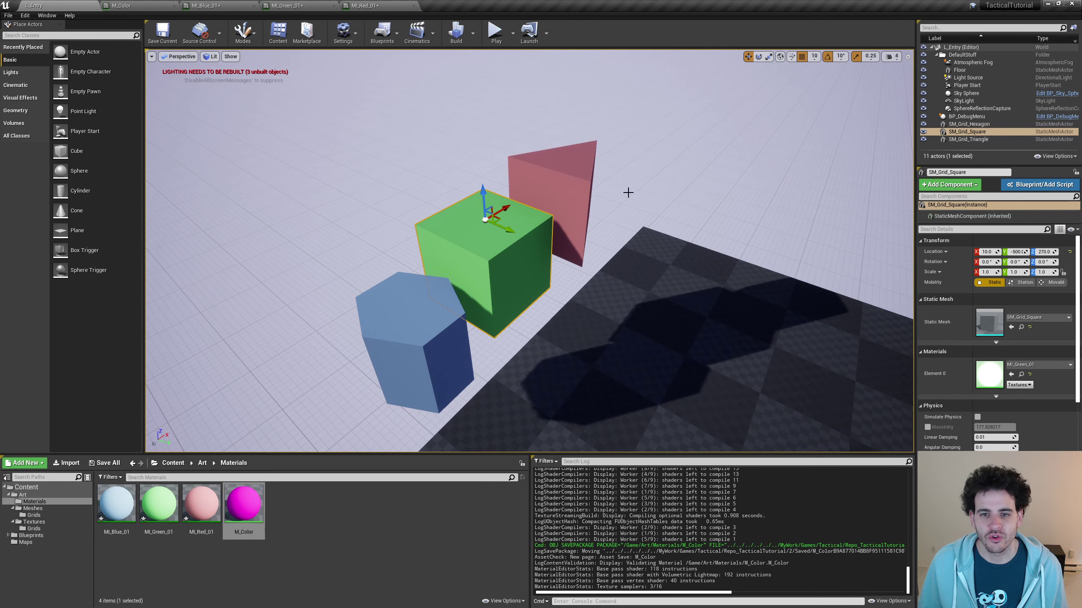
pyautogui.click(109, 467)
pyautogui.click(610, 388)
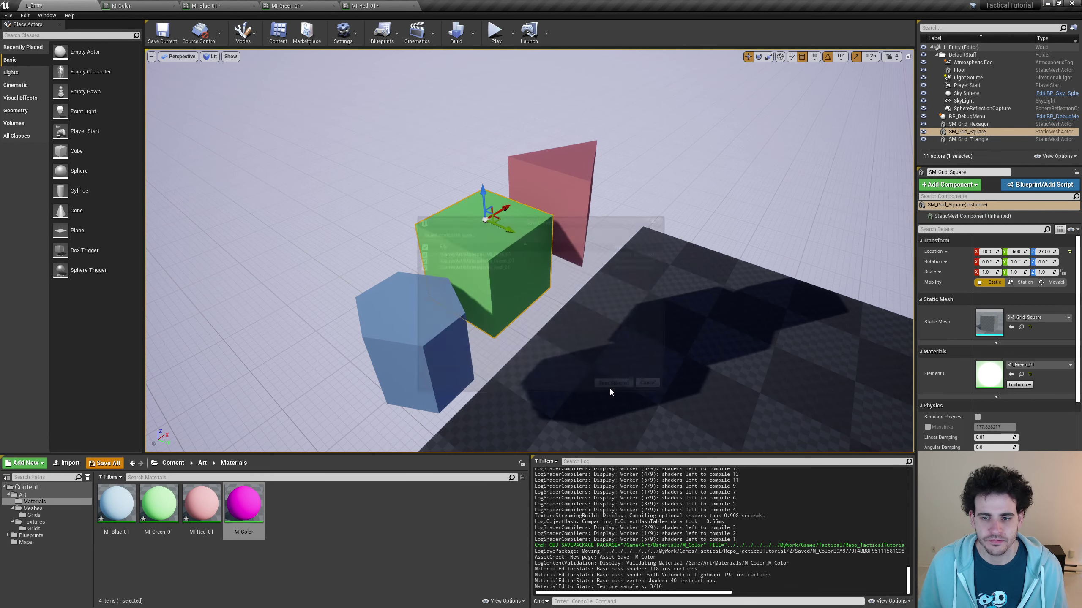
pyautogui.click(362, 494)
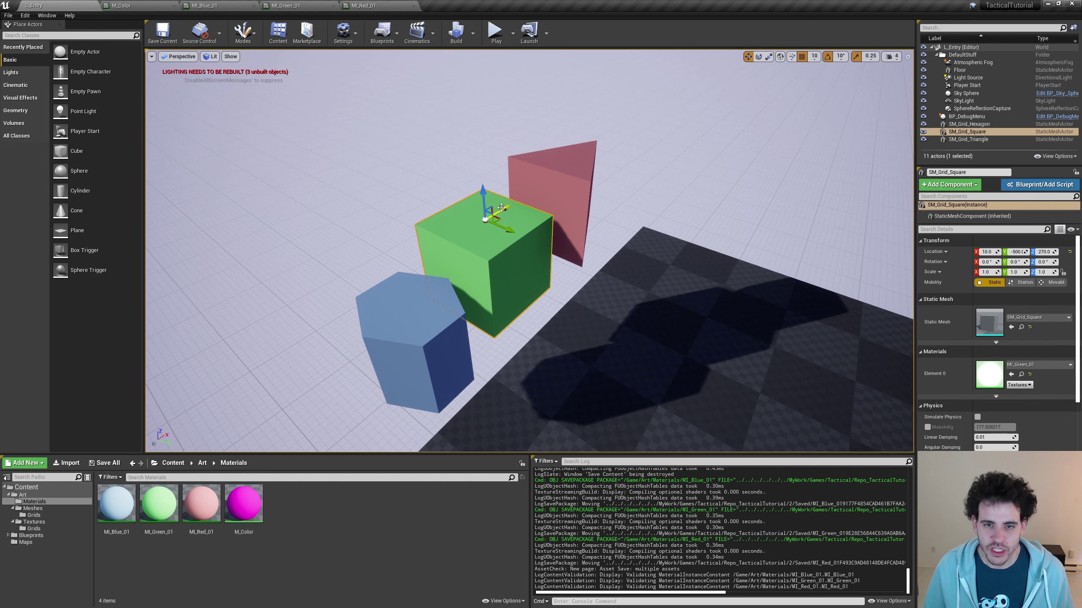
# Examine M_Color's shader instruction statistics and the four parameter nodes feeding the material
pyautogui.click(254, 511)
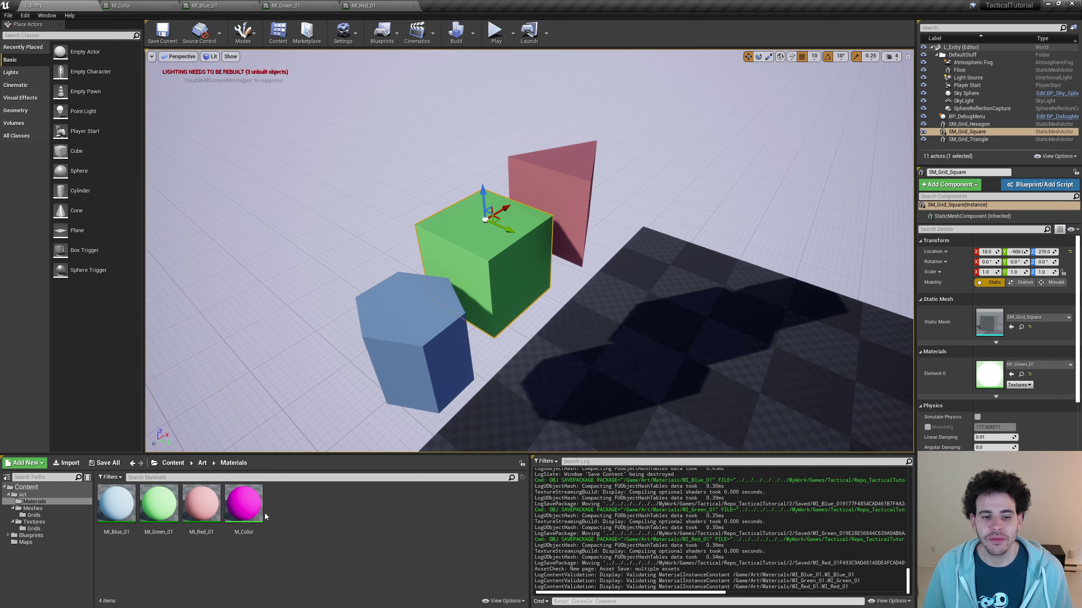
pyautogui.click(156, 5)
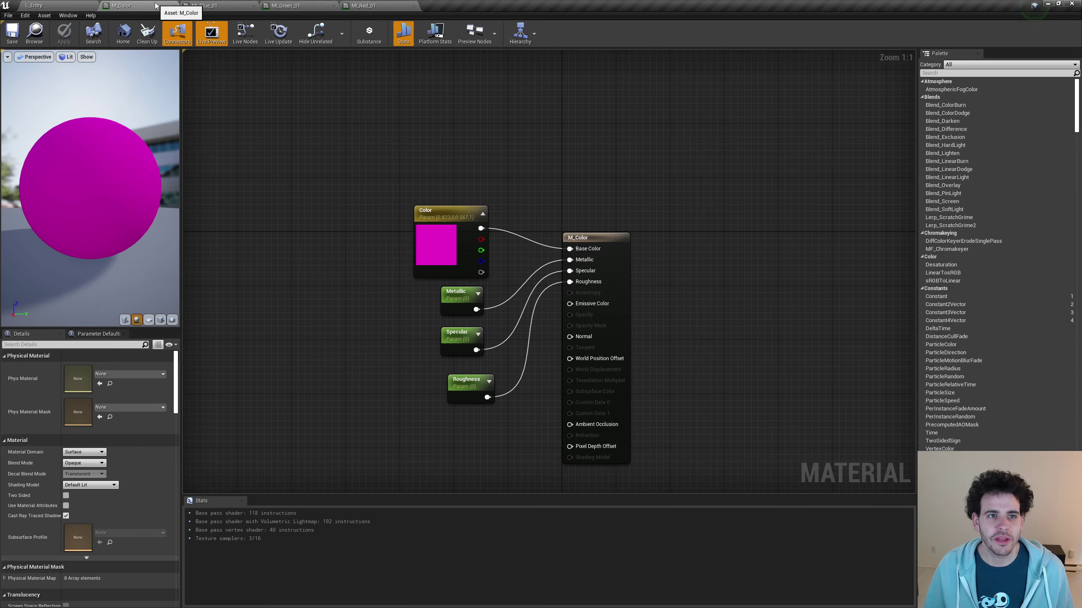
pyautogui.click(213, 514)
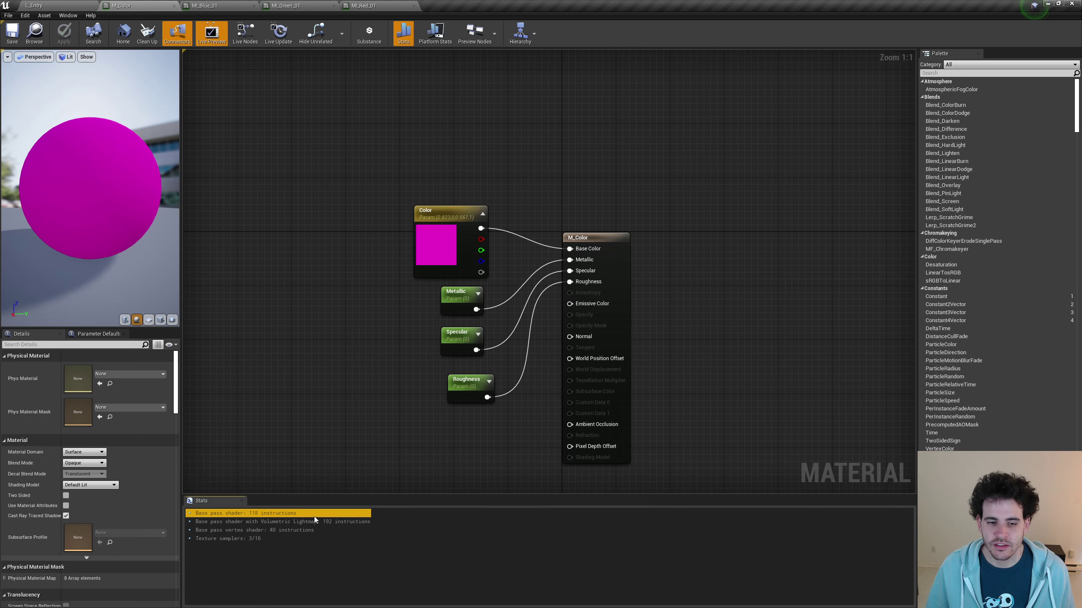
pyautogui.click(266, 531)
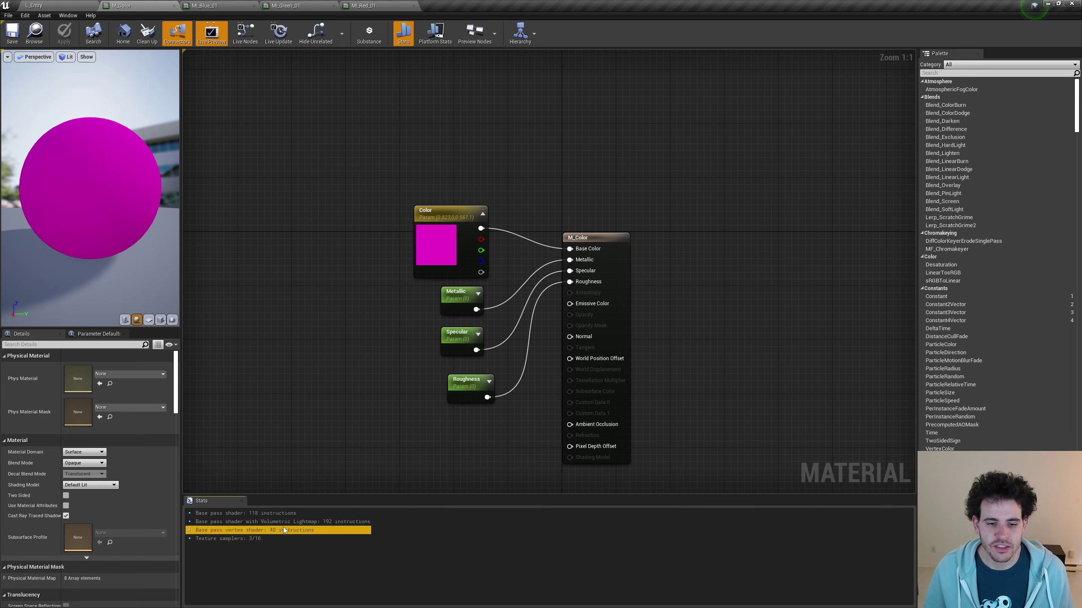
pyautogui.click(364, 521)
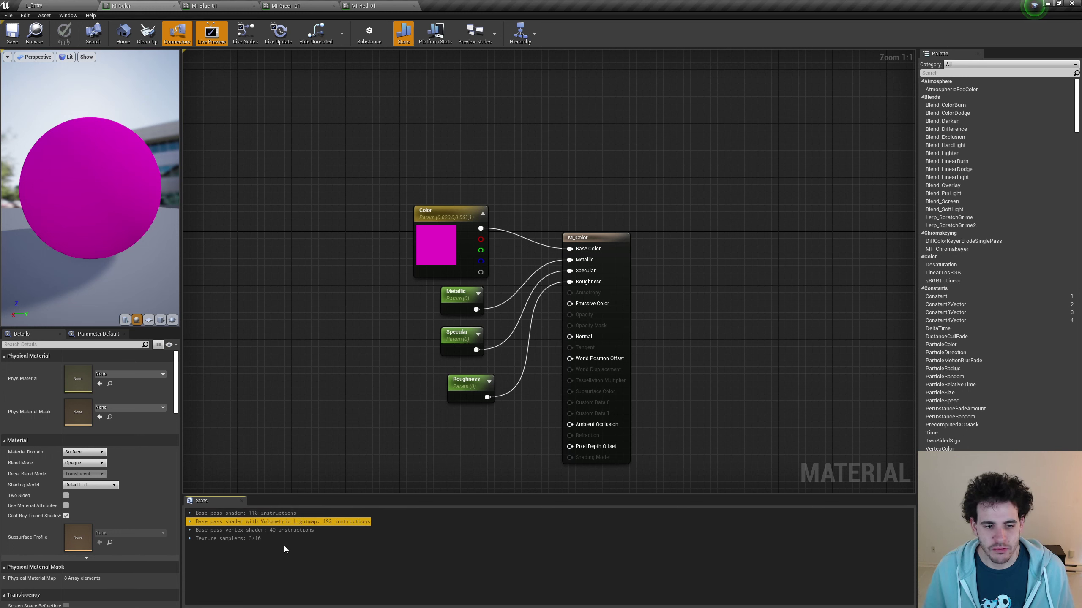
pyautogui.moveTo(406, 441); pyautogui.dragTo(532, 150)
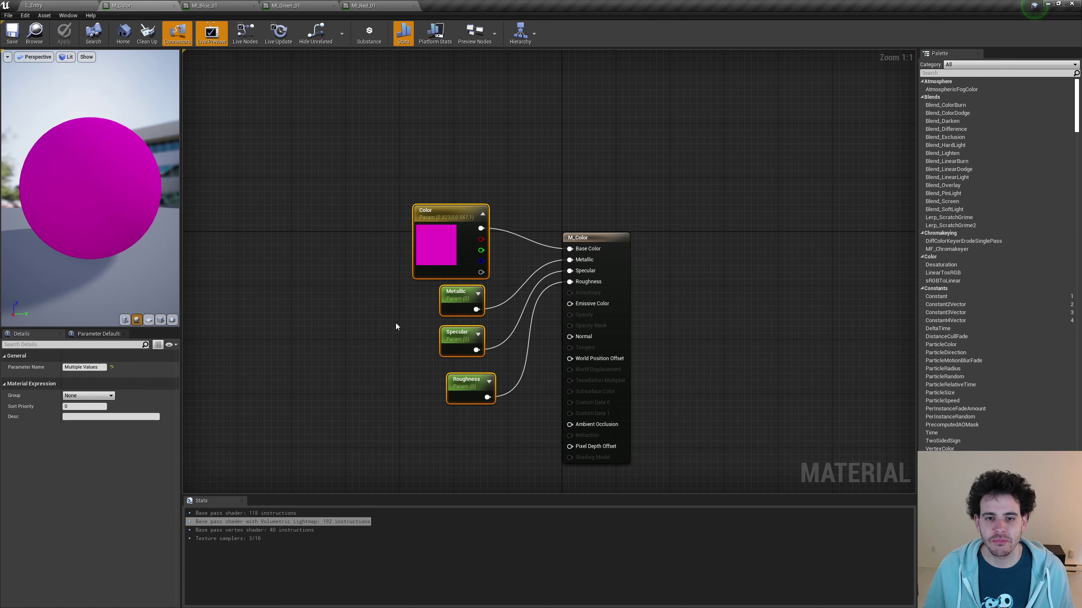
pyautogui.moveTo(408, 169); pyautogui.dragTo(479, 456)
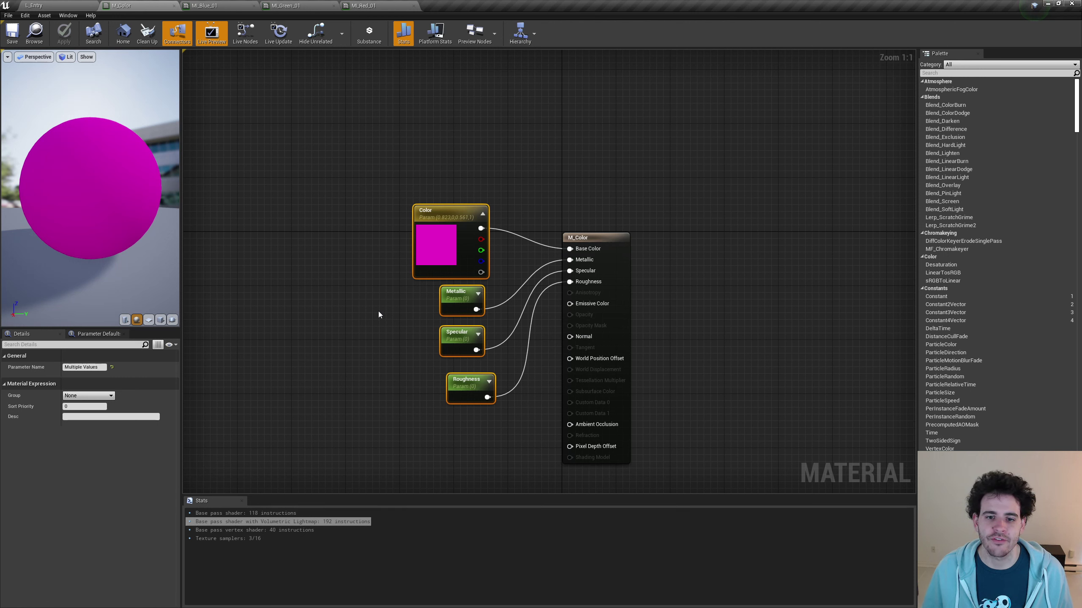
pyautogui.click(412, 327)
pyautogui.click(47, 6)
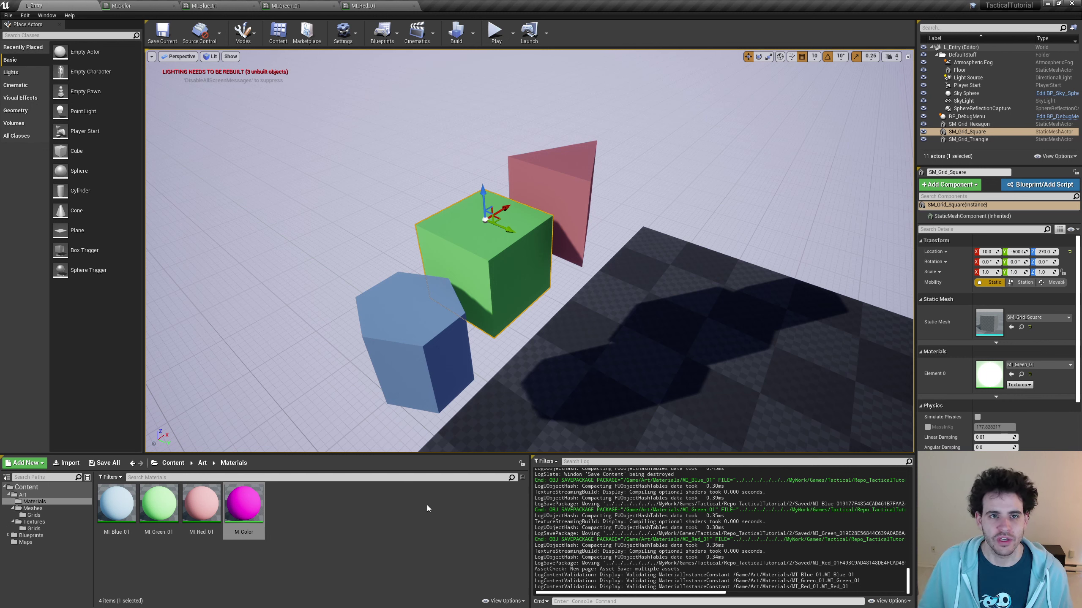
pyautogui.click(412, 535)
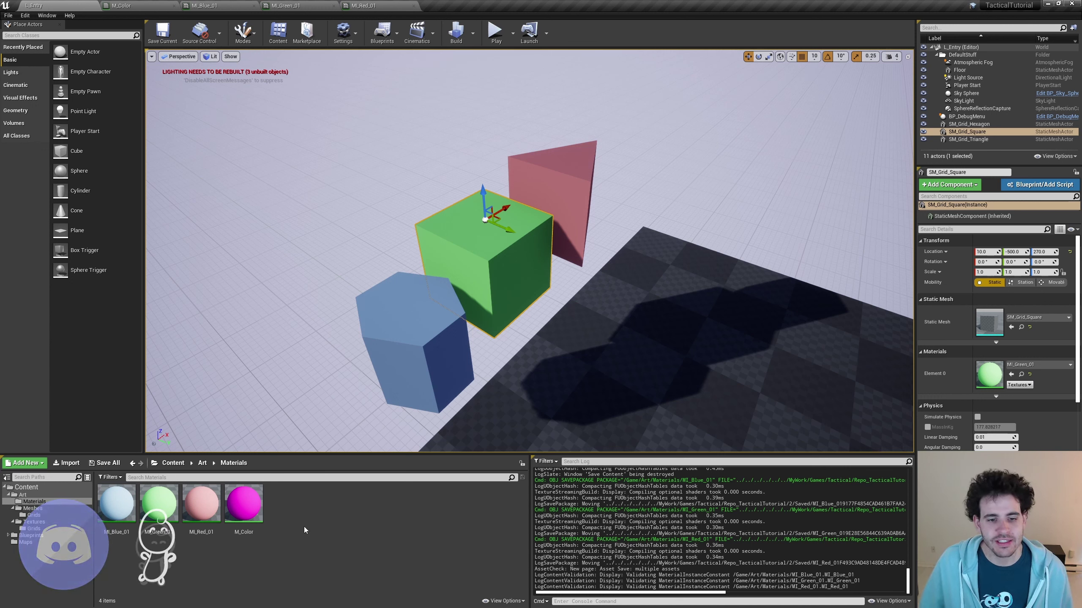
pyautogui.click(244, 507)
pyautogui.click(346, 536)
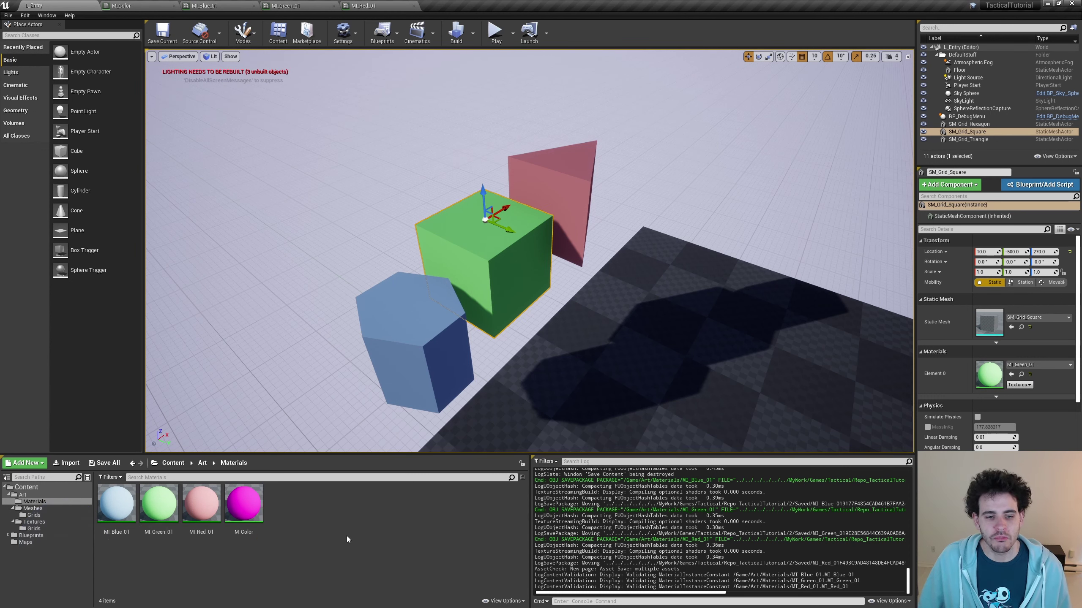
# Create a folder named Colors inside the Materials folder
pyautogui.rightClick(301, 512)
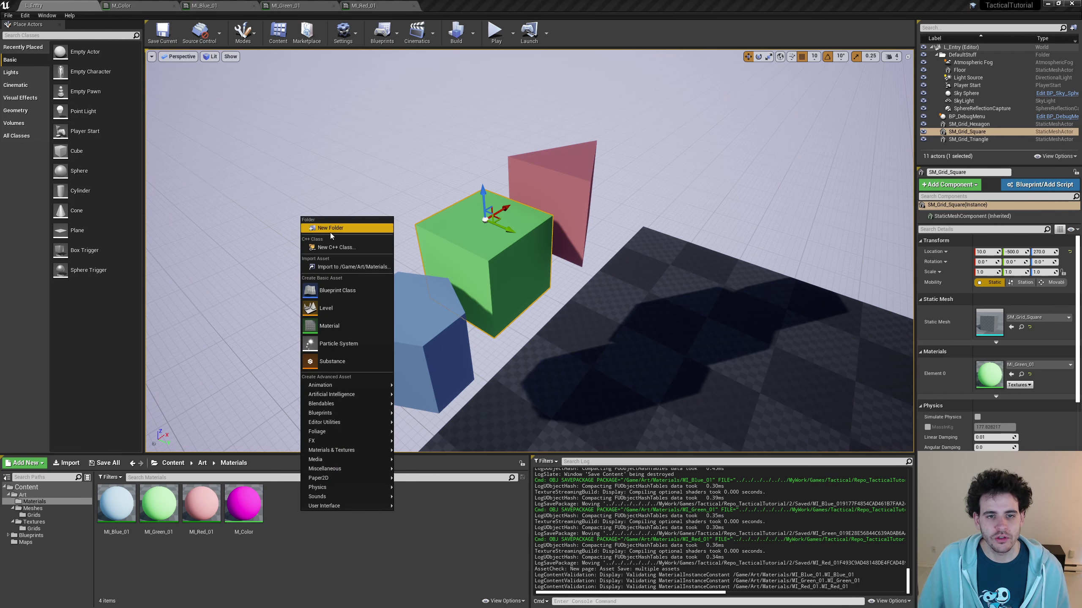
pyautogui.click(315, 231)
pyautogui.write('Colors')
pyautogui.press('Return')
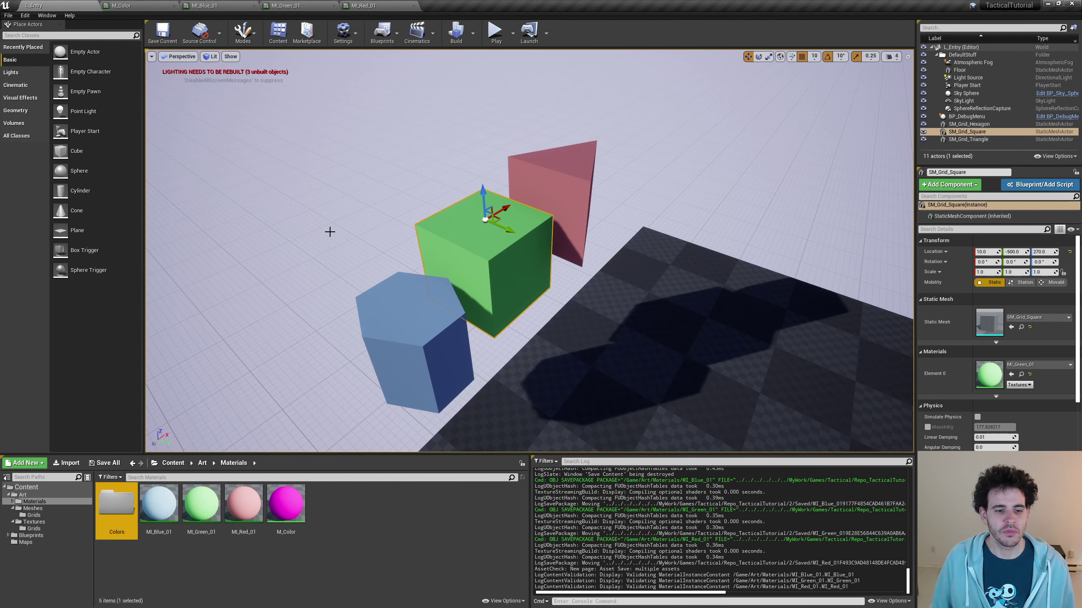
# Move MI_Blue_01, MI_Green_01 and MI_Red_01 into the Colors folder and fix up redirectors in the Content folder
pyautogui.click(159, 505)
pyautogui.keyDown('shift'); pyautogui.click(257, 517); pyautogui.keyUp('shift')
pyautogui.moveTo(257, 518); pyautogui.dragTo(113, 516)
pyautogui.click(128, 526)
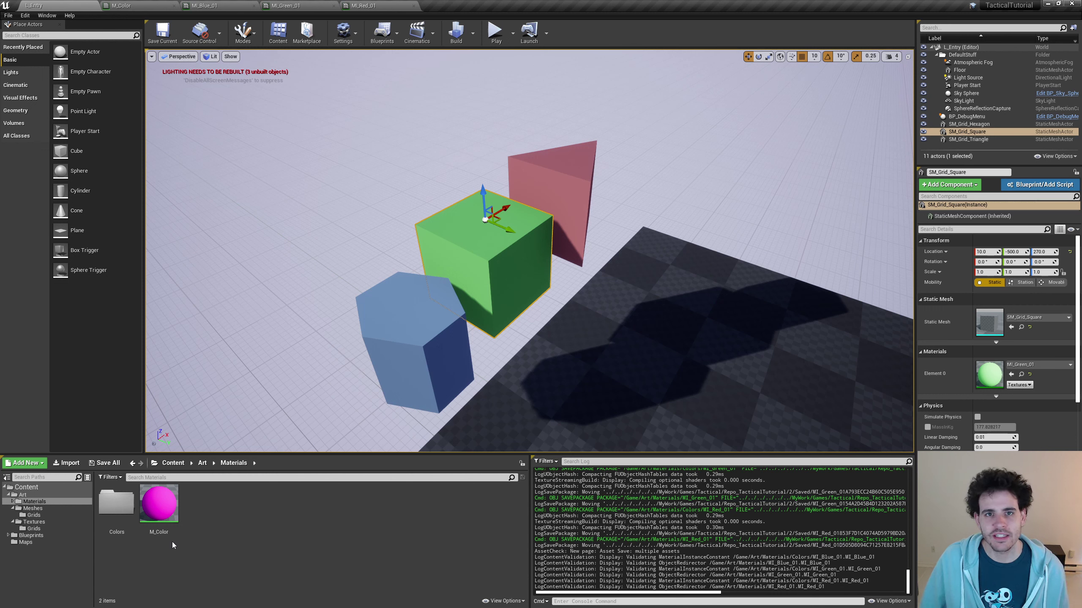
pyautogui.rightClick(22, 489)
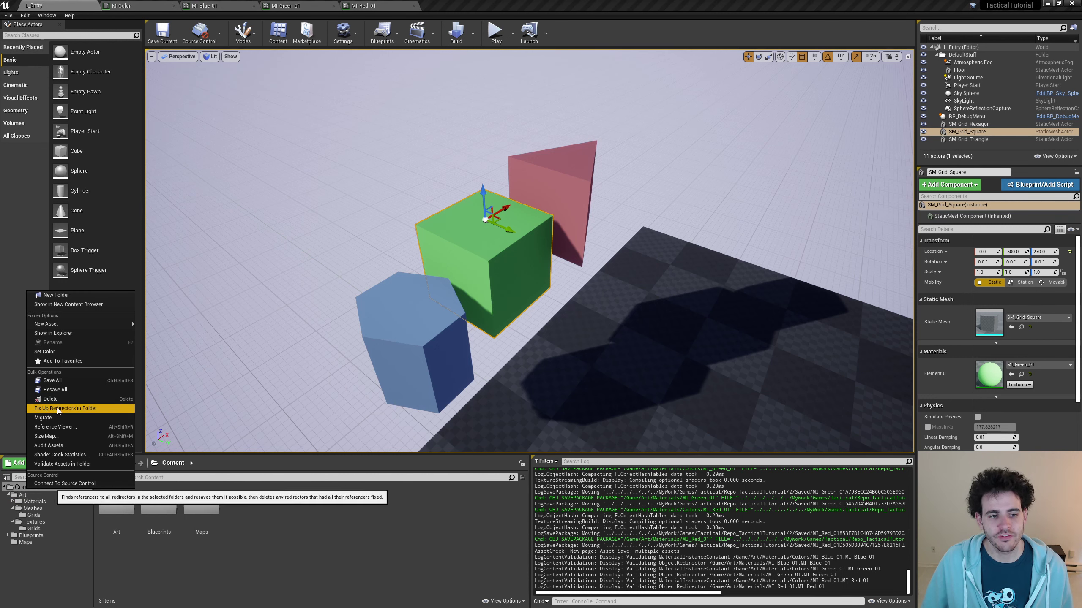
pyautogui.click(96, 409)
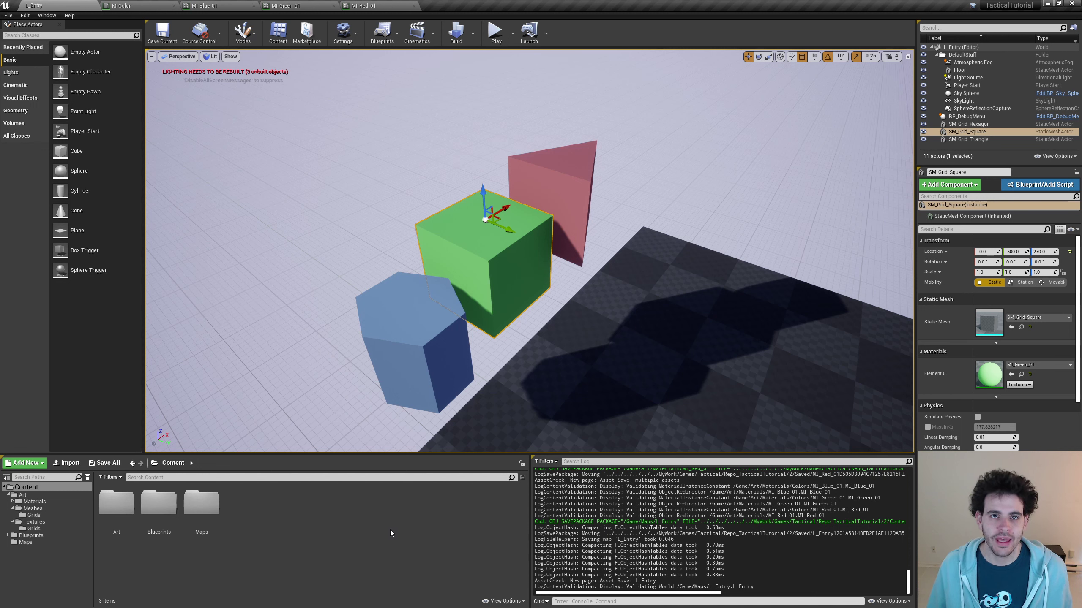
# Check the material assignments and asset paths of the triangle, square and hexagon meshes in the level
pyautogui.click(568, 179)
pyautogui.click(515, 212)
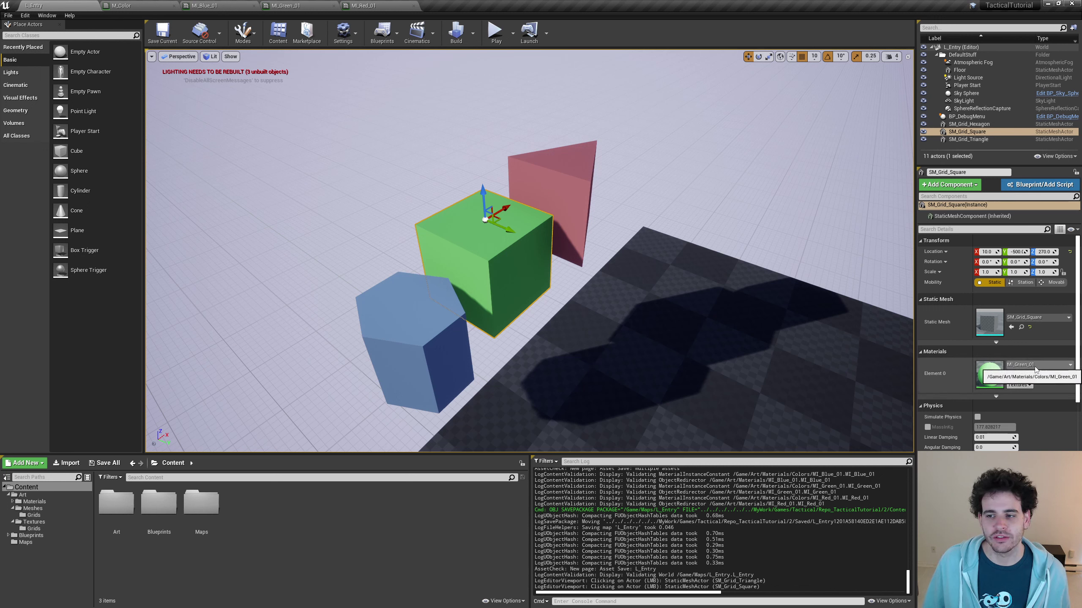
pyautogui.click(575, 202)
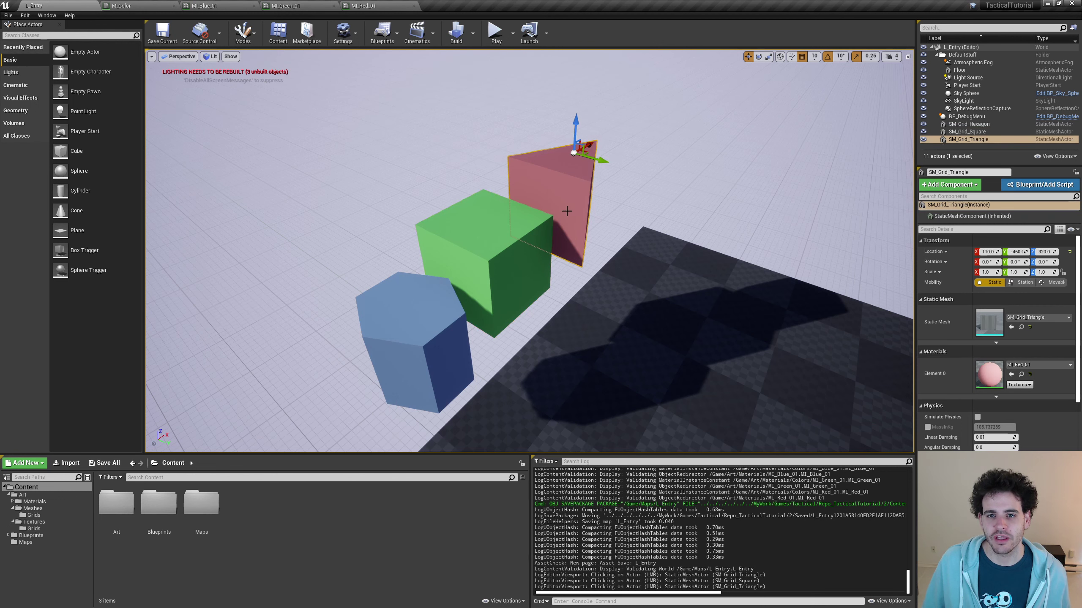
pyautogui.click(514, 240)
pyautogui.click(417, 329)
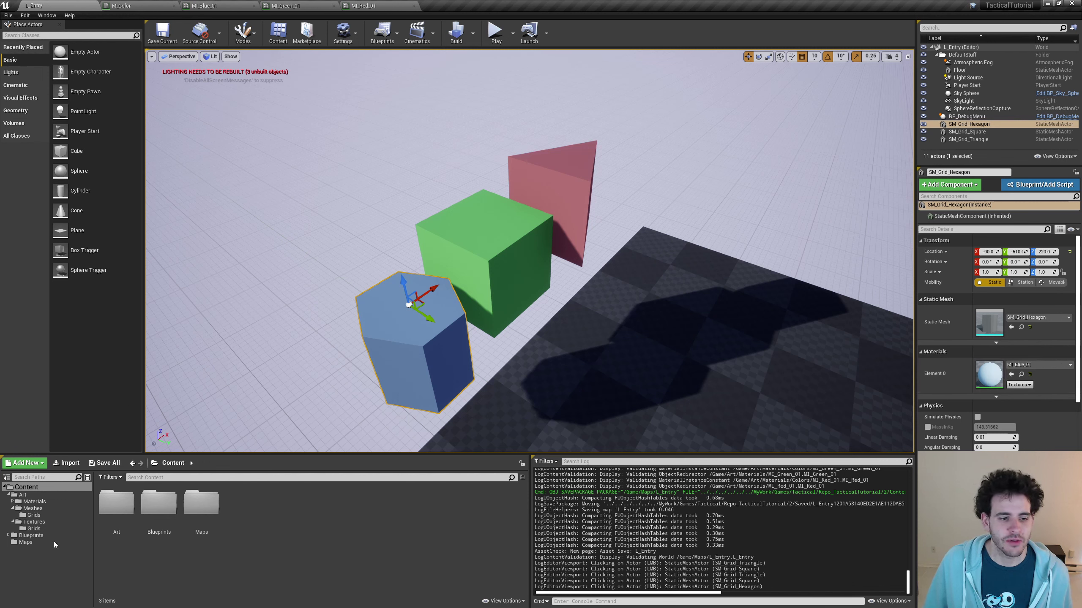
# Duplicate M_Color in the Materials folder and name the copy M_ColorWithTexture
pyautogui.click(34, 501)
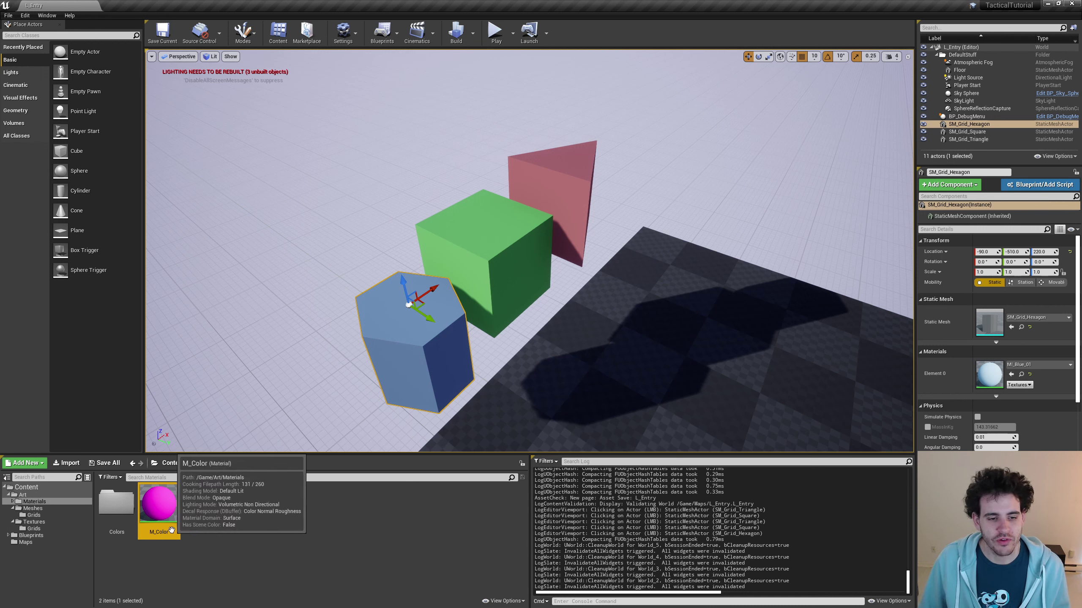
pyautogui.moveTo(161, 511); pyautogui.dragTo(261, 514)
pyautogui.click(279, 533)
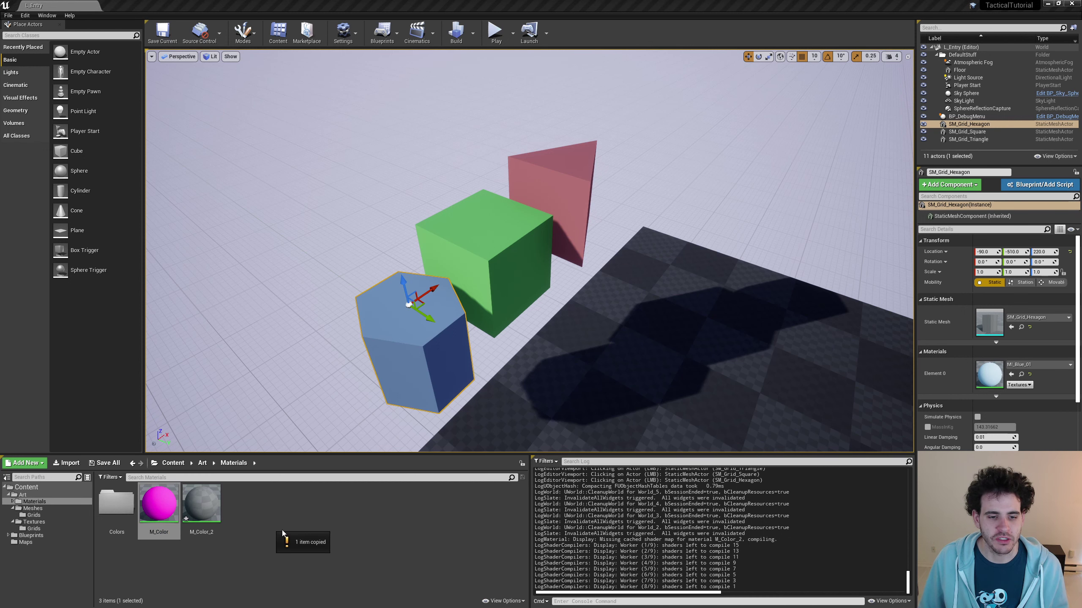
pyautogui.press('End')
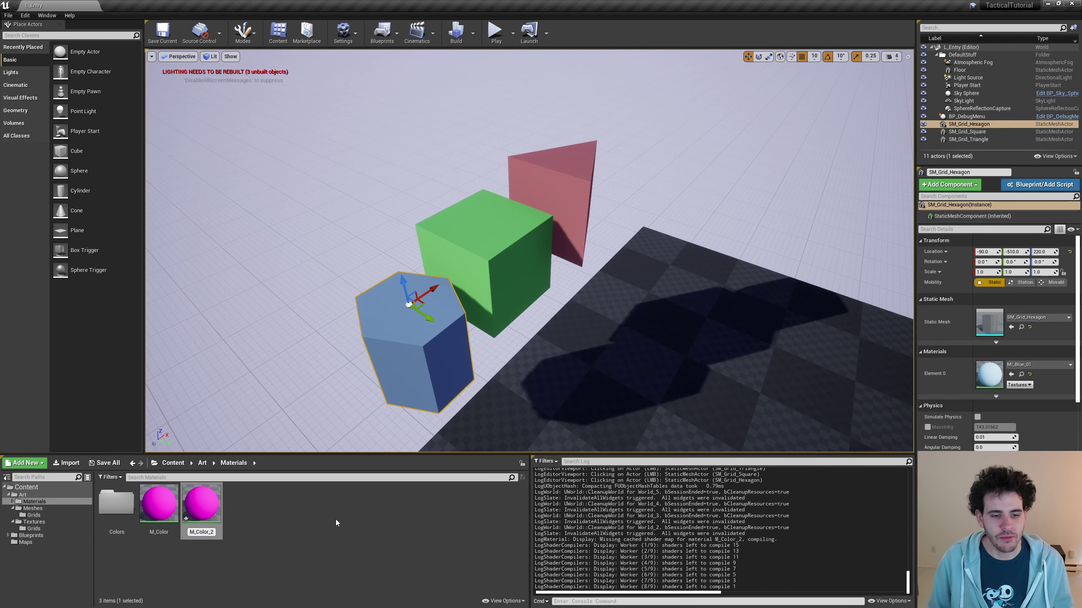
pyautogui.press('BackSpace')
pyautogui.press('BackSpace')
pyautogui.write('W')
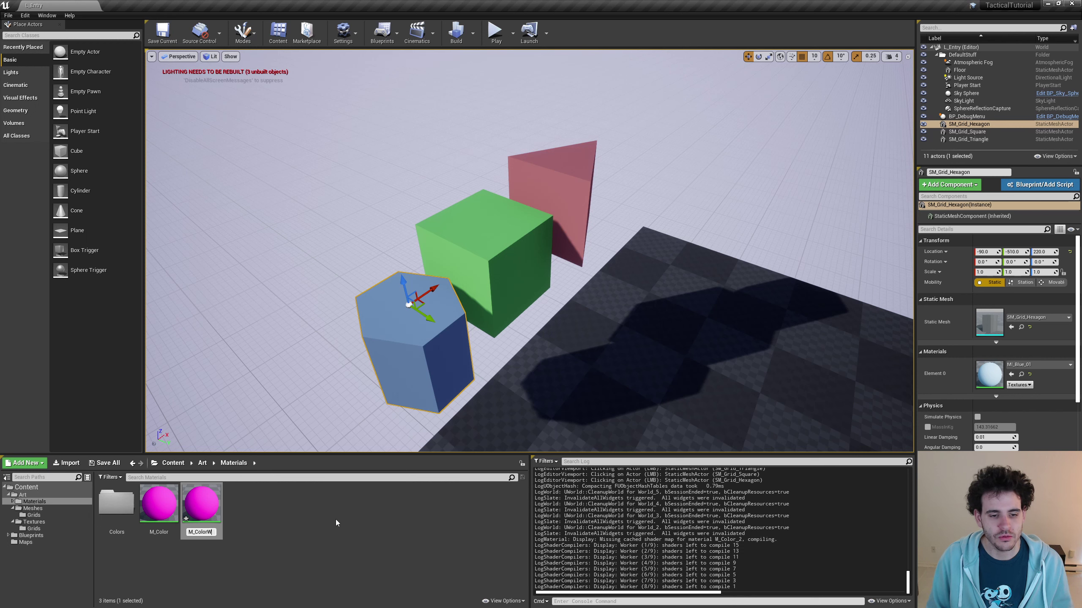
pyautogui.write('ithTexture')
pyautogui.press('Return')
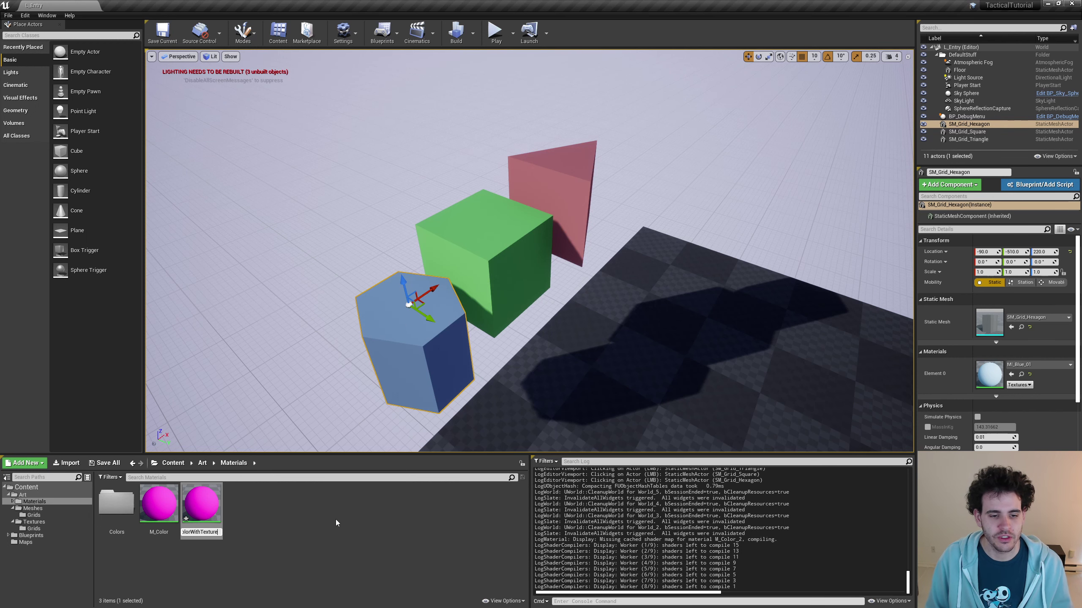
# Open M_ColorWithTexture and set the Color parameter's default value to white, with saturation 0 and value 1
pyautogui.doubleClick(202, 509)
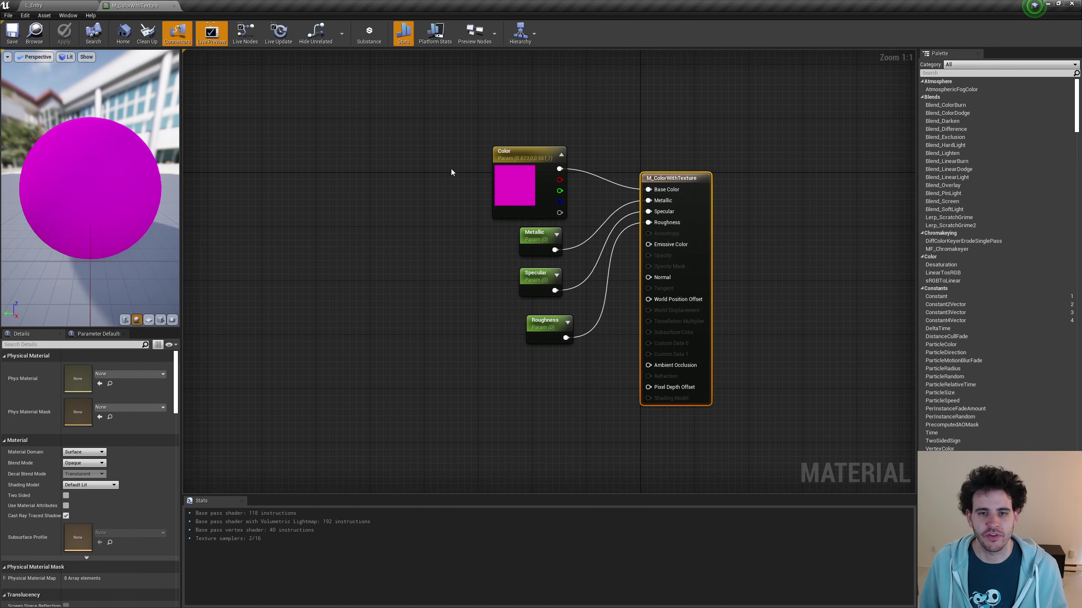
pyautogui.click(550, 183)
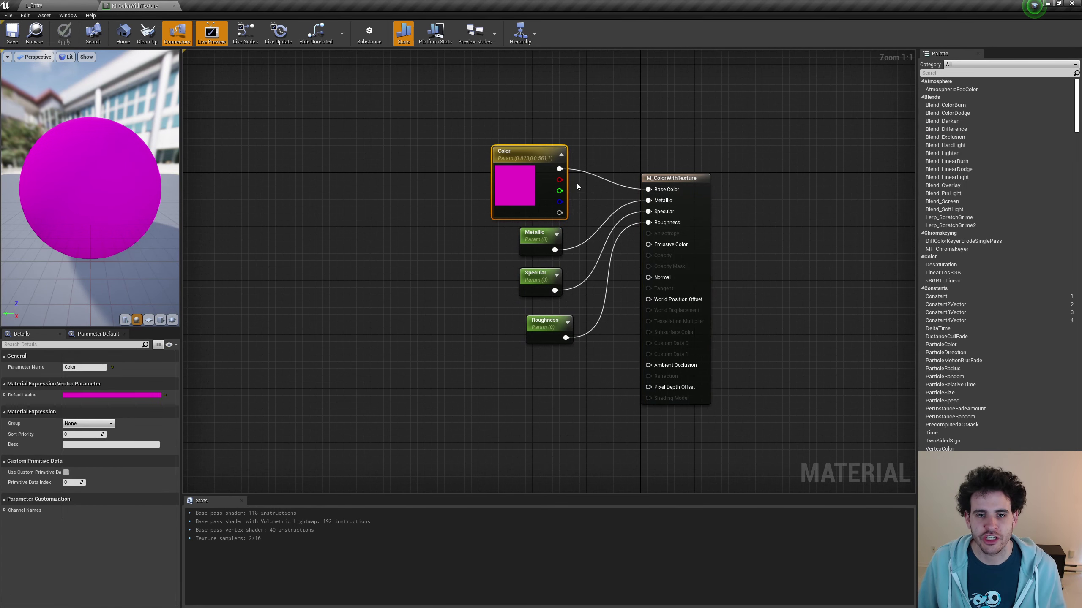
pyautogui.click(123, 395)
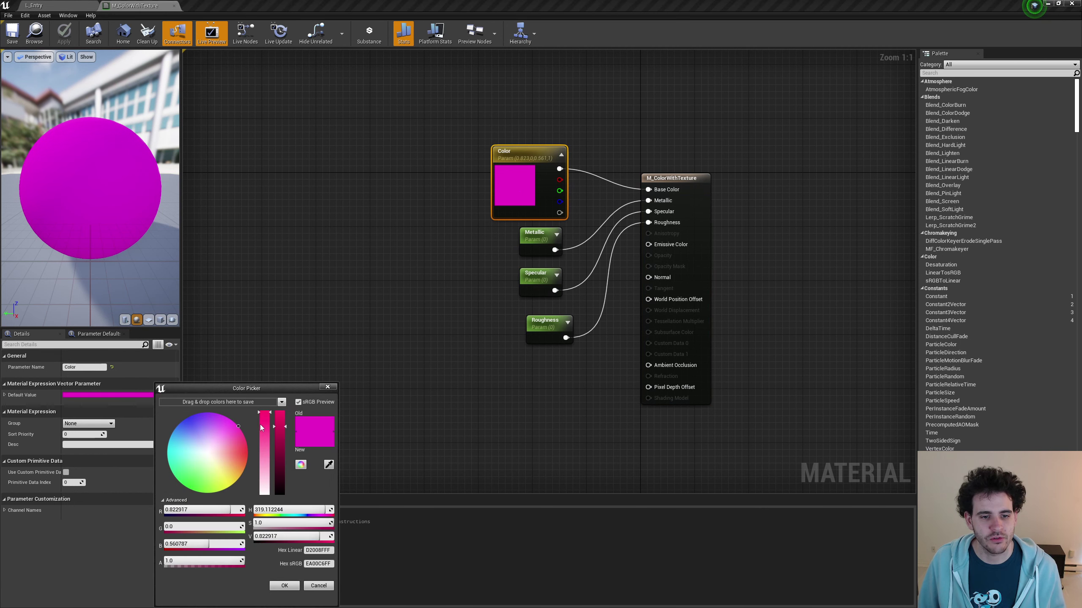
pyautogui.moveTo(307, 523); pyautogui.dragTo(289, 403)
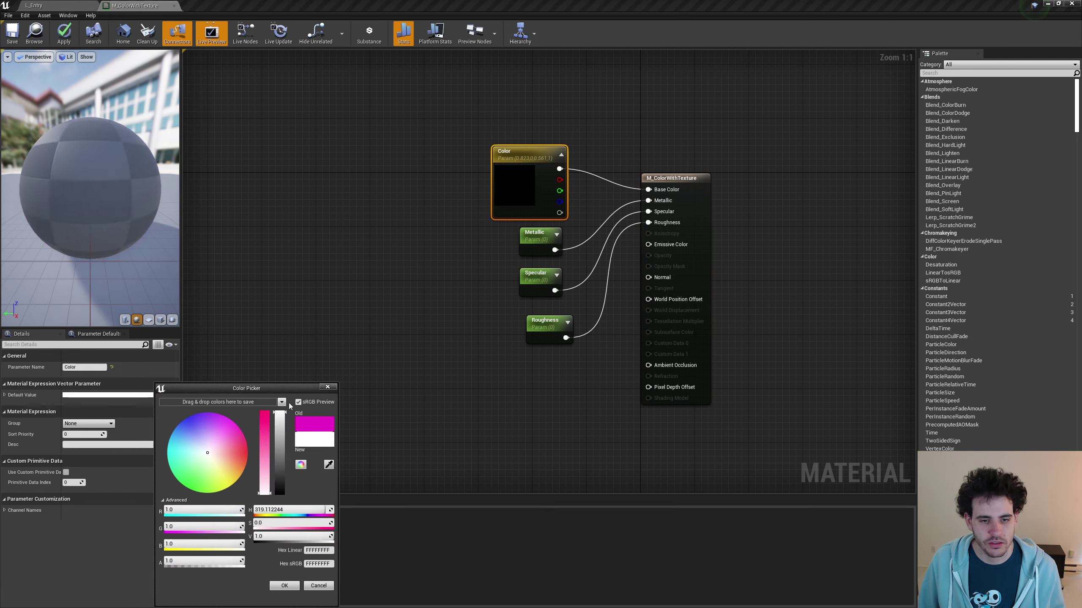
pyautogui.click(283, 587)
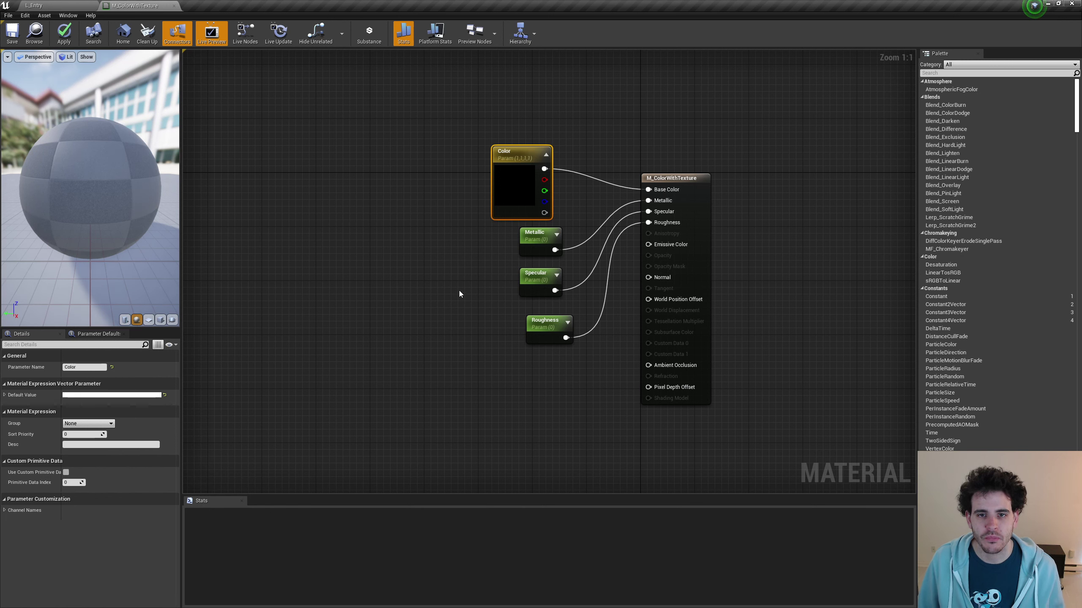
# Add a TextureSample node to the material graph and convert it to a parameter named Texture
pyautogui.click(411, 274)
pyautogui.rightClick(343, 275)
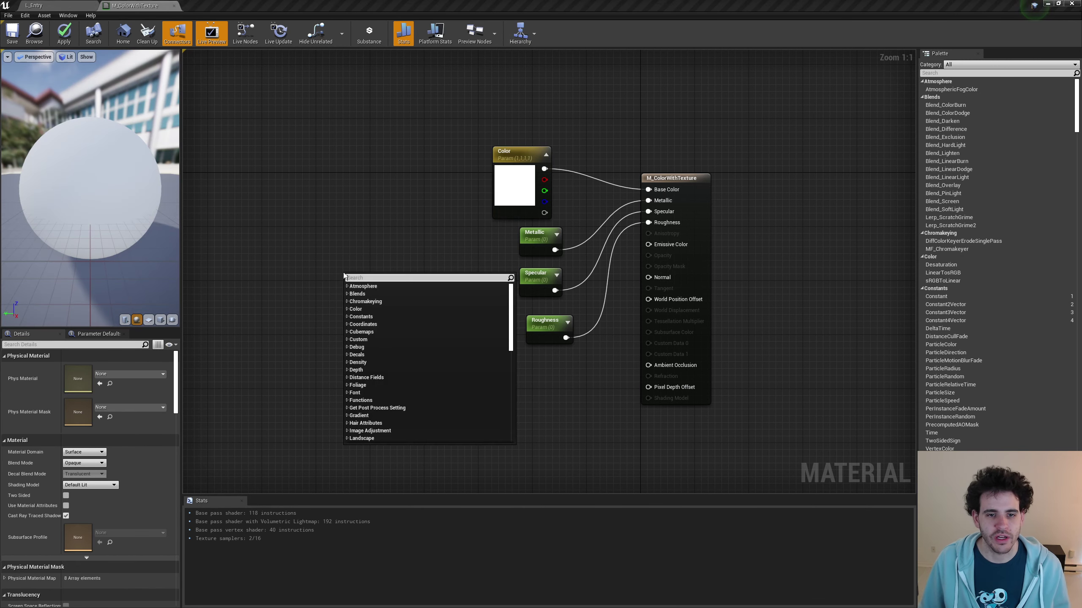
pyautogui.write('texture sample')
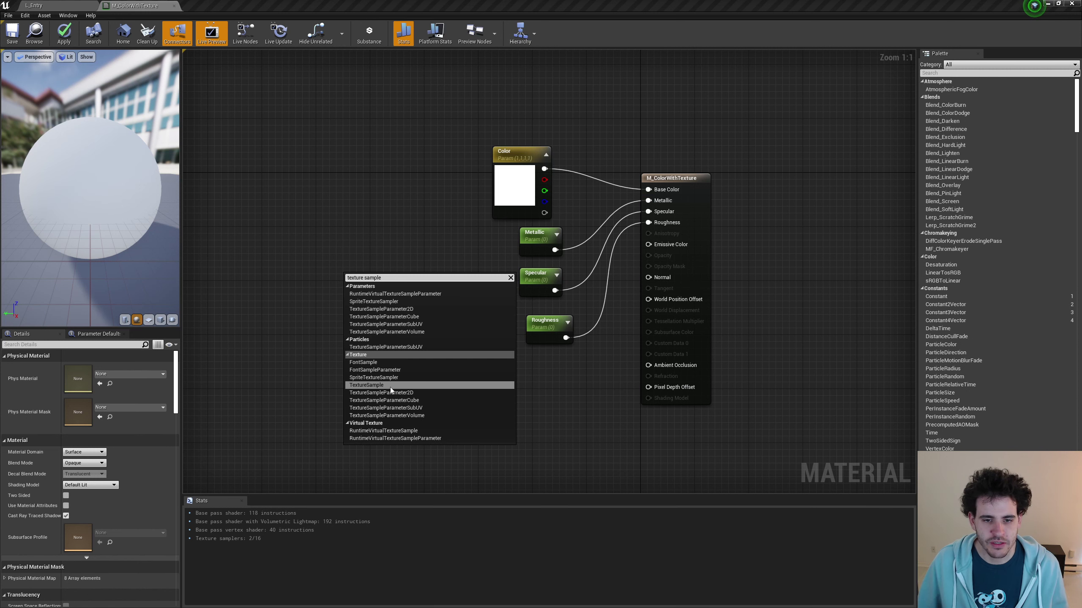
pyautogui.click(367, 385)
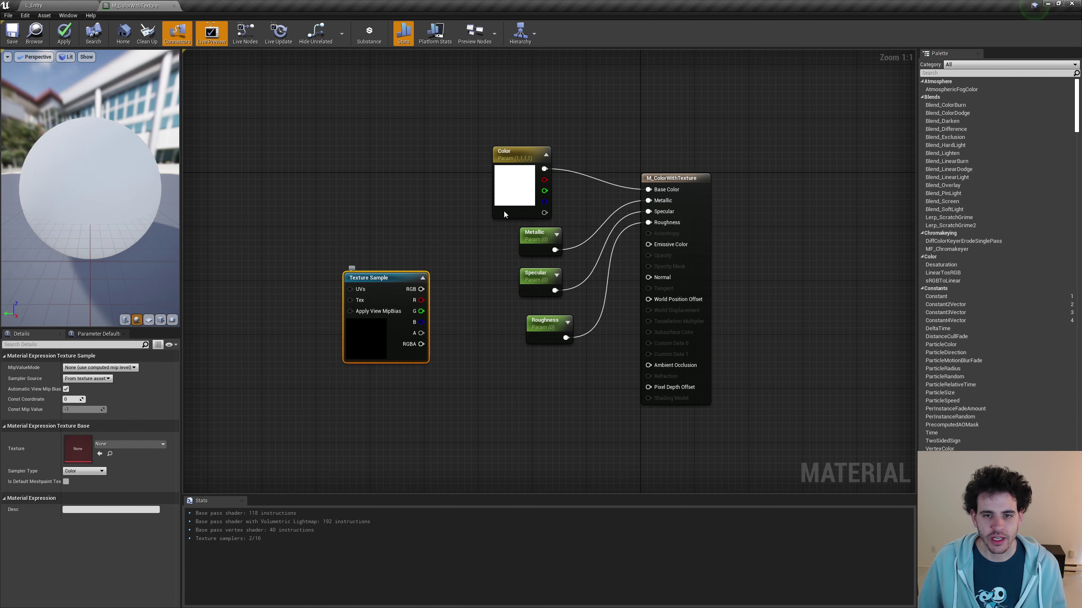
pyautogui.rightClick(385, 285)
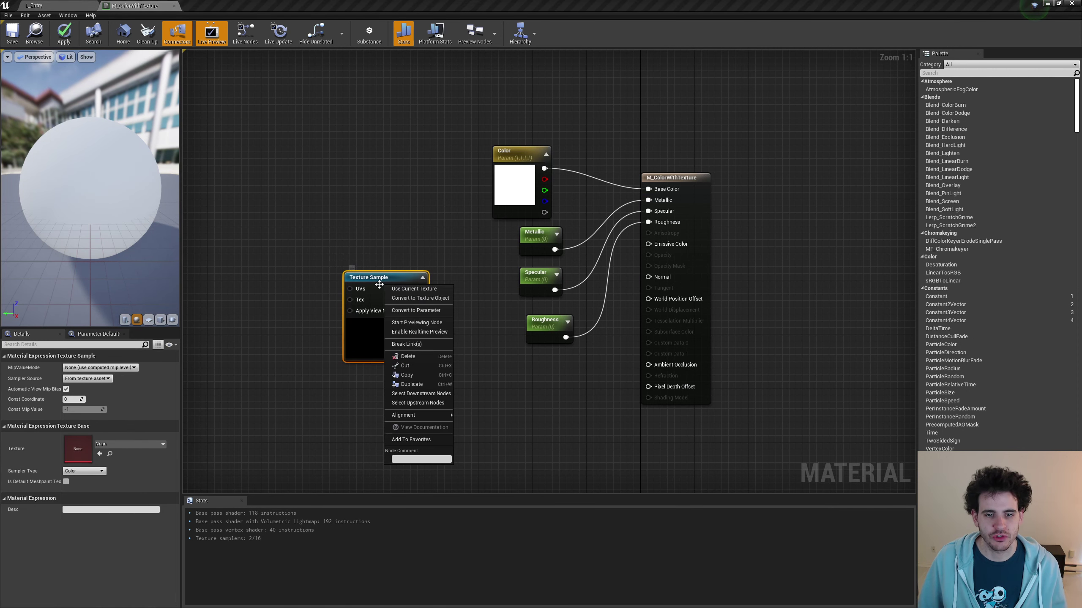
pyautogui.click(416, 310)
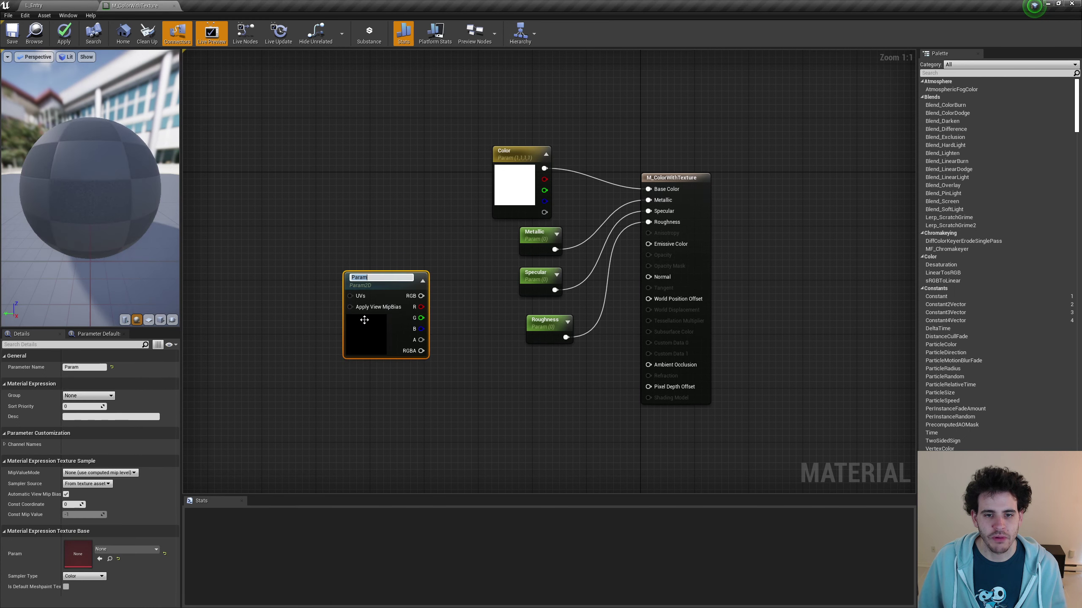
pyautogui.write('Tex')
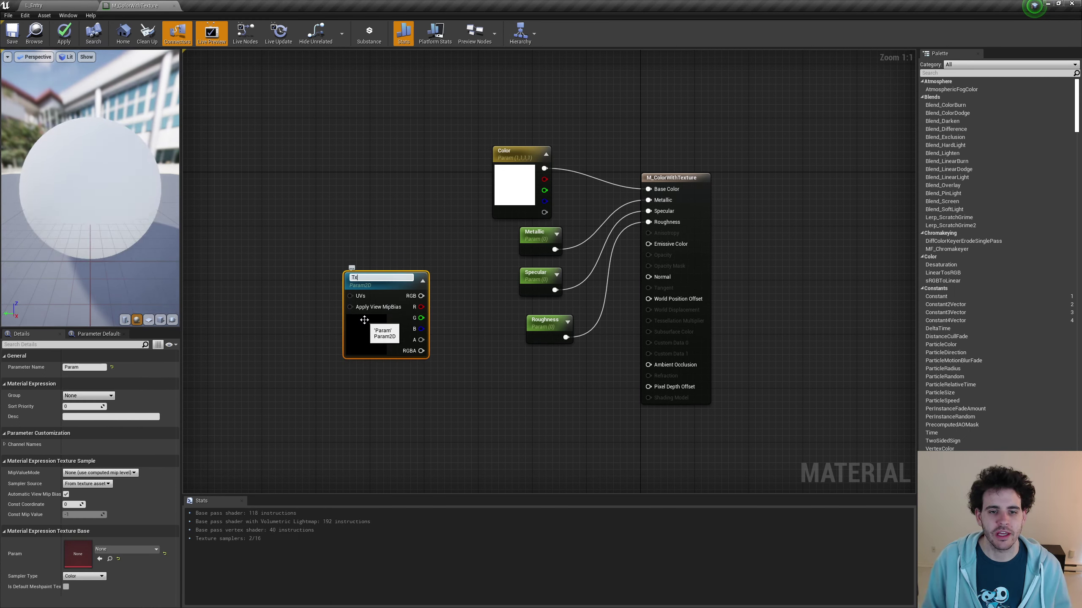
pyautogui.write('ture')
pyautogui.press('Return')
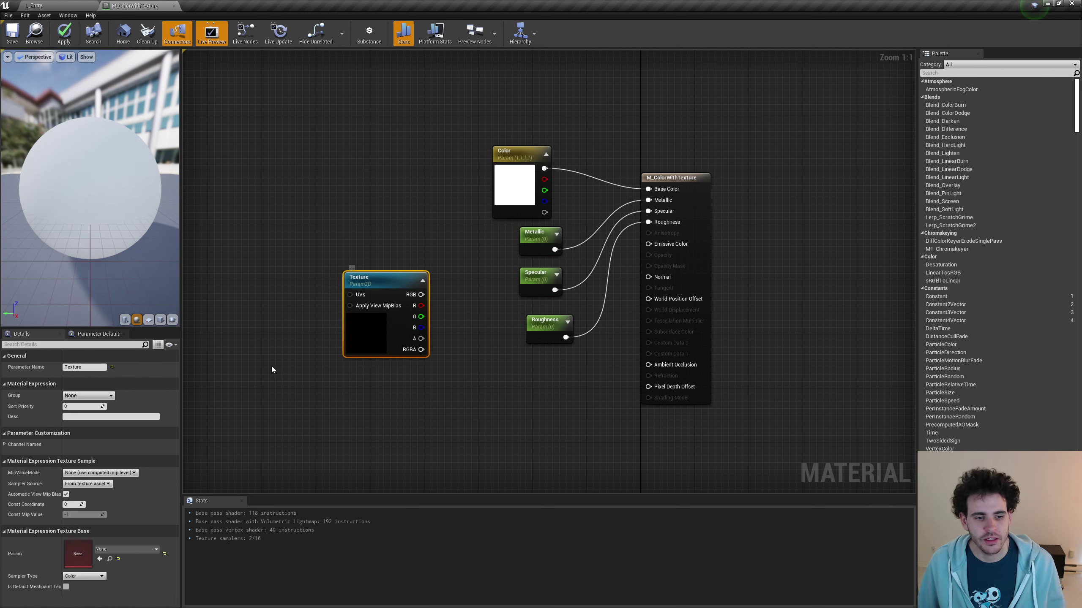
# Assign TX_Square_Line as the default texture of the Texture parameter
pyautogui.click(115, 551)
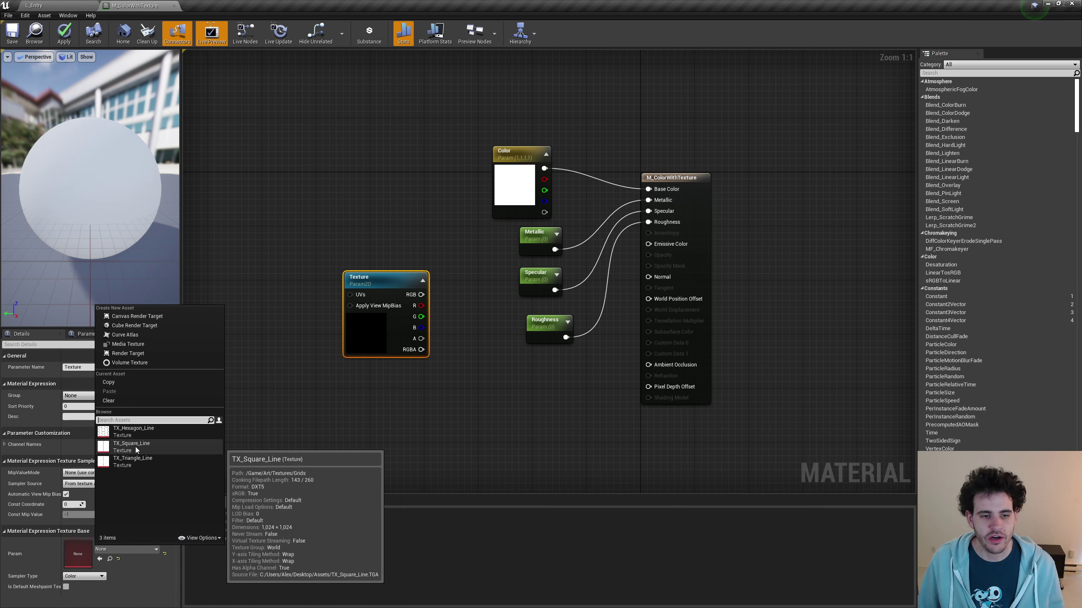
pyautogui.click(147, 446)
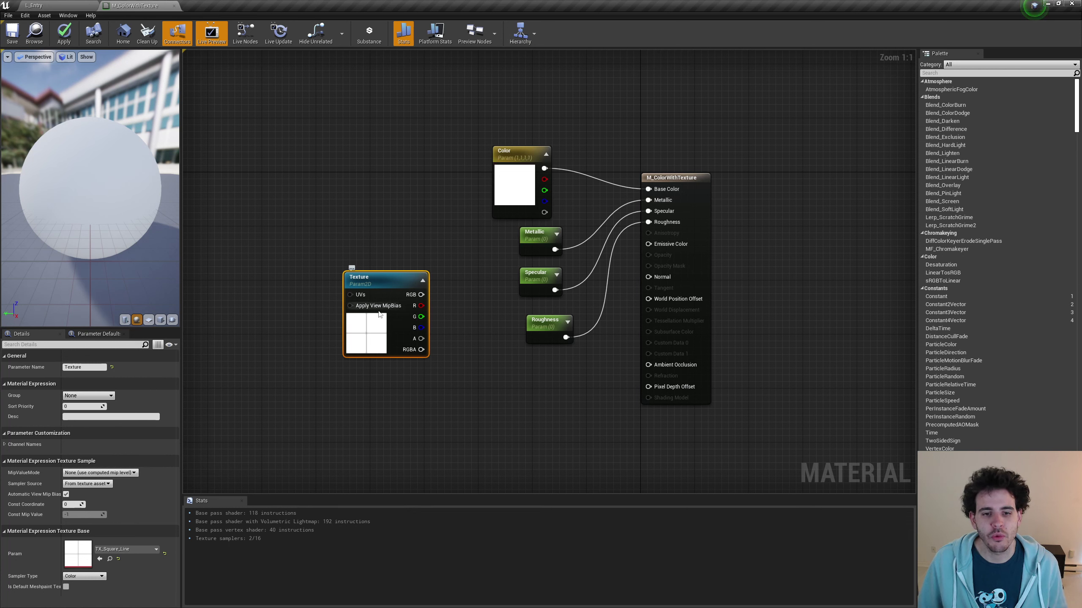
pyautogui.click(645, 179)
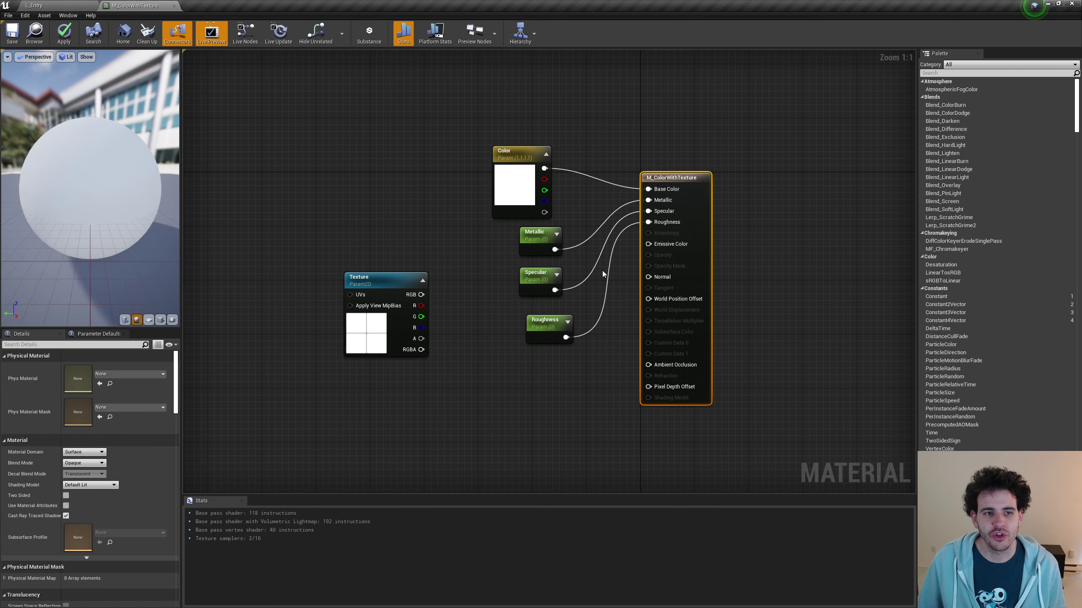
pyautogui.moveTo(127, 192); pyautogui.dragTo(54, 193)
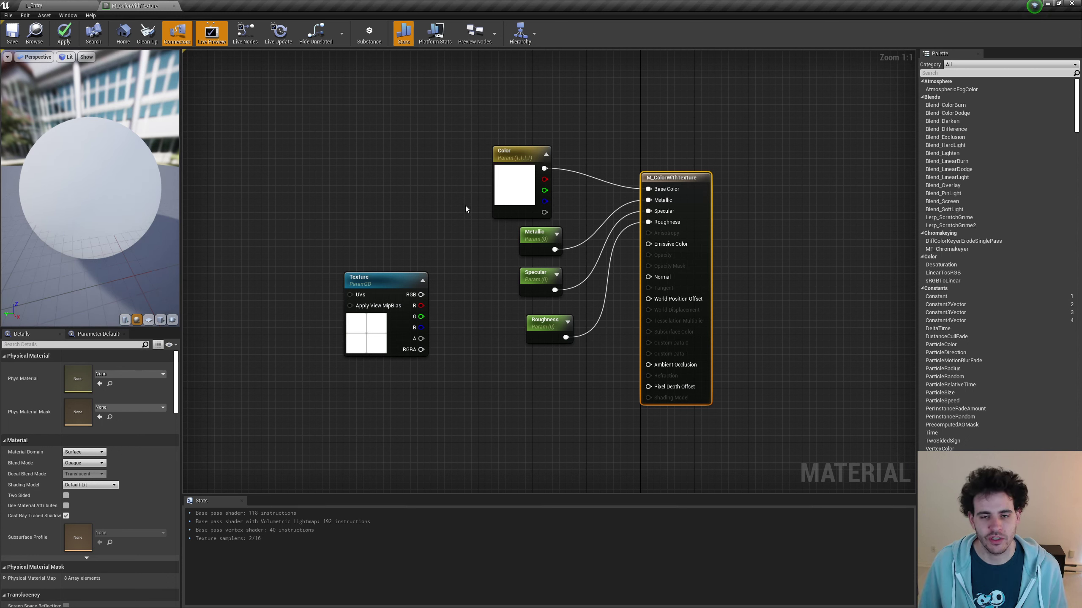
# Add a Multiply node combining Color with the Texture parameter's RGB, and connect its result to Base Color
pyautogui.moveTo(523, 196); pyautogui.dragTo(455, 194)
pyautogui.write('m')
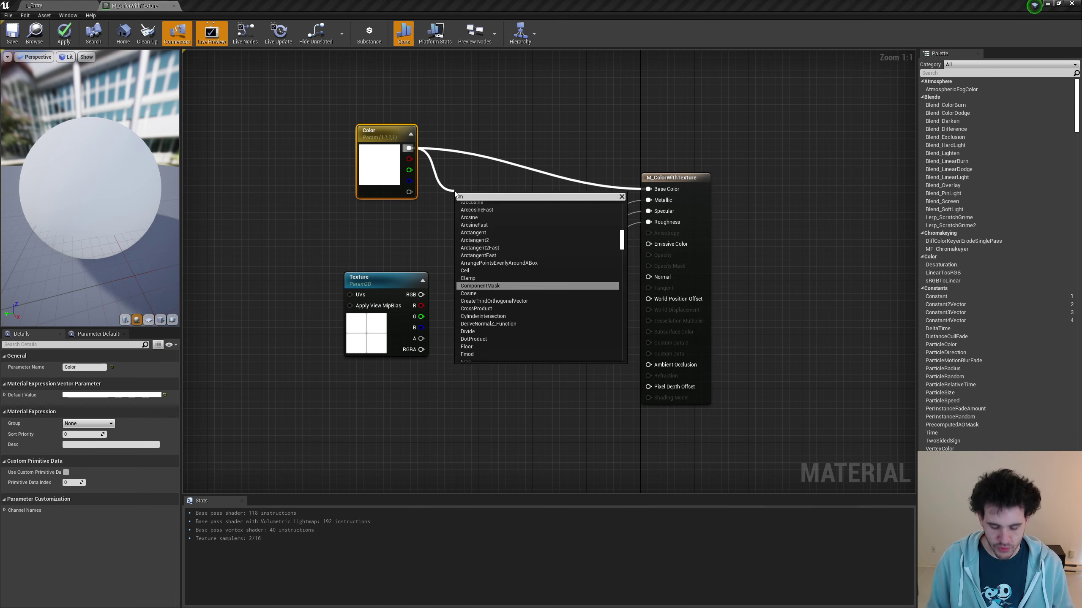
pyautogui.write('ultipl')
pyautogui.press('Return')
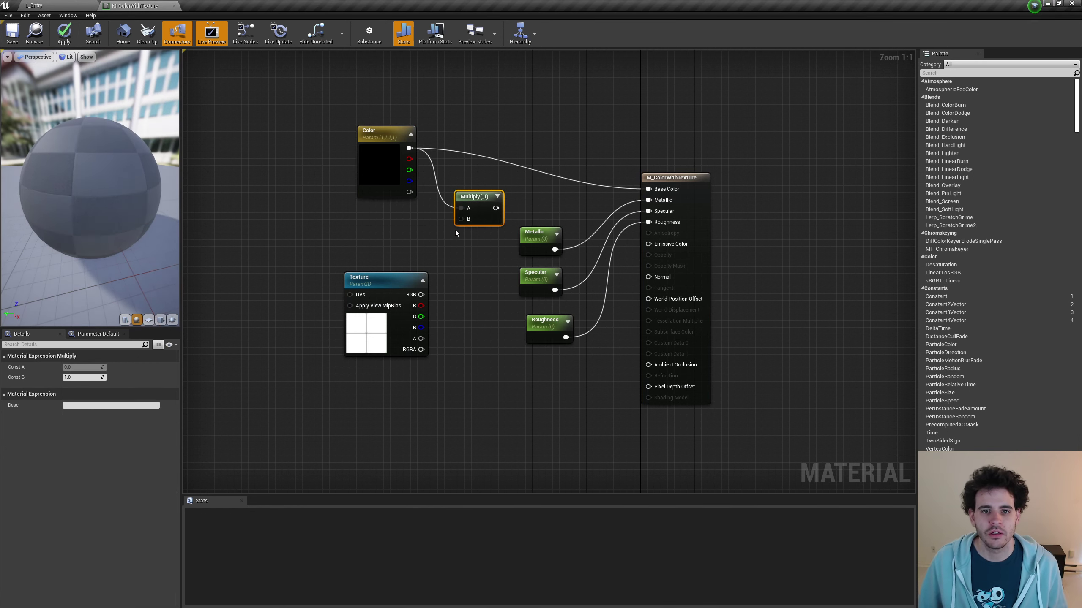
pyautogui.moveTo(382, 325); pyautogui.dragTo(649, 189)
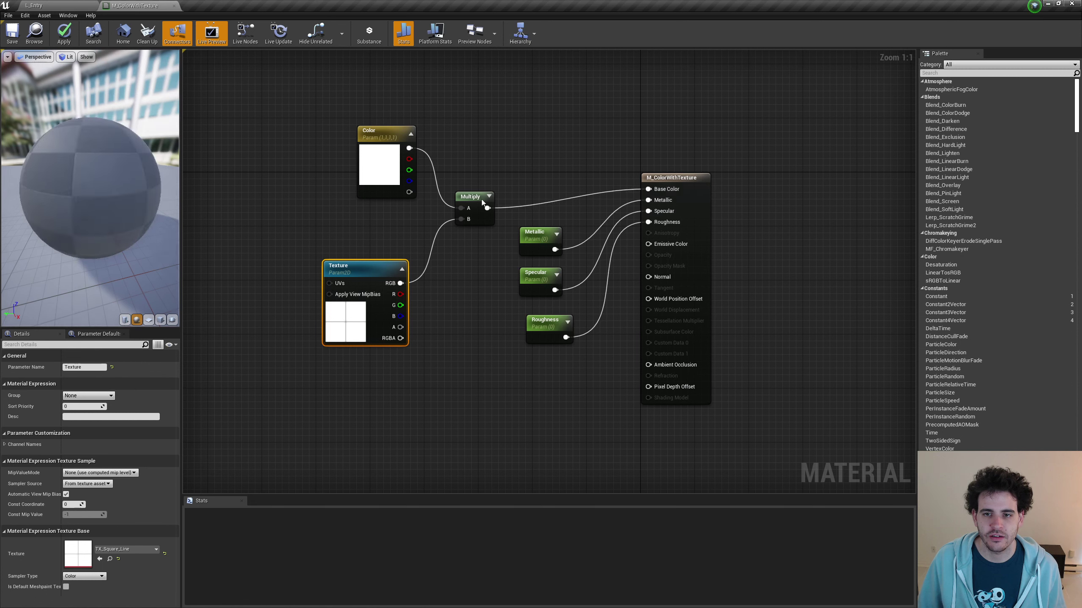
pyautogui.moveTo(471, 196); pyautogui.dragTo(515, 179)
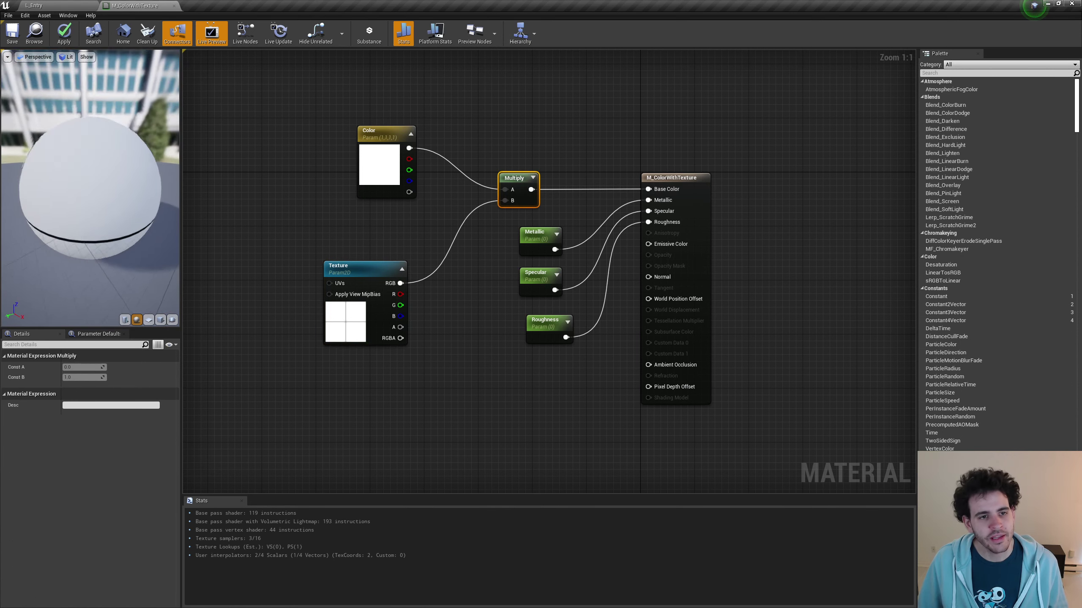
# Inspect the line texture on the preview sphere and switch the material preview to a plane
pyautogui.moveTo(90, 128)
pyautogui.mouseDown()
pyautogui.moveTo(93, 192)
pyautogui.moveTo(90, 128)
pyautogui.mouseUp()
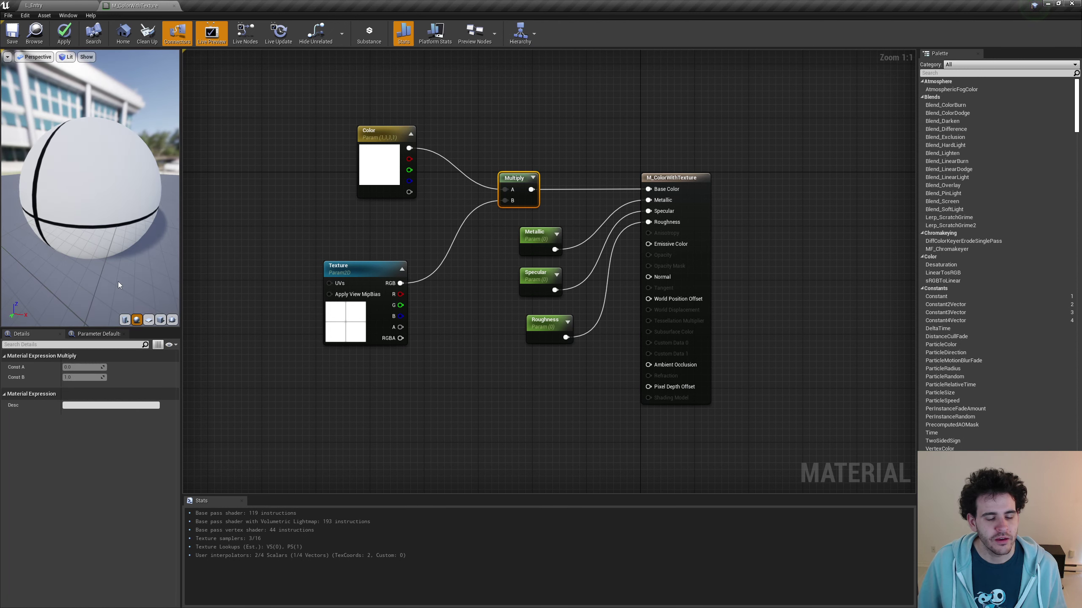
pyautogui.click(149, 320)
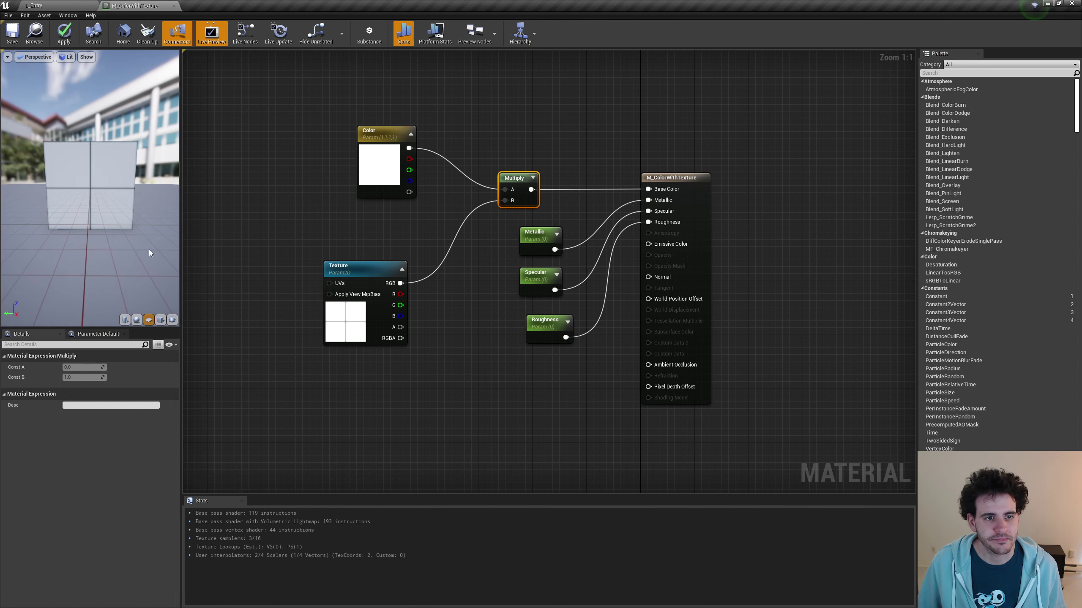
# Save M_ColorWithTexture and apply it to the floor in the L_Entry level
pyautogui.click(12, 33)
pyautogui.click(34, 5)
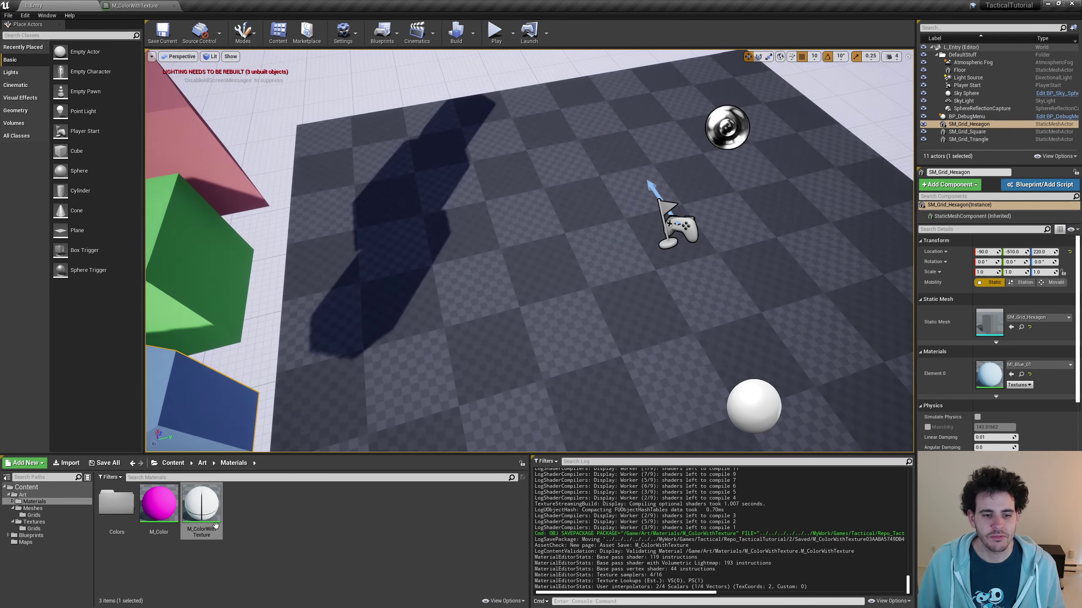
pyautogui.moveTo(202, 505); pyautogui.dragTo(498, 231)
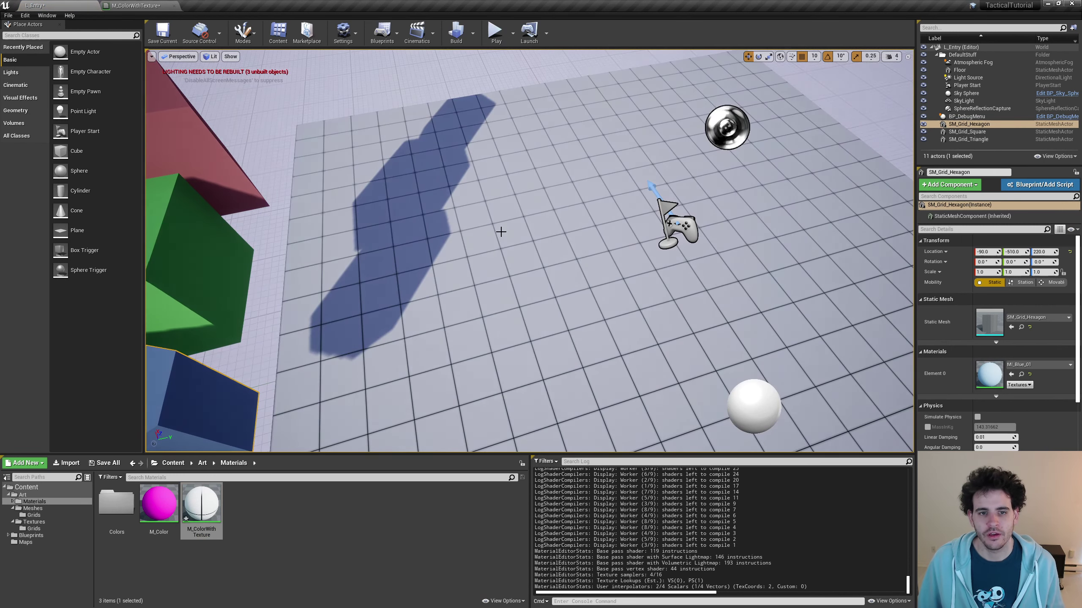
# Move the floor to location X 40, Y -50 to check whether the grid lines travel with it
pyautogui.moveTo(498, 231)
pyautogui.mouseDown(button='right')
pyautogui.moveTo(464, 230)
pyautogui.moveTo(497, 248)
pyautogui.mouseUp(button='right')
pyautogui.click(512, 316)
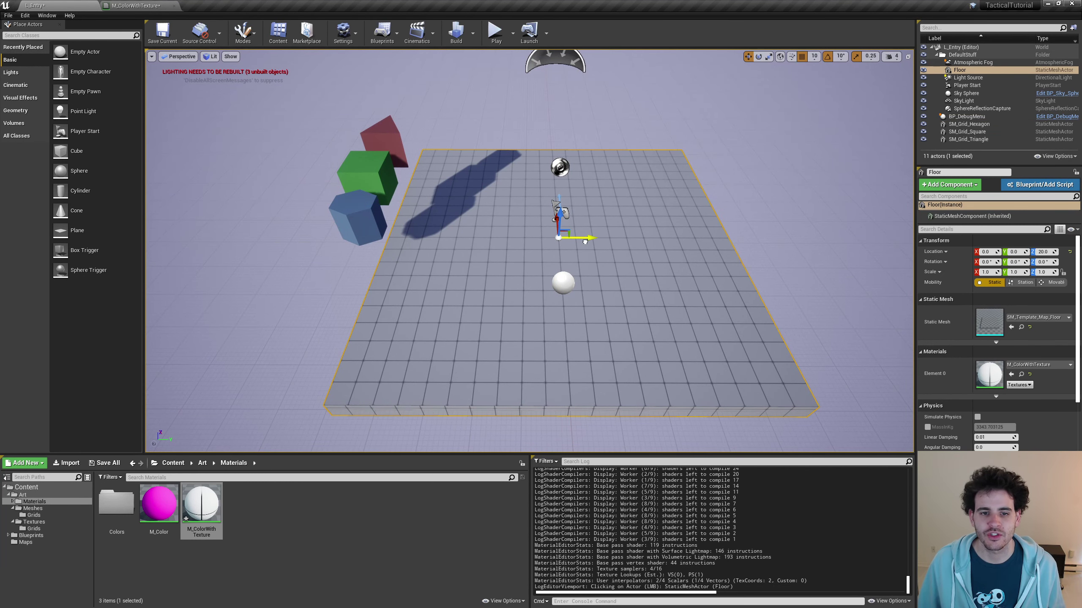
pyautogui.moveTo(584, 242); pyautogui.dragTo(606, 239)
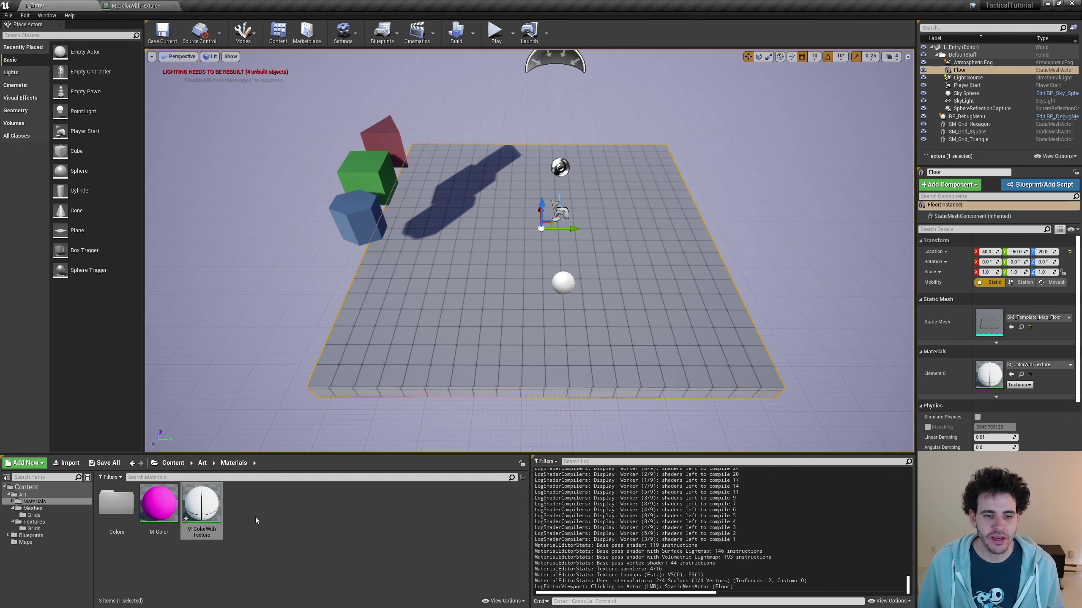
# Reopen M_ColorWithTexture and add a WorldAlignedTexture node below the Texture sample
pyautogui.doubleClick(210, 516)
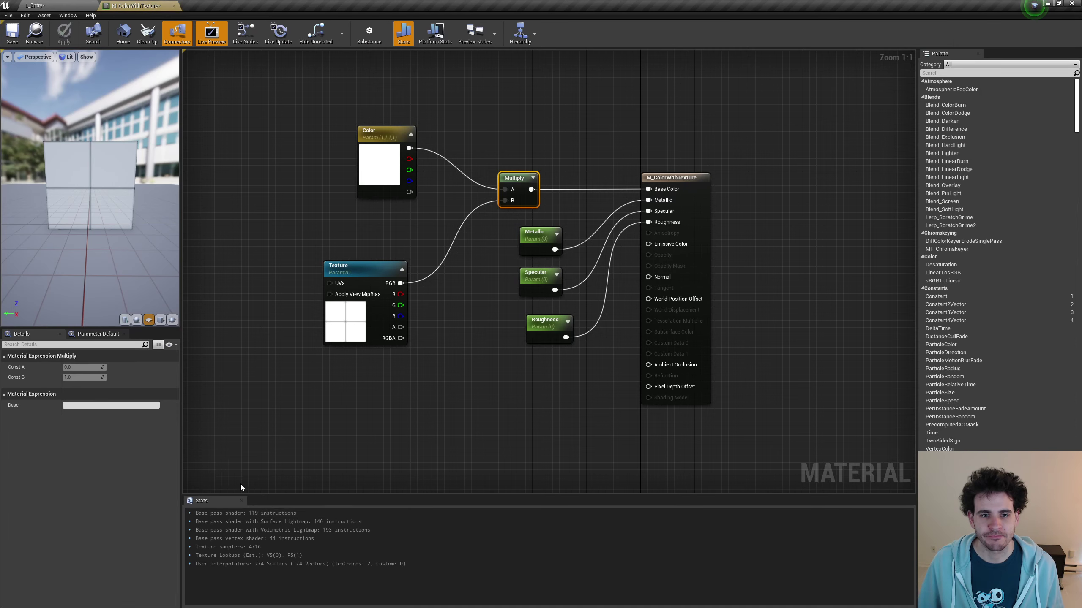
pyautogui.click(328, 409)
pyautogui.moveTo(404, 383); pyautogui.dragTo(505, 321, button='right')
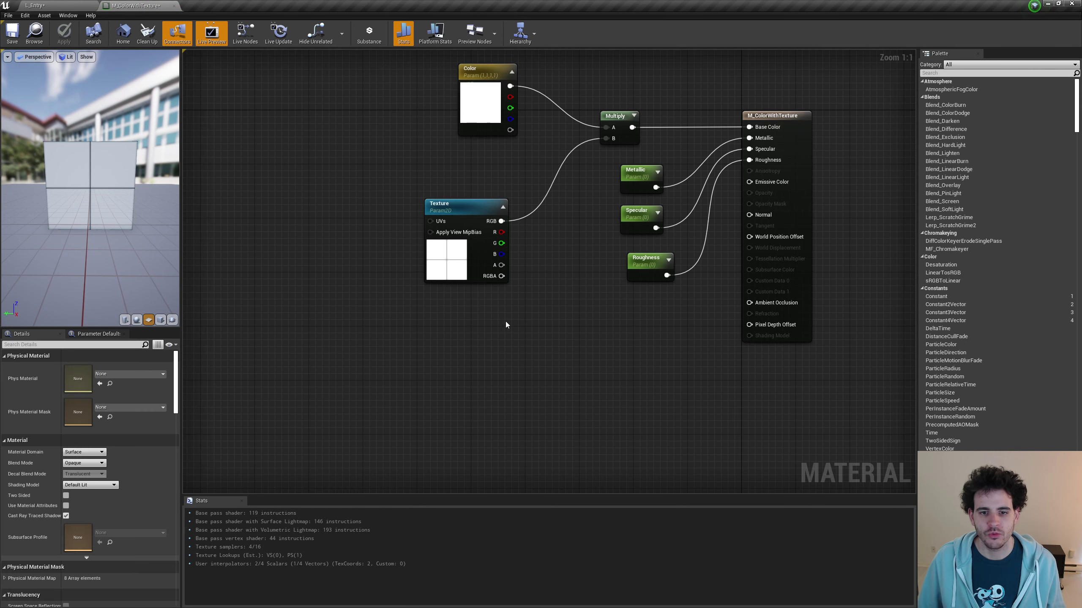
pyautogui.rightClick(466, 338)
pyautogui.write('worl')
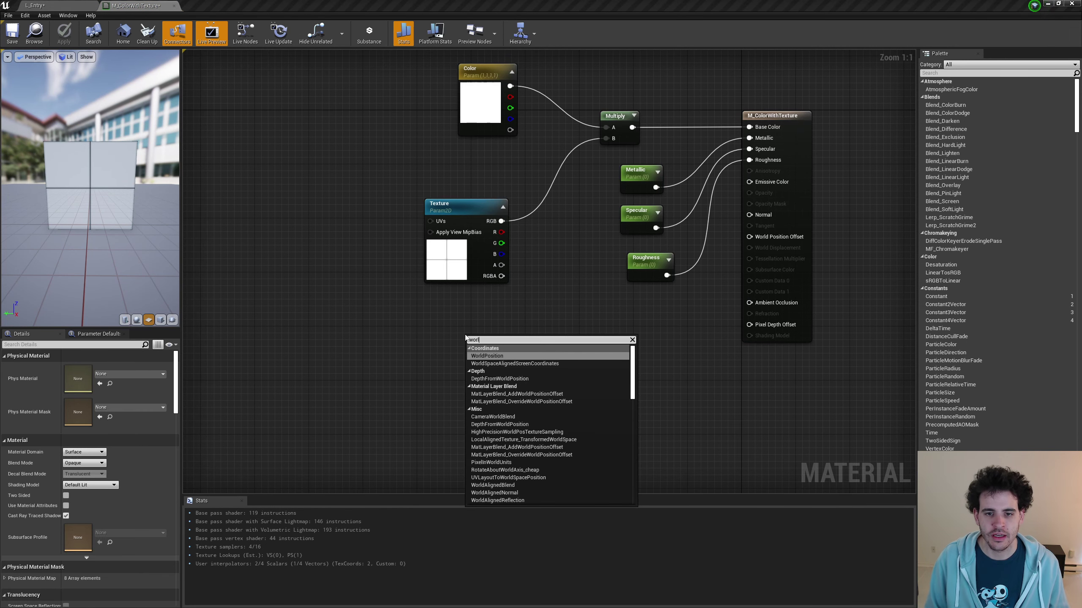
pyautogui.write('d aline')
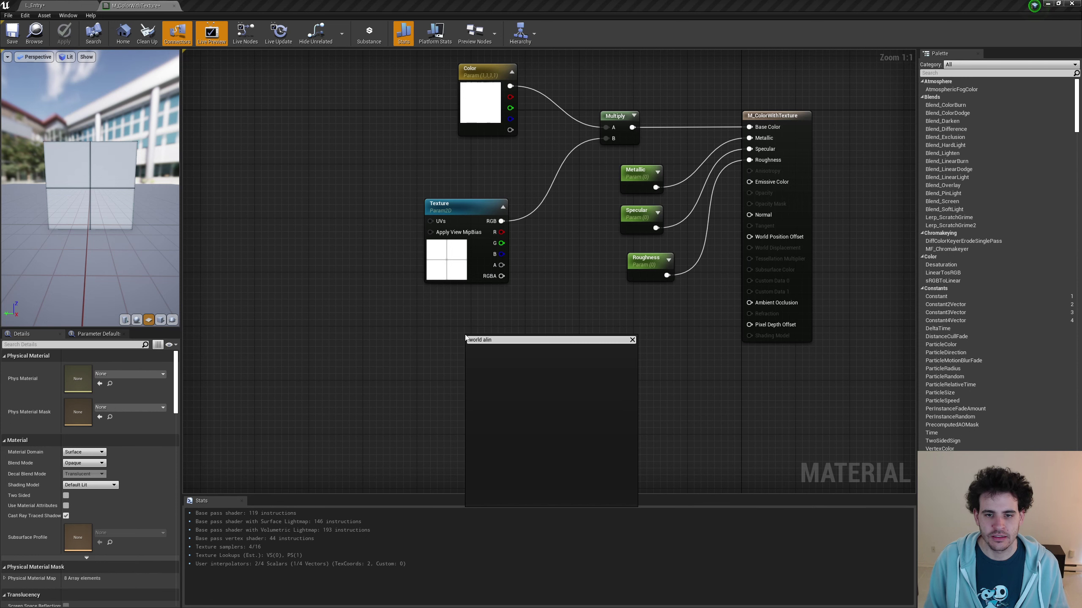
pyautogui.press('BackSpace')
pyautogui.write('gned texture')
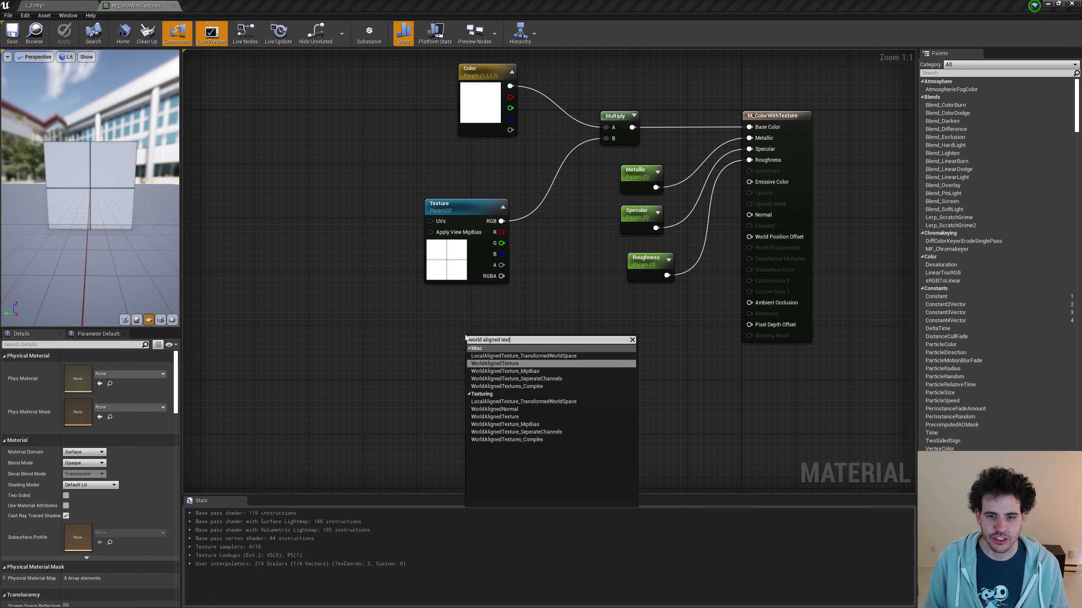
pyautogui.click(503, 364)
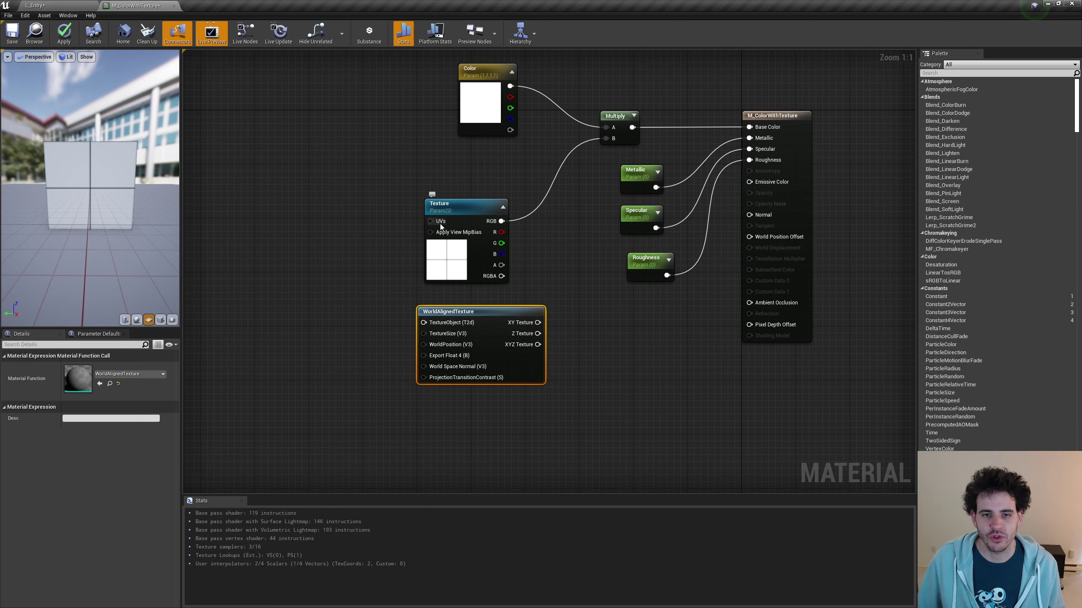
# Add a TextureObjectParameter node named Texture as the source for the WorldAlignedTexture node
pyautogui.moveTo(501, 221); pyautogui.dragTo(434, 325)
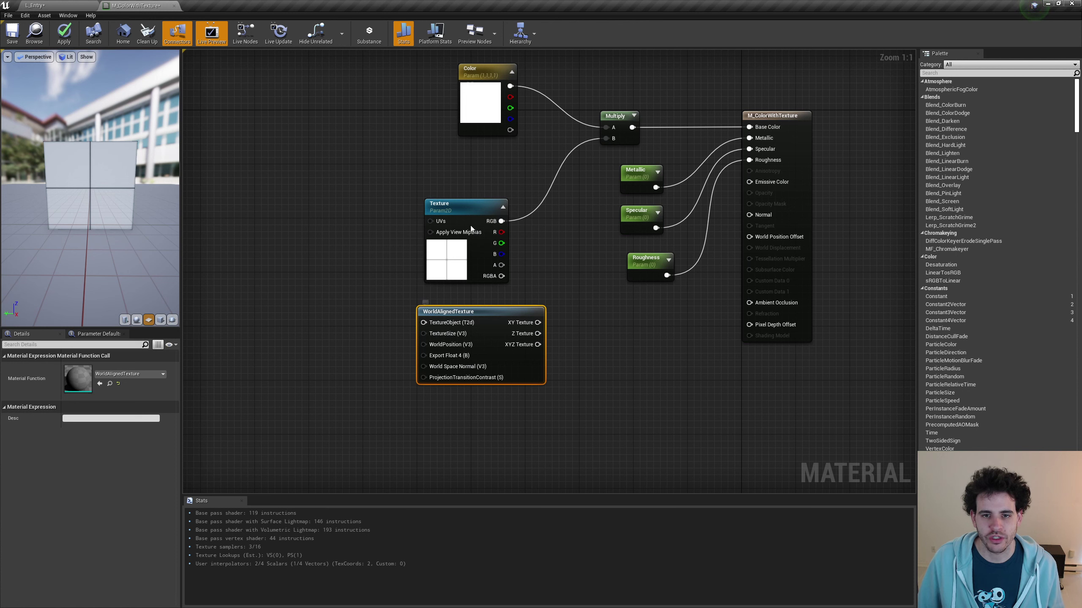
pyautogui.moveTo(501, 221); pyautogui.dragTo(441, 324)
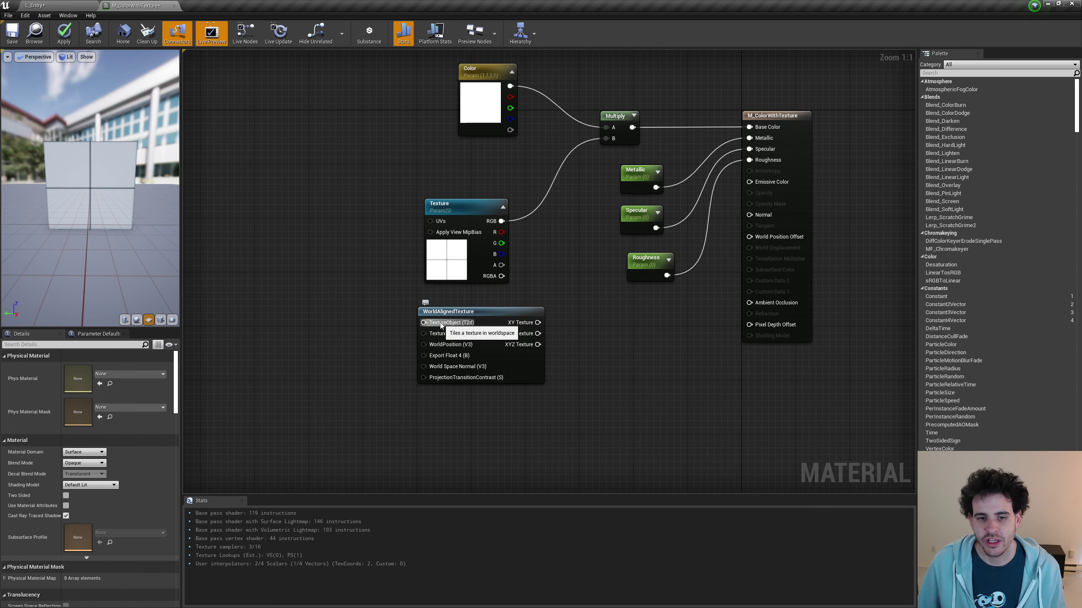
pyautogui.rightClick(311, 282)
pyautogui.write('texture object')
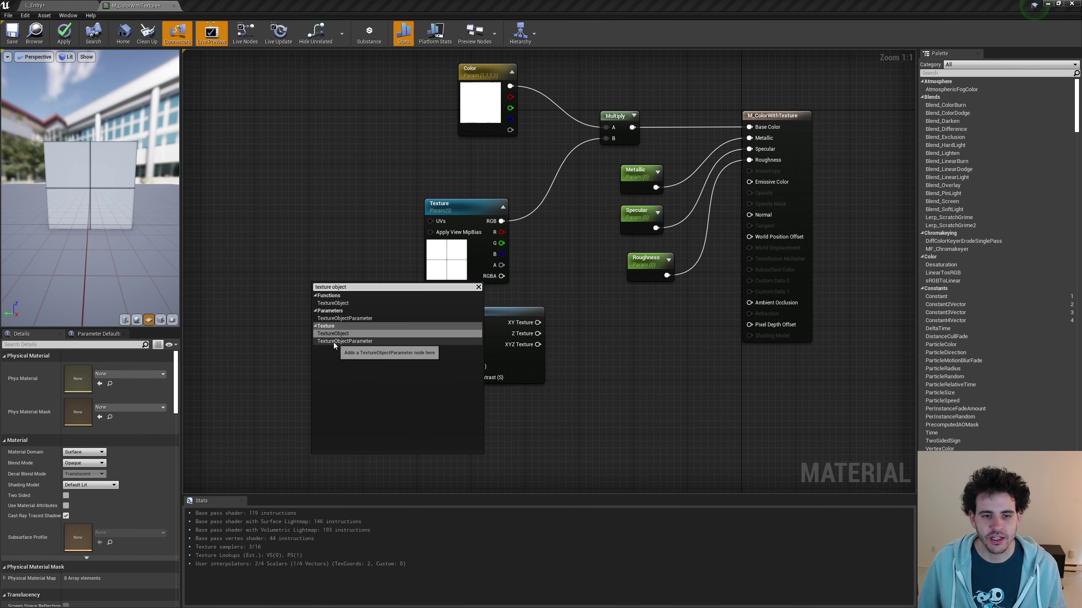
pyautogui.click(370, 343)
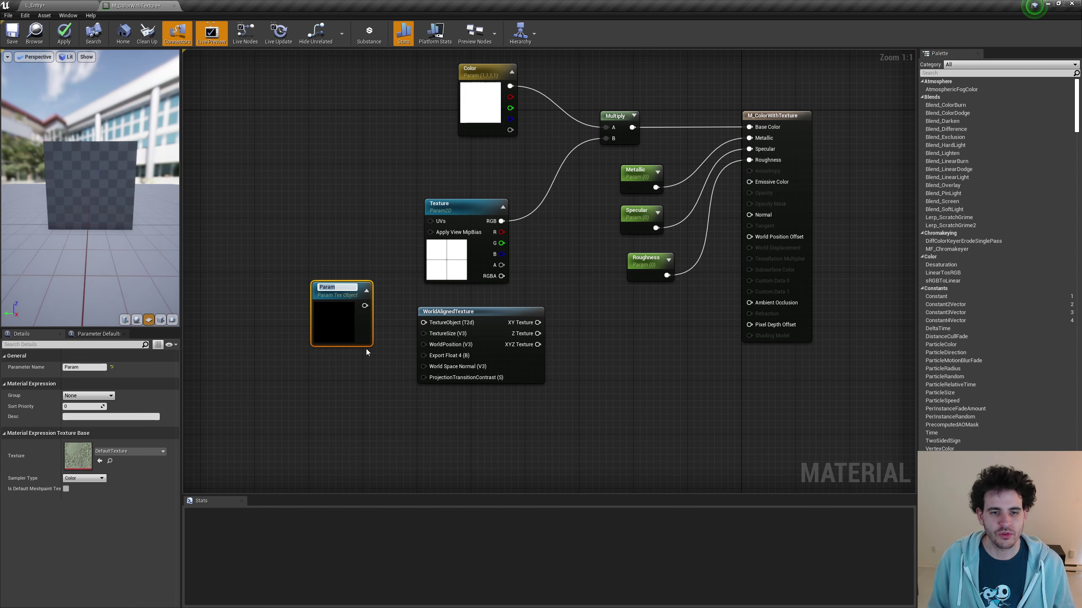
pyautogui.write('Texture')
pyautogui.press('Return')
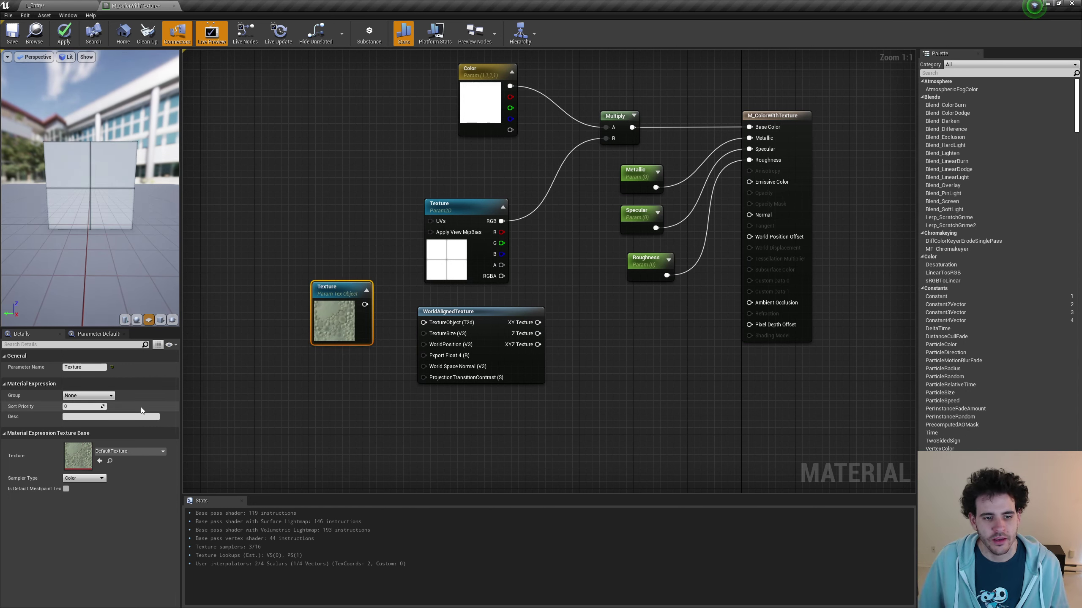
# Assign TX_Square_Line to the texture object parameter and connect it to WorldAlignedTexture's TextureObject input
pyautogui.click(110, 451)
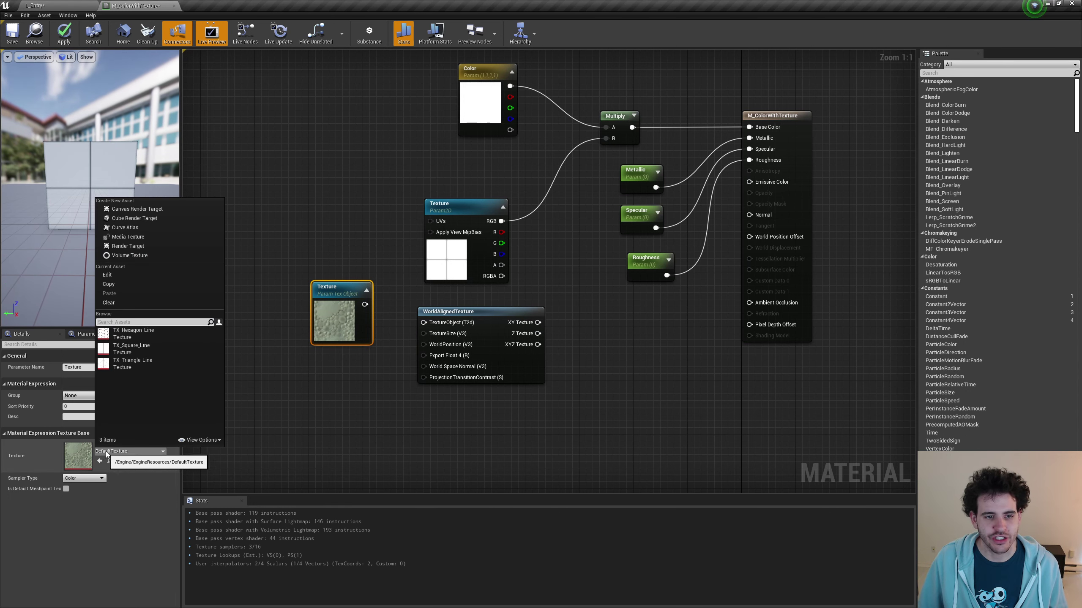
pyautogui.click(151, 349)
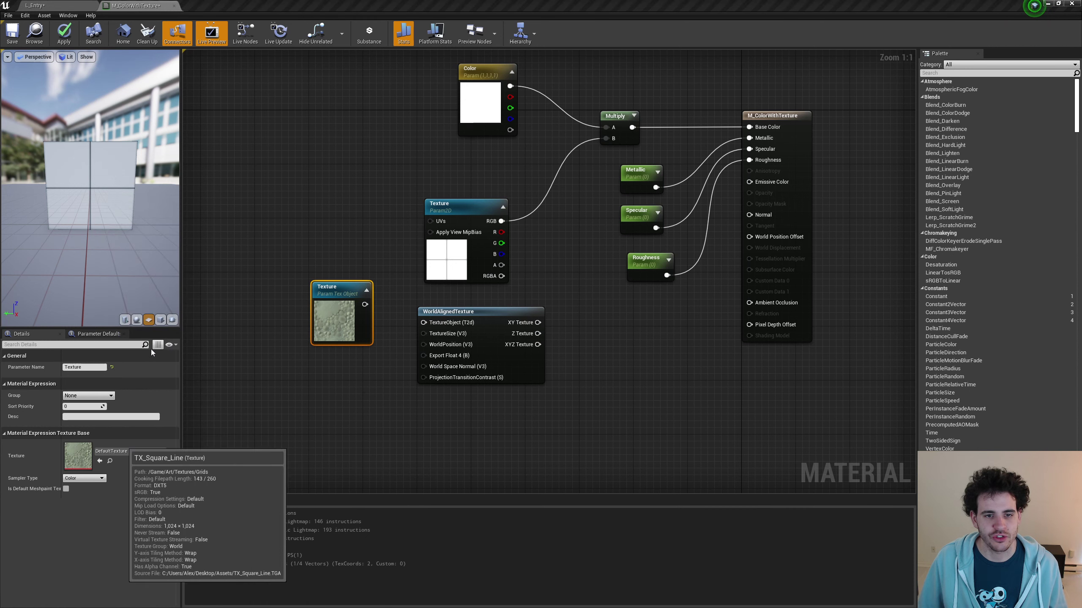
pyautogui.moveTo(365, 304); pyautogui.dragTo(462, 325)
pyautogui.moveTo(335, 329); pyautogui.dragTo(317, 346)
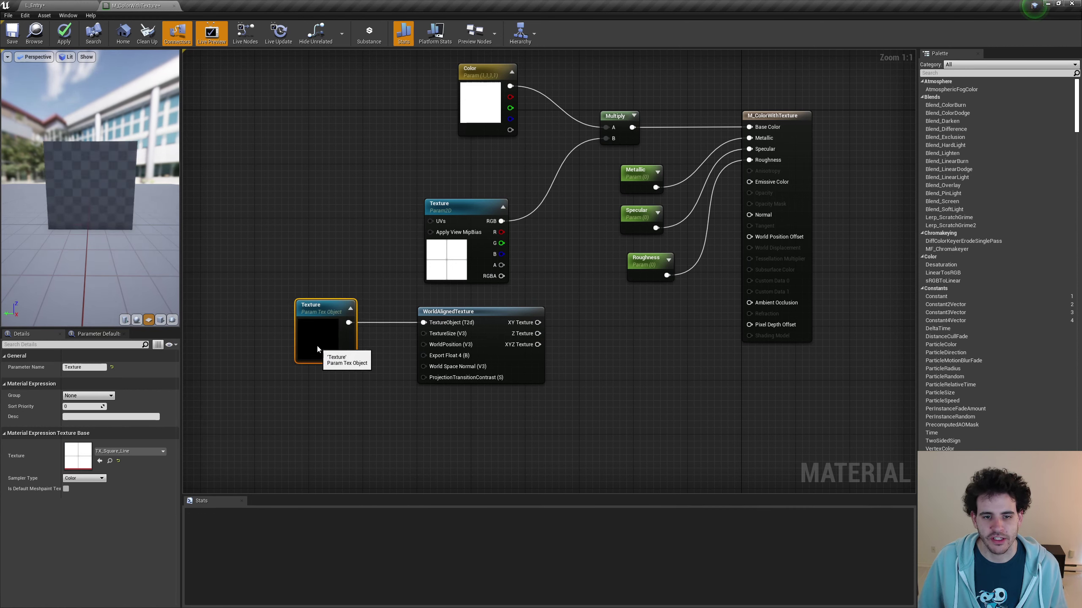
# Connect WorldAlignedTexture's XYZ Texture output to Multiply's B input and delete the old Texture sample node
pyautogui.click(314, 410)
pyautogui.moveTo(538, 344); pyautogui.dragTo(605, 139)
pyautogui.click(480, 255)
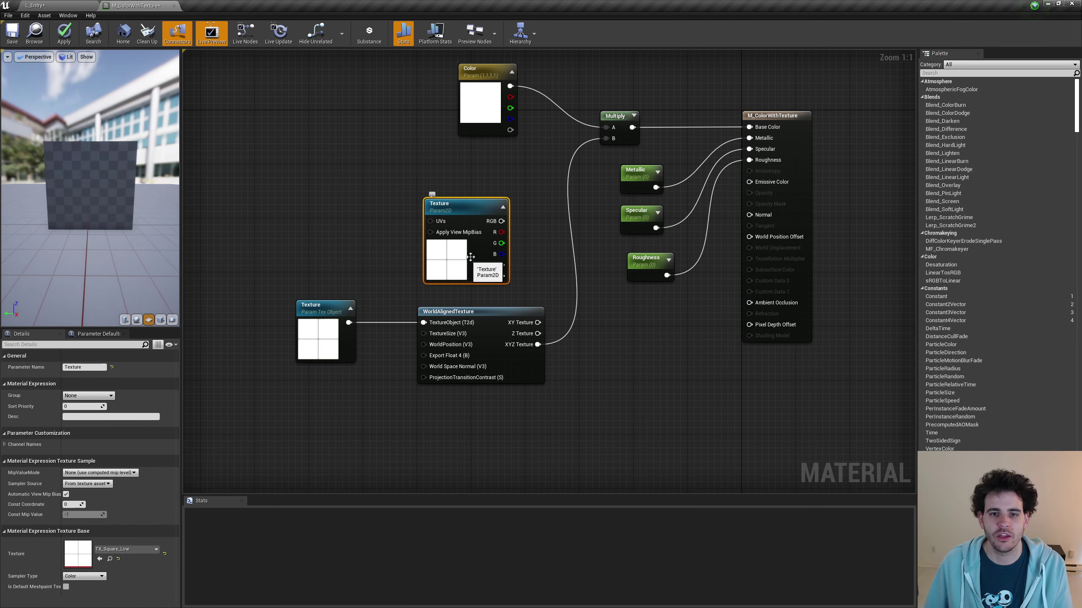
pyautogui.press('Delete')
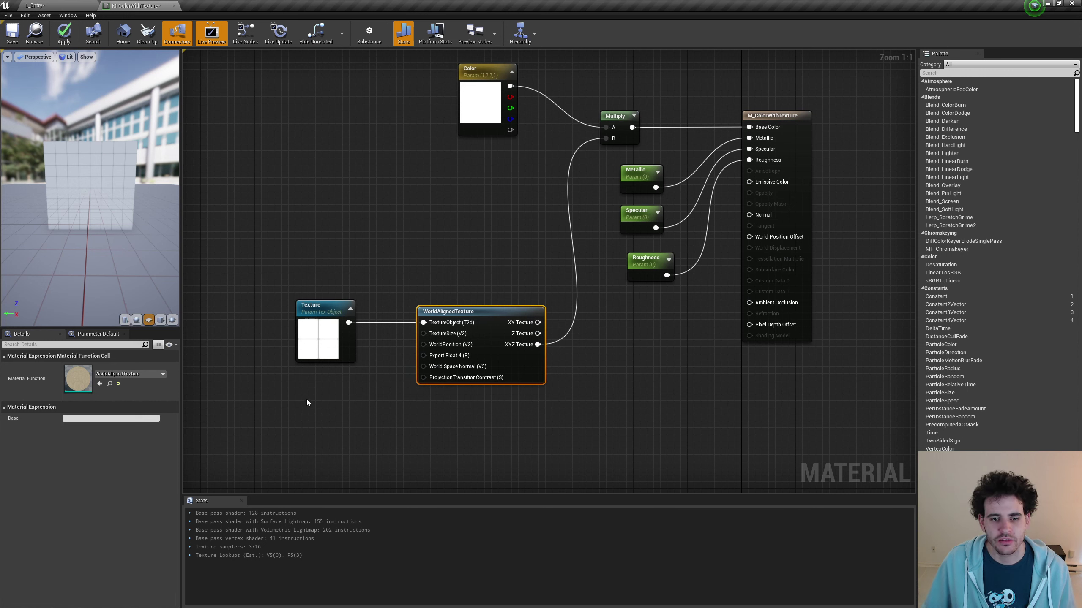
# Add an Absolute World Position node, connect it to WorldAlignedTexture's WorldPosition input, and save the material
pyautogui.rightClick(293, 401)
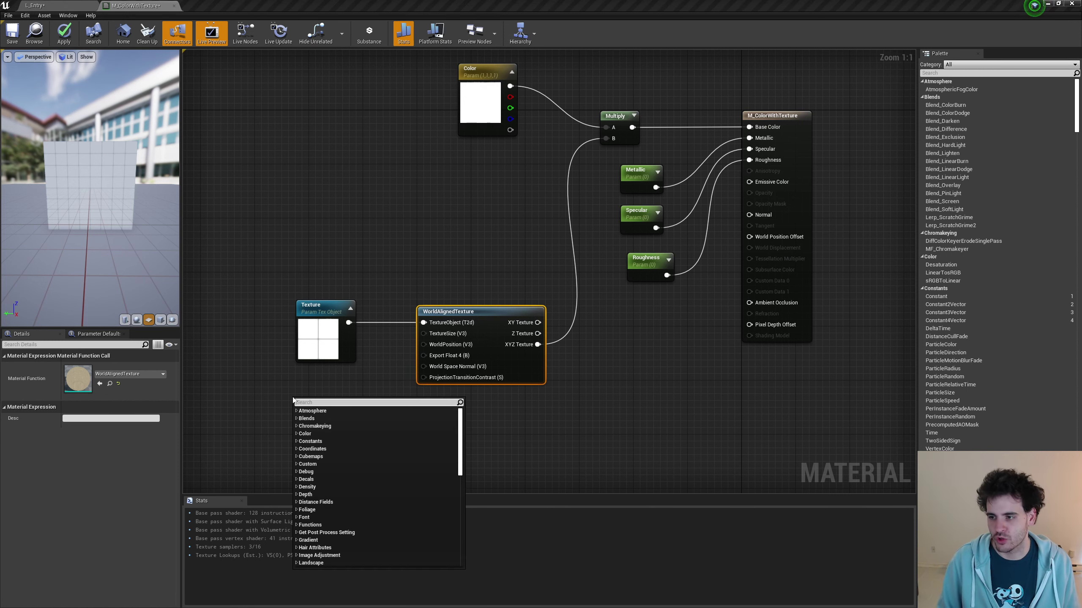
pyautogui.write('world posi')
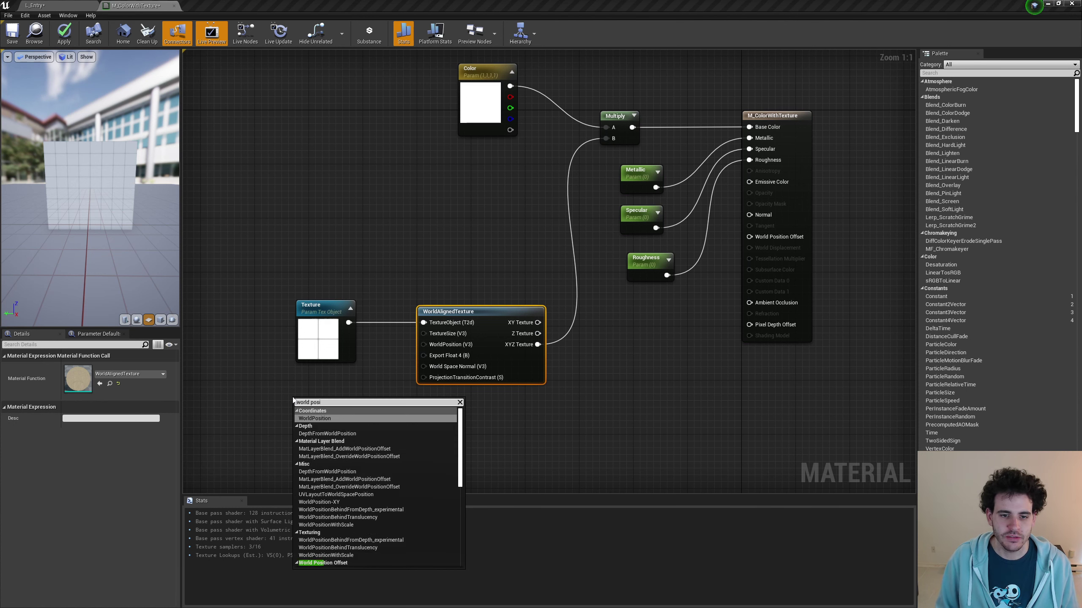
pyautogui.press('Return')
pyautogui.moveTo(365, 420); pyautogui.dragTo(427, 347)
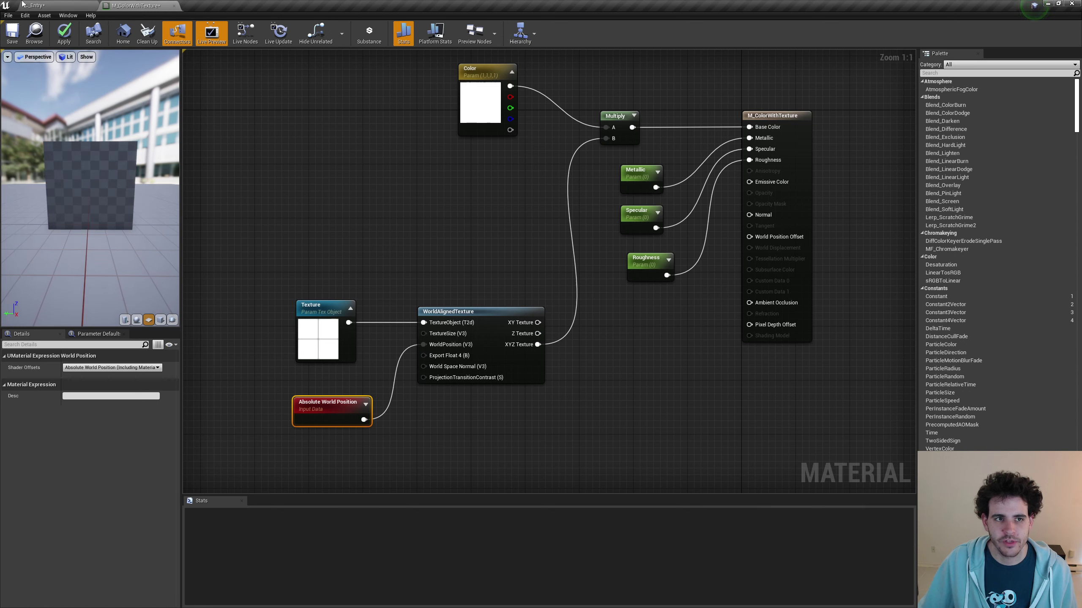
pyautogui.click(12, 34)
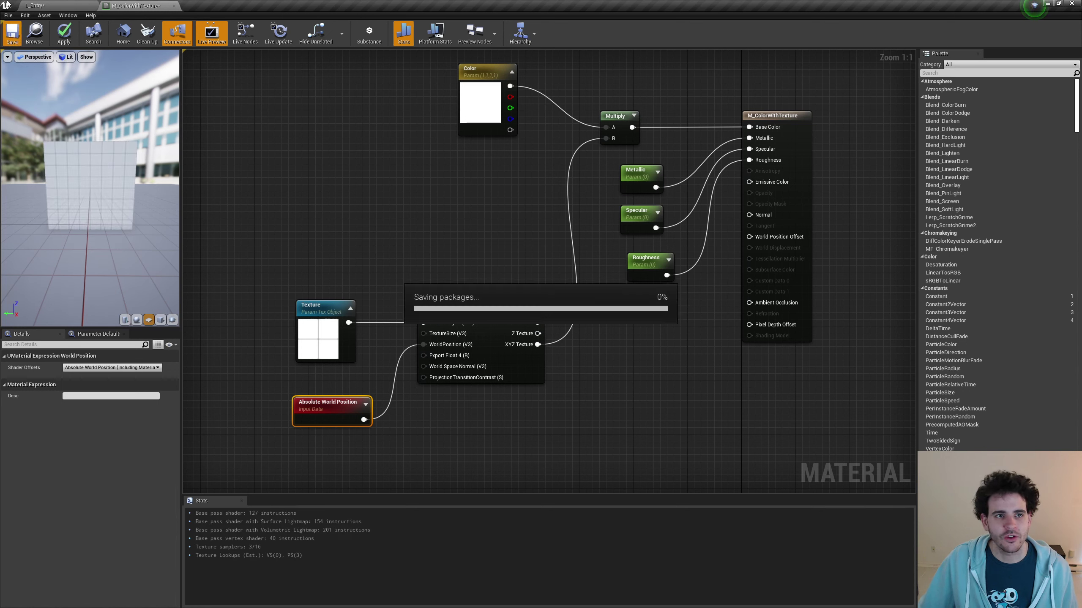
# Return to the level and move the floor to X -20, Y -80 to test the world-aligned grid
pyautogui.click(44, 5)
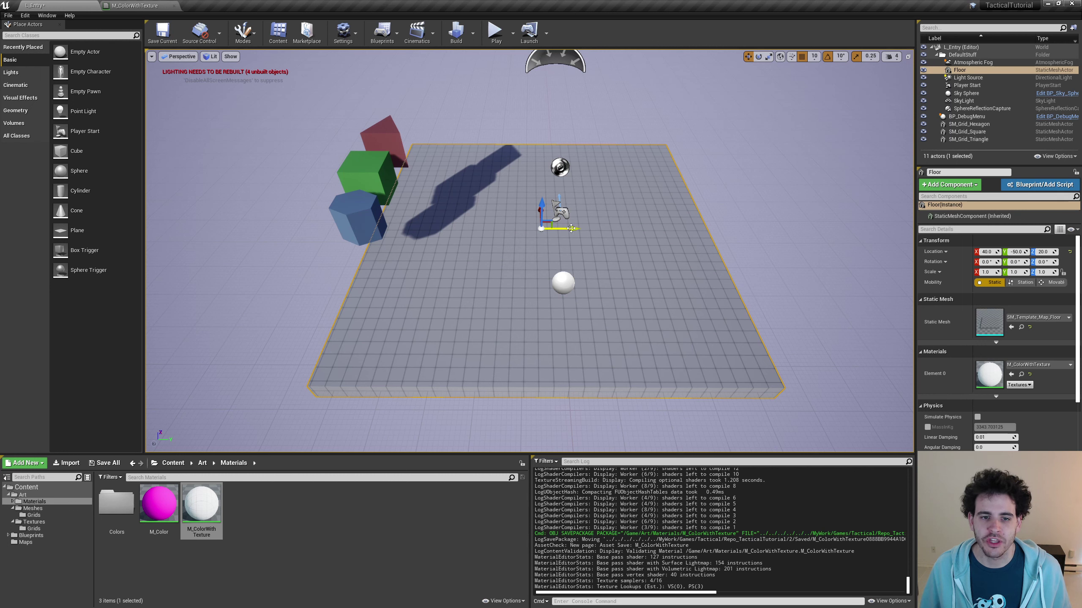
pyautogui.moveTo(571, 229); pyautogui.dragTo(549, 243)
pyautogui.click(203, 508)
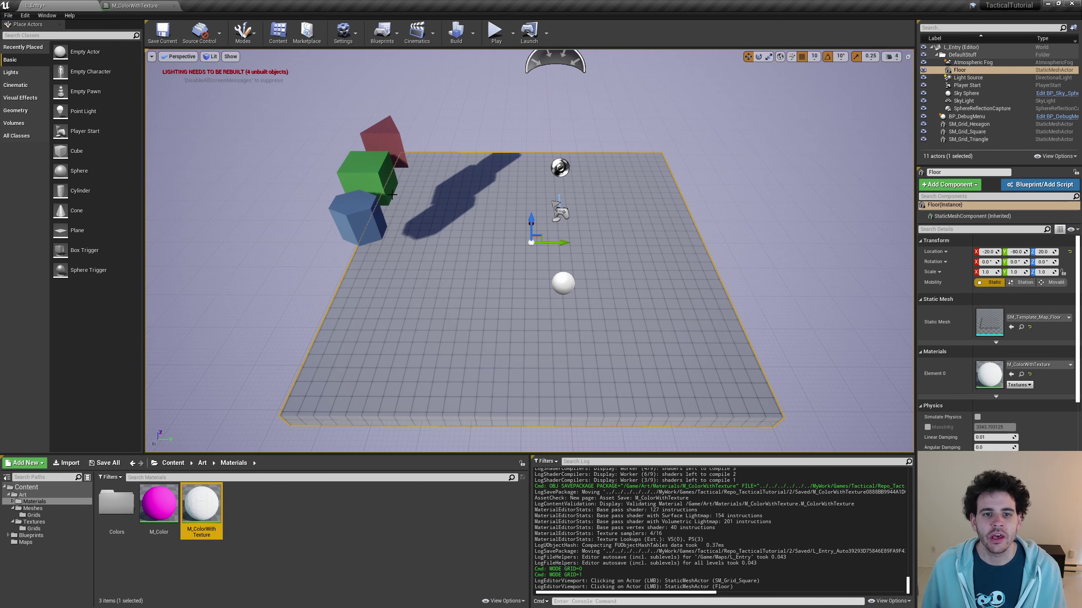
# Reset the locations of SM_Grid_Square and the floor to the world origin
pyautogui.click(366, 165)
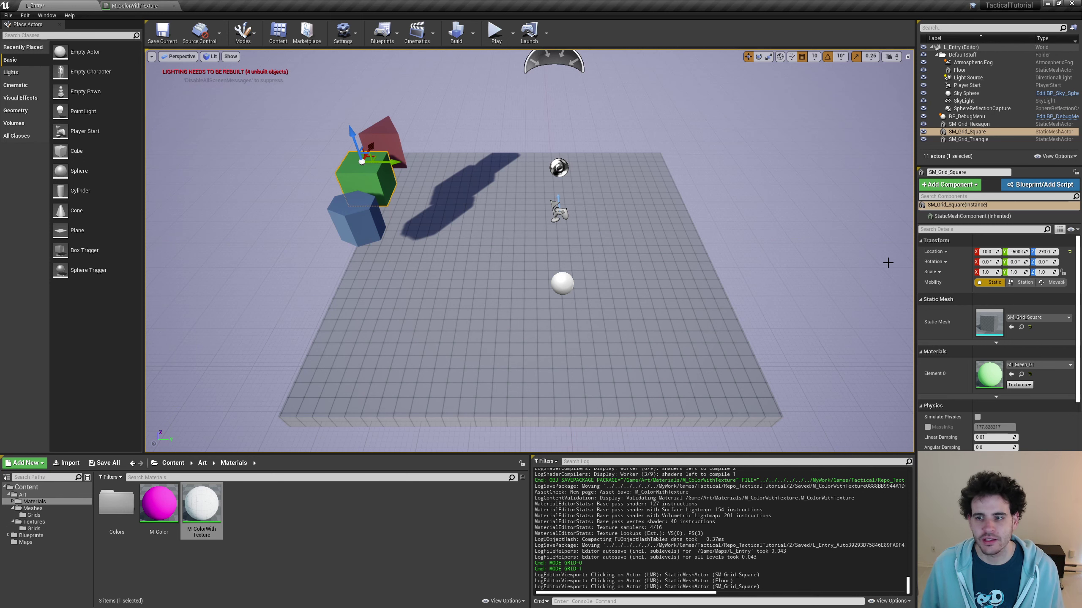
pyautogui.click(1069, 252)
pyautogui.moveTo(613, 322); pyautogui.dragTo(645, 313, button='right')
pyautogui.press('w')
pyautogui.press('s')
pyautogui.click(637, 283)
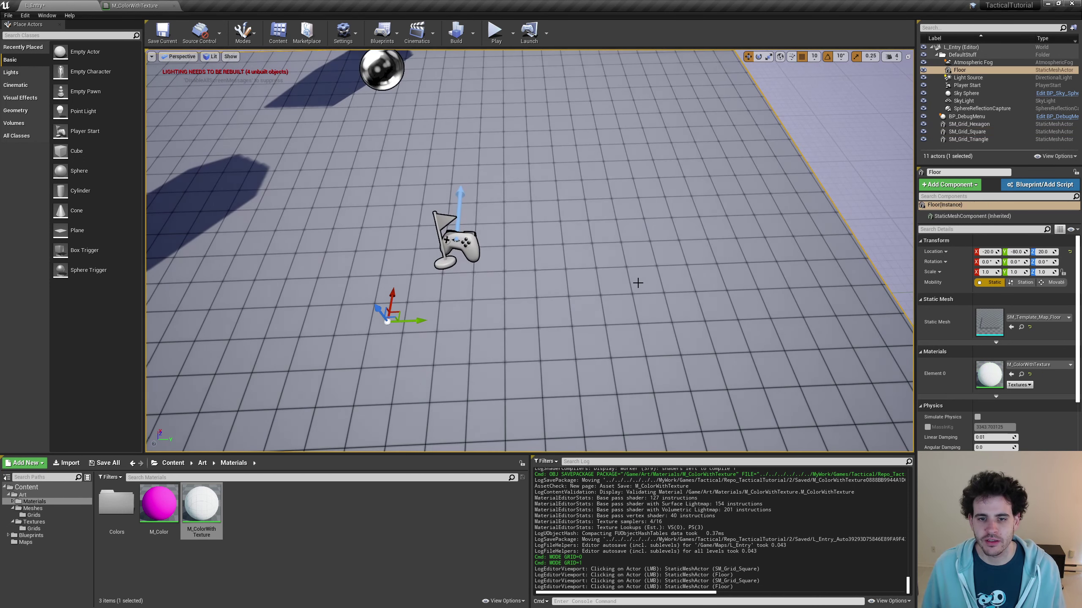
pyautogui.click(1069, 252)
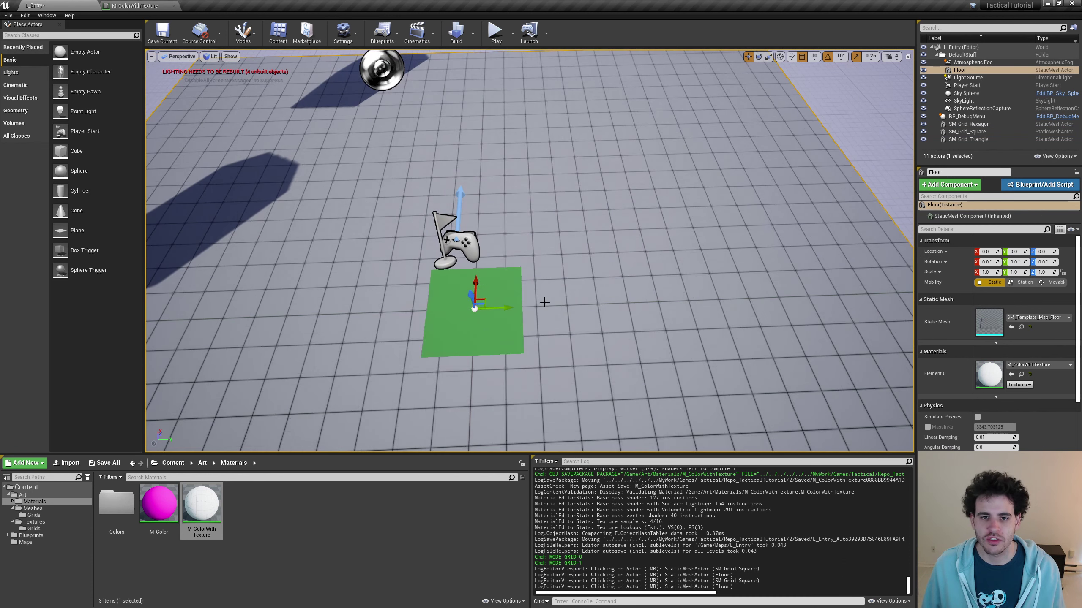
# Raise SM_Grid_Square to Z 10 and compare its size with the floor's grid cells
pyautogui.click(494, 311)
pyautogui.moveTo(493, 311); pyautogui.dragTo(511, 315, button='right')
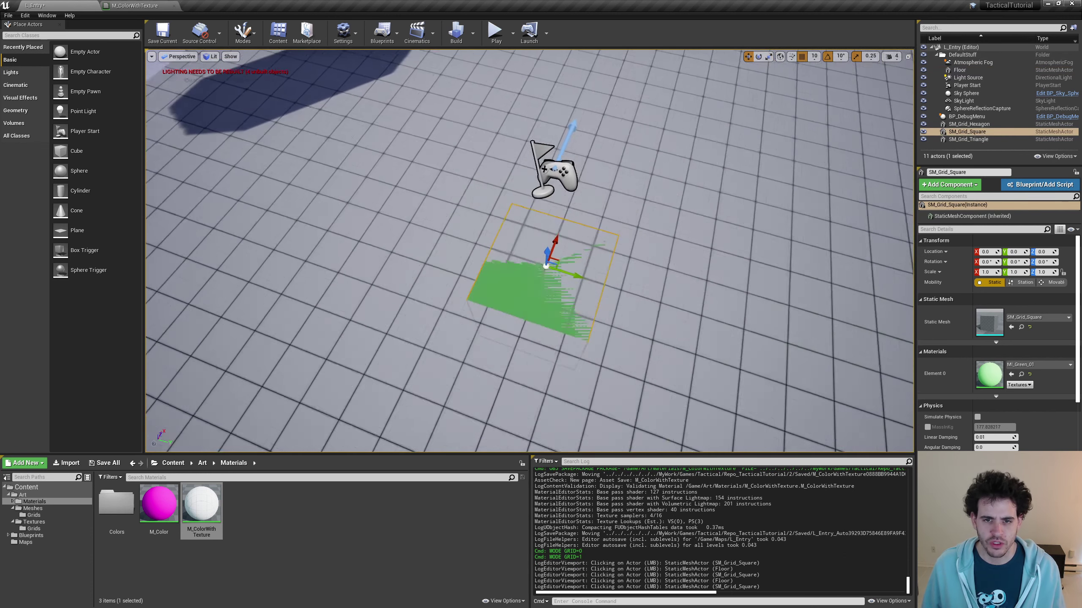
pyautogui.moveTo(573, 285); pyautogui.dragTo(573, 286, button='right')
pyautogui.press('w')
pyautogui.moveTo(547, 265); pyautogui.dragTo(547, 258)
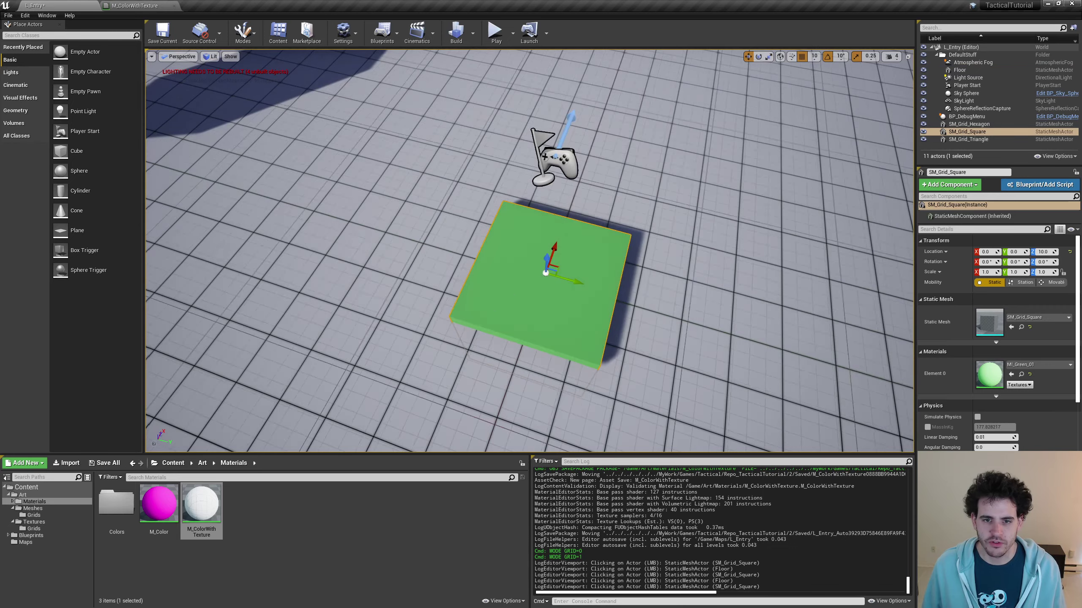
pyautogui.moveTo(414, 348); pyautogui.dragTo(414, 347, button='right')
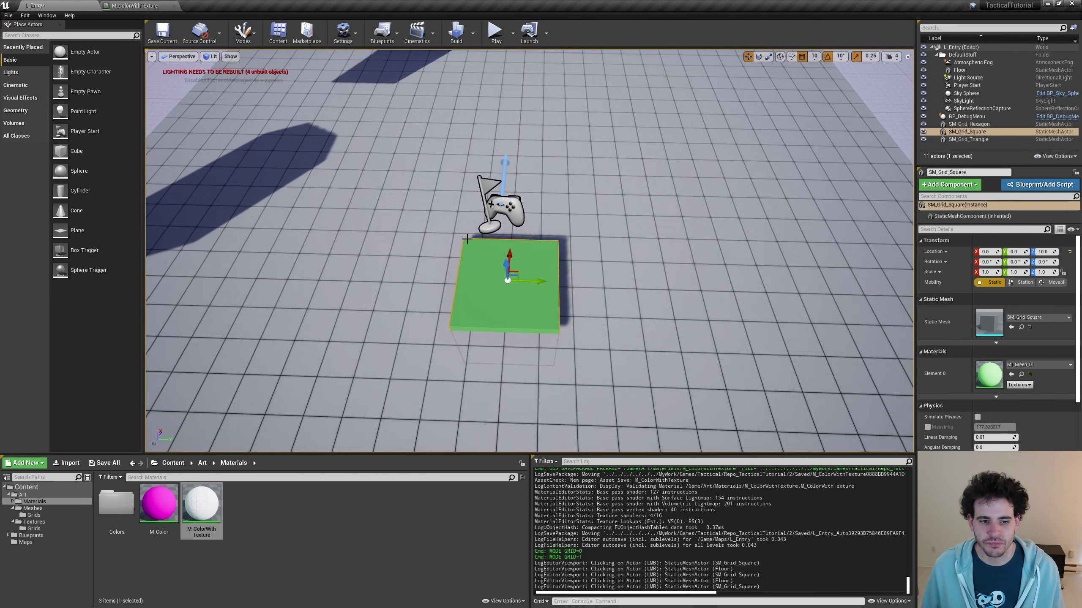
# In M_ColorWithTexture, make room above the Absolute World Position node and add a three-component vector parameter named GridSize
pyautogui.click(134, 5)
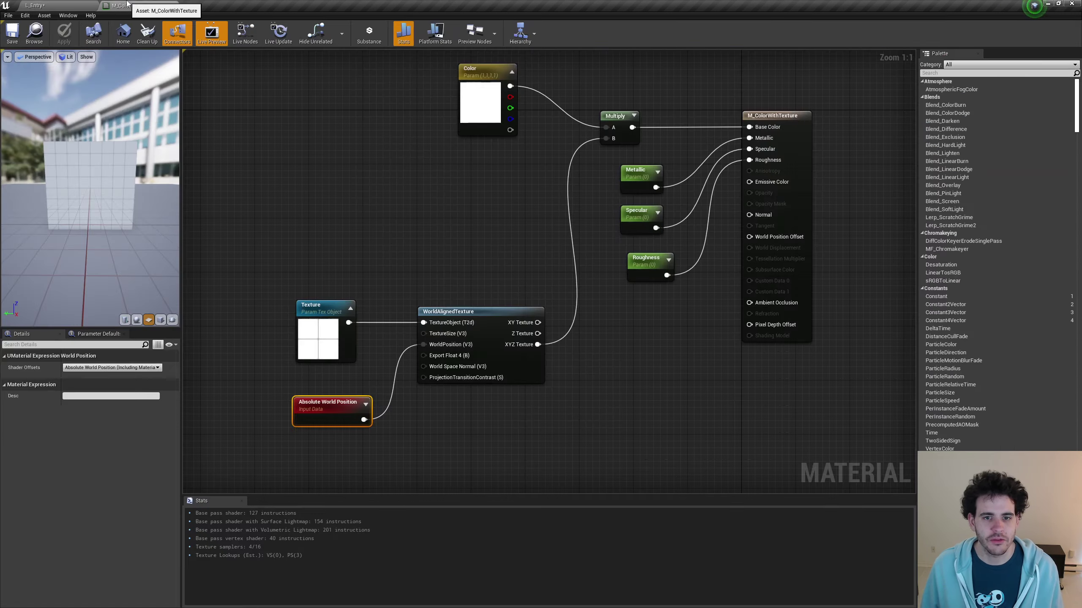
pyautogui.moveTo(383, 239); pyautogui.dragTo(476, 171, button='right')
pyautogui.click(570, 268)
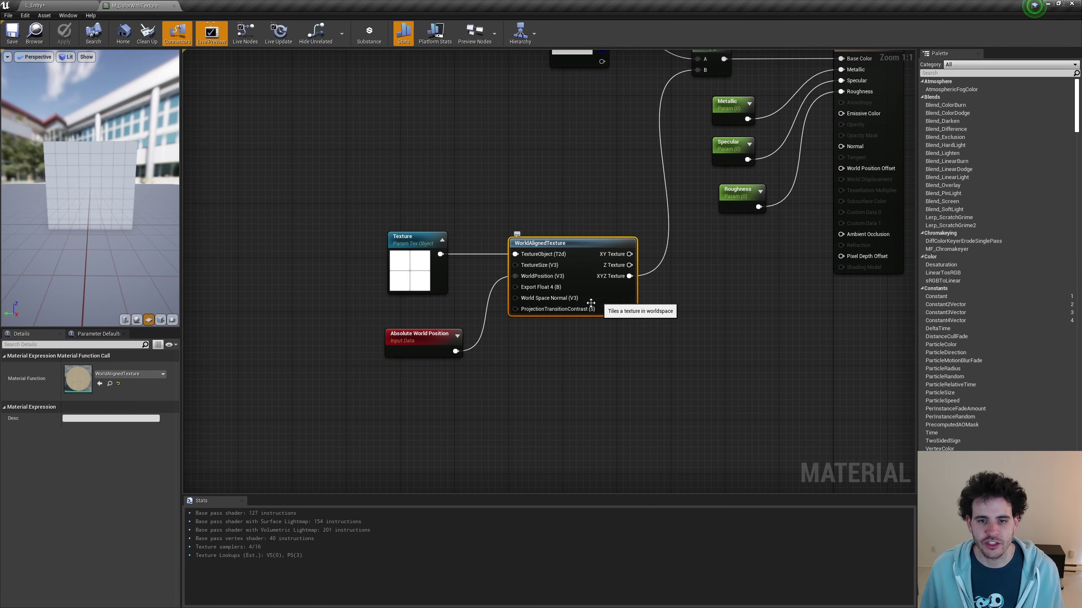
pyautogui.moveTo(421, 351); pyautogui.dragTo(417, 402)
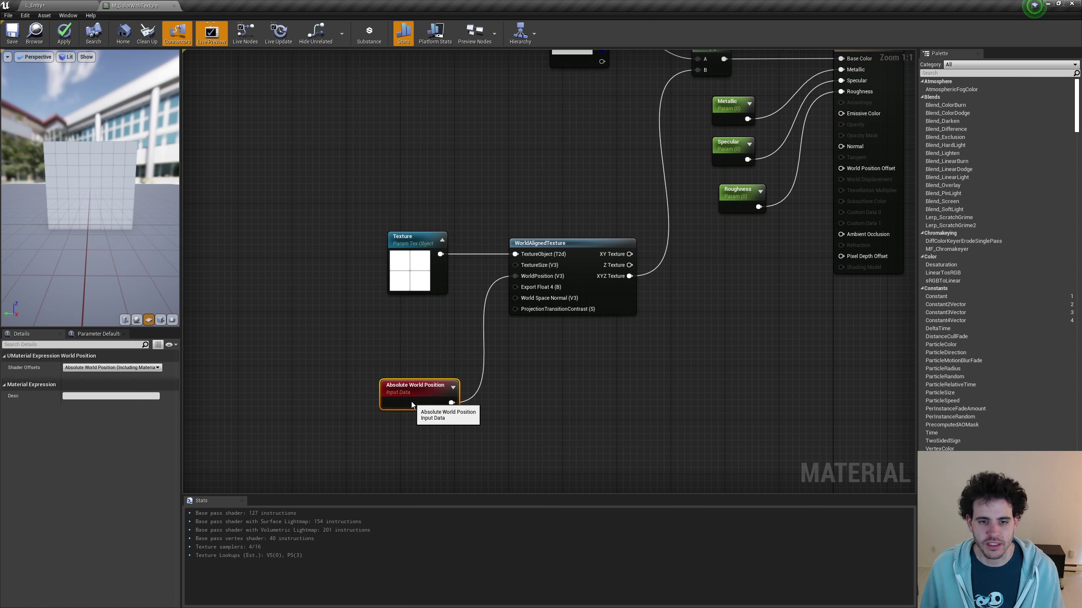
pyautogui.click(344, 343)
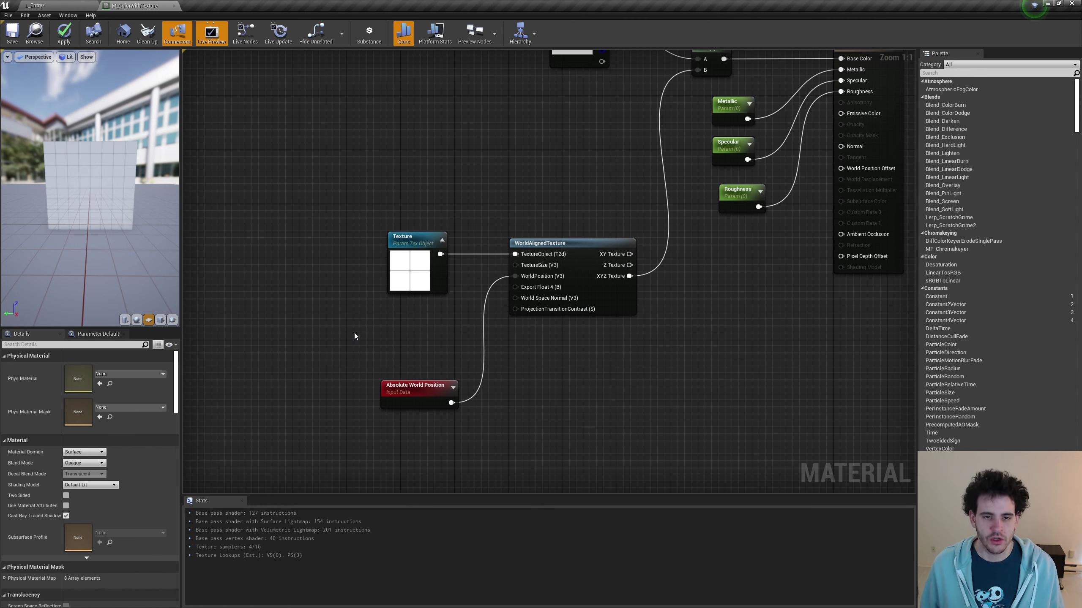
pyautogui.click(347, 312)
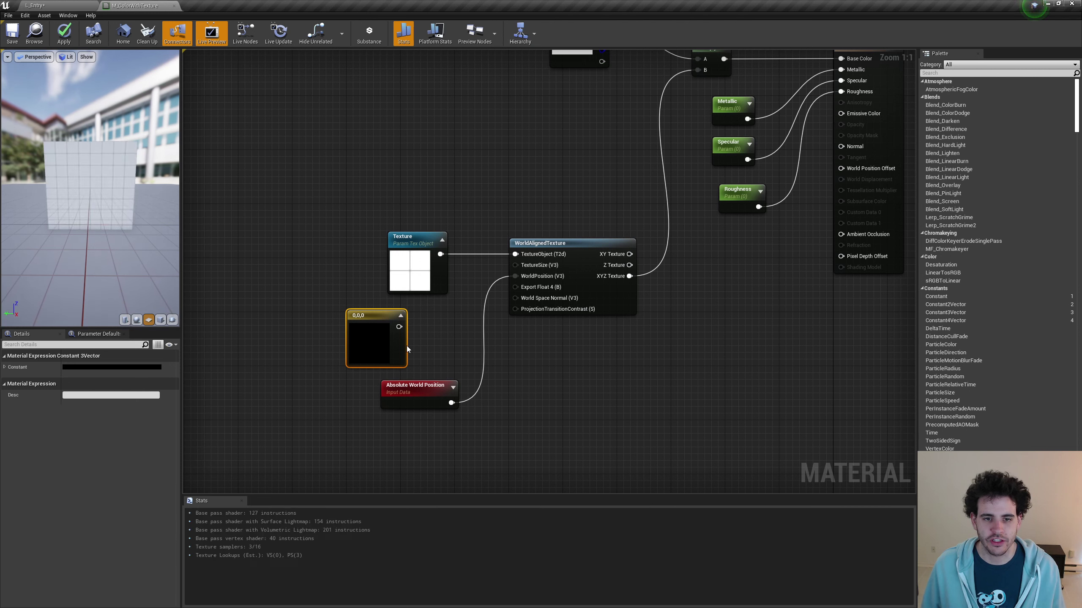
pyautogui.rightClick(373, 341)
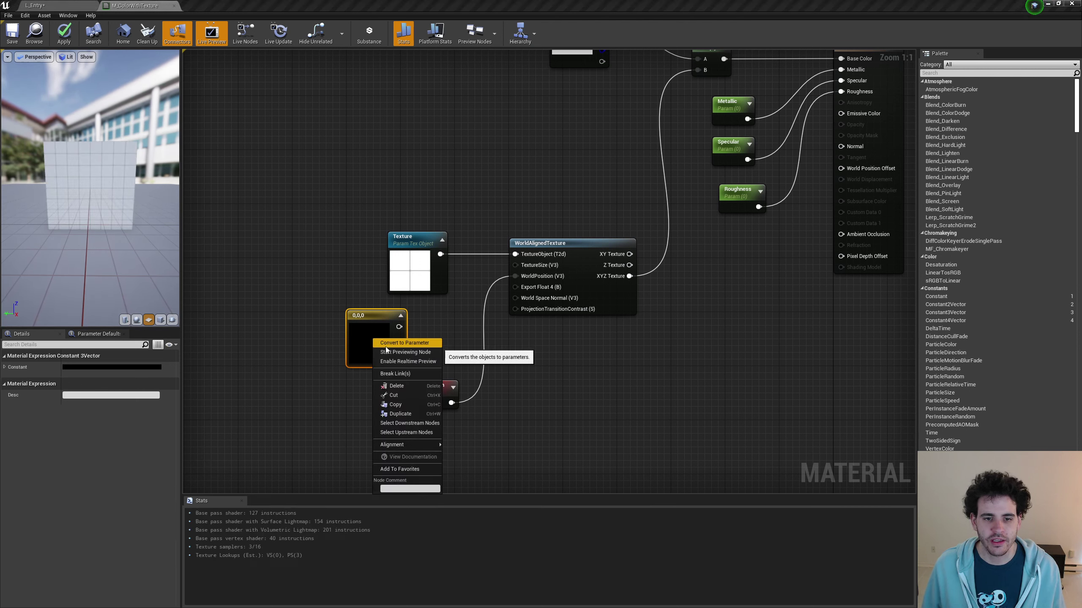
pyautogui.click(385, 346)
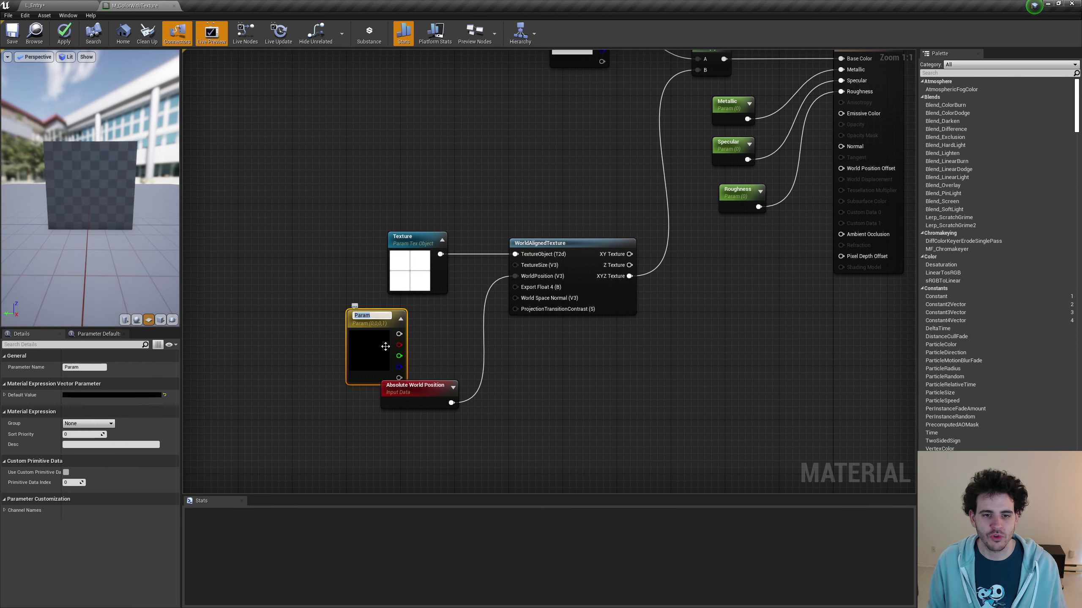
pyautogui.write('Gric')
pyautogui.press('BackSpace')
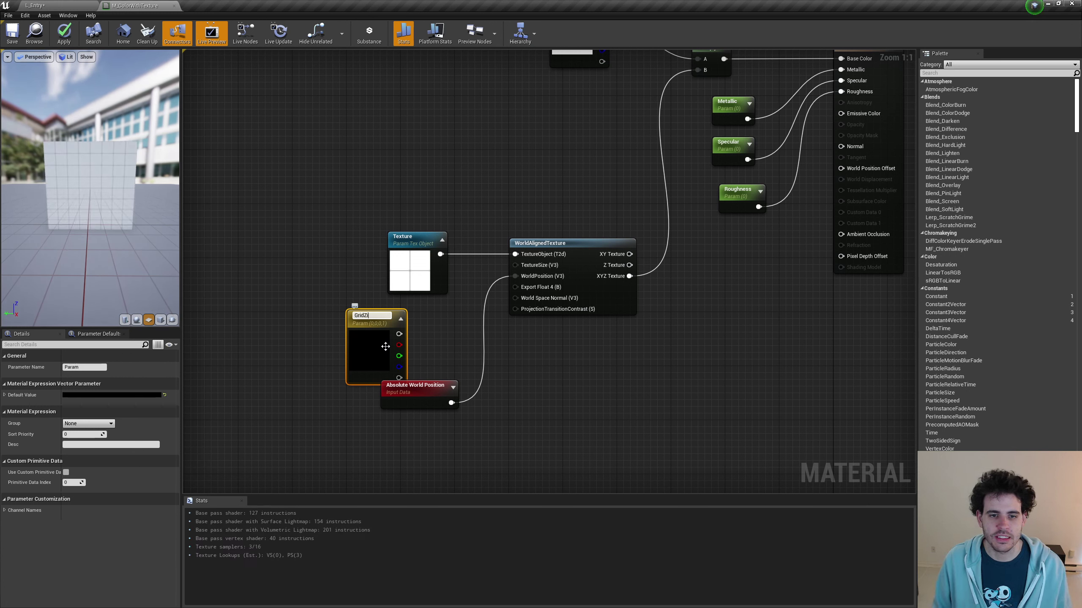
pyautogui.press('Return')
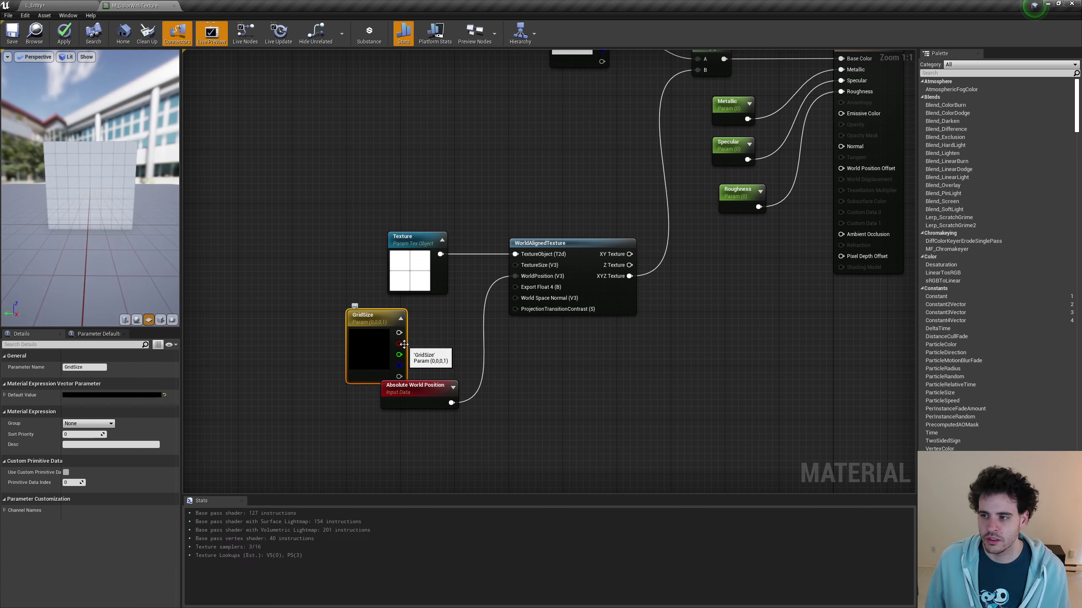
# Set the GridSize parameter's default value to R 200, G 200, B 100
pyautogui.click(5, 395)
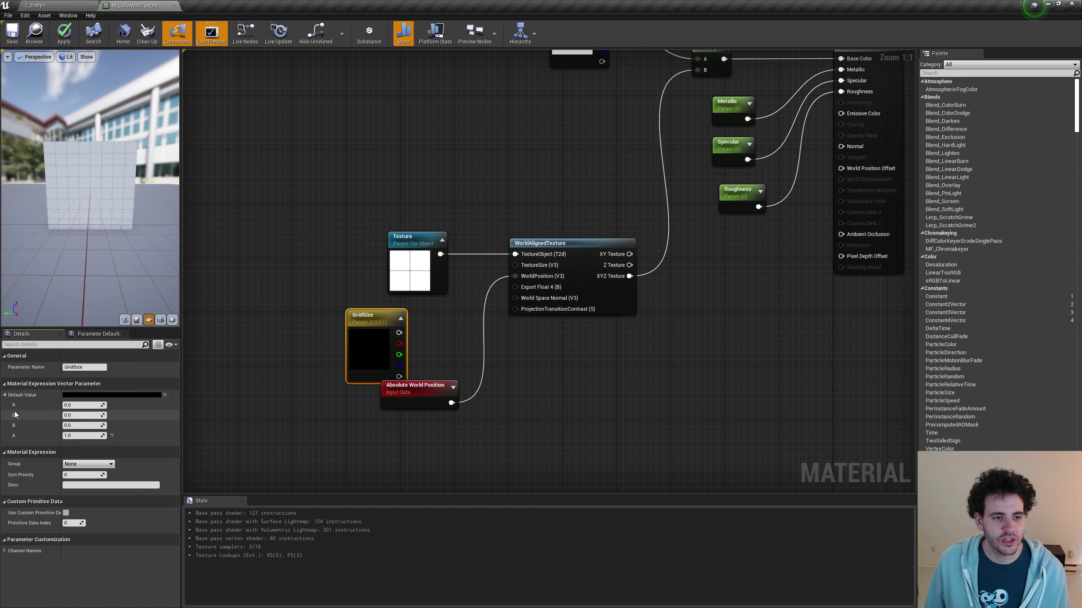
pyautogui.click(83, 405)
pyautogui.write('200')
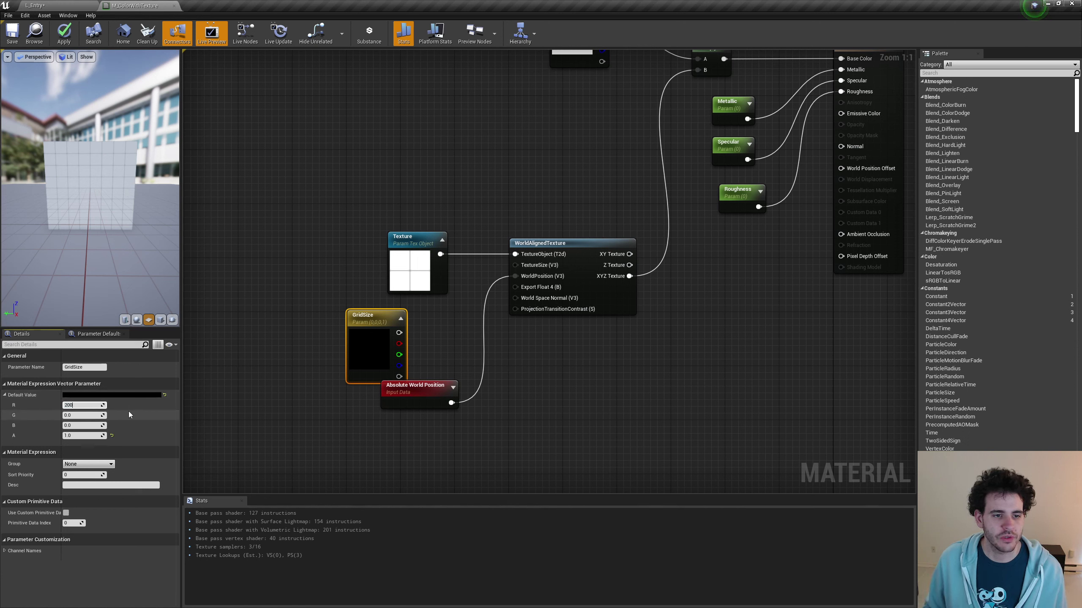
pyautogui.press('Tab')
pyautogui.write('200')
pyautogui.press('Return')
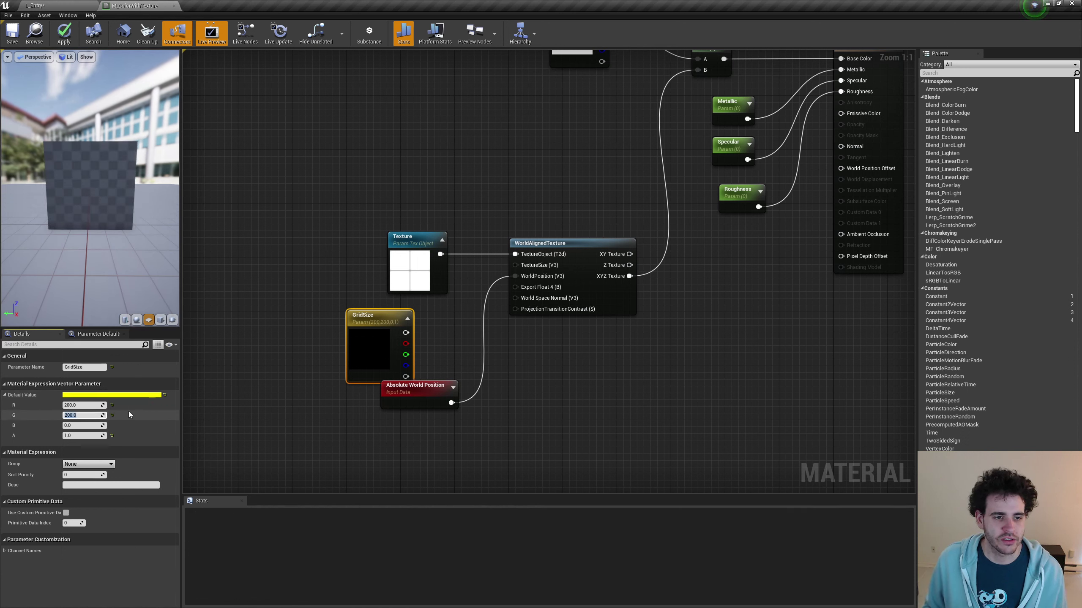
pyautogui.press('Tab')
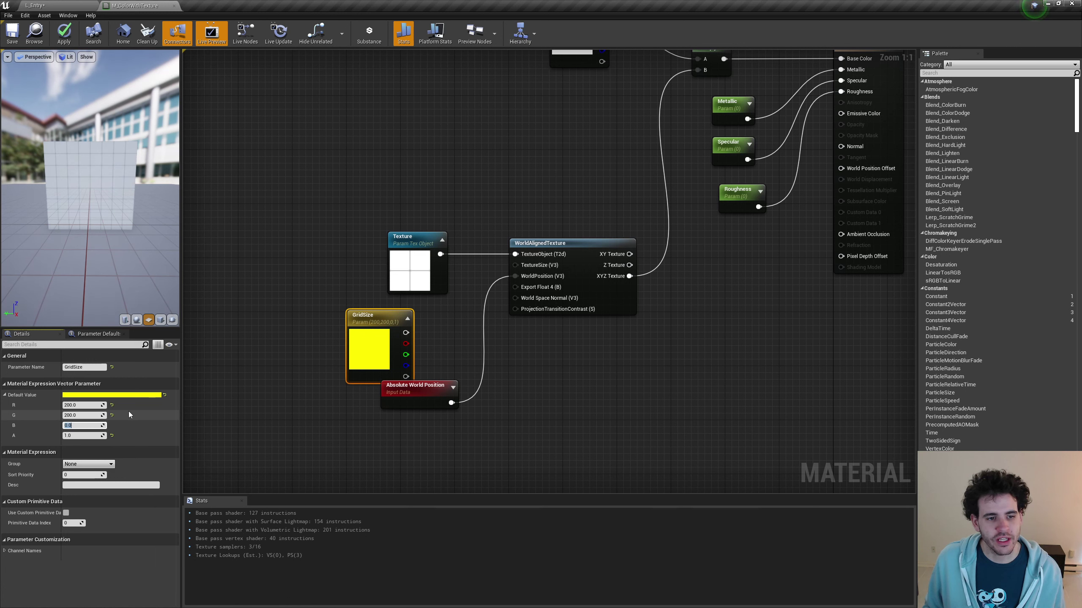
pyautogui.write('100')
pyautogui.press('Return')
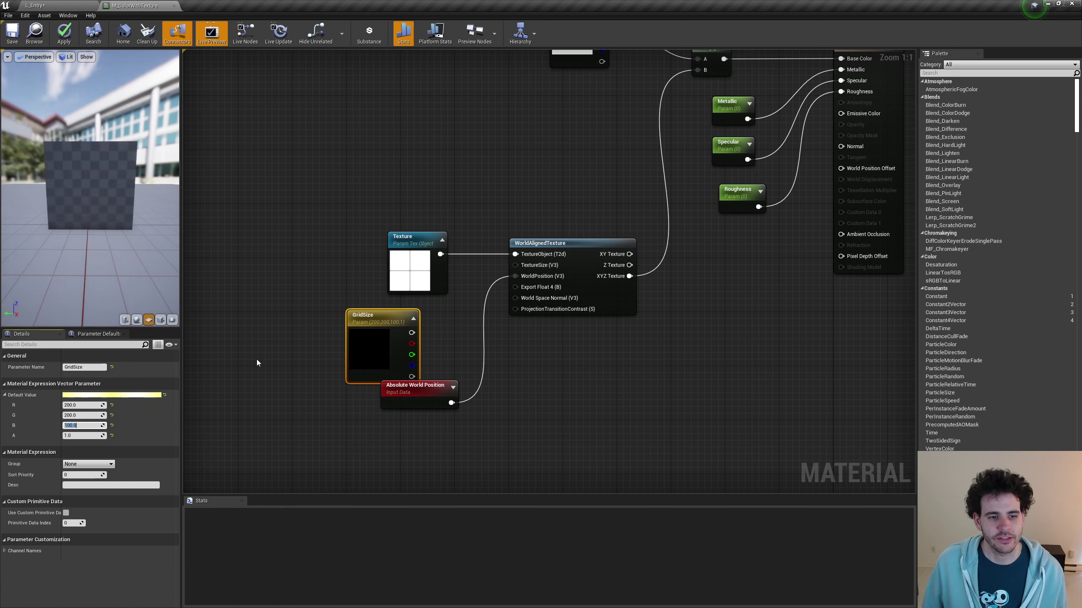
# Connect GridSize to WorldAlignedTexture's TextureSize input, save the material, and check the floor's grid cells in the level
pyautogui.moveTo(379, 317); pyautogui.dragTo(526, 266)
pyautogui.click(621, 284)
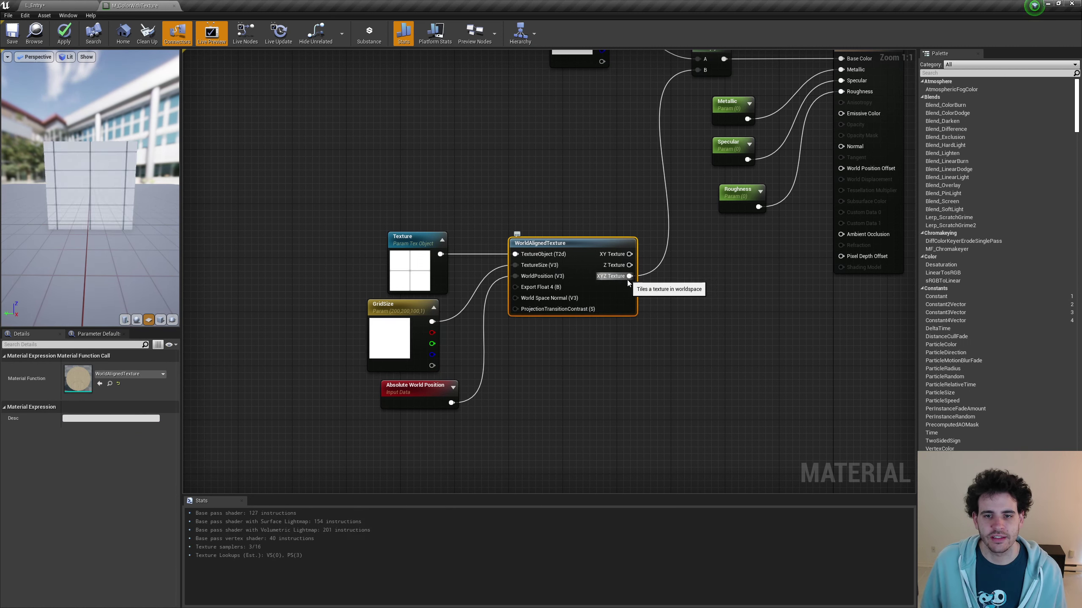
pyautogui.click(24, 44)
pyautogui.click(34, 5)
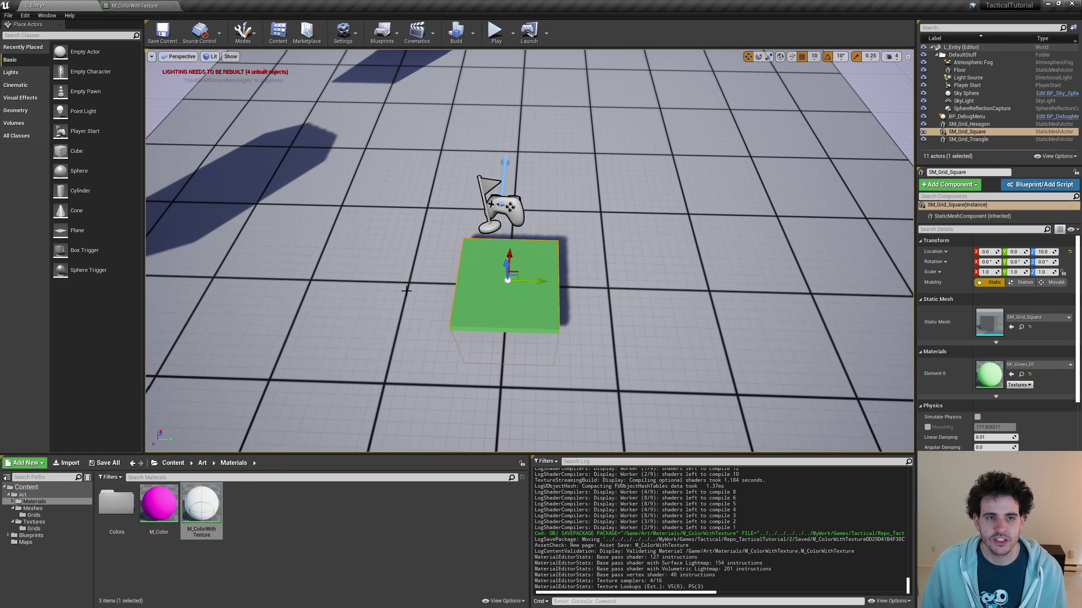
# Back in M_ColorWithTexture, add a three-component vector parameter named Offset below the Absolute World Position node
pyautogui.click(135, 5)
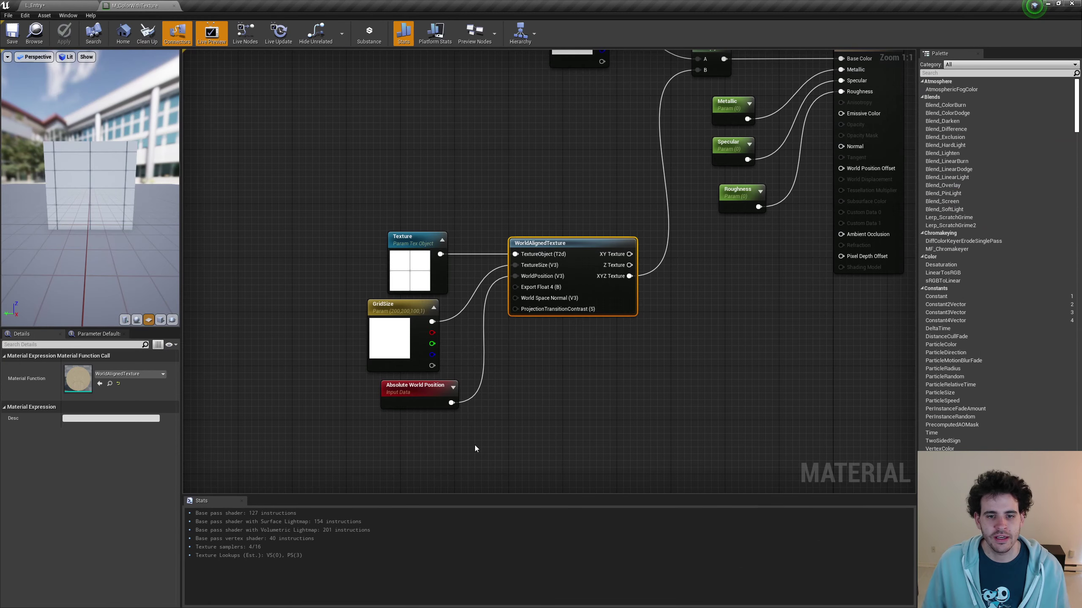
pyautogui.click(409, 398)
pyautogui.moveTo(414, 403); pyautogui.dragTo(401, 410)
pyautogui.moveTo(401, 410); pyautogui.dragTo(377, 377, button='right')
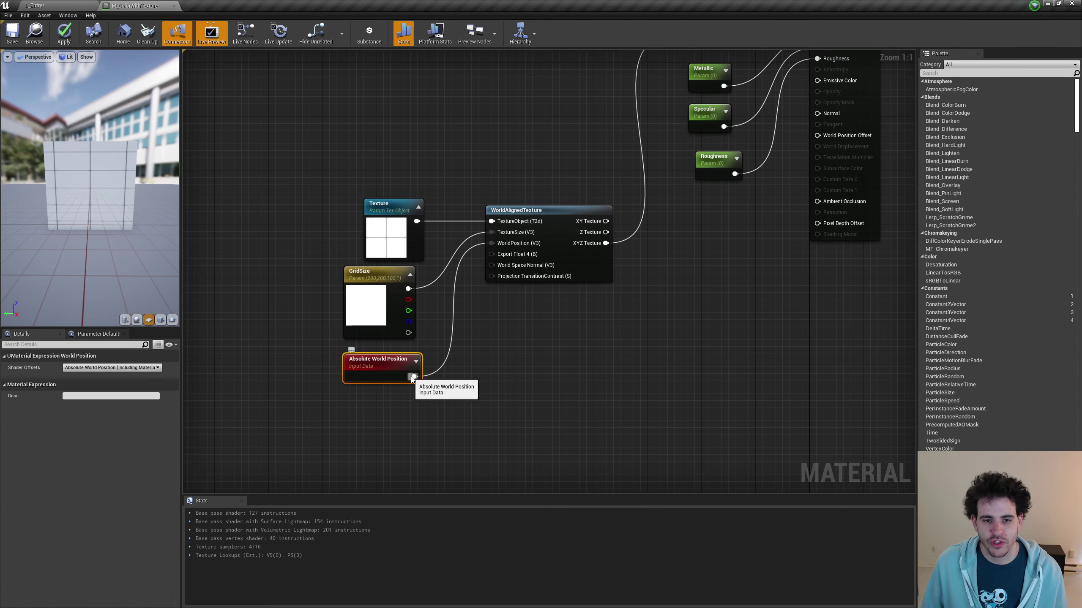
pyautogui.moveTo(397, 404); pyautogui.dragTo(391, 431)
pyautogui.moveTo(390, 432); pyautogui.dragTo(381, 408, button='right')
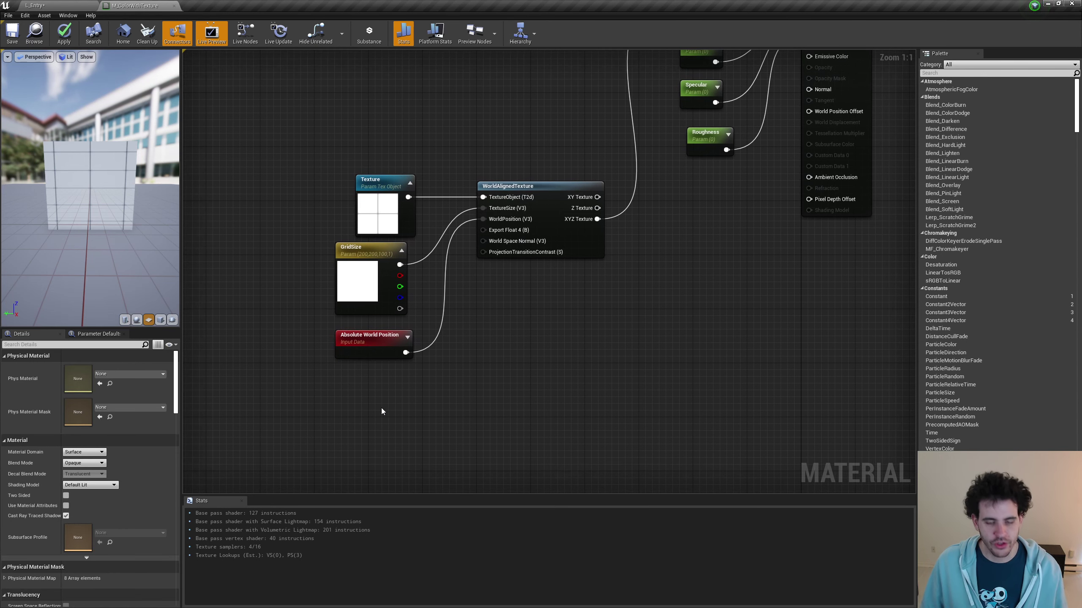
pyautogui.click(359, 392)
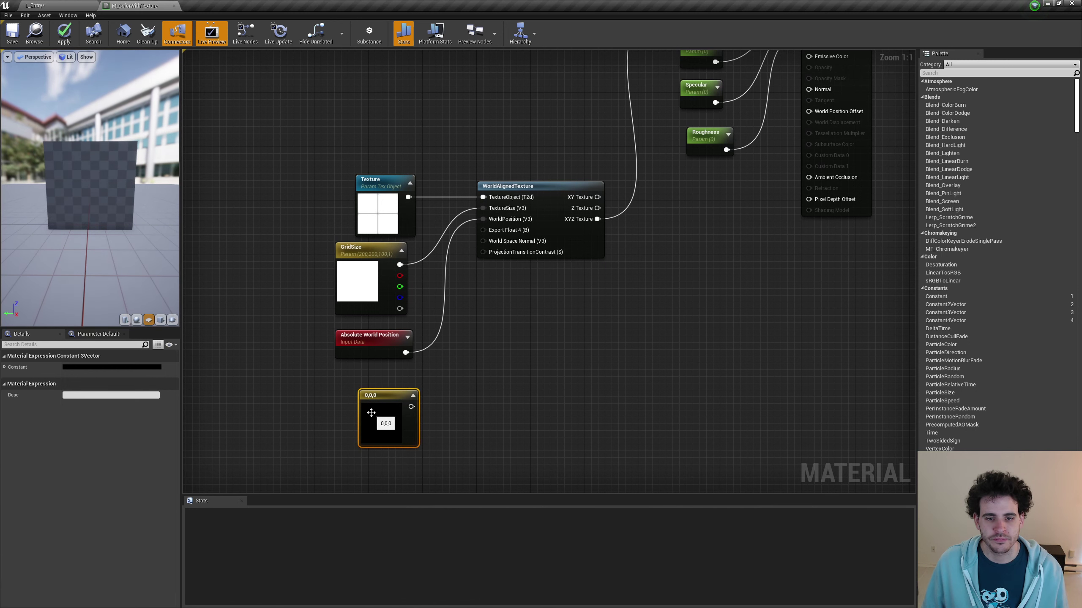
pyautogui.moveTo(371, 413); pyautogui.dragTo(372, 411, button='right')
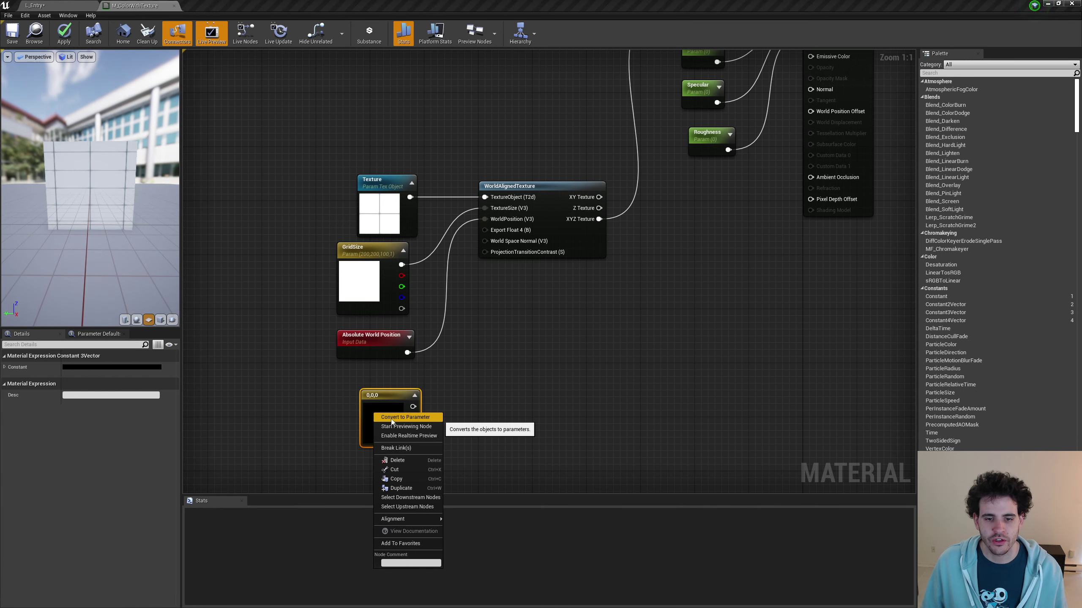
pyautogui.click(391, 420)
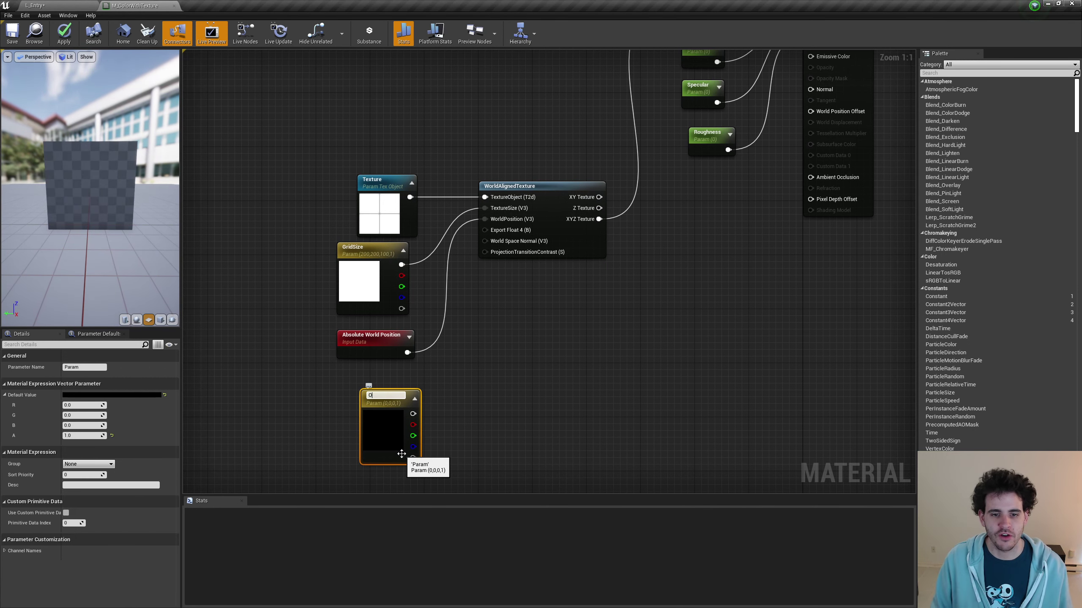
pyautogui.write('Offset')
pyautogui.press('Return')
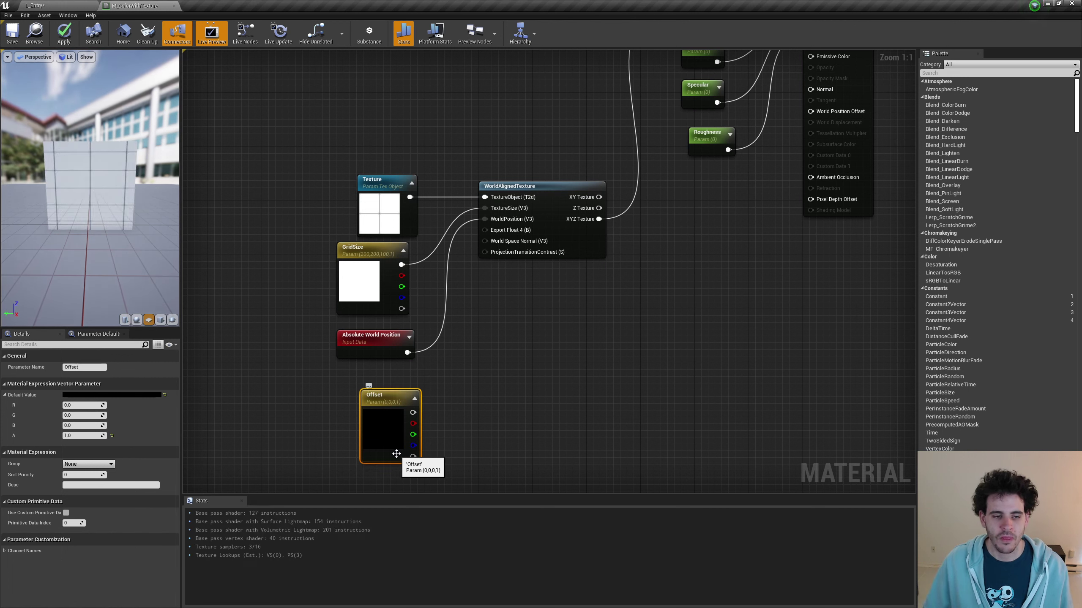
# Set the Offset parameter's default value to R 50, G 50 and place its node just under Absolute World Position
pyautogui.click(91, 407)
pyautogui.write('50')
pyautogui.press('Tab')
pyautogui.write('50')
pyautogui.press('Return')
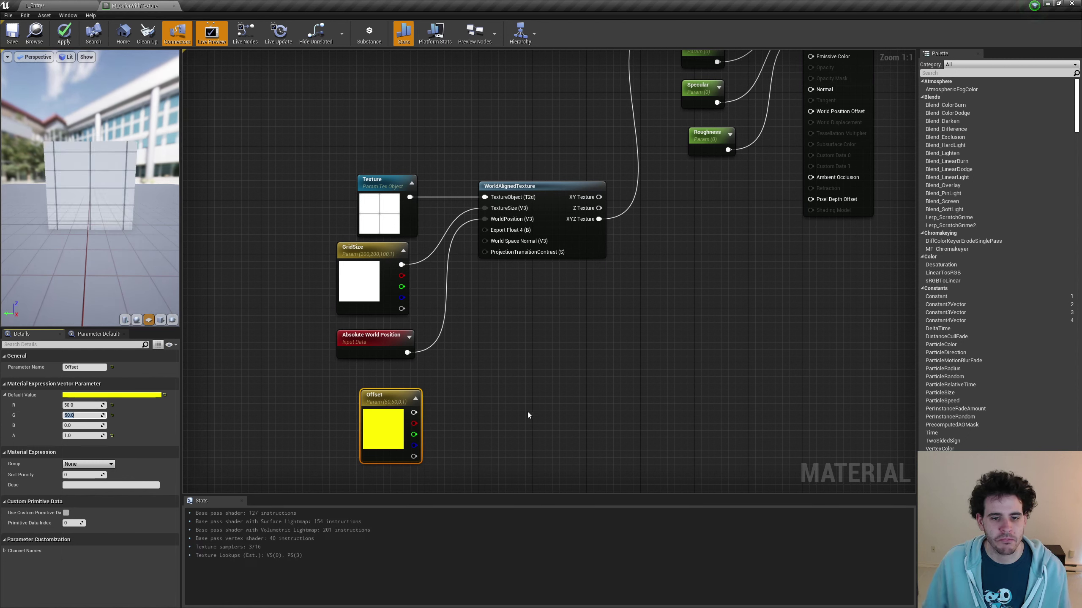
pyautogui.moveTo(389, 439); pyautogui.dragTo(378, 426)
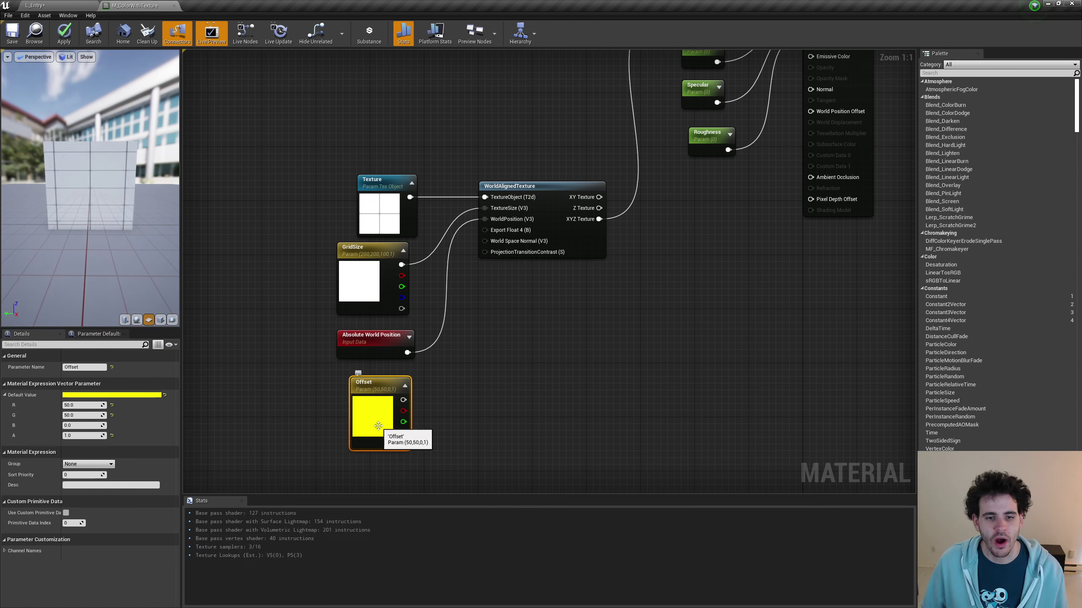
pyautogui.click(485, 389)
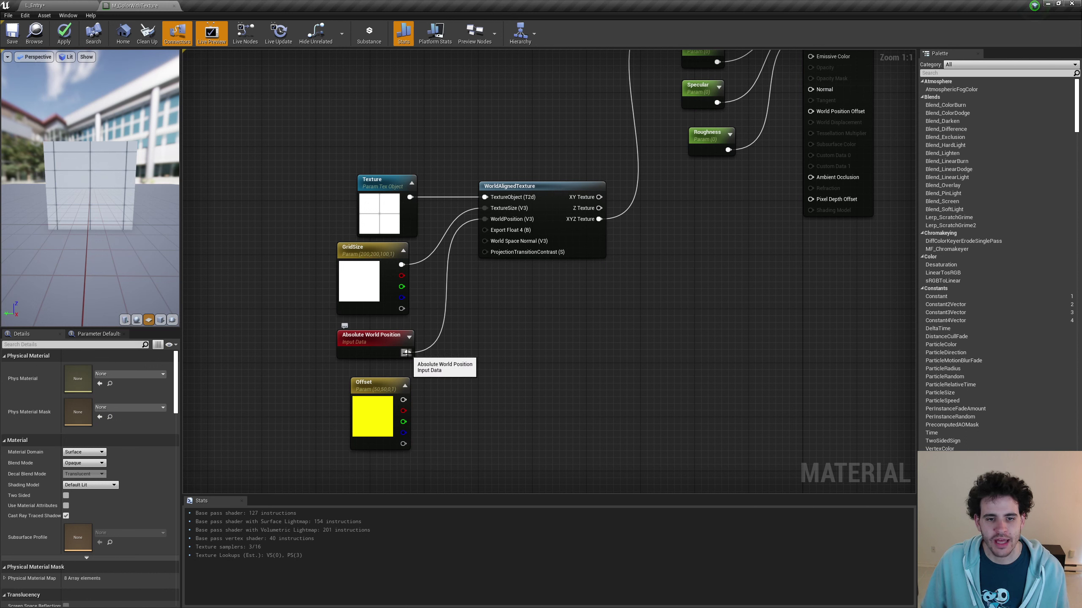
# Add Absolute World Position and Offset together with an Add node, feed the sum into WorldAlignedTexture's WorldPosition, and save the material
pyautogui.moveTo(407, 353); pyautogui.dragTo(465, 366)
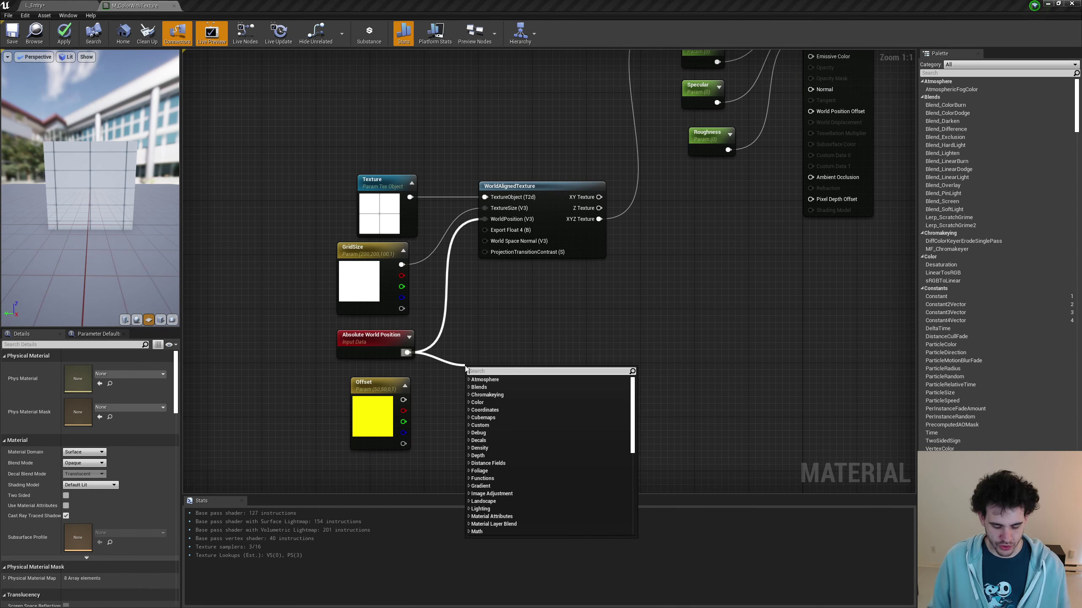
pyautogui.write('add')
pyautogui.press('Return')
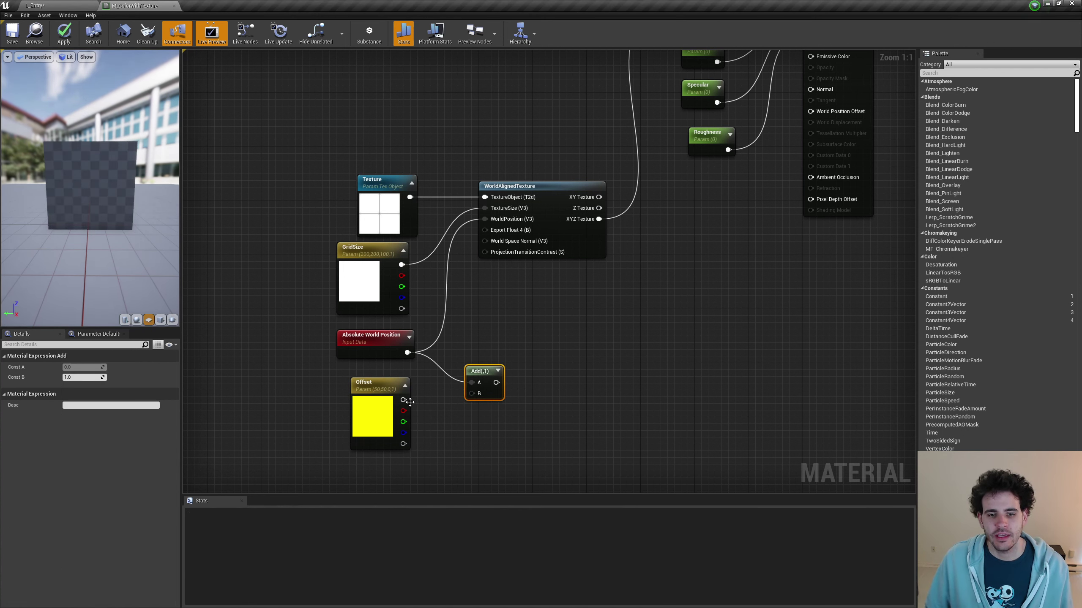
pyautogui.moveTo(408, 401); pyautogui.dragTo(485, 219)
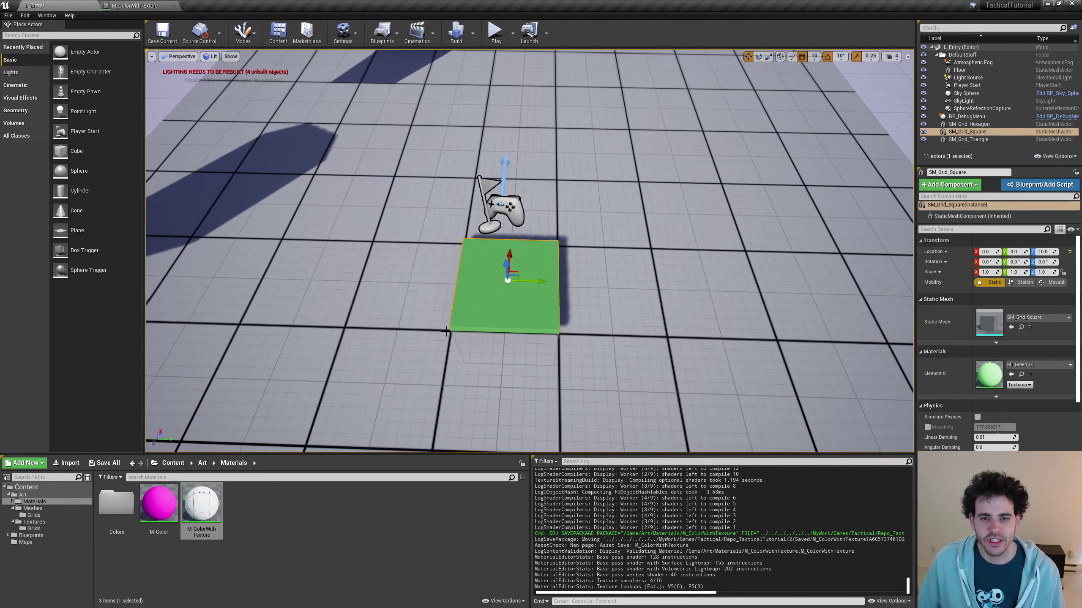
# Switch the level viewport to game view and examine how the floor's grid lines align with SM_Grid_Square
pyautogui.moveTo(630, 309)
pyautogui.mouseDown(button='right')
pyautogui.moveTo(632, 323)
pyautogui.moveTo(635, 295)
pyautogui.moveTo(628, 307)
pyautogui.mouseUp(button='right')
pyautogui.press('g')
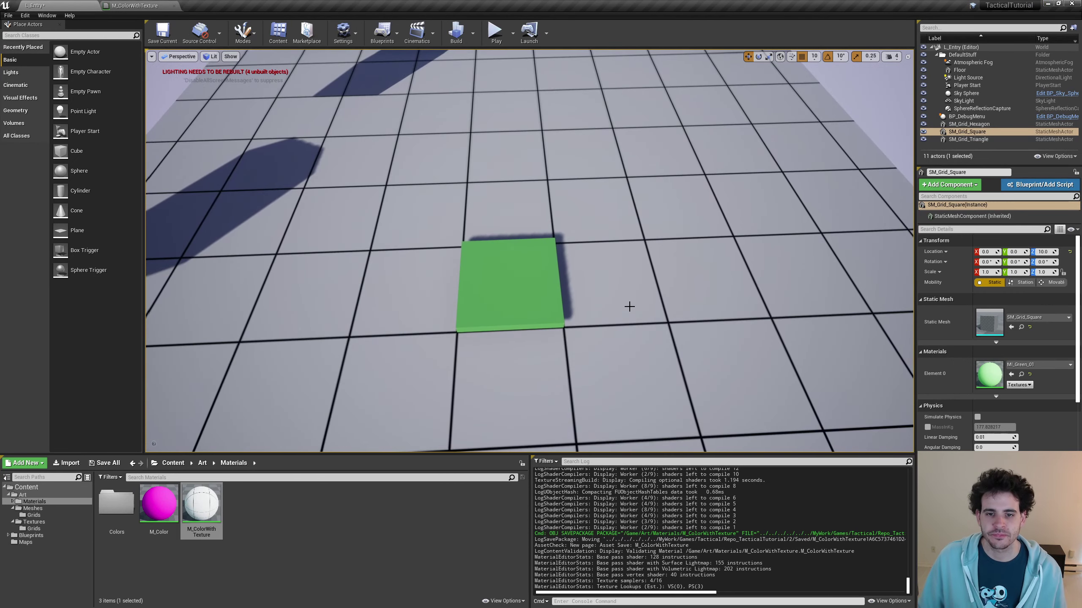
pyautogui.click(392, 498)
pyautogui.scroll(-8, 307, 123)
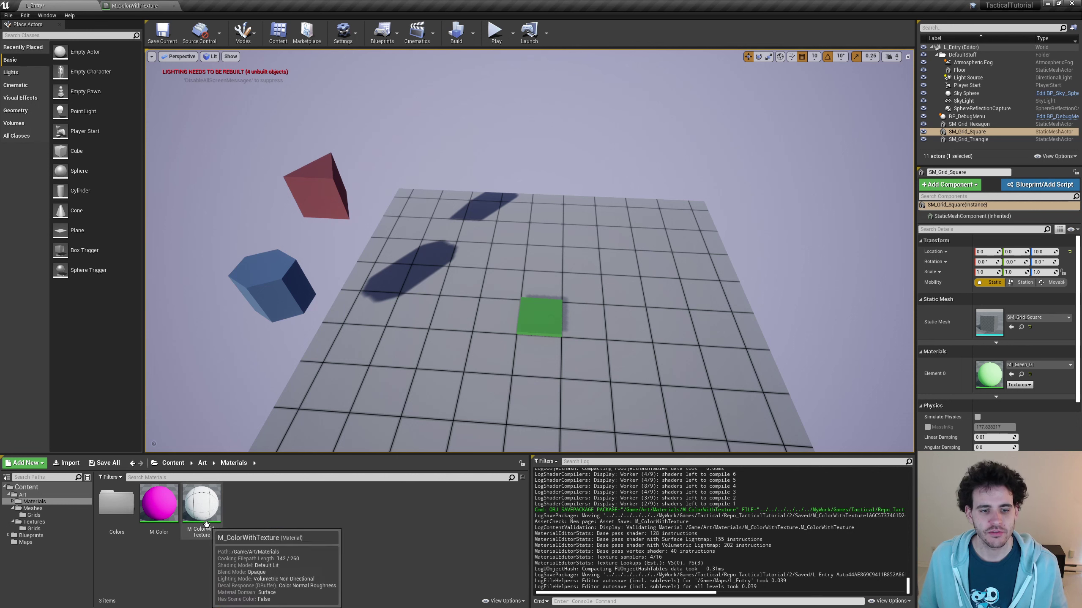
# Create a material instance of M_ColorWithTexture named MI_Square_Line in the Materials folder
pyautogui.rightClick(192, 495)
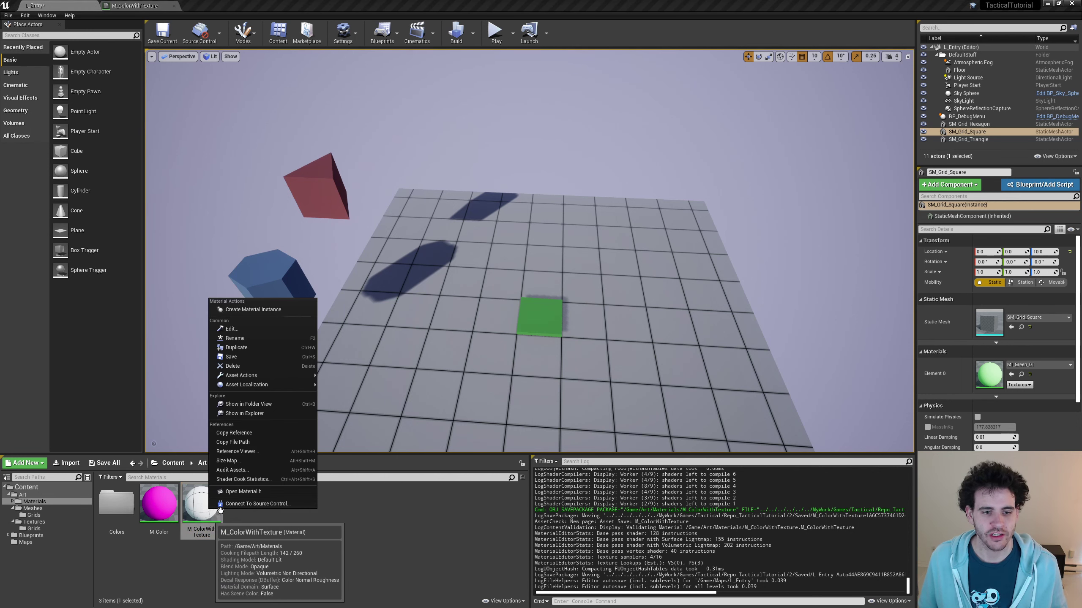
pyautogui.click(269, 309)
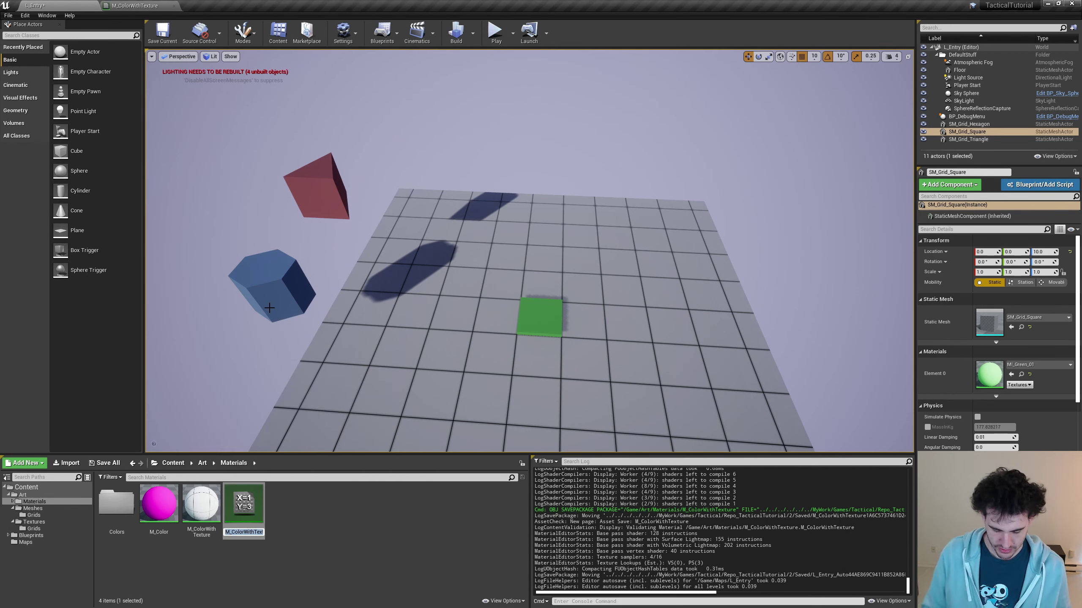
pyautogui.write('MI_Square_Line')
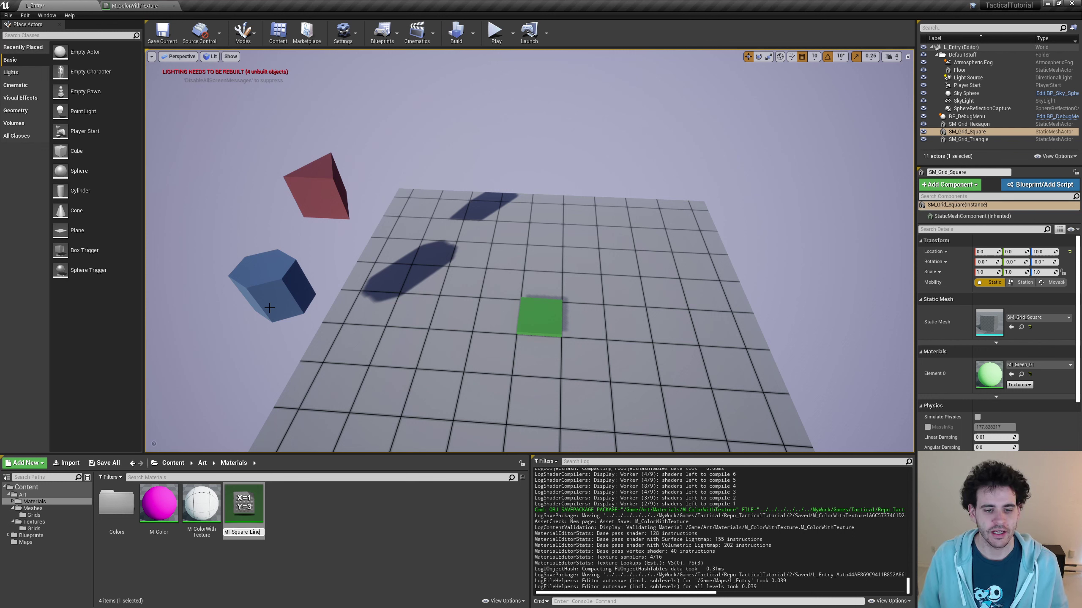
pyautogui.press('Return')
pyautogui.click(249, 511)
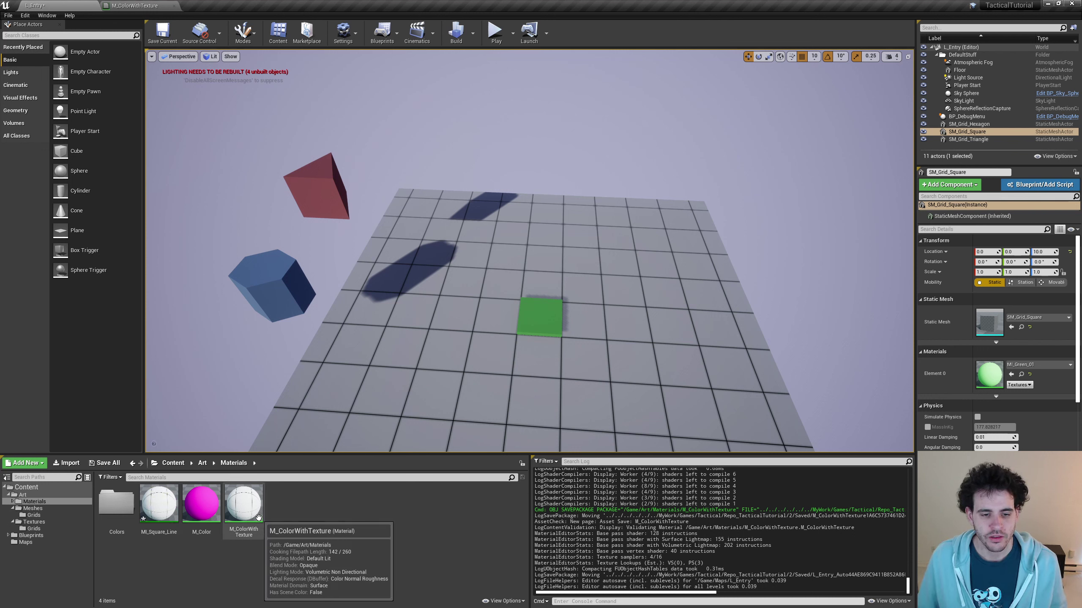
# Create a material instance of M_ColorWithTexture named MI_Triangle_Line
pyautogui.rightClick(252, 515)
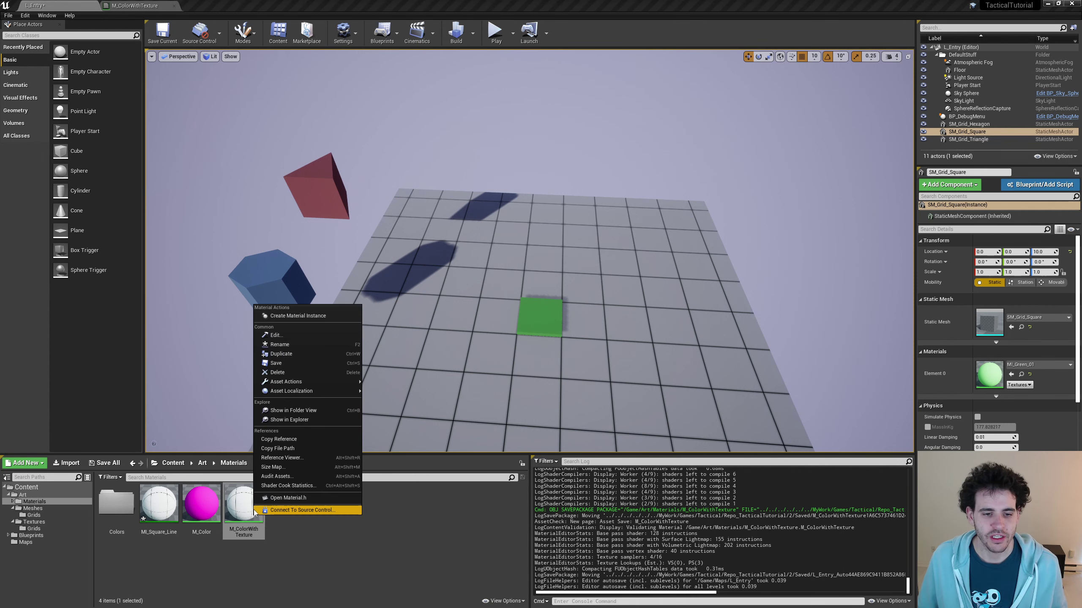
pyautogui.click(299, 315)
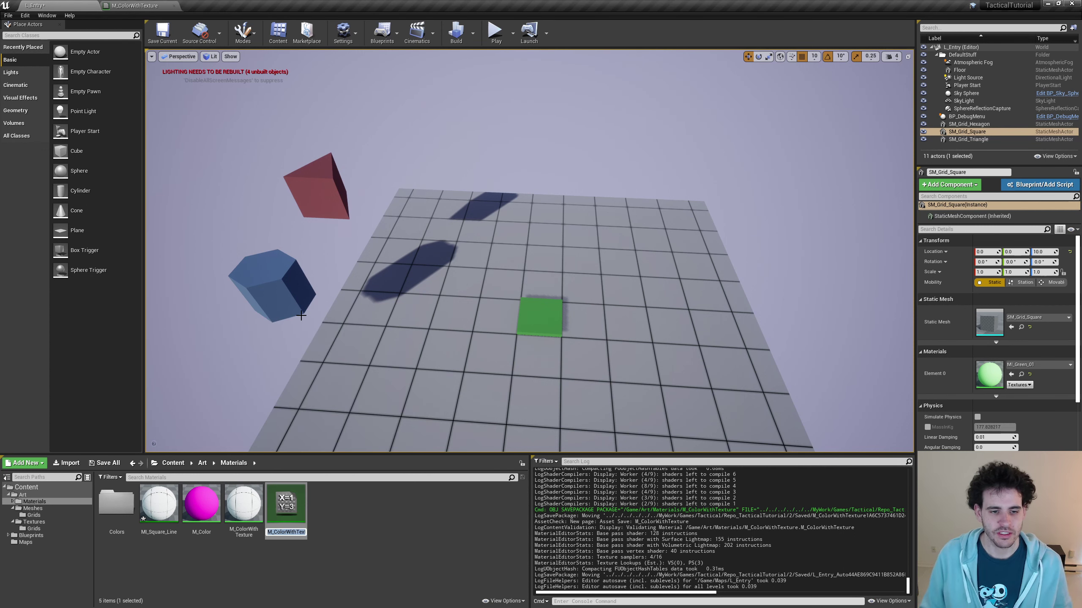
pyautogui.write('MI_Triangle')
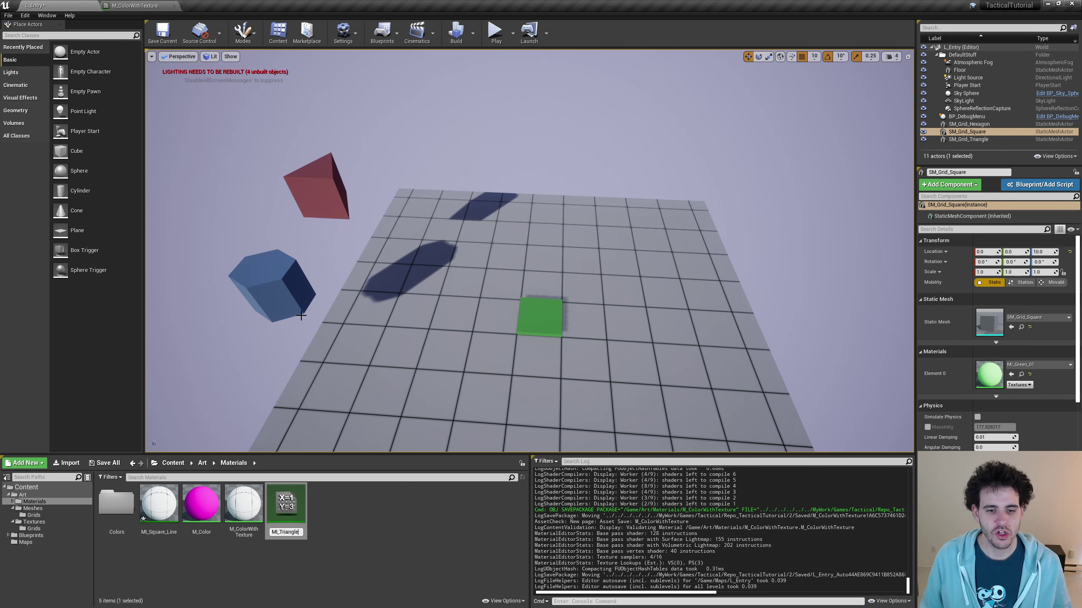
pyautogui.write('_Line')
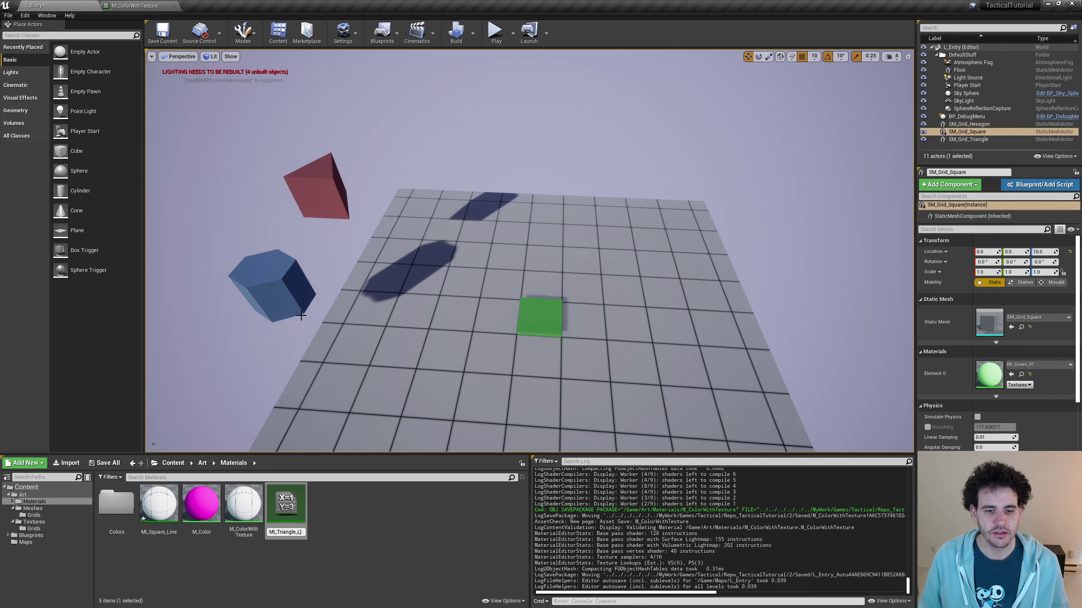
pyautogui.press('Return')
# Create another material instance of M_ColorWithTexture and name it MI_Hexagon_Line
pyautogui.rightClick(287, 506)
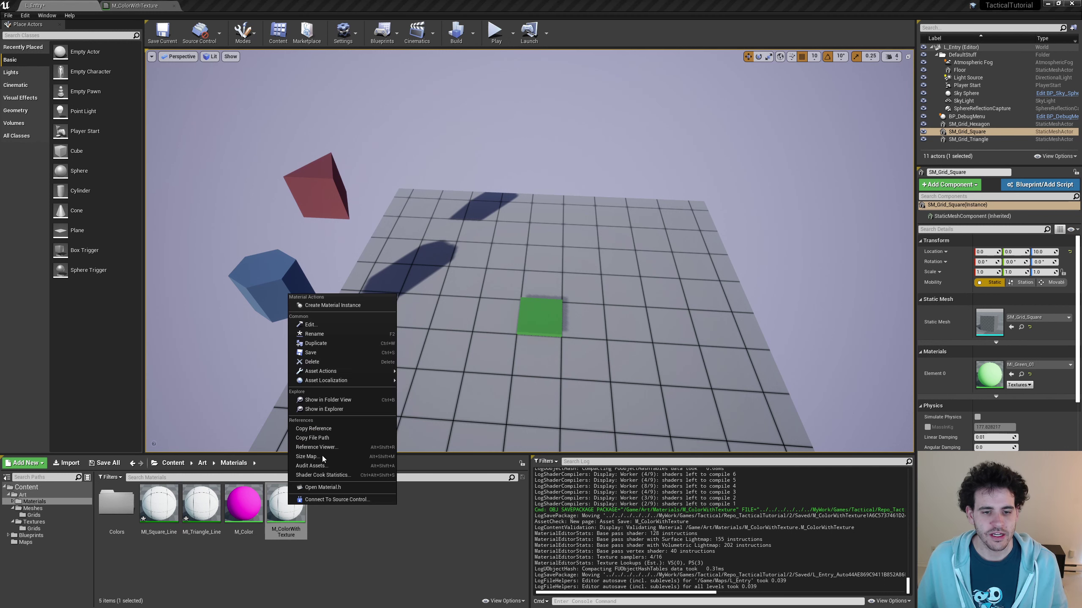
pyautogui.click(324, 305)
pyautogui.write('M')
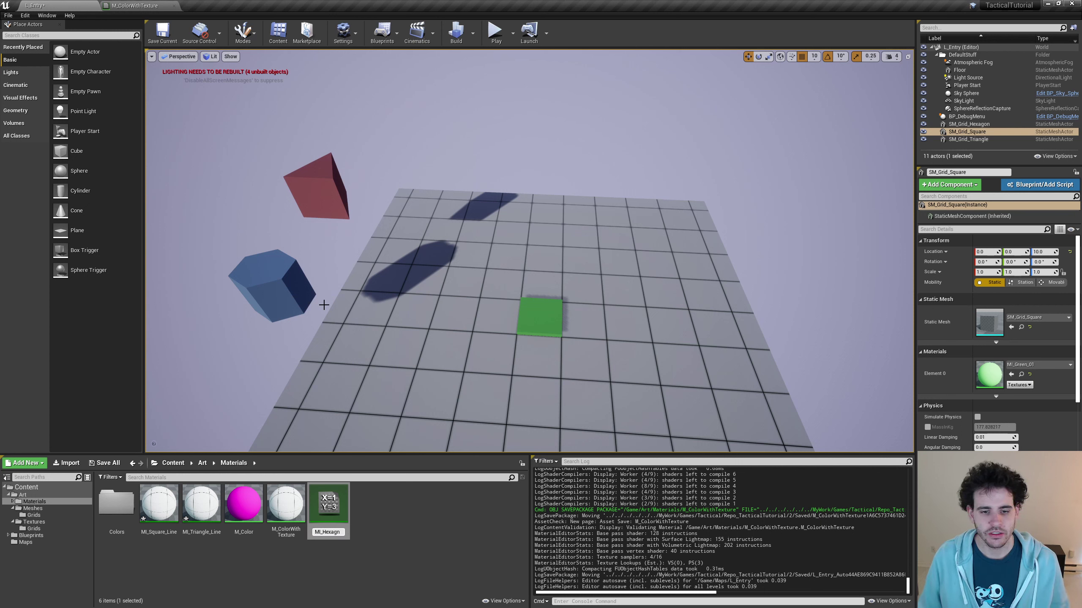
pyautogui.write('I_Hexagon_Line')
pyautogui.press('Return')
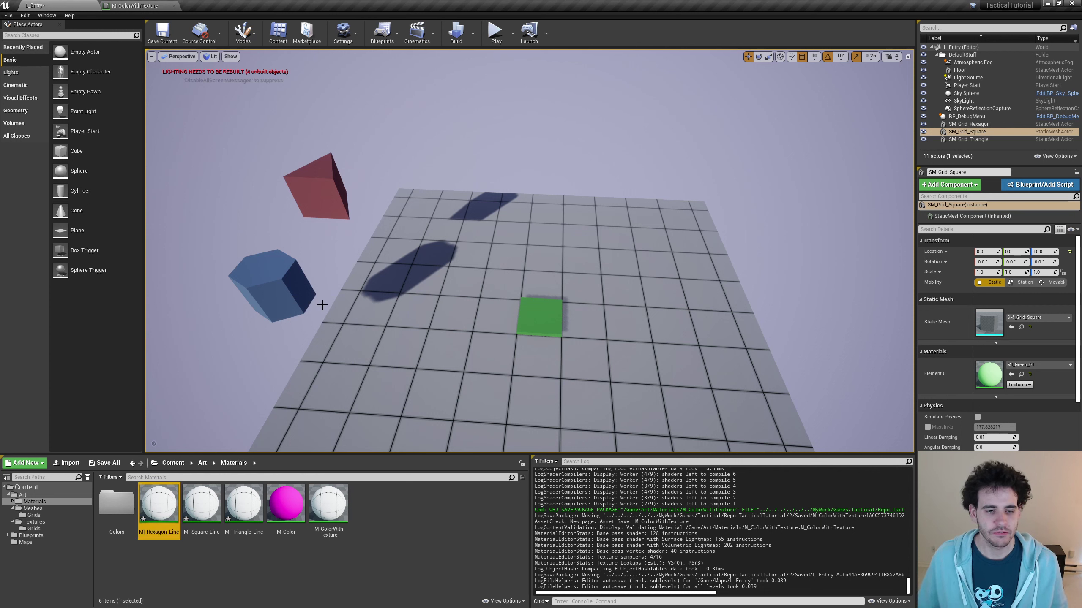
# Create a folder named ColorsWithTexture inside the Materials folder
pyautogui.rightClick(406, 528)
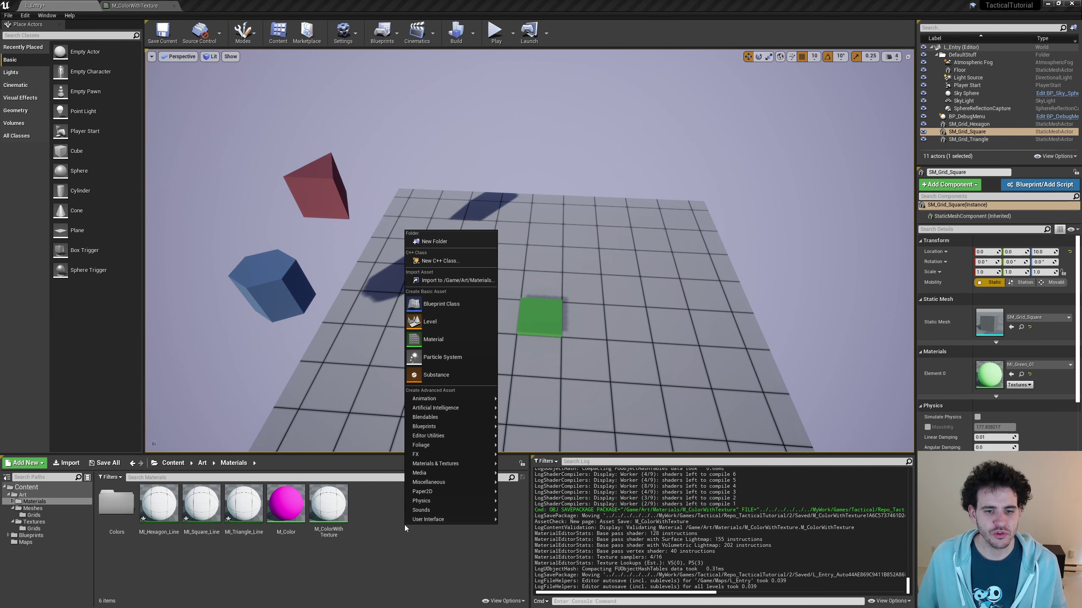
pyautogui.click(440, 242)
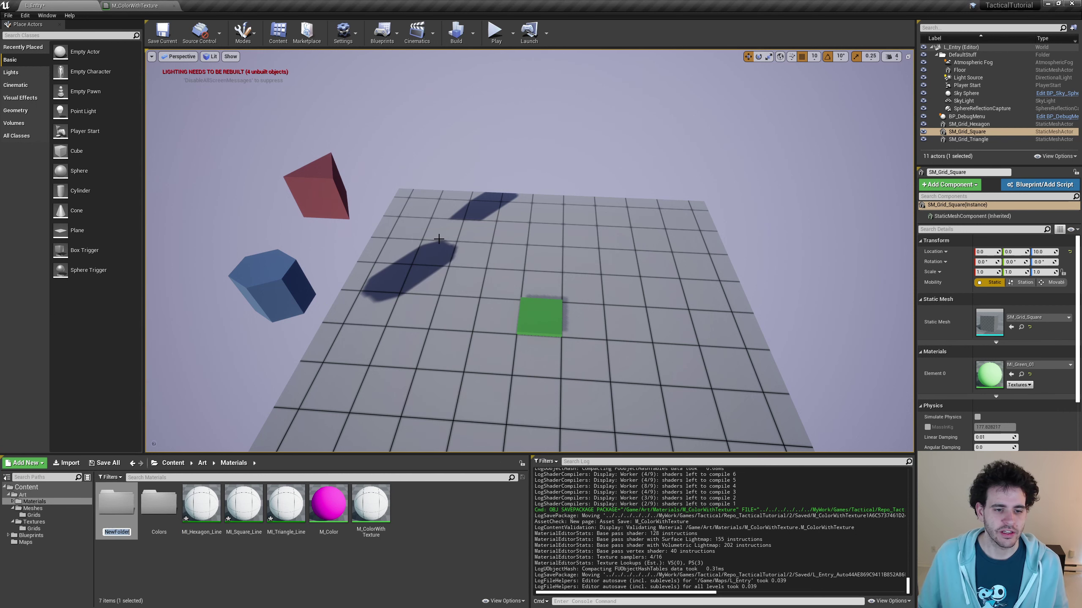
pyautogui.write('ColorsWit')
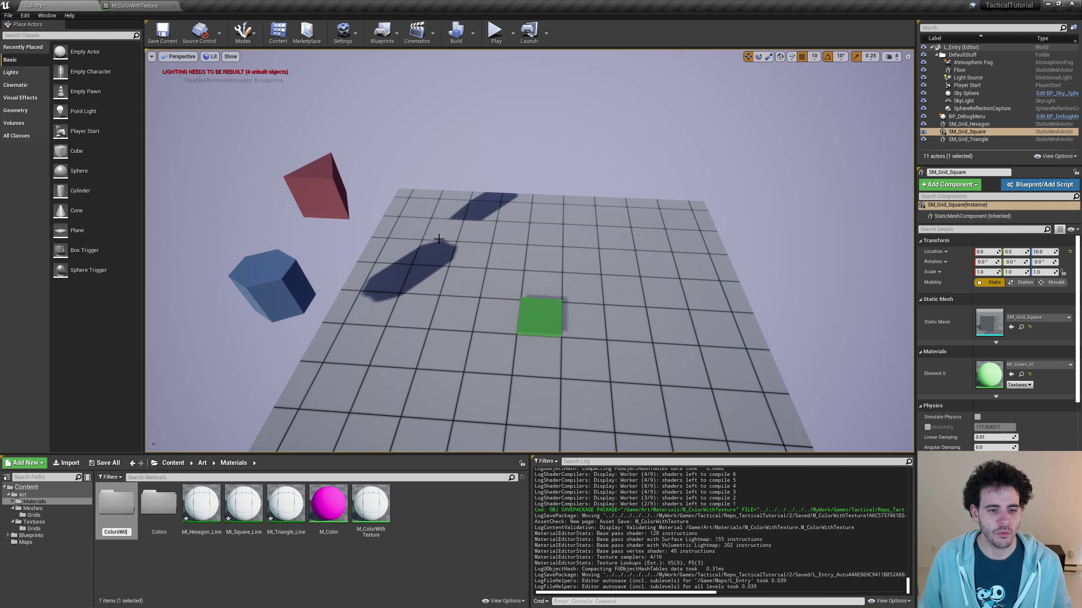
pyautogui.write('hTexture')
pyautogui.press('Return')
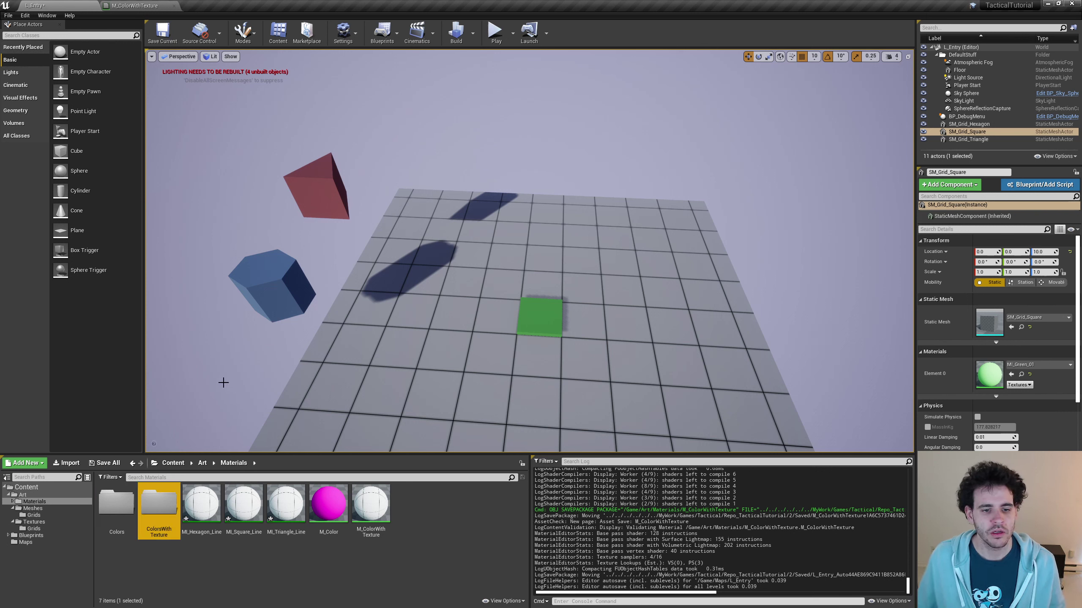
# Move MI_Hexagon_Line, MI_Square_Line and MI_Triangle_Line into ColorsWithTexture, and open that folder
pyautogui.click(201, 503)
pyautogui.keyDown('shift'); pyautogui.click(285, 502); pyautogui.keyUp('shift')
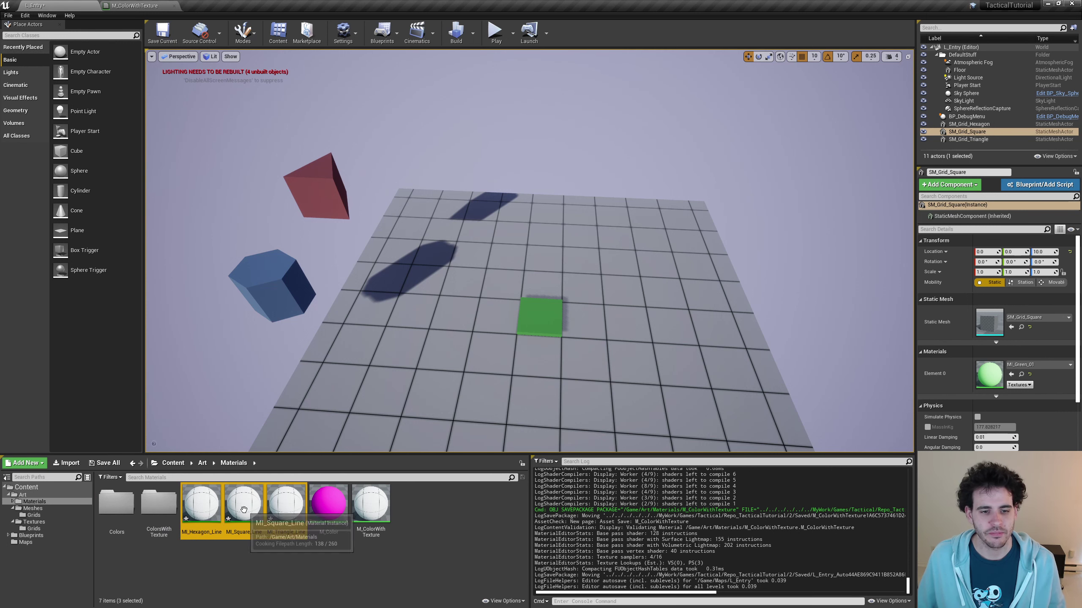
pyautogui.moveTo(244, 509); pyautogui.dragTo(159, 505)
pyautogui.click(178, 517)
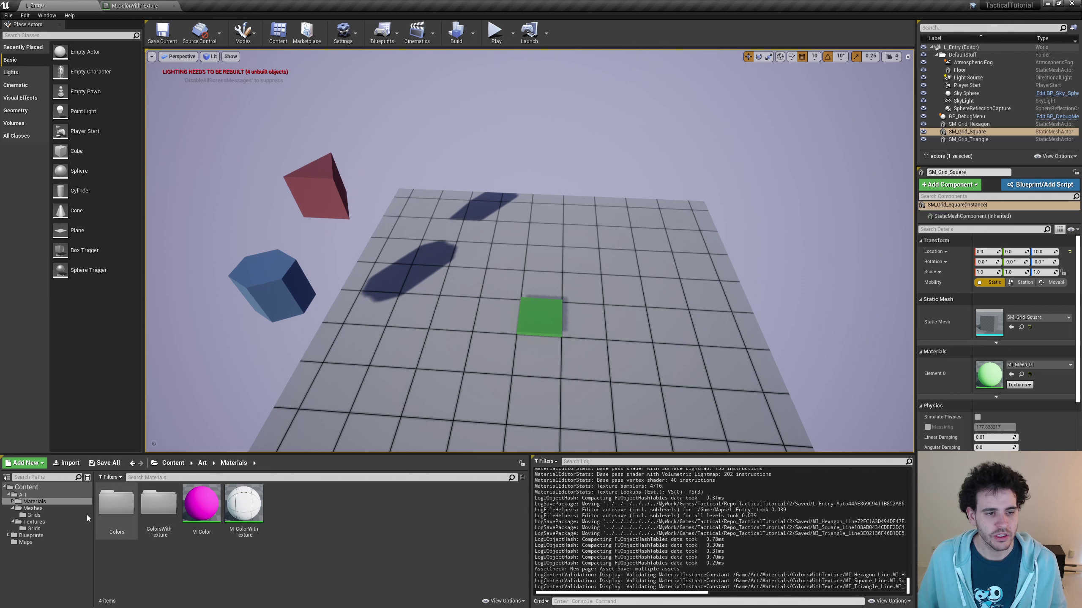
pyautogui.rightClick(28, 492)
pyautogui.click(71, 411)
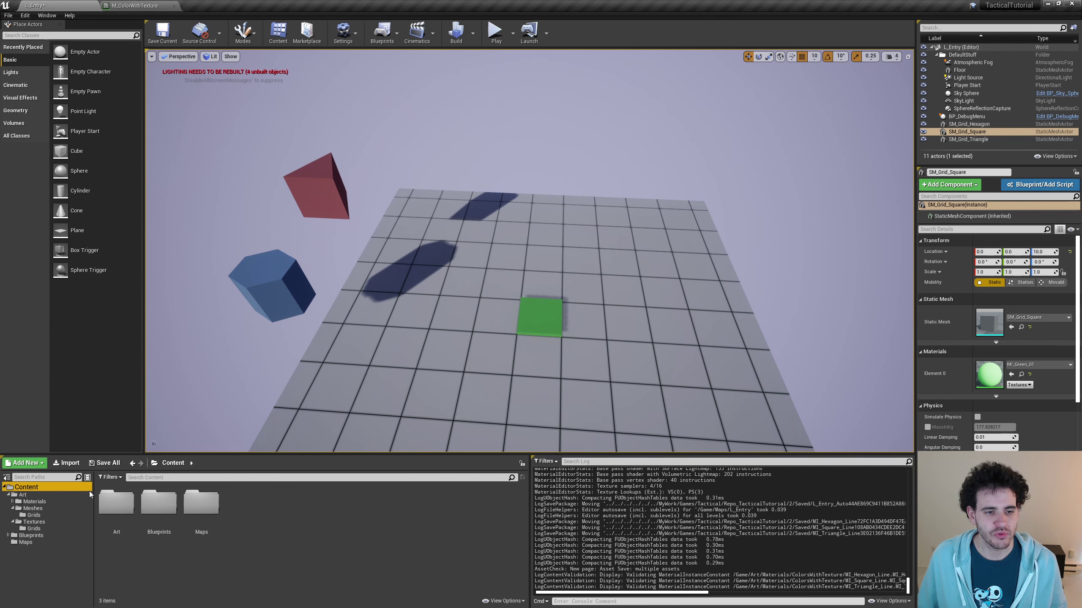
pyautogui.click(13, 501)
pyautogui.click(36, 516)
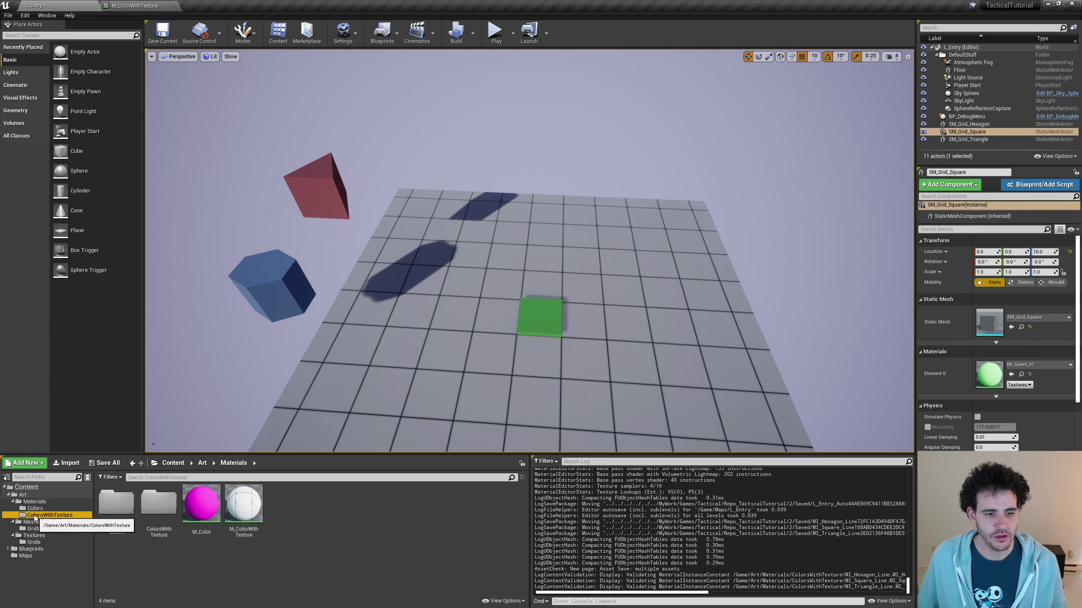
pyautogui.click(361, 538)
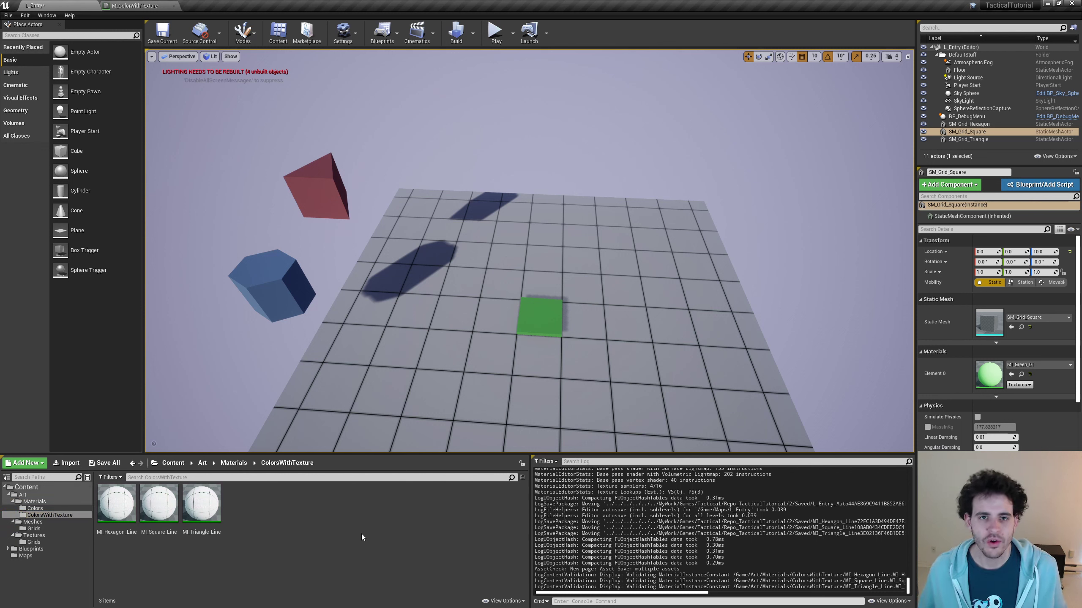
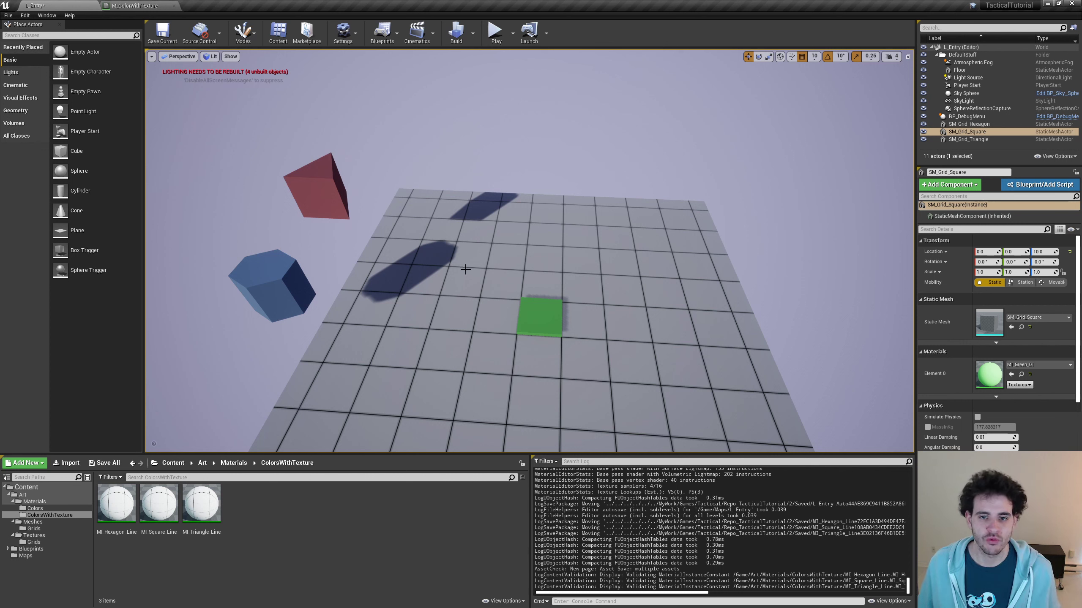
# Set the scale of SM_Grid_Square in the level to 2 on all three axes
pyautogui.click(481, 273)
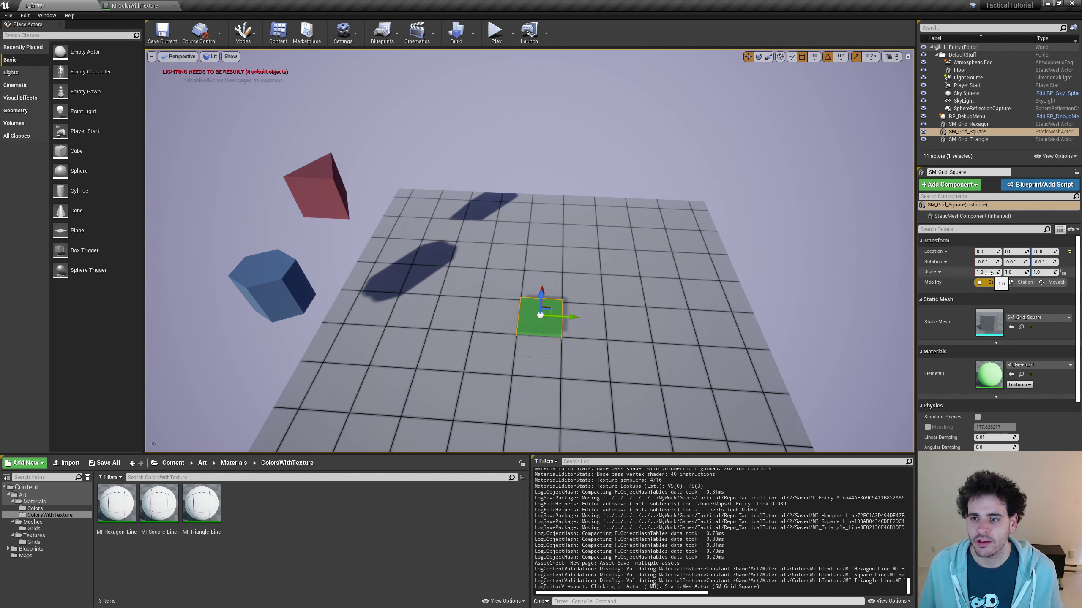
pyautogui.press('Tab')
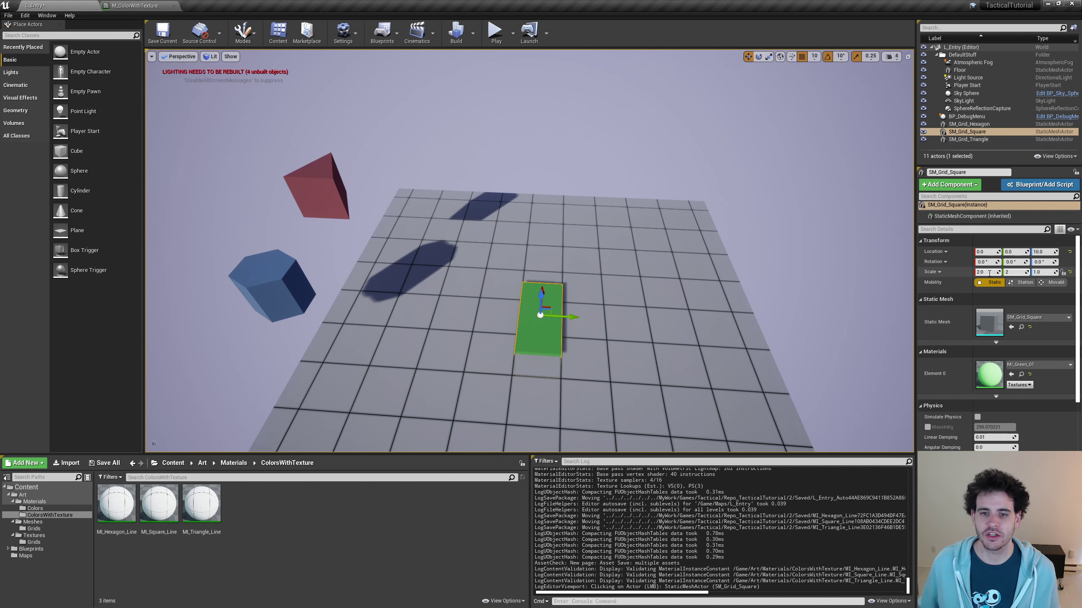
pyautogui.write('2')
pyautogui.press('Return')
pyautogui.write('2')
pyautogui.press('Return')
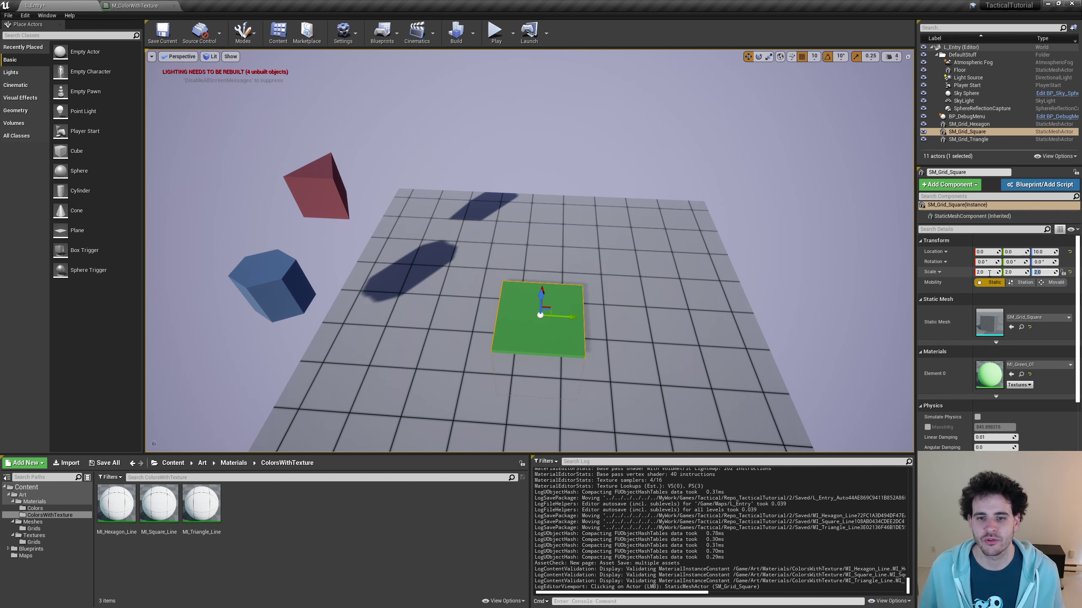
# Apply the MI_Square_Line material instance to the floor in the level
pyautogui.scroll(5, 558, 309)
pyautogui.scroll(-2, 558, 309)
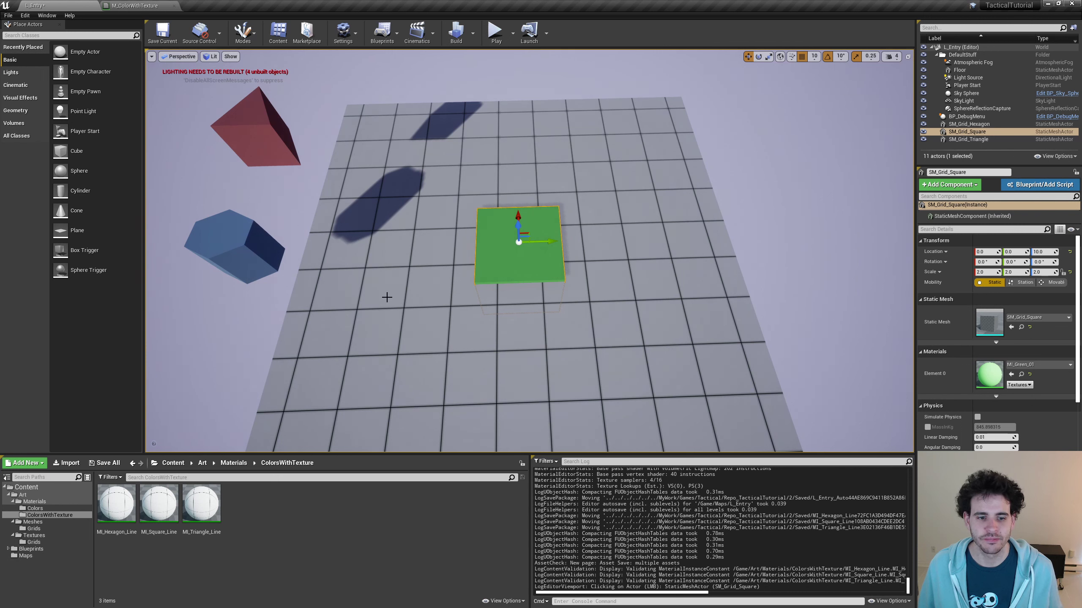
pyautogui.click(168, 534)
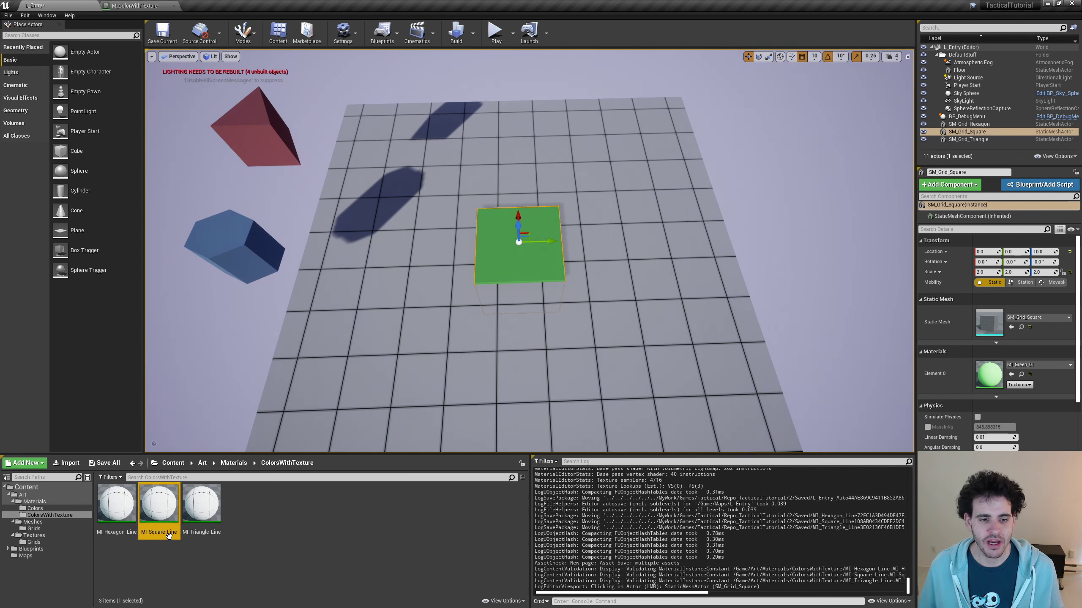
pyautogui.moveTo(159, 504); pyautogui.dragTo(365, 313)
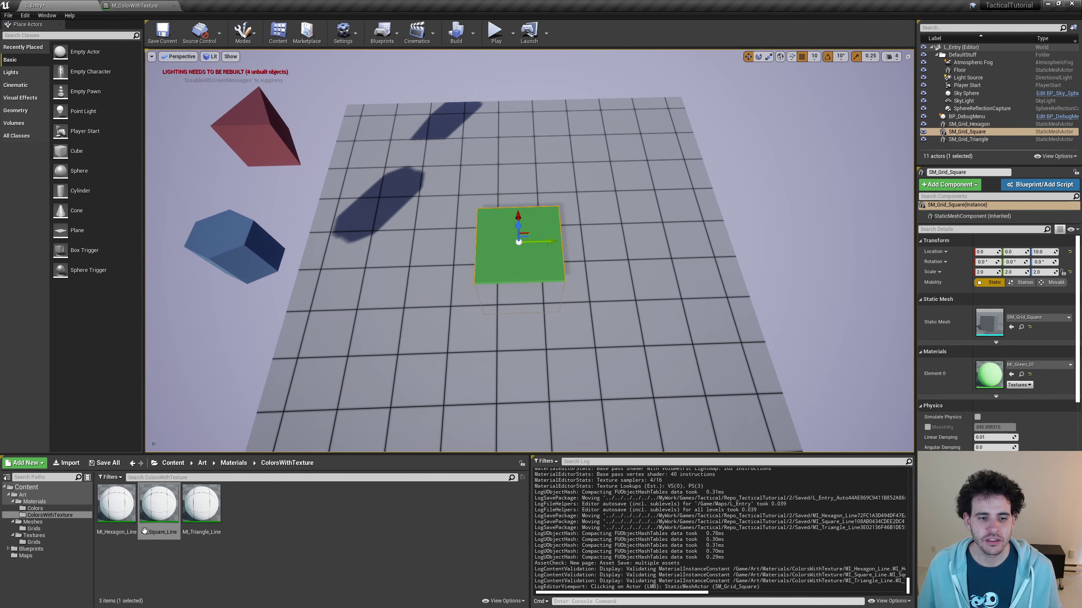
# Open MI_Square_Line for editing in its own floating window, sized so the level's grid stays in view beside it
pyautogui.doubleClick(156, 521)
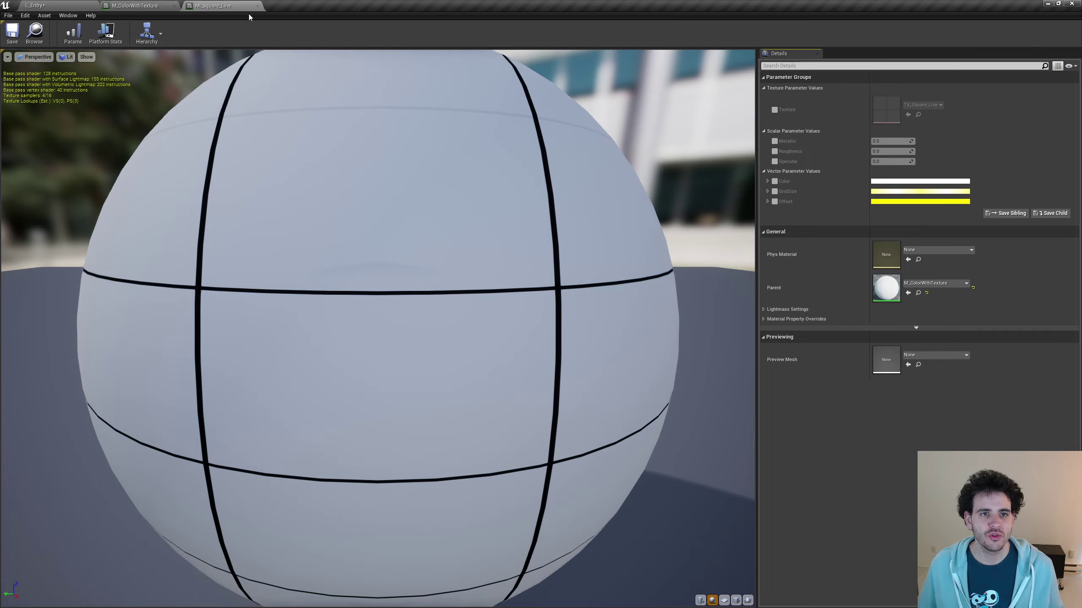
pyautogui.moveTo(247, 6); pyautogui.dragTo(53, 27)
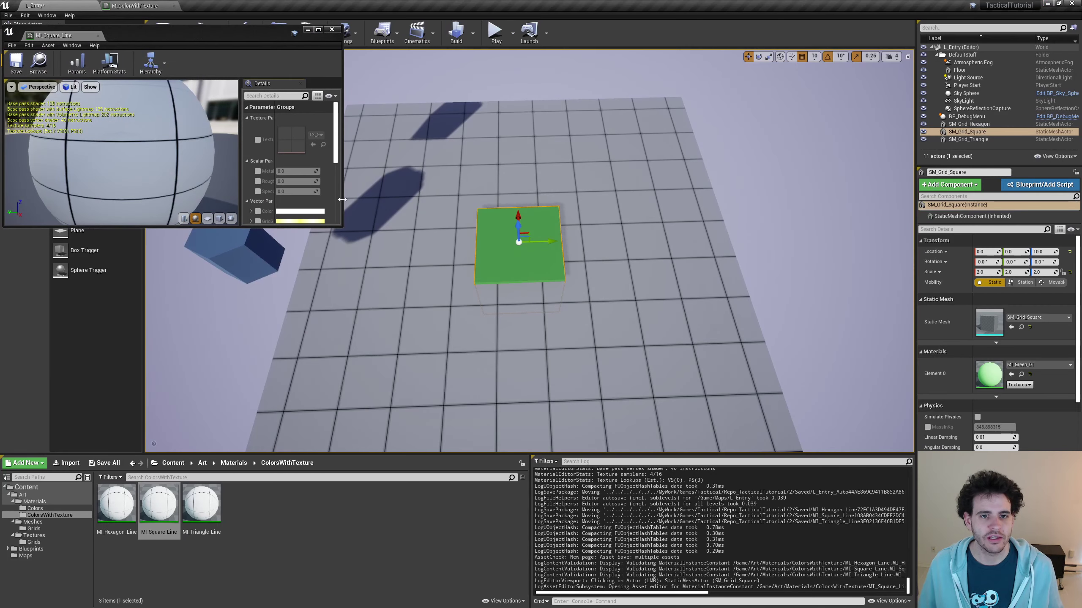
pyautogui.moveTo(342, 229); pyautogui.dragTo(429, 508)
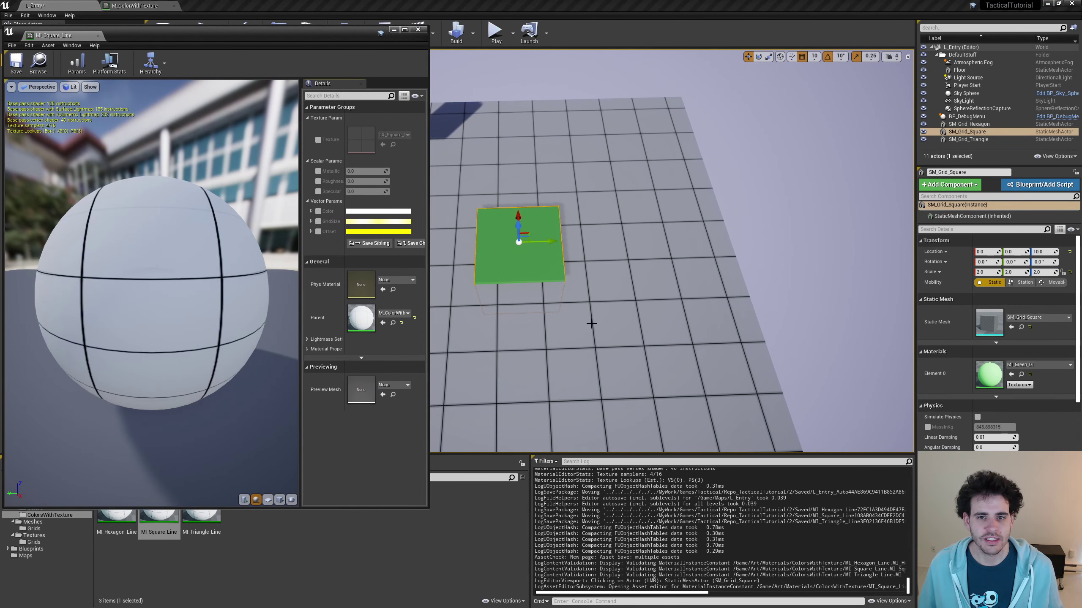
# Override GridSize in MI_Square_Line with R 400 and G 400
pyautogui.click(312, 221)
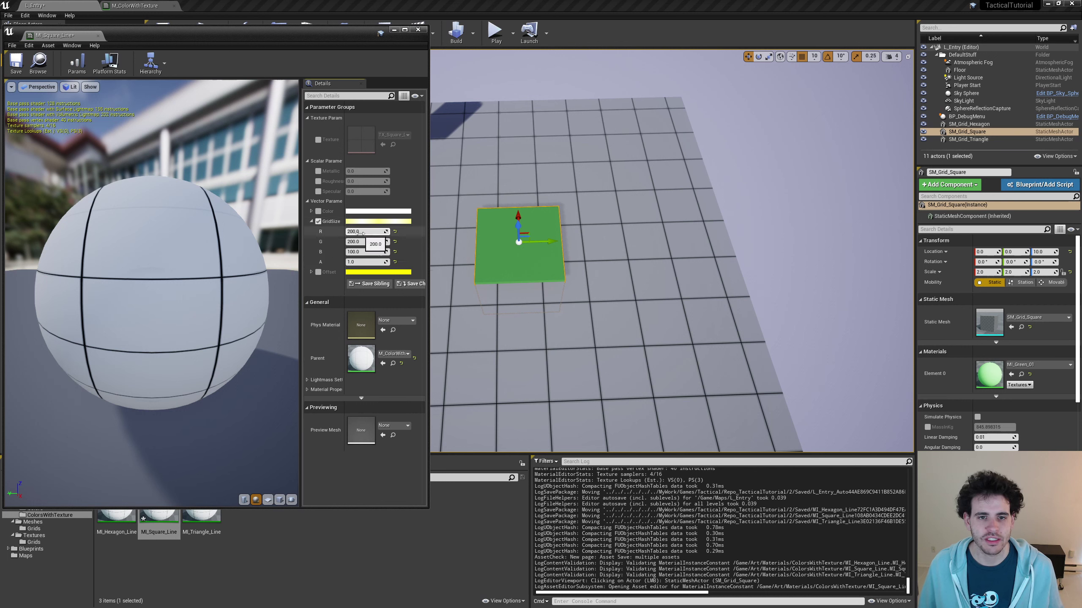
pyautogui.click(362, 232)
pyautogui.write('400')
pyautogui.press('Tab')
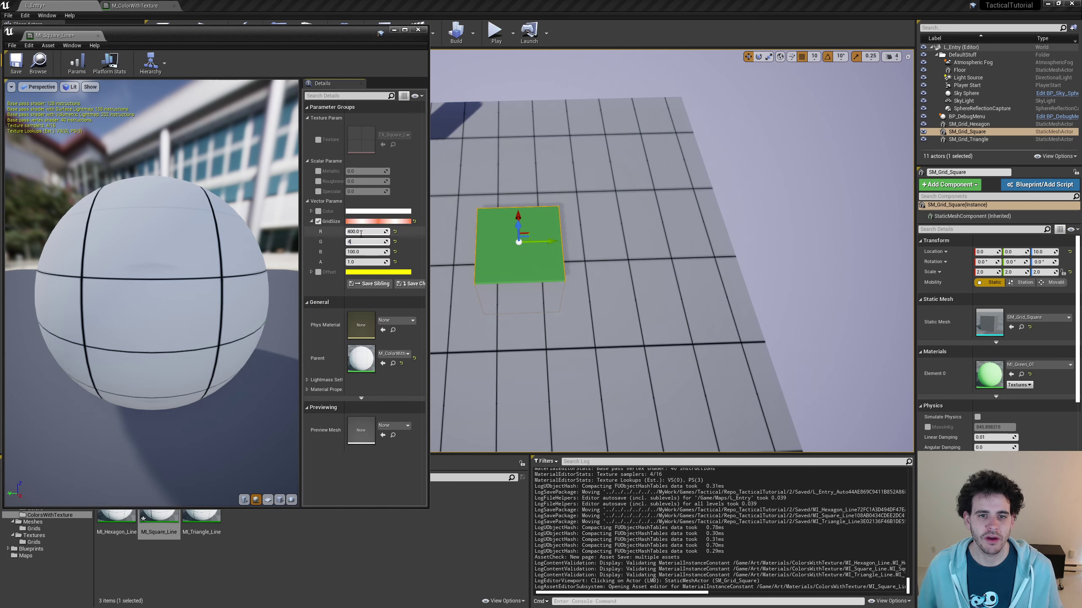
pyautogui.write('400')
pyautogui.press('Return')
# Override Offset in MI_Square_Line with R 100 and G 100 to align the floor grid with the scaled square
pyautogui.moveTo(569, 216); pyautogui.dragTo(553, 216)
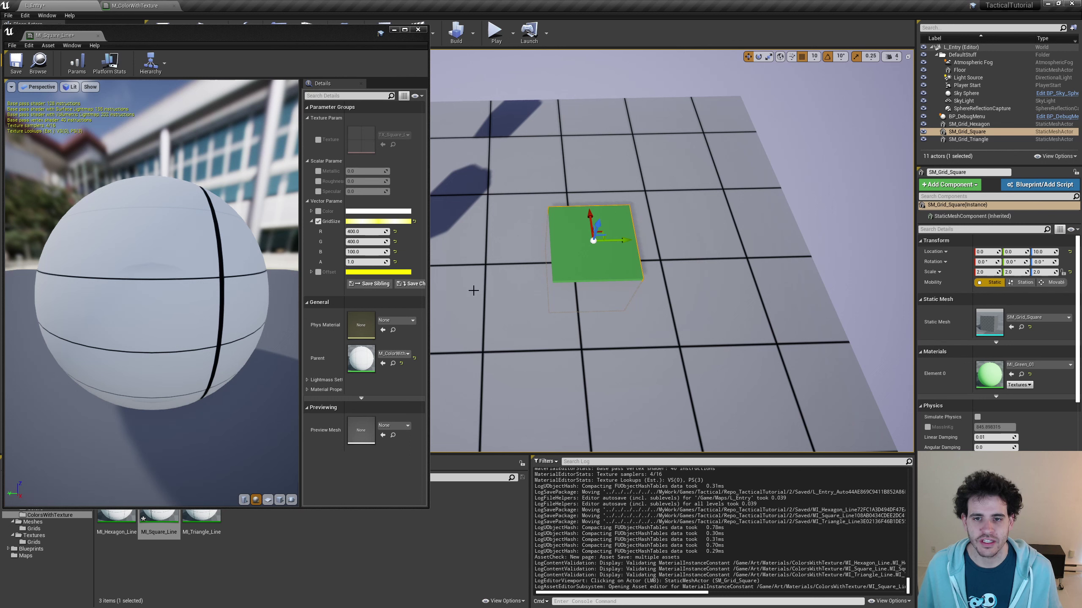
pyautogui.click(311, 271)
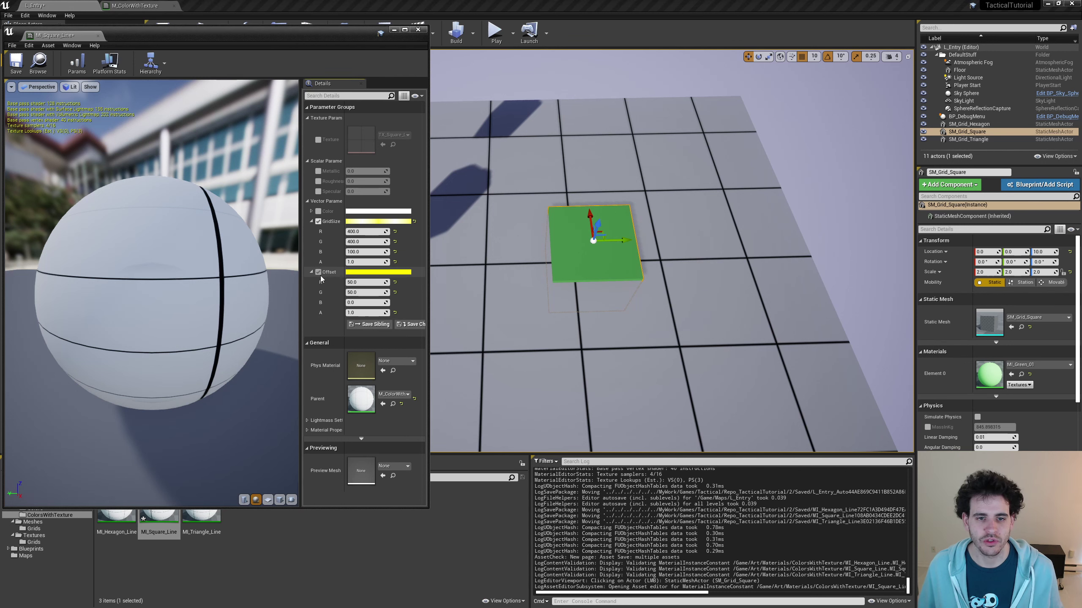
pyautogui.click(319, 272)
pyautogui.moveTo(359, 283)
pyautogui.mouseDown()
pyautogui.moveTo(388, 283)
pyautogui.moveTo(362, 292)
pyautogui.moveTo(375, 292)
pyautogui.mouseUp()
pyautogui.click(358, 282)
pyautogui.write('100')
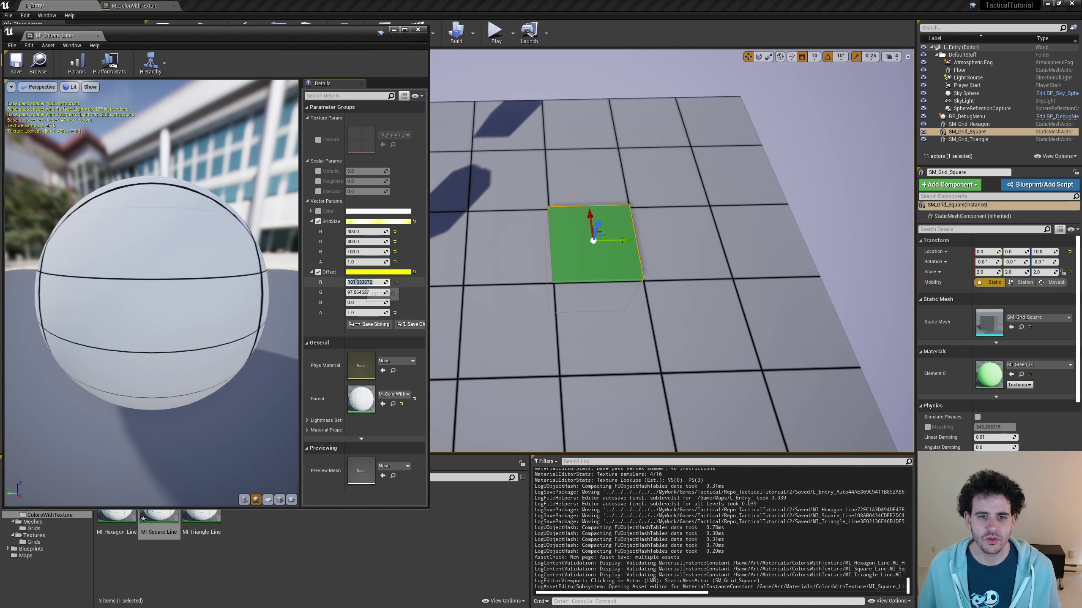
pyautogui.press('Tab')
pyautogui.write('100')
pyautogui.press('Return')
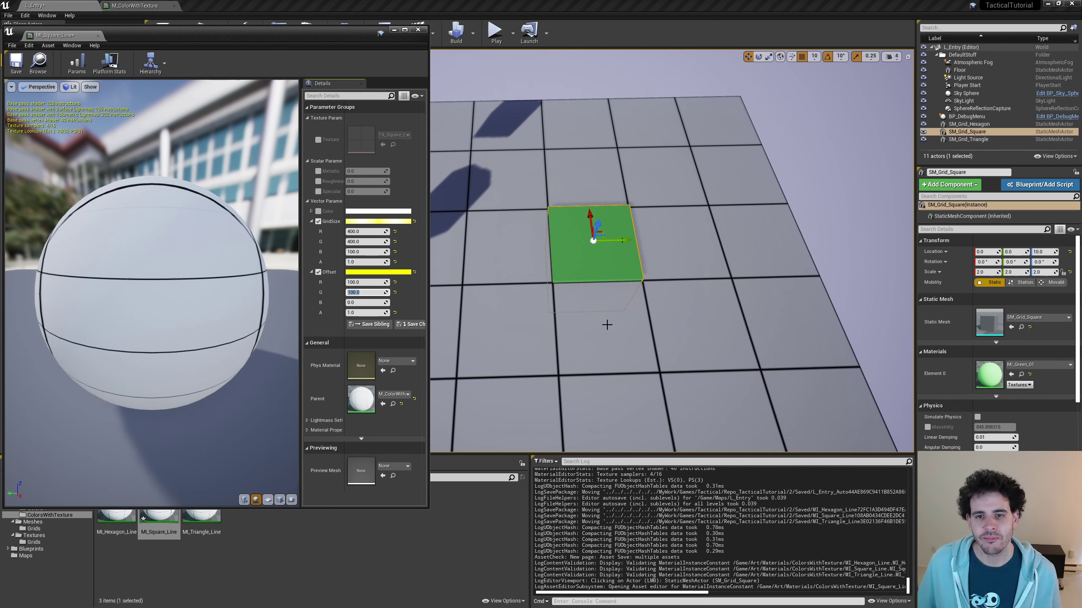
# Undo the last actor move, and move SM_Grid_Square along the Y axis clear of the floor
pyautogui.scroll(-3, 659, 321)
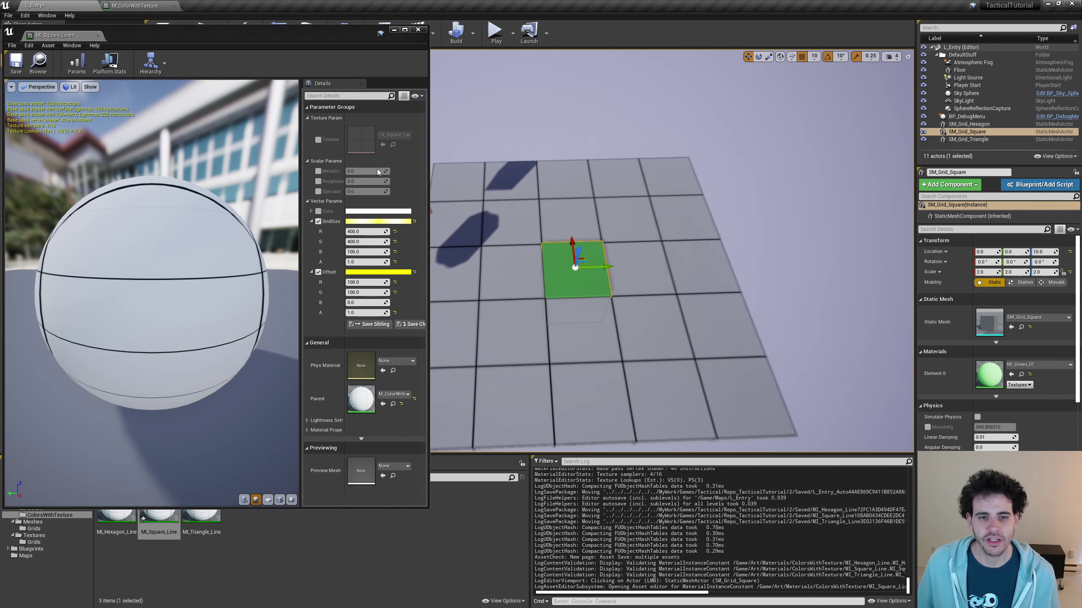
pyautogui.hotkey('ctrl', 'z')
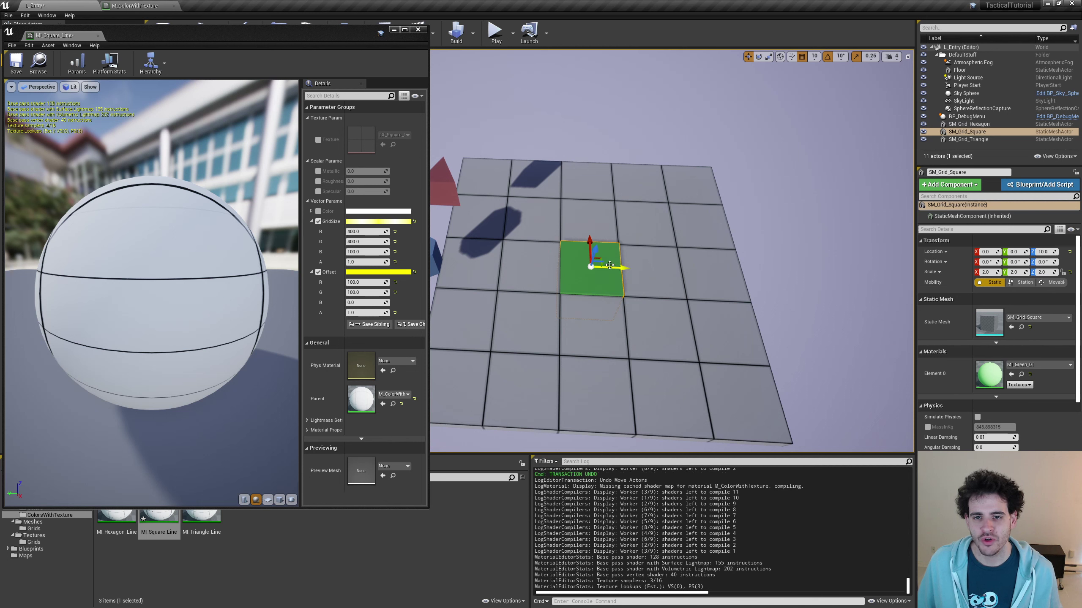
pyautogui.moveTo(607, 284); pyautogui.dragTo(779, 285)
pyautogui.moveTo(556, 255); pyautogui.dragTo(530, 254, button='right')
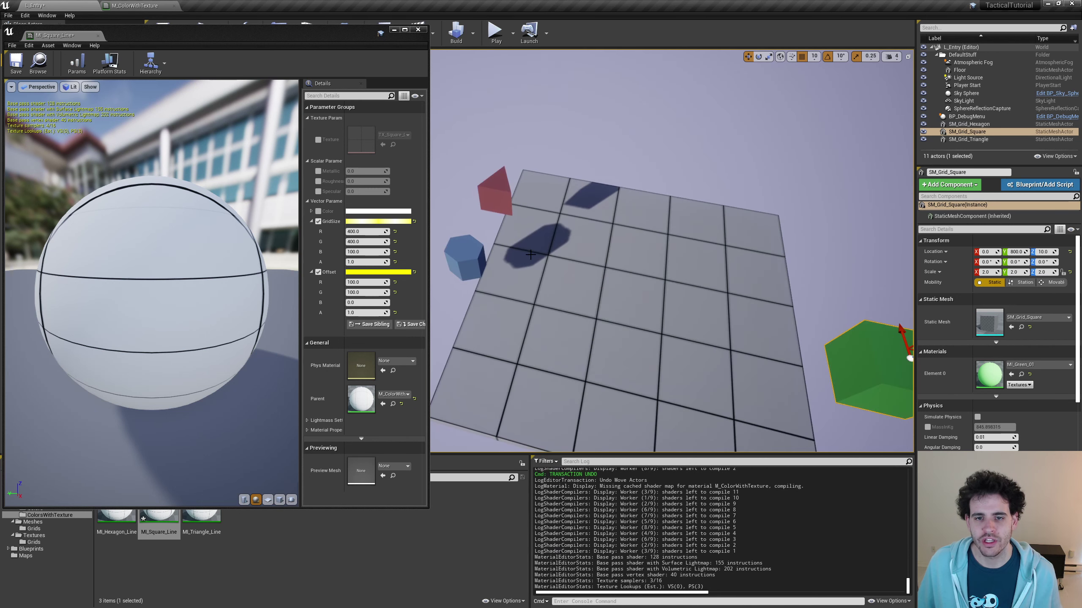
# Reset SM_Grid_Hexagon's location to the origin and raise it to Z 20 above the floor
pyautogui.click(461, 254)
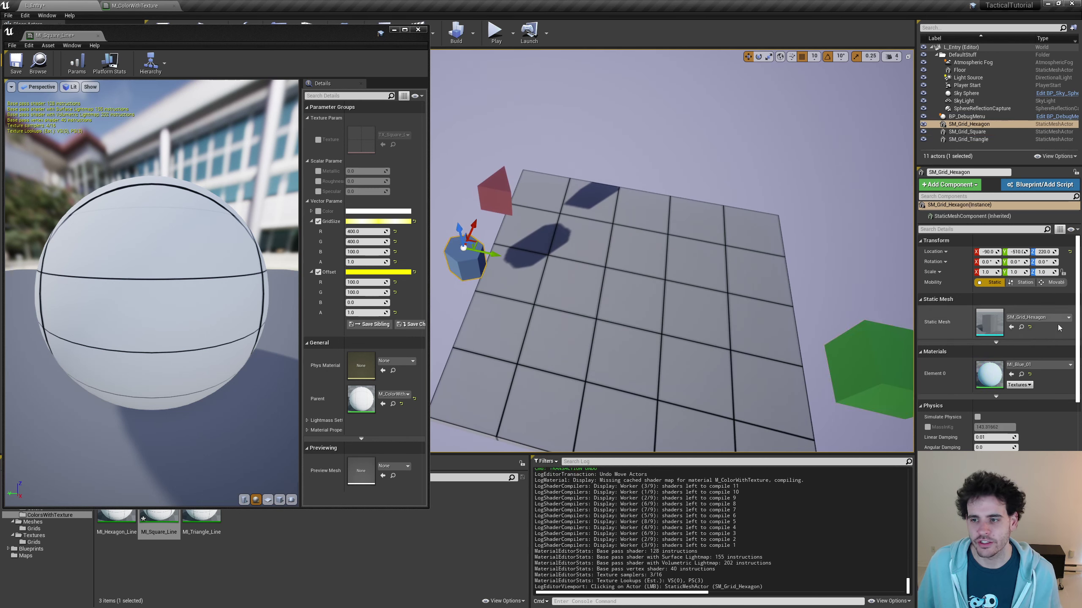
pyautogui.click(1069, 252)
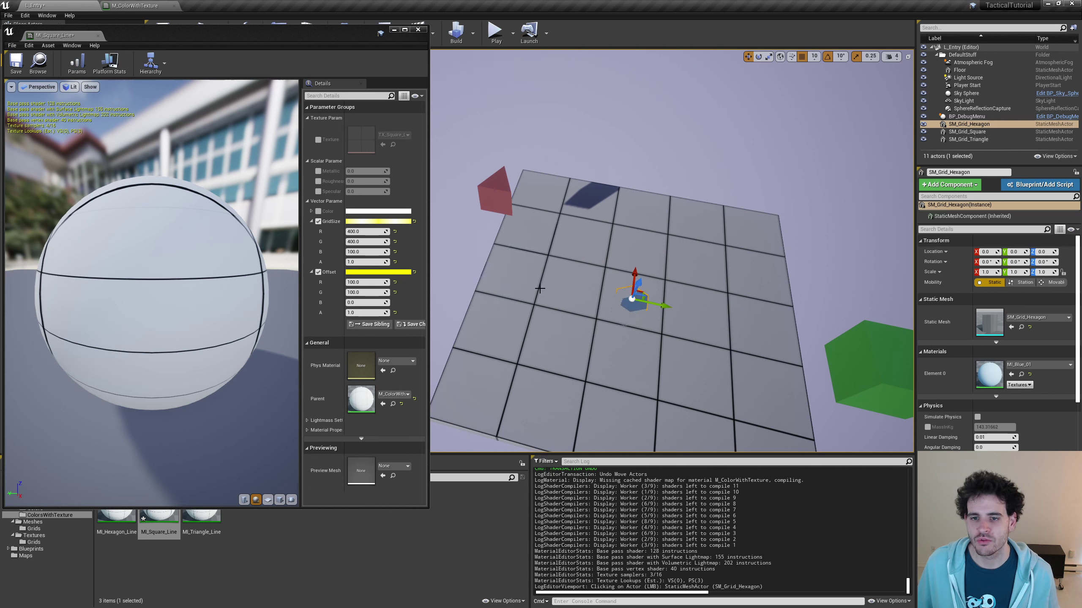
pyautogui.press('f')
pyautogui.moveTo(621, 292); pyautogui.dragTo(623, 283)
pyautogui.press('f')
pyautogui.moveTo(549, 349); pyautogui.dragTo(550, 349, button='right')
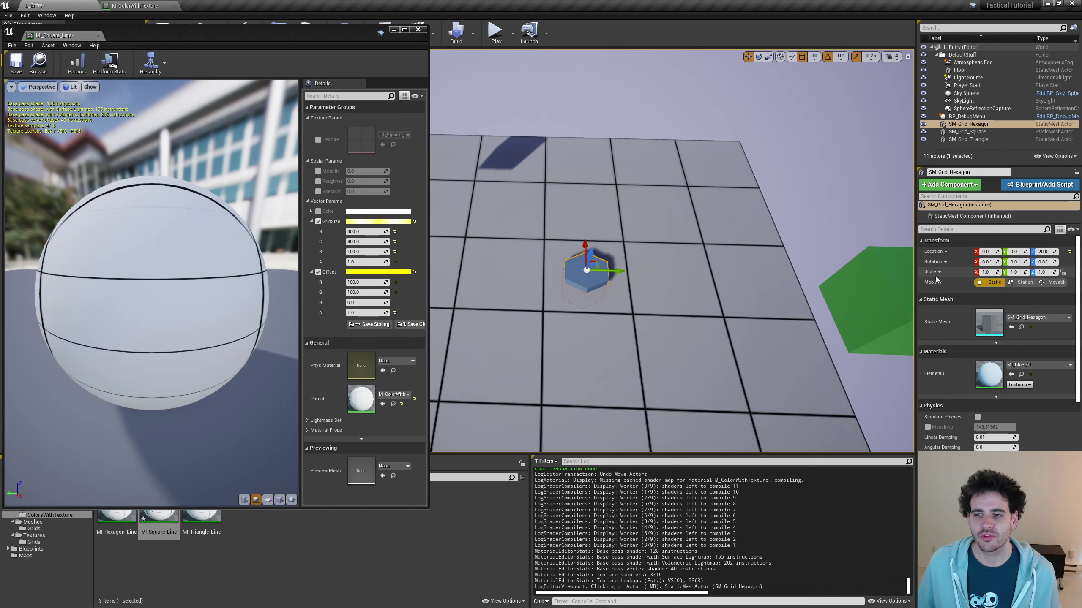
# Scale SM_Grid_Hexagon to 2 on the X, Y and Z axes
pyautogui.click(987, 273)
pyautogui.write('2')
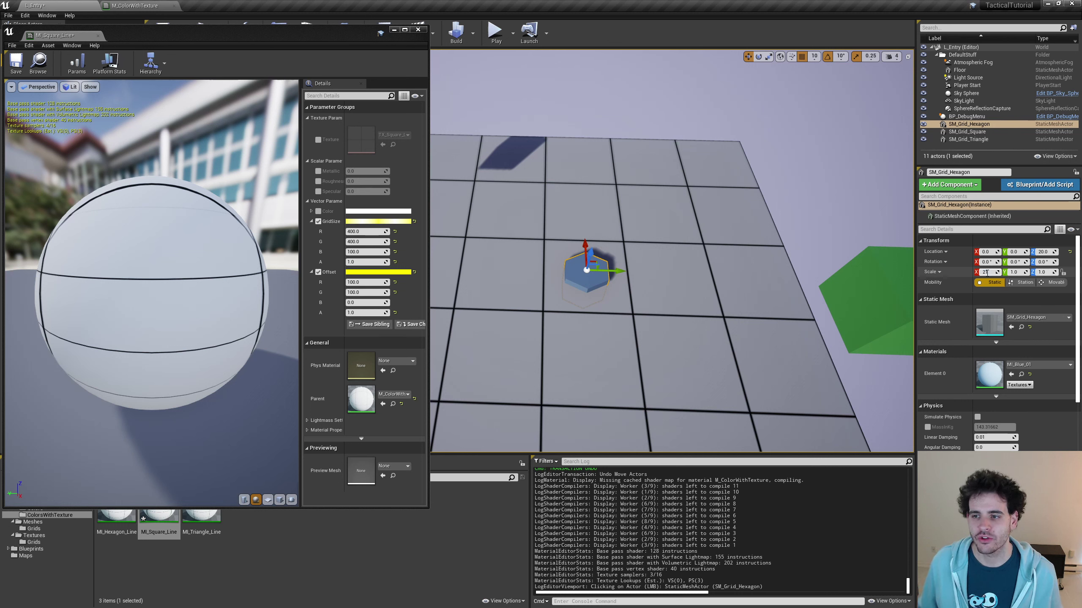
pyautogui.press('Tab')
pyautogui.write('2')
pyautogui.press('Tab')
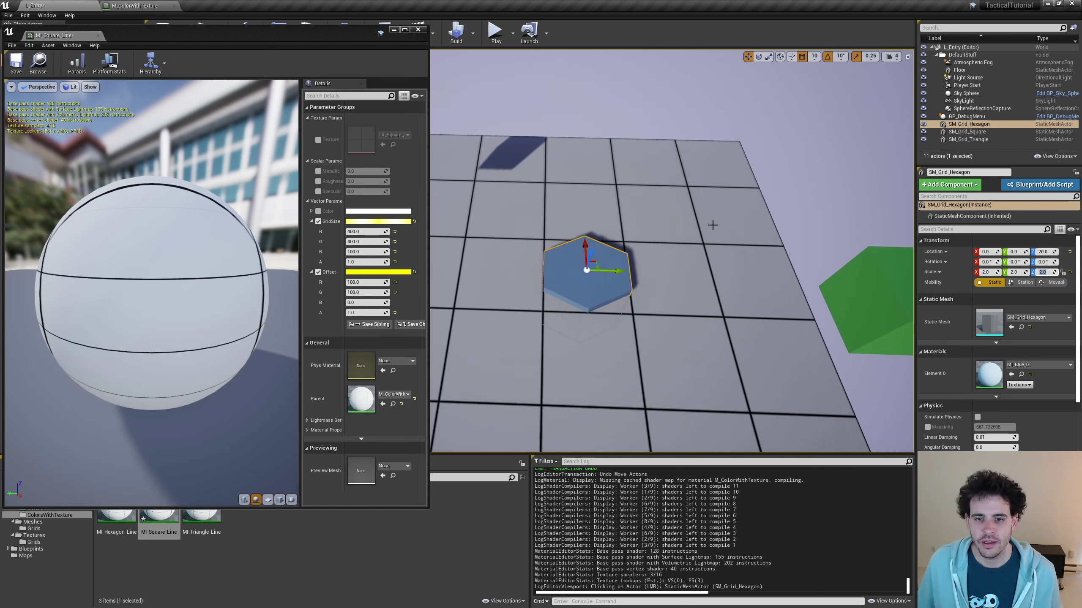
# Apply MI_Hexagon_Line to the floor and open it for editing in the same floating window as MI_Square_Line
pyautogui.click(117, 522)
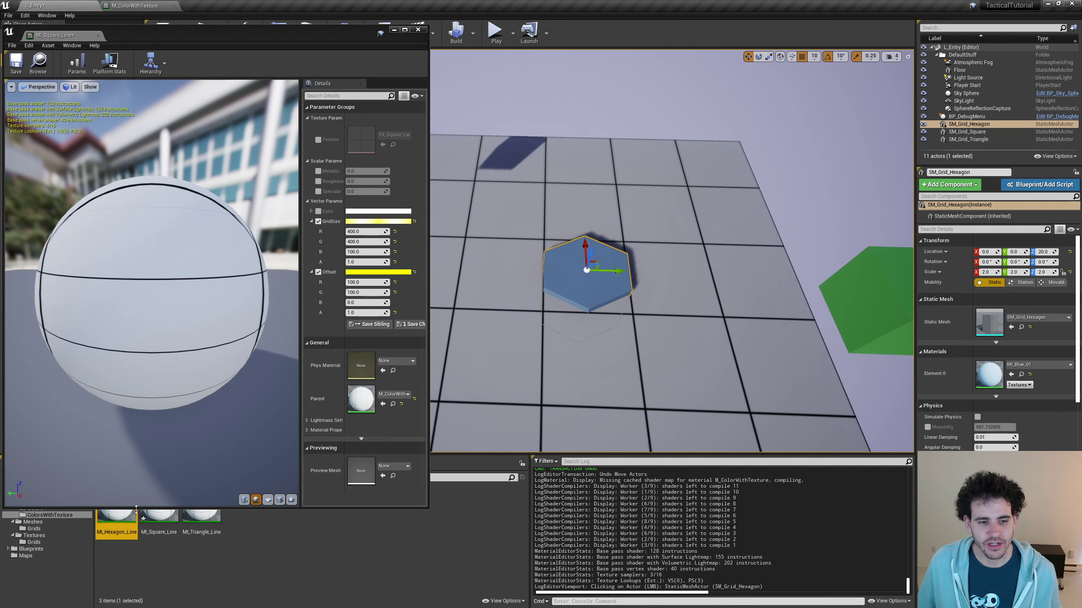
pyautogui.moveTo(144, 507); pyautogui.dragTo(145, 455)
pyautogui.moveTo(116, 505); pyautogui.dragTo(516, 368)
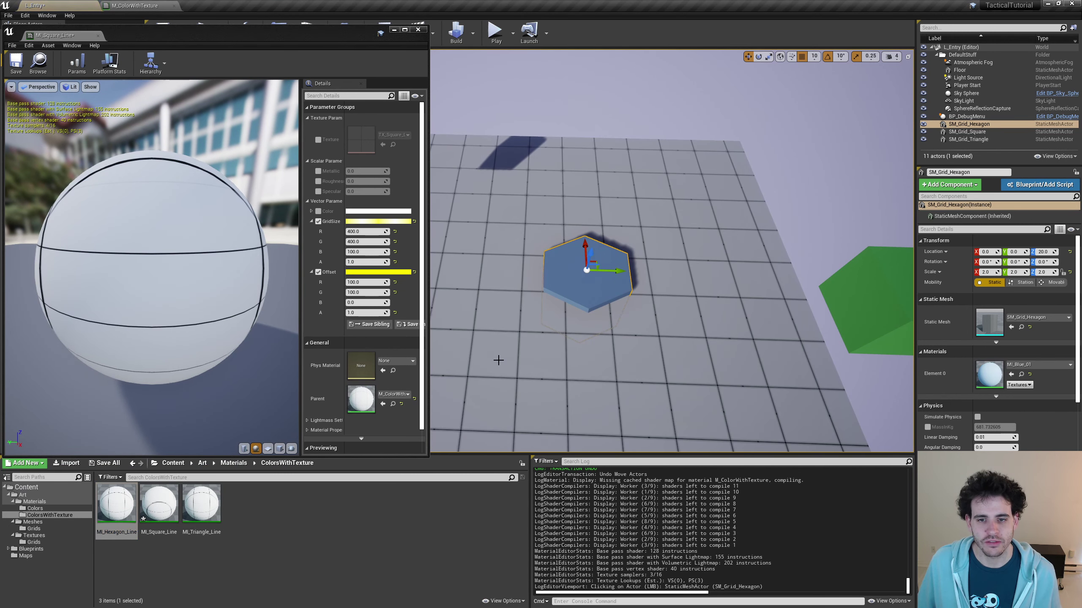
pyautogui.doubleClick(118, 516)
pyautogui.moveTo(211, 6); pyautogui.dragTo(136, 35)
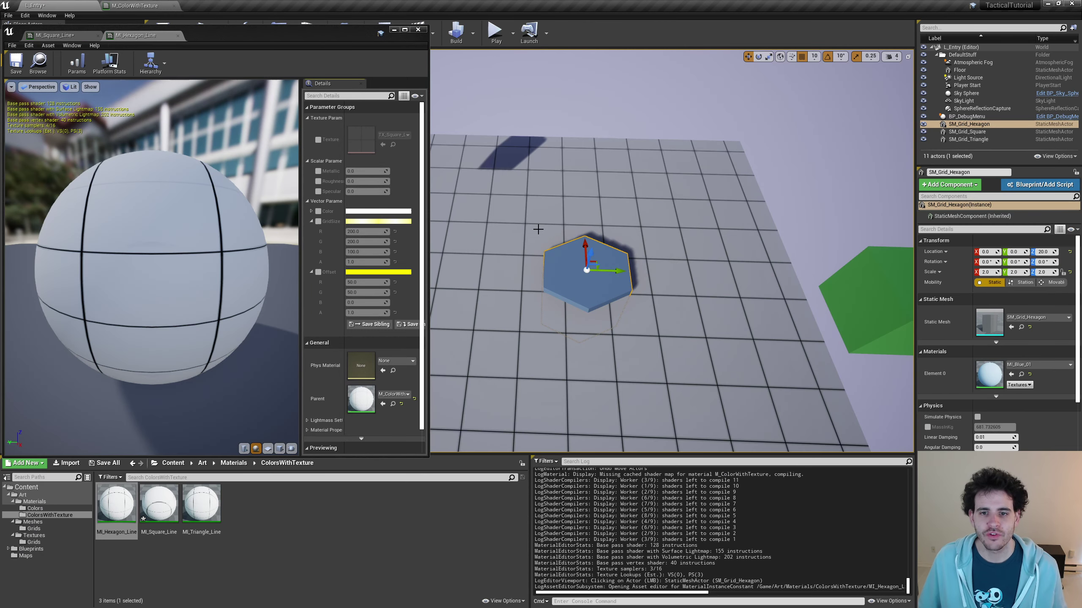
# Override the Texture parameter of MI_Hexagon_Line with TX_Hexagon_Line
pyautogui.click(318, 140)
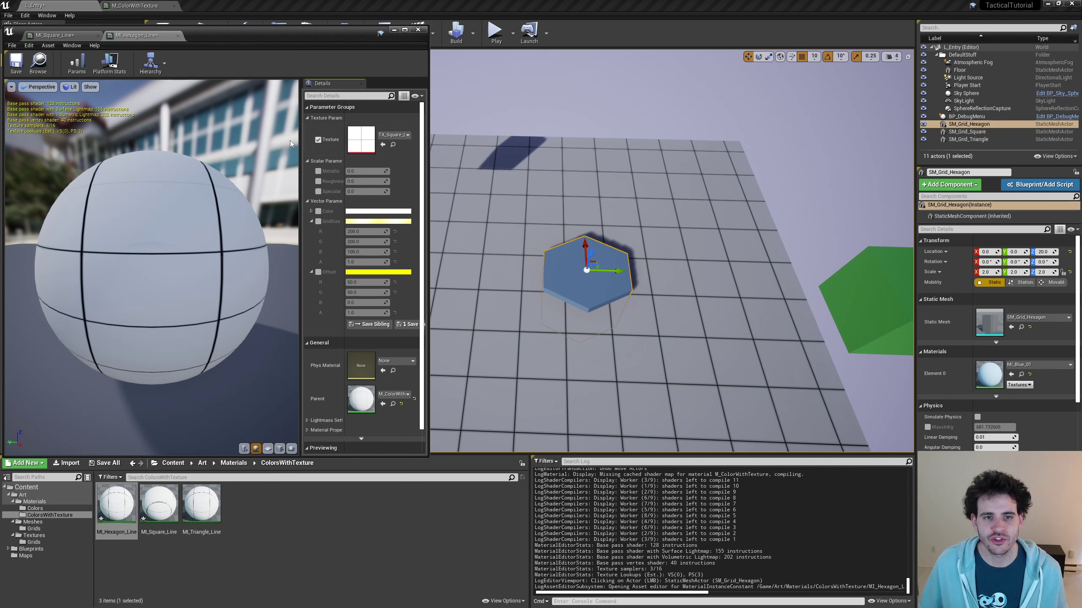
pyautogui.moveTo(300, 143); pyautogui.dragTo(237, 143)
pyautogui.click(356, 134)
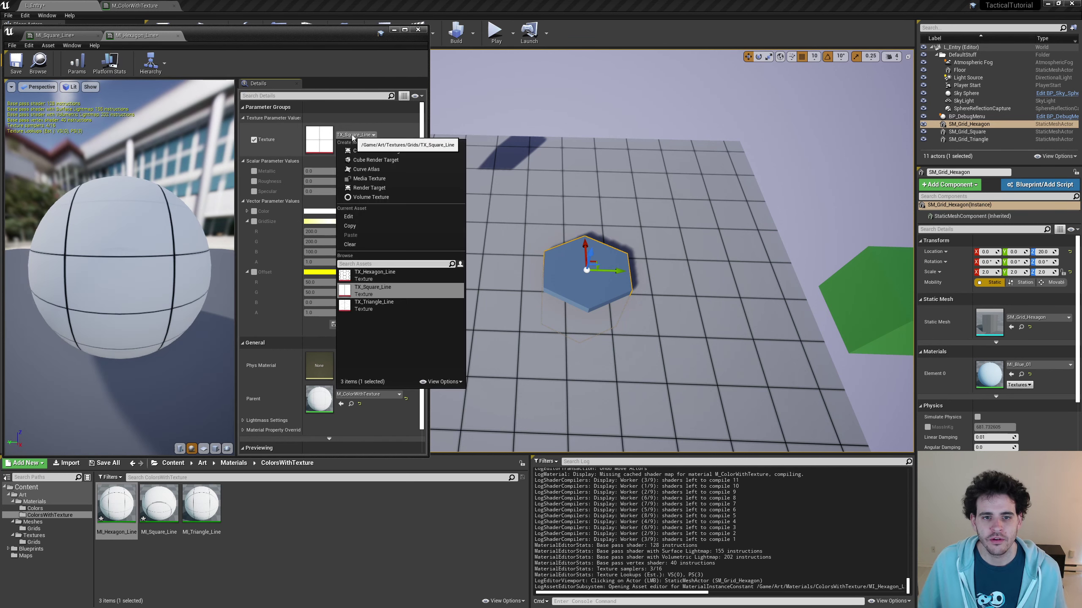
pyautogui.click(378, 276)
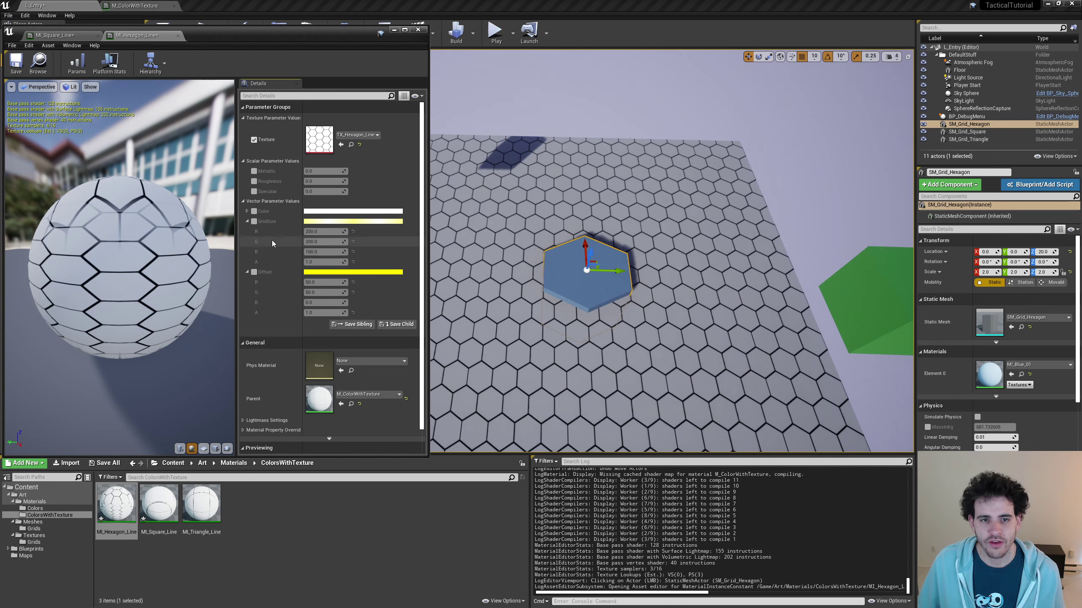
# Enable the GridSize override in MI_Hexagon_Line and try R values of 600 and 800
pyautogui.click(255, 221)
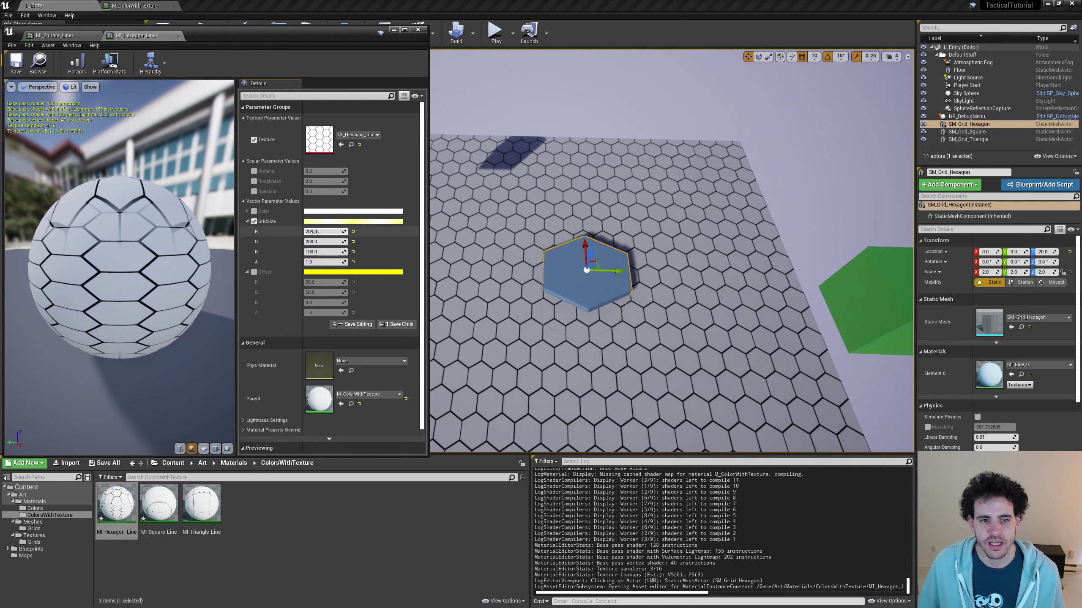
pyautogui.moveTo(326, 231); pyautogui.dragTo(407, 232)
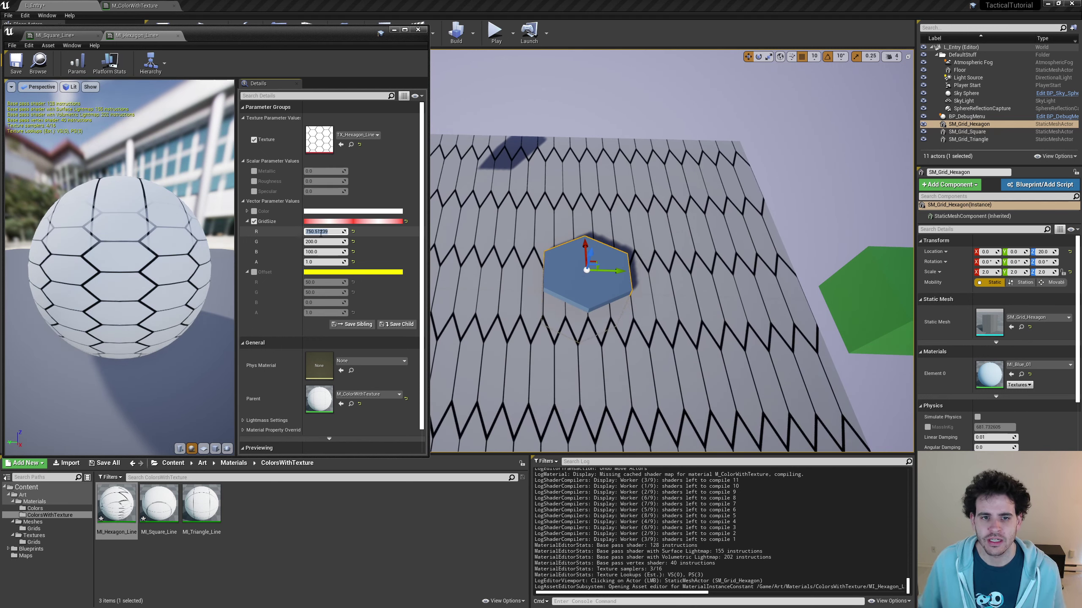
pyautogui.press('Return')
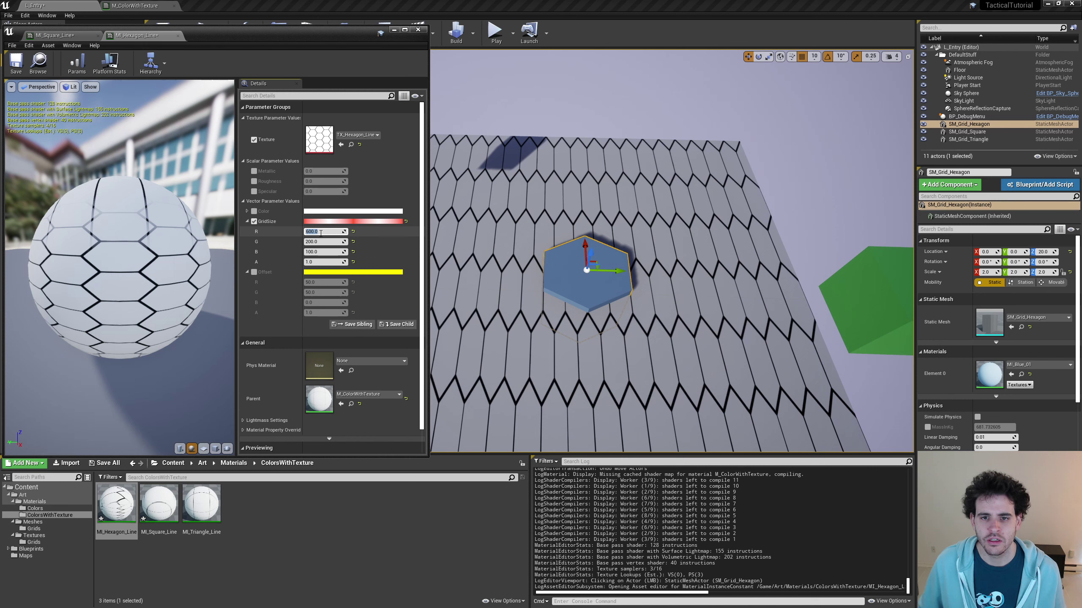
pyautogui.press('Return')
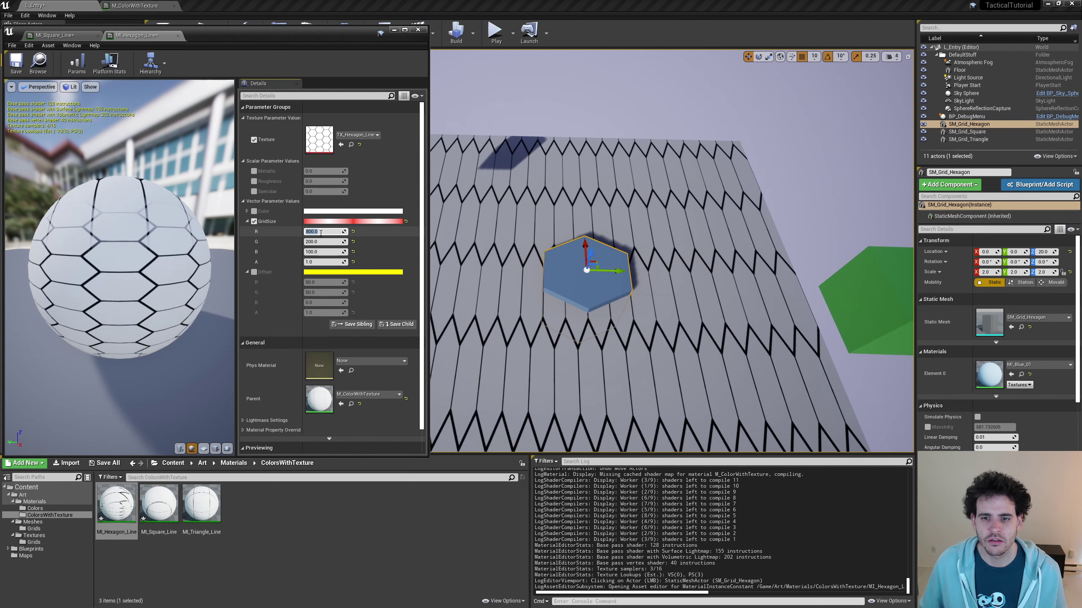
pyautogui.write('600')
pyautogui.press('Return')
pyautogui.write('800')
pyautogui.press('Return')
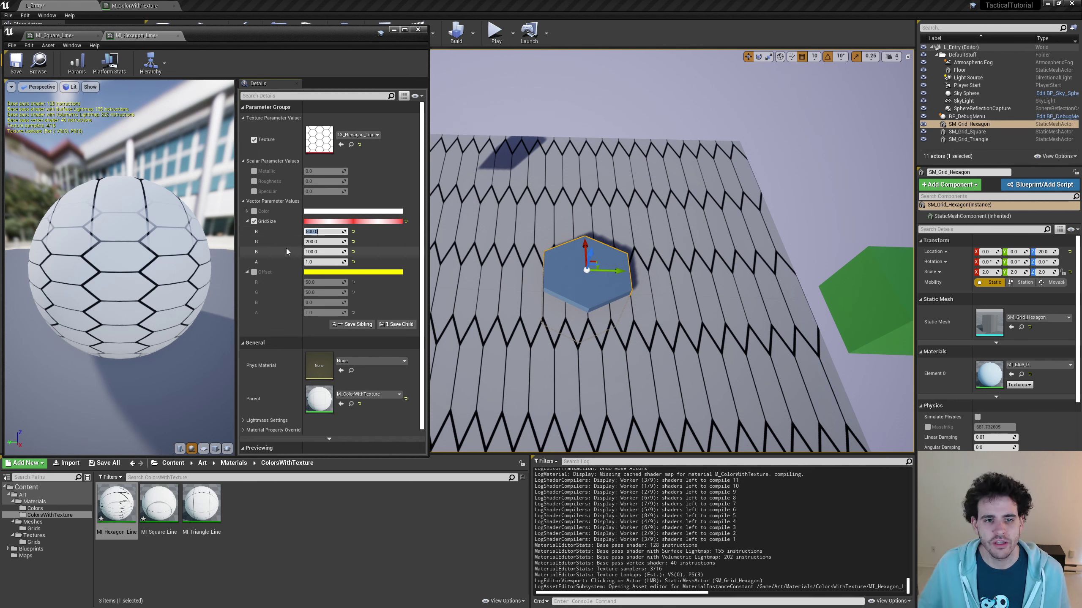
# Set the GridSize of MI_Hexagon_Line to G 800 and R 600 to match the scaled hexagon
pyautogui.moveTo(320, 241); pyautogui.dragTo(375, 241)
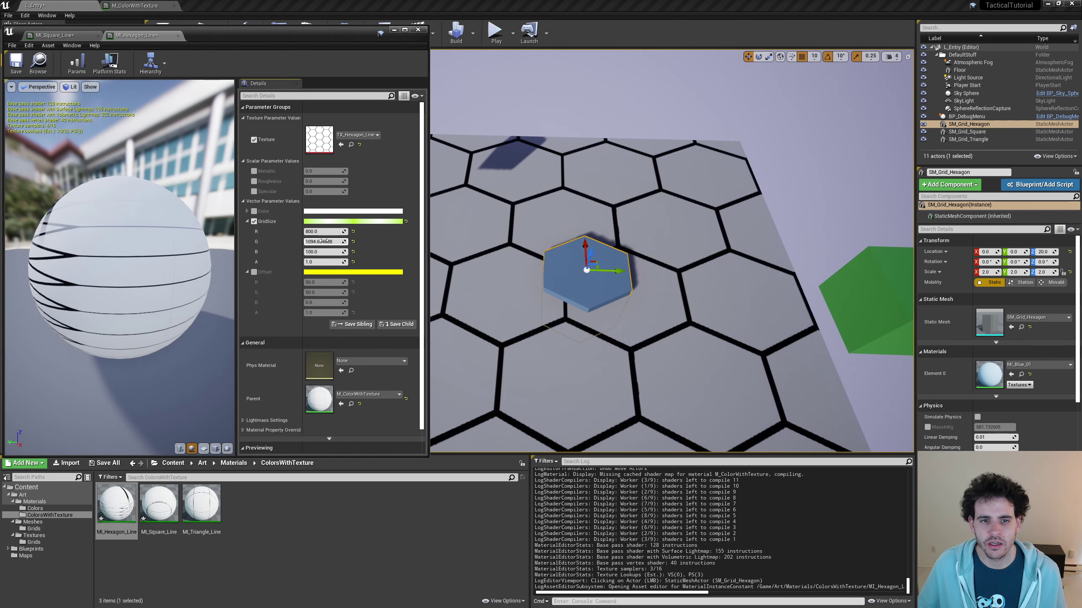
pyautogui.write('0')
pyautogui.press('Return')
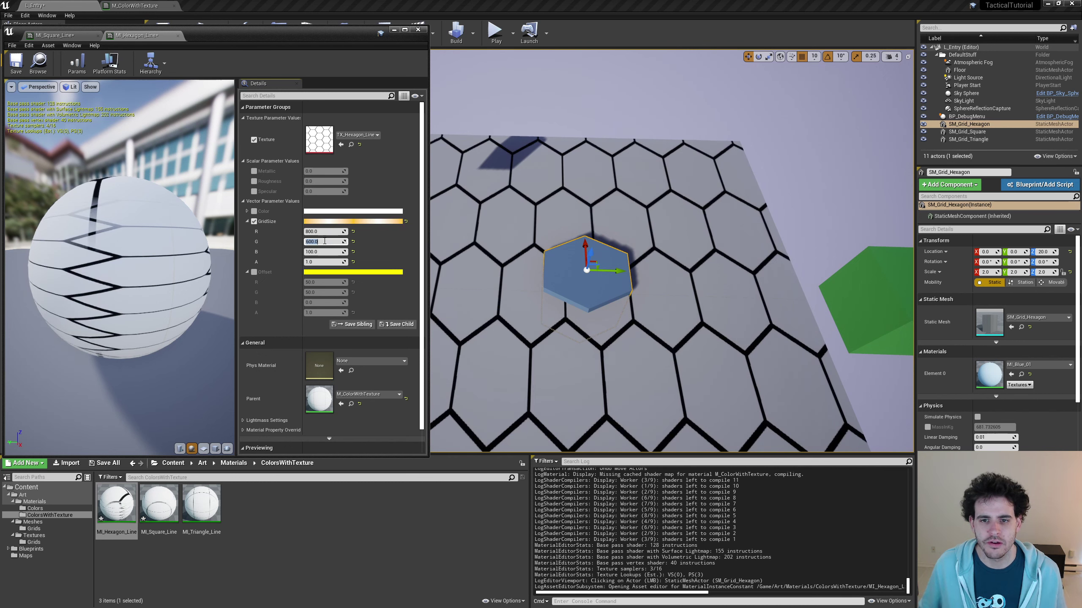
pyautogui.write('800')
pyautogui.press('Return')
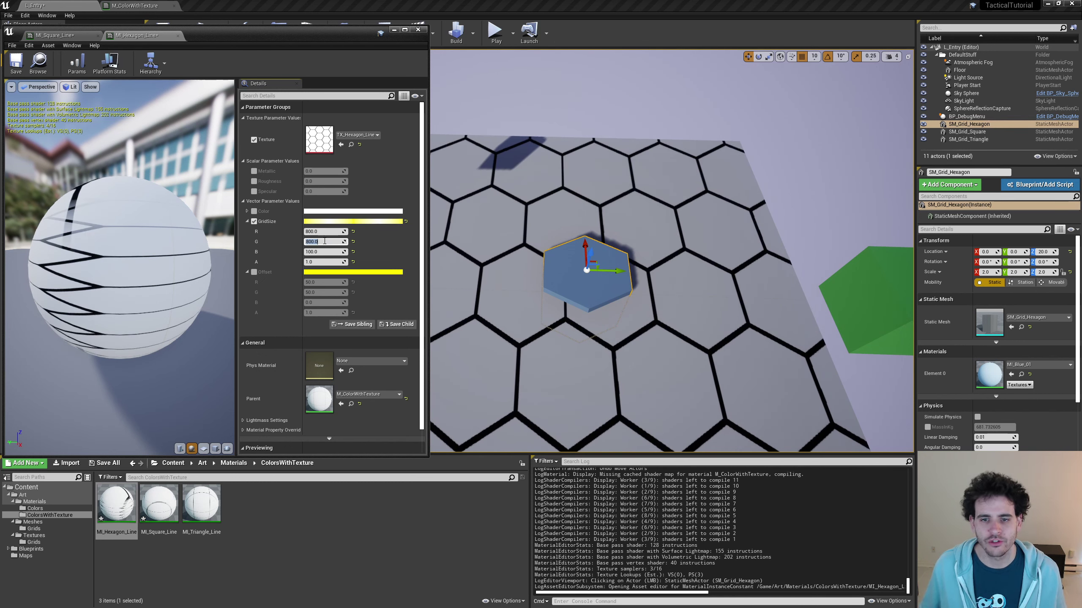
pyautogui.click(326, 232)
pyautogui.write('60')
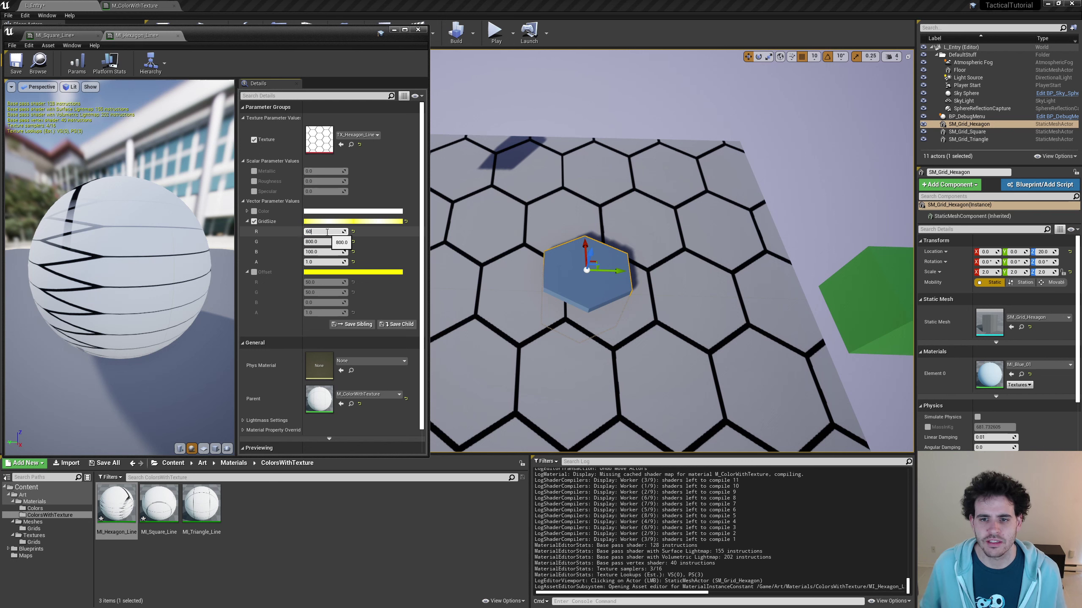
pyautogui.write('0')
pyautogui.press('Return')
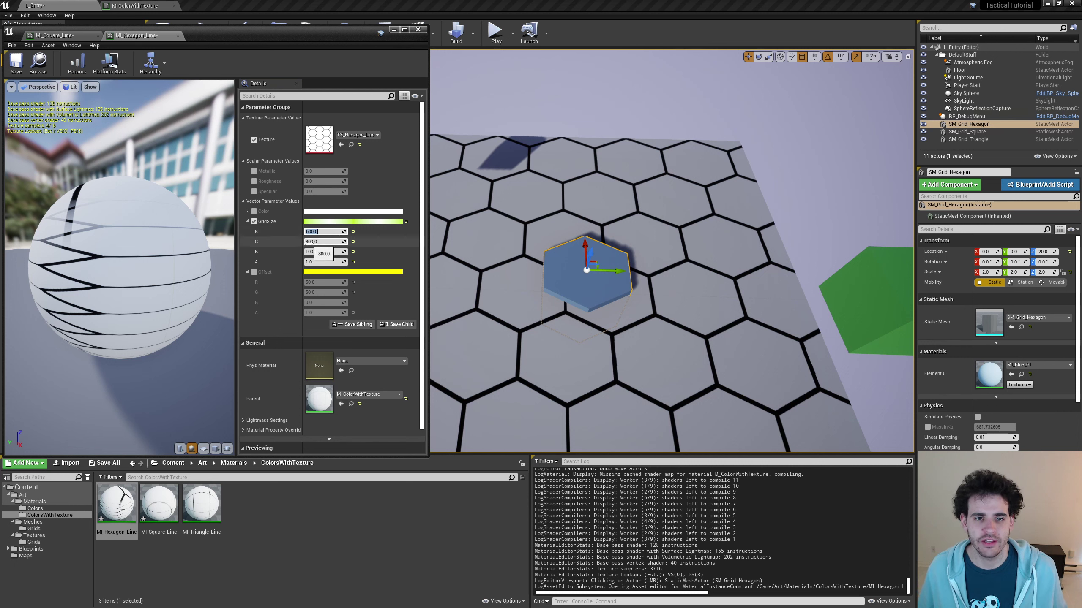
# Override Offset in MI_Hexagon_Line with R 0 and G 100 to line up with the hexagon, and save the instance
pyautogui.click(253, 272)
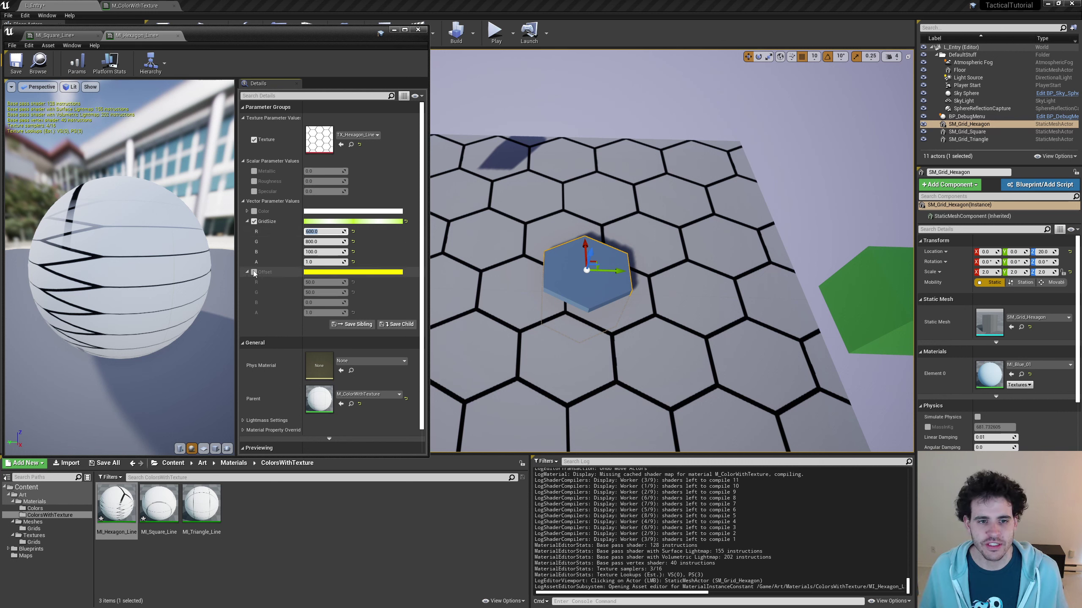
pyautogui.moveTo(323, 282)
pyautogui.mouseDown()
pyautogui.moveTo(301, 282)
pyautogui.moveTo(315, 284)
pyautogui.mouseUp()
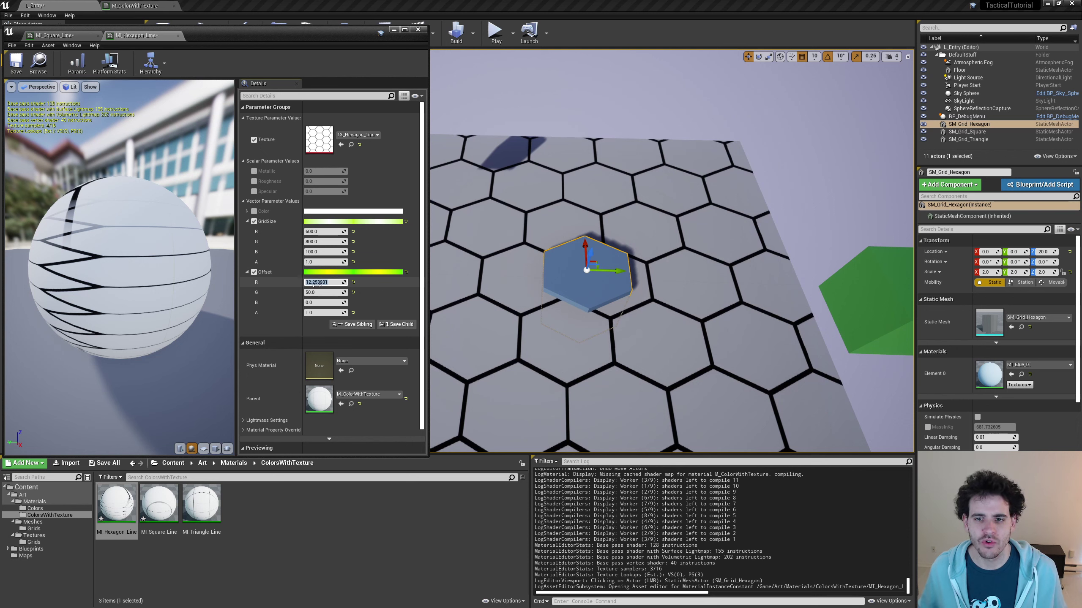
pyautogui.write('0')
pyautogui.press('Return')
pyautogui.moveTo(318, 292)
pyautogui.mouseDown()
pyautogui.moveTo(353, 292)
pyautogui.moveTo(326, 293)
pyautogui.mouseUp()
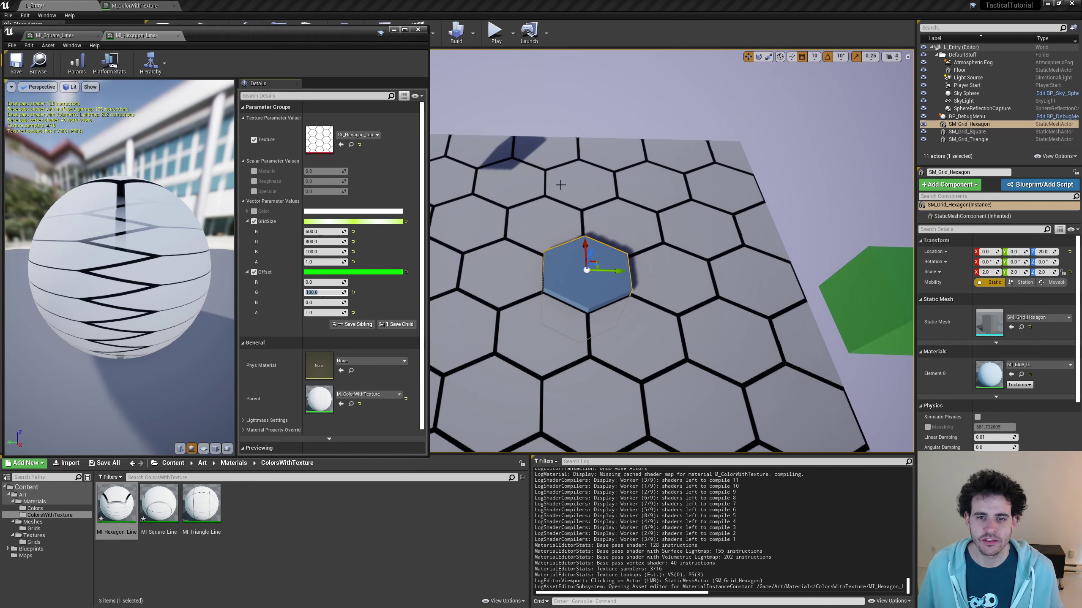
pyautogui.click(15, 61)
# Move SM_Grid_Hexagon along the Y axis to about 520, and place SM_Grid_Triangle at X 0, Y 0, Z 20
pyautogui.moveTo(626, 273); pyautogui.dragTo(809, 279)
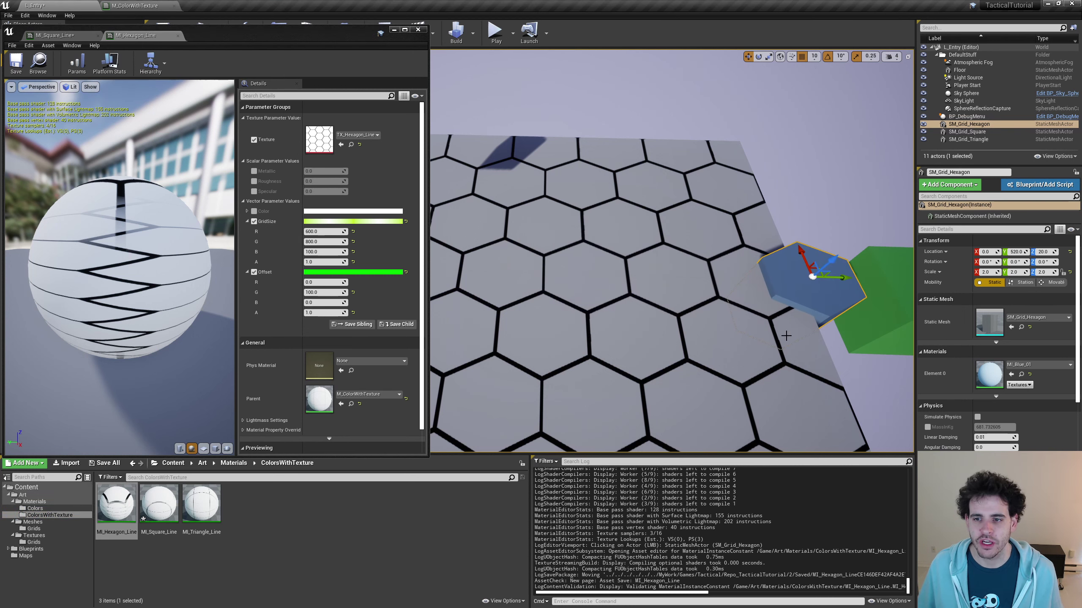
pyautogui.moveTo(708, 393); pyautogui.dragTo(493, 238, button='right')
pyautogui.click(532, 201)
pyautogui.hotkey('ctrl', 'z')
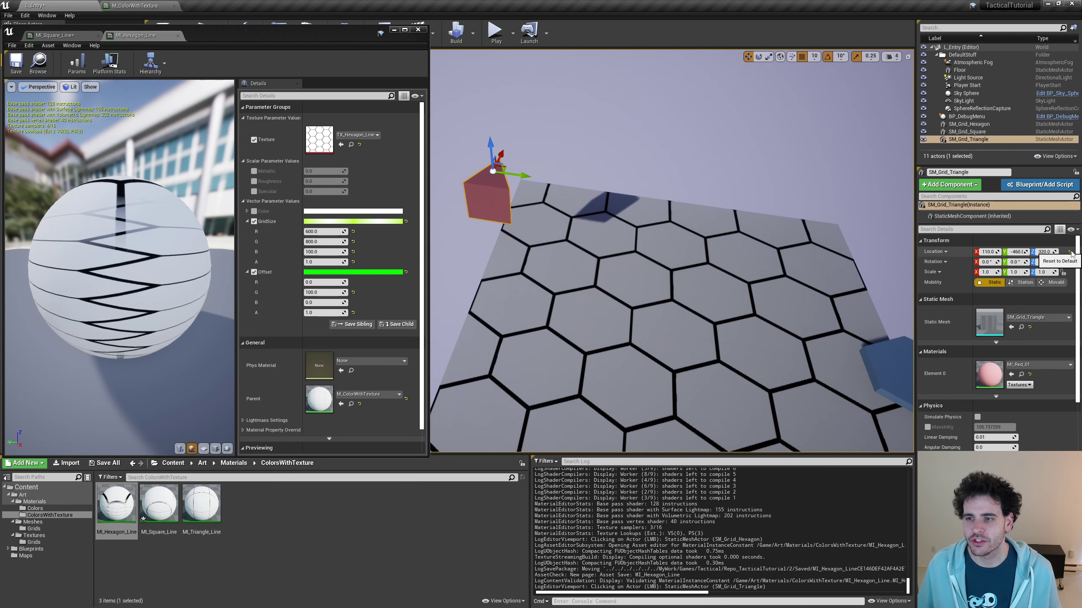
pyautogui.press('f')
pyautogui.moveTo(617, 273); pyautogui.dragTo(605, 273, button='right')
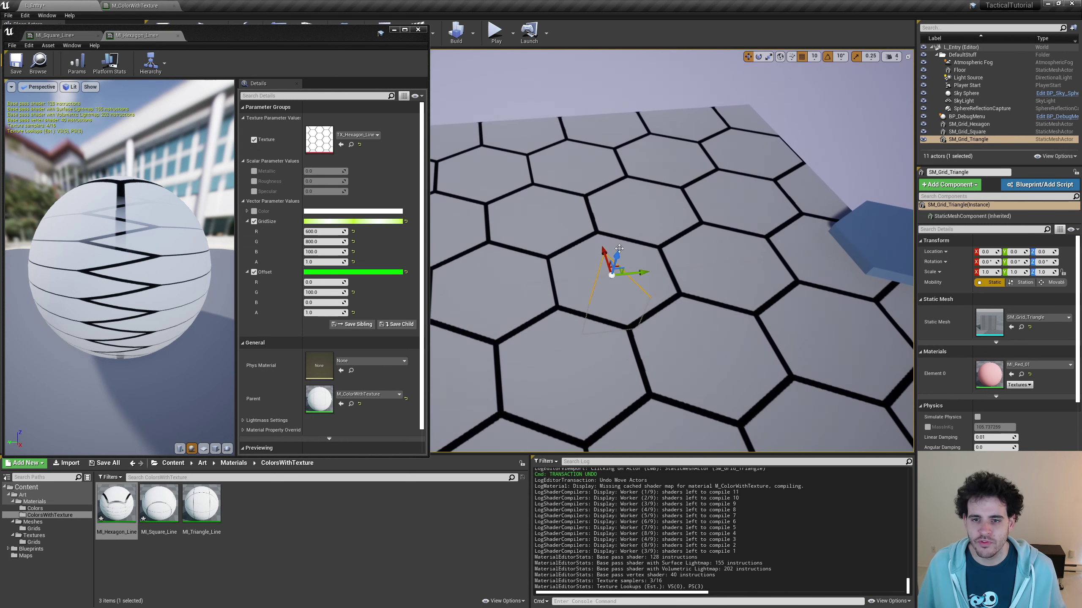
pyautogui.moveTo(616, 253); pyautogui.dragTo(616, 239)
pyautogui.moveTo(616, 239)
pyautogui.mouseDown(button='right')
pyautogui.moveTo(571, 232)
pyautogui.moveTo(613, 245)
pyautogui.mouseUp(button='right')
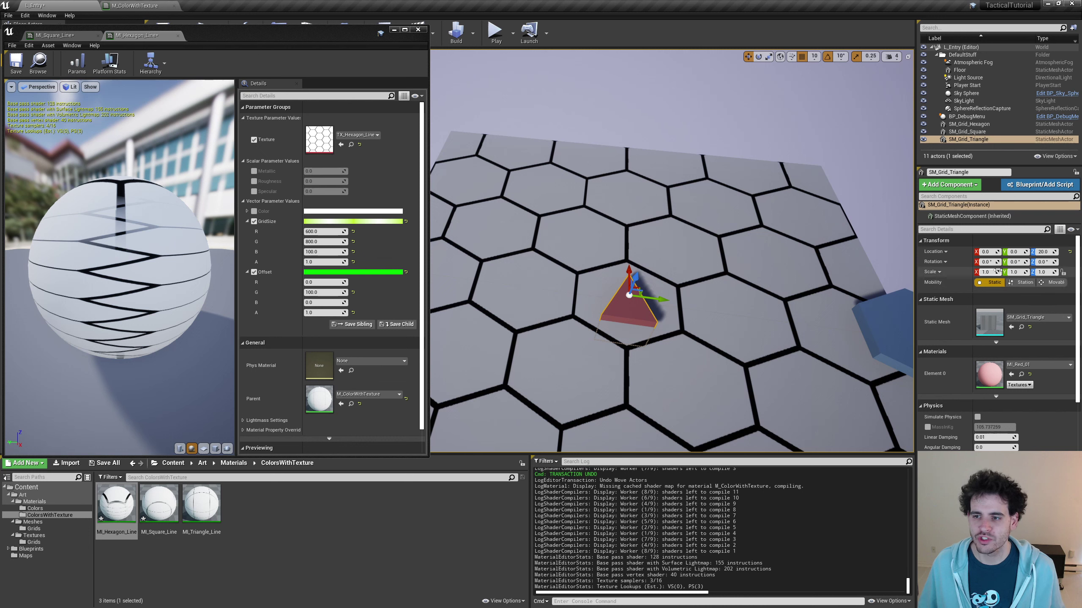
# Scale SM_Grid_Triangle to 2 on the X, Y and Z axes
pyautogui.write('2')
pyautogui.press('Tab')
pyautogui.write('2')
pyautogui.press('Tab')
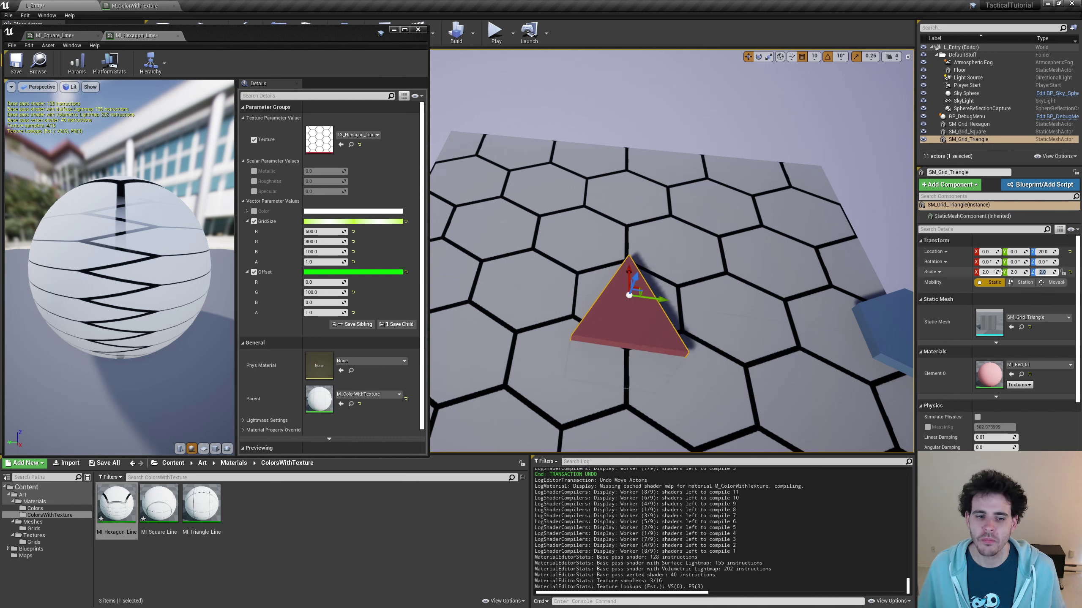
# Apply MI_Triangle_Line to the floor and override its Texture parameter with TX_Triangle_Line
pyautogui.moveTo(202, 505); pyautogui.dragTo(532, 254)
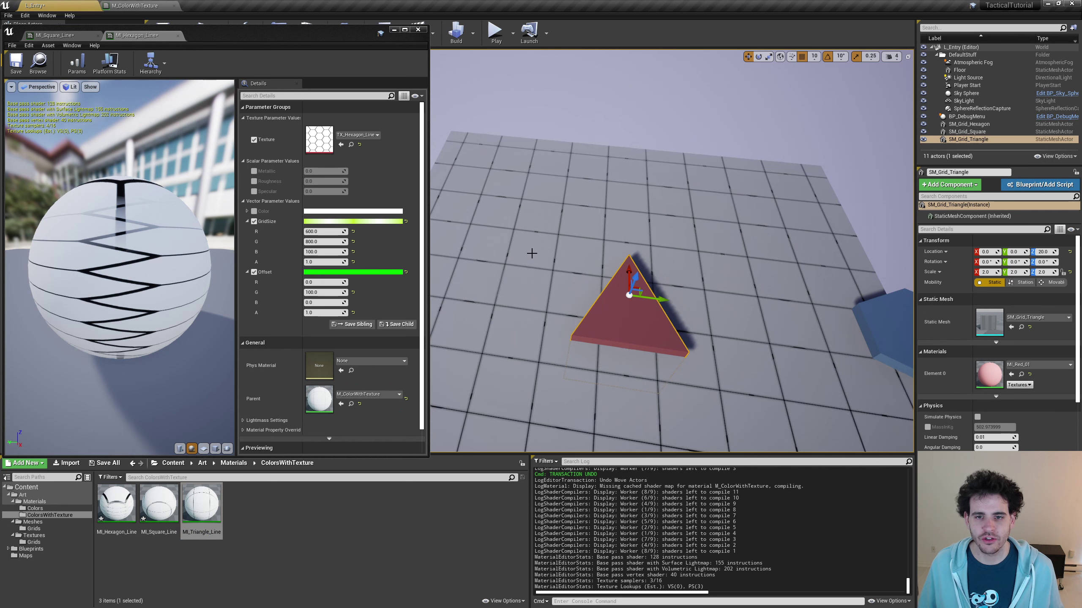
pyautogui.doubleClick(201, 511)
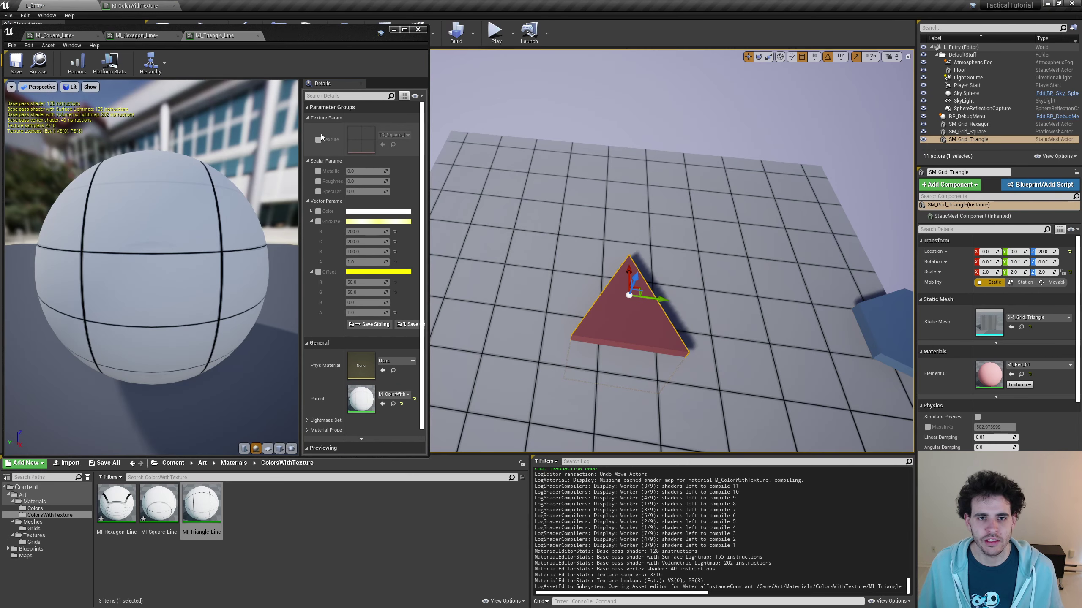
pyautogui.click(318, 139)
pyautogui.click(393, 135)
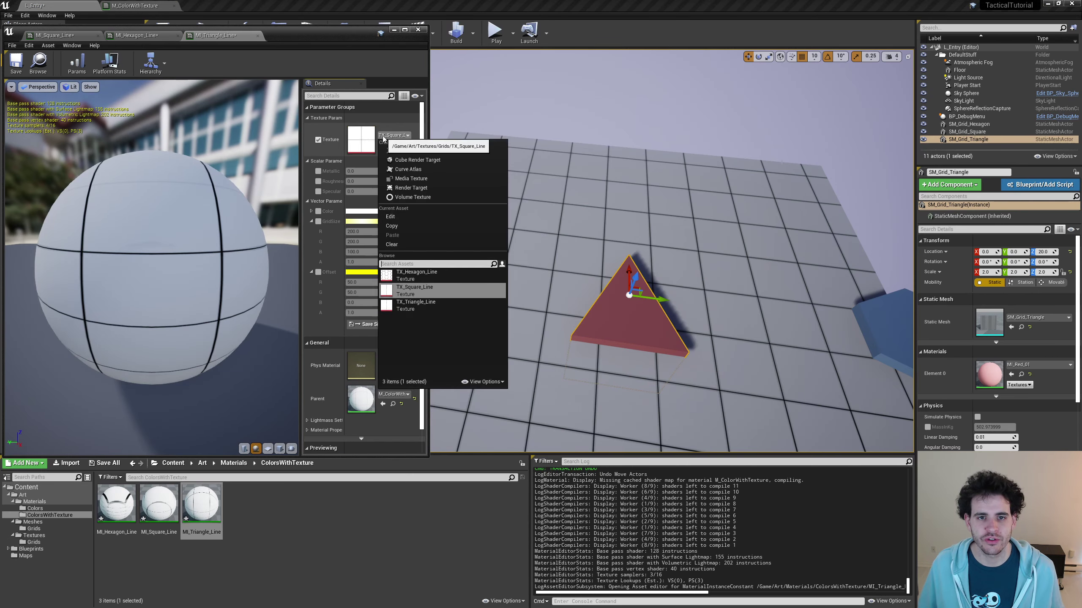
pyautogui.click(407, 306)
# Override GridSize in MI_Triangle_Line with R 400 and G 400
pyautogui.click(318, 221)
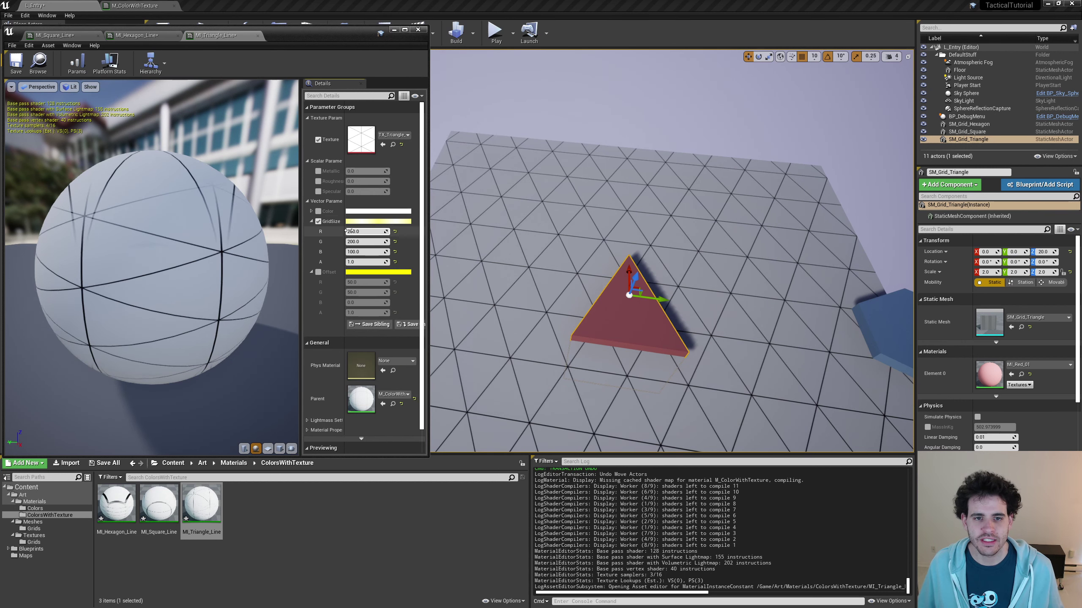
pyautogui.moveTo(346, 231); pyautogui.dragTo(368, 232)
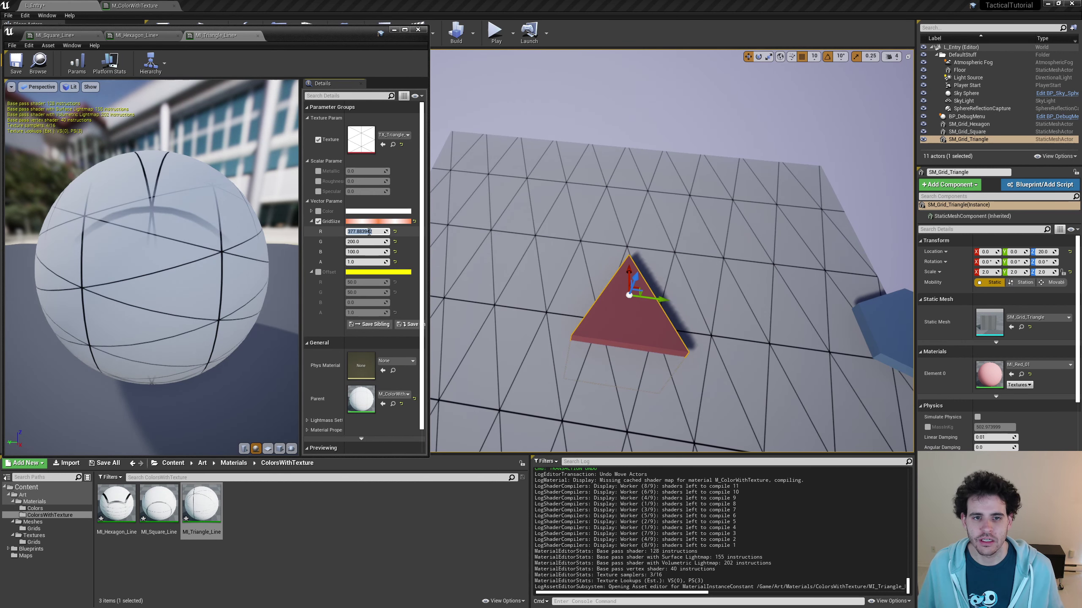
pyautogui.write('400')
pyautogui.press('Tab')
pyautogui.write('400')
pyautogui.press('Return')
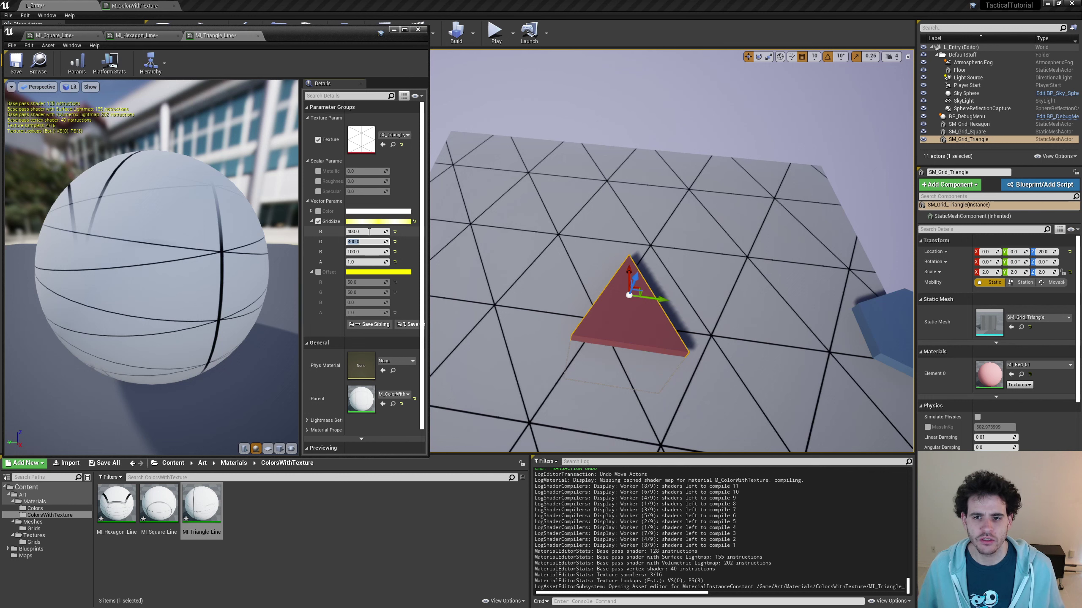
# Override Offset in MI_Triangle_Line with R 100 and G 100
pyautogui.click(318, 271)
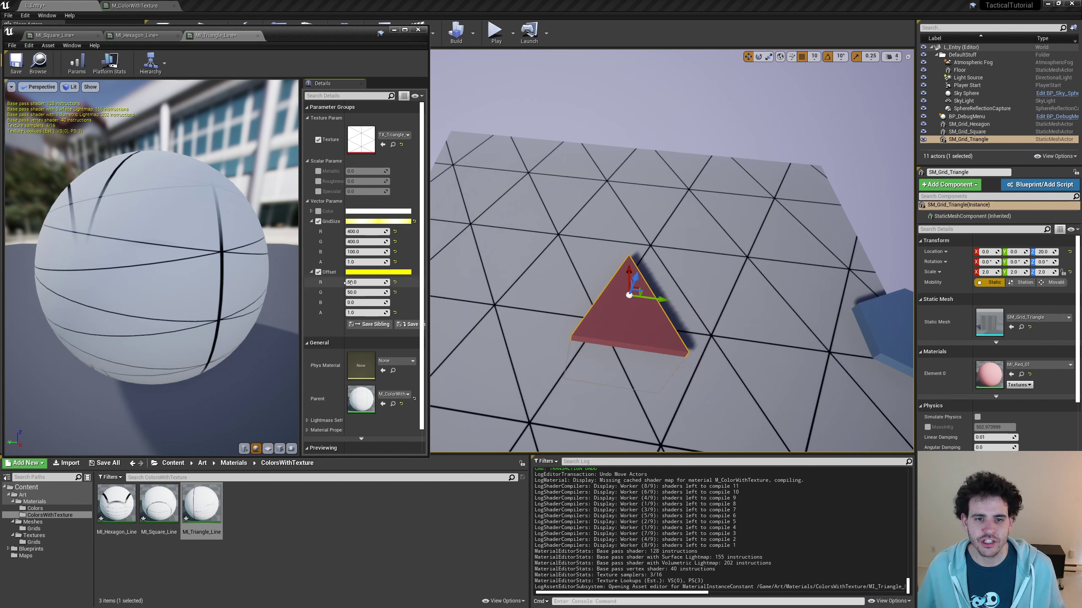
pyautogui.moveTo(354, 282); pyautogui.dragTo(365, 292)
pyautogui.write('100')
pyautogui.press('Return')
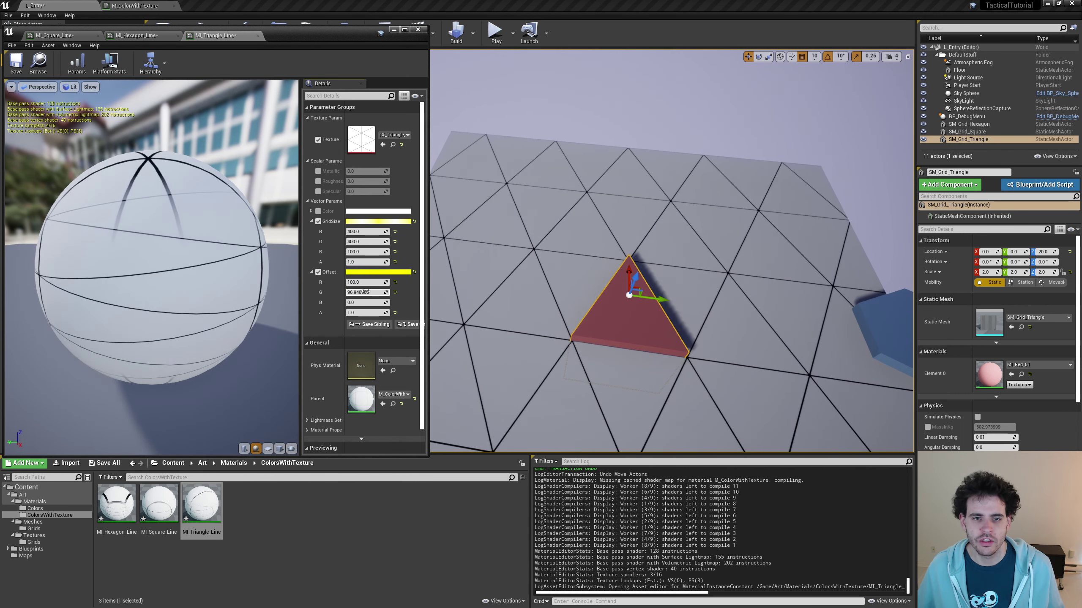
pyautogui.write('100')
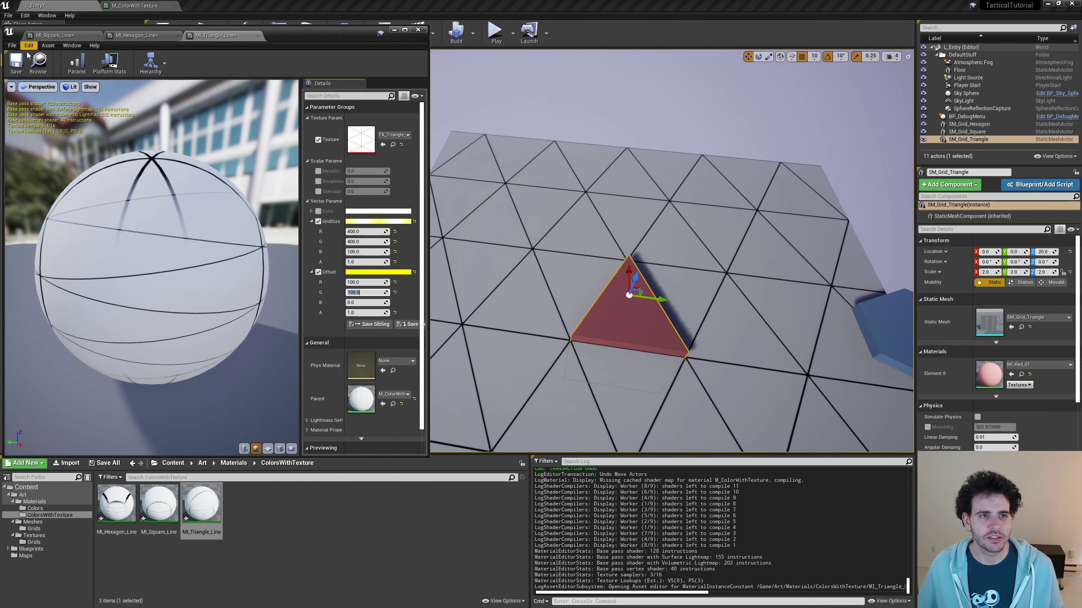
# Save MI_Triangle_Line and all other modified content, and close the material instance and M_ColorWithTexture editors
pyautogui.click(15, 62)
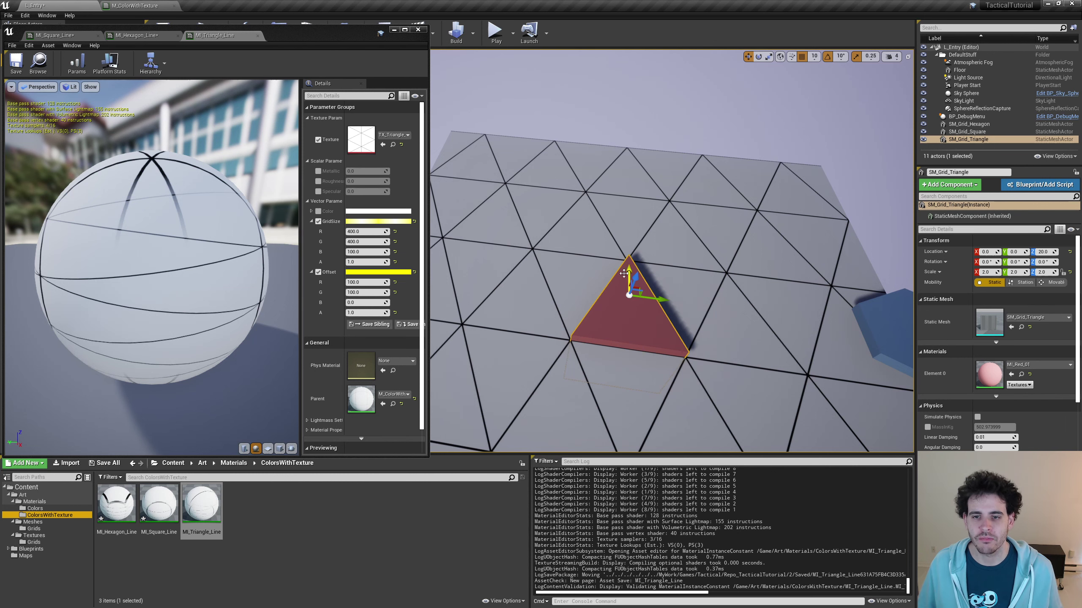
pyautogui.click(114, 463)
pyautogui.click(616, 386)
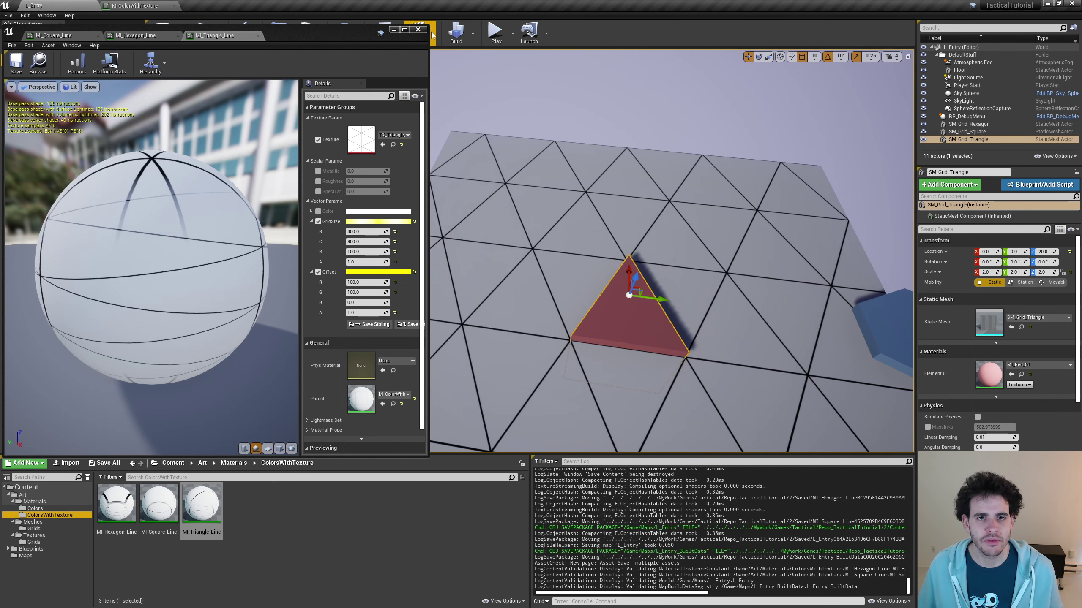
pyautogui.click(418, 30)
pyautogui.click(174, 5)
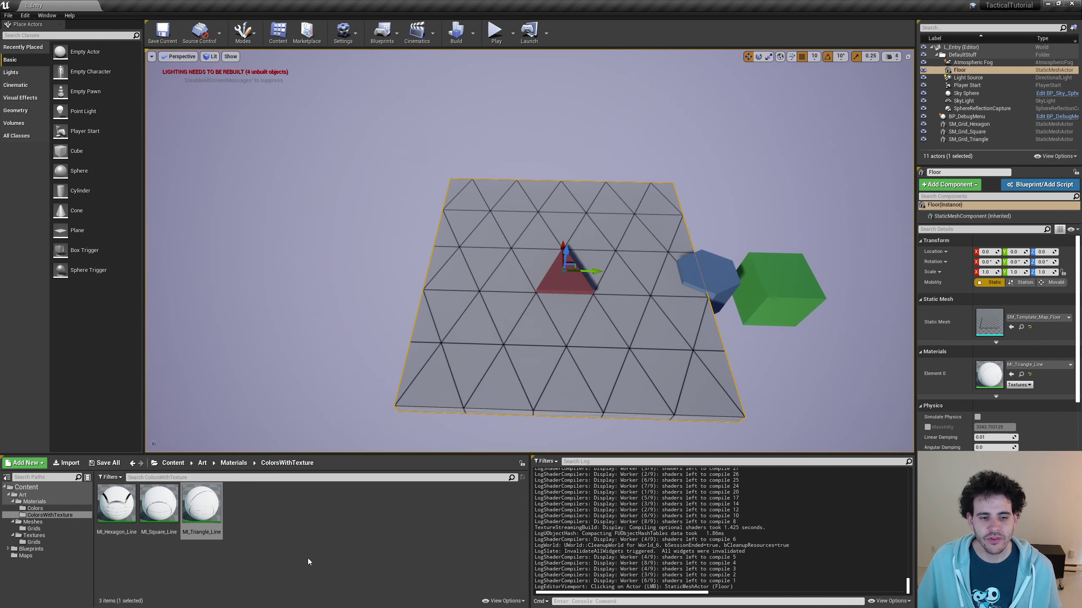
# Scale the Floor up to about 6 times its size along the X and Y axes, leaving Z at 1
pyautogui.moveTo(514, 346); pyautogui.dragTo(382, 429, button='right')
pyautogui.press('e')
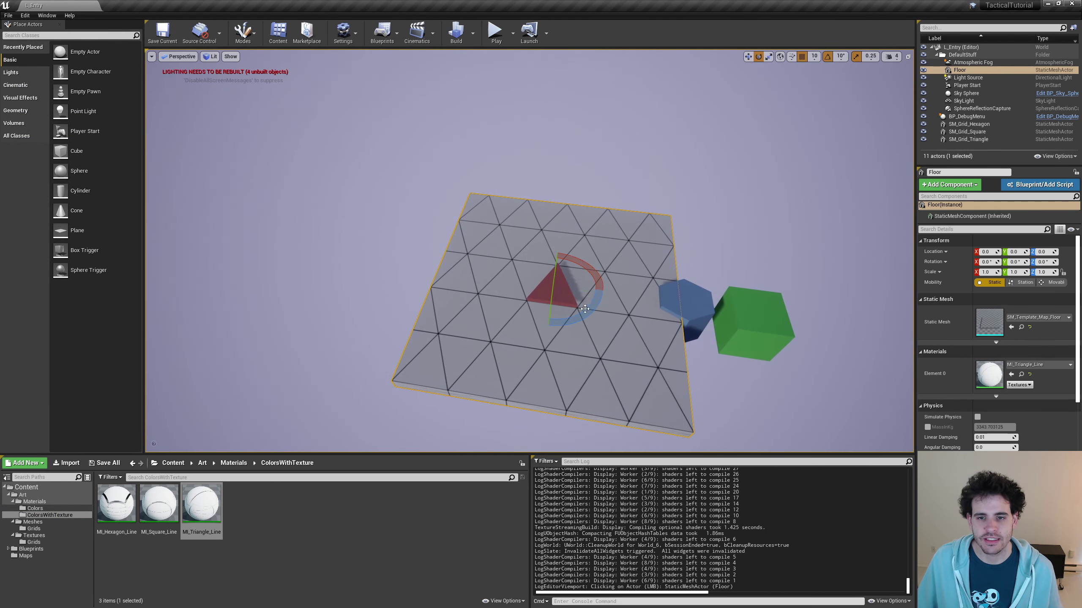
pyautogui.press('r')
pyautogui.moveTo(578, 294); pyautogui.dragTo(510, 326)
pyautogui.moveTo(583, 288); pyautogui.dragTo(596, 292)
pyautogui.moveTo(596, 289); pyautogui.dragTo(562, 273, button='right')
pyautogui.moveTo(511, 273); pyautogui.dragTo(540, 303)
pyautogui.moveTo(560, 150)
pyautogui.mouseDown(button='right')
pyautogui.moveTo(553, 162)
pyautogui.moveTo(560, 151)
pyautogui.mouseUp(button='right')
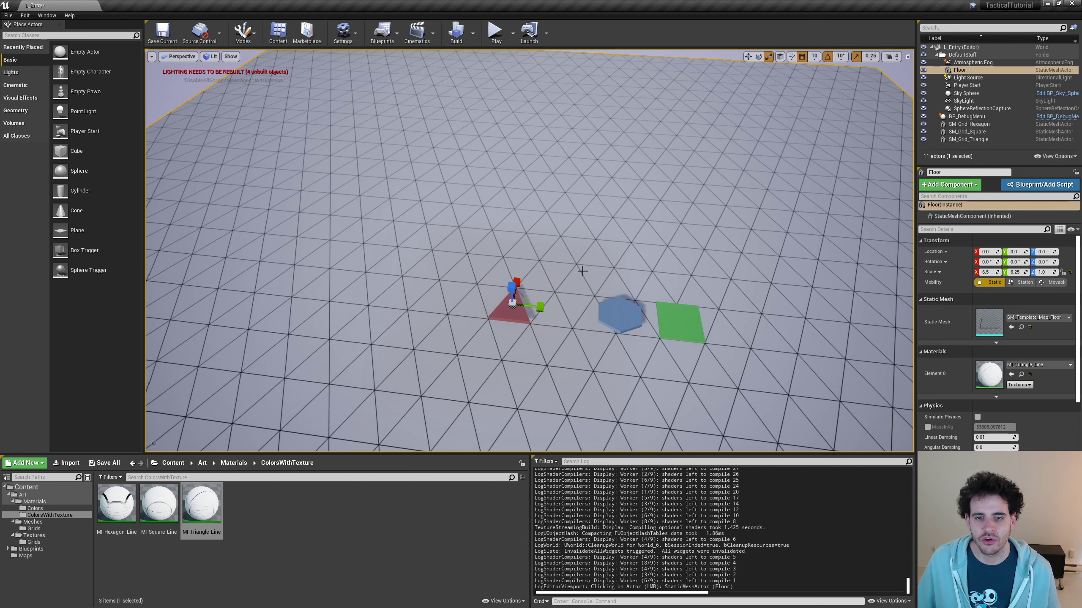
pyautogui.moveTo(566, 276); pyautogui.dragTo(280, 340, button='right')
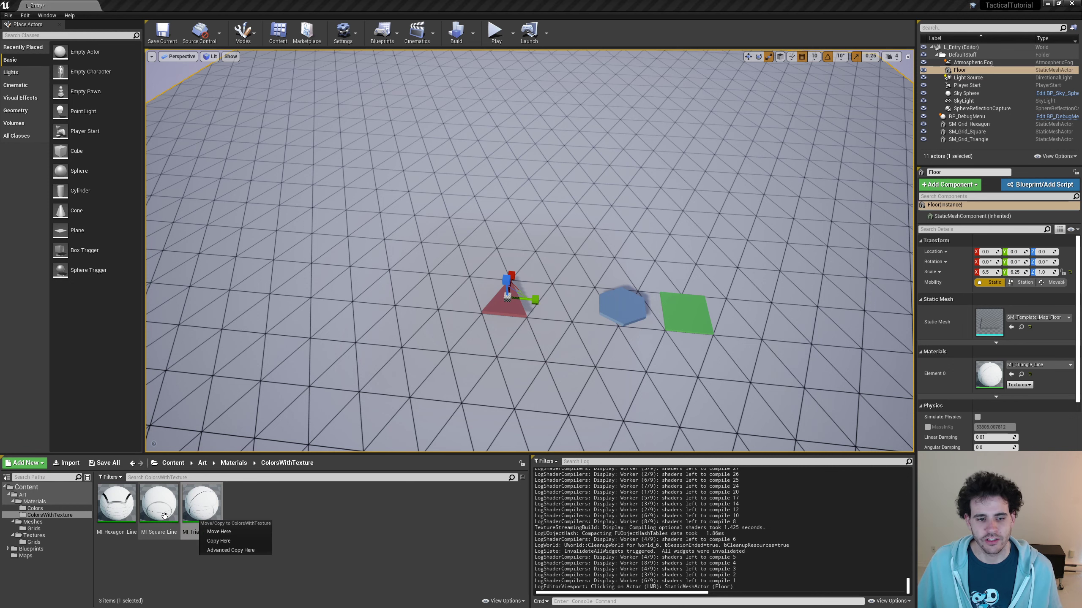
# Apply MI_Square_Line to the enlarged floor and replace it with MI_Hexagon_Line
pyautogui.moveTo(158, 505); pyautogui.dragTo(483, 163)
pyautogui.moveTo(116, 505); pyautogui.dragTo(483, 162)
# Move SM_Grid_Hexagon along the Y axis to 600 to compare it with the hexagon lines on the floor
pyautogui.moveTo(529, 241); pyautogui.dragTo(561, 300, button='right')
pyautogui.click(571, 301)
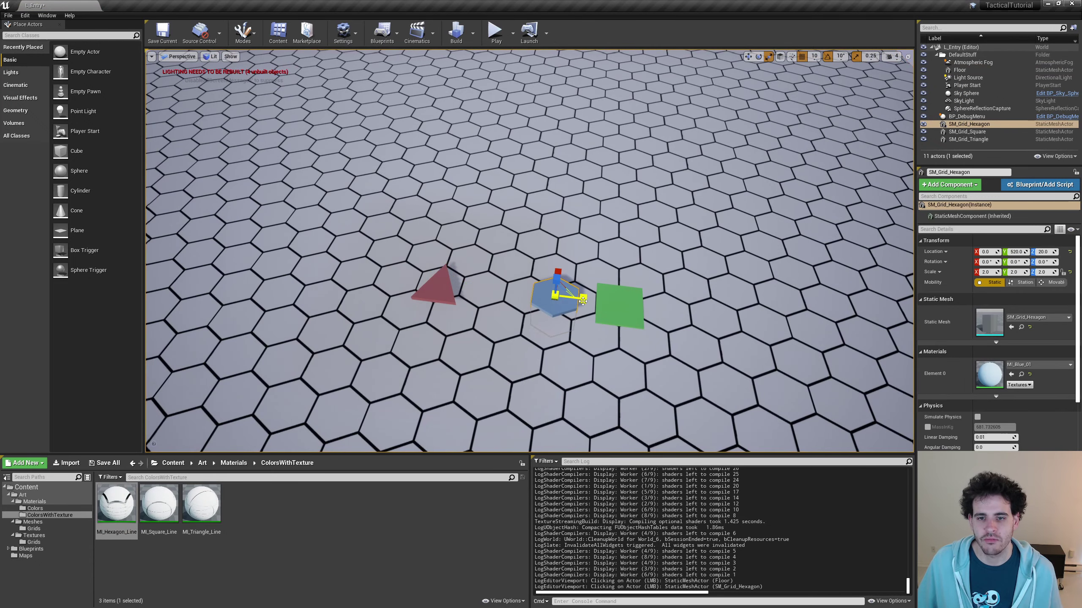
pyautogui.moveTo(583, 302); pyautogui.dragTo(602, 305)
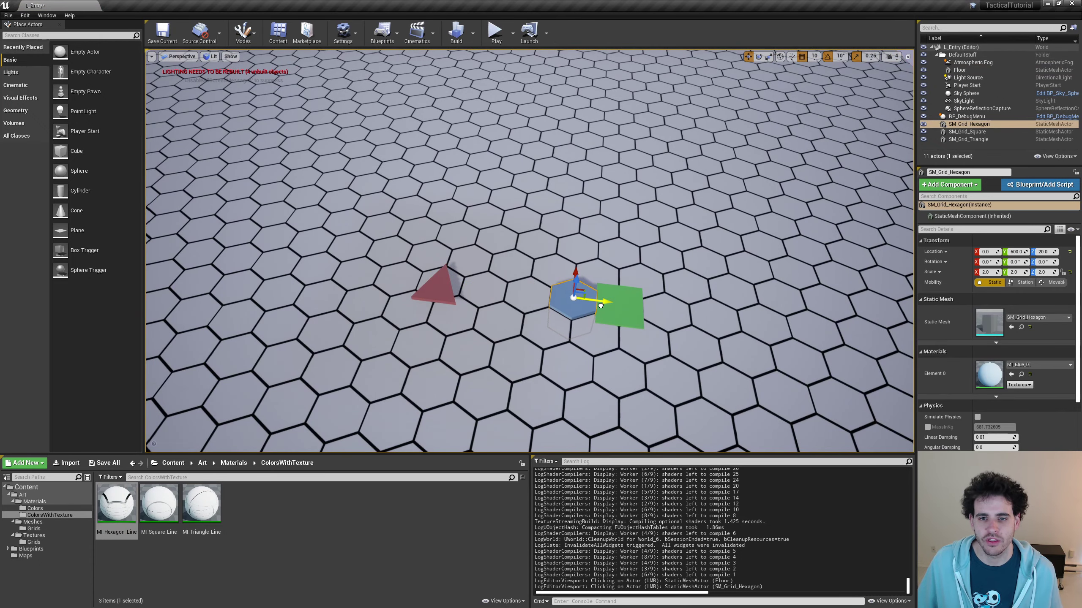
pyautogui.moveTo(534, 343)
pyautogui.mouseDown(button='right')
pyautogui.moveTo(538, 328)
pyautogui.moveTo(517, 362)
pyautogui.moveTo(534, 343)
pyautogui.mouseUp(button='right')
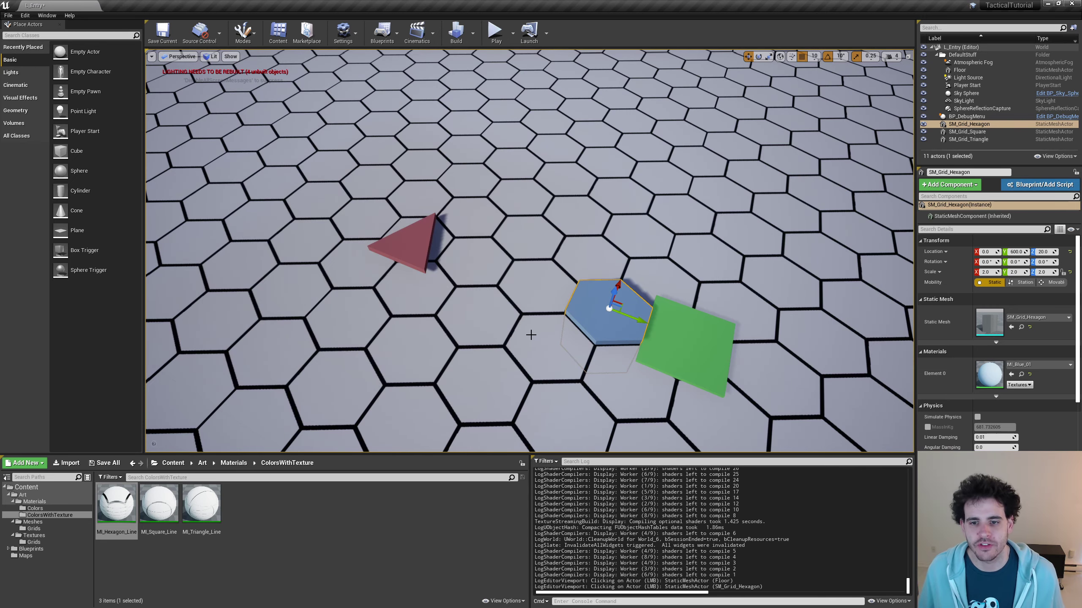
pyautogui.moveTo(531, 335); pyautogui.dragTo(511, 289, button='right')
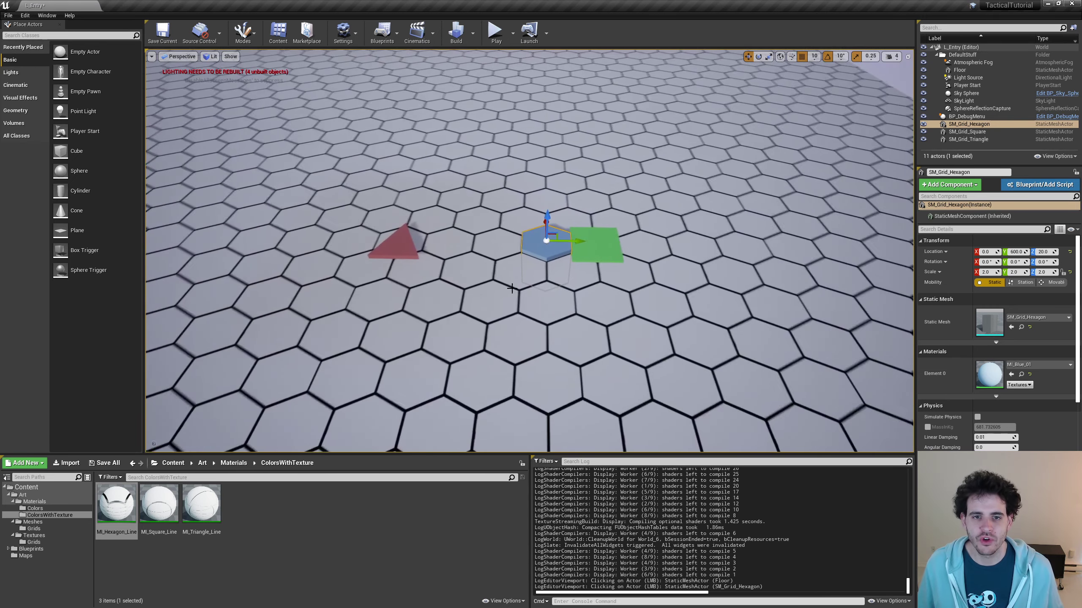